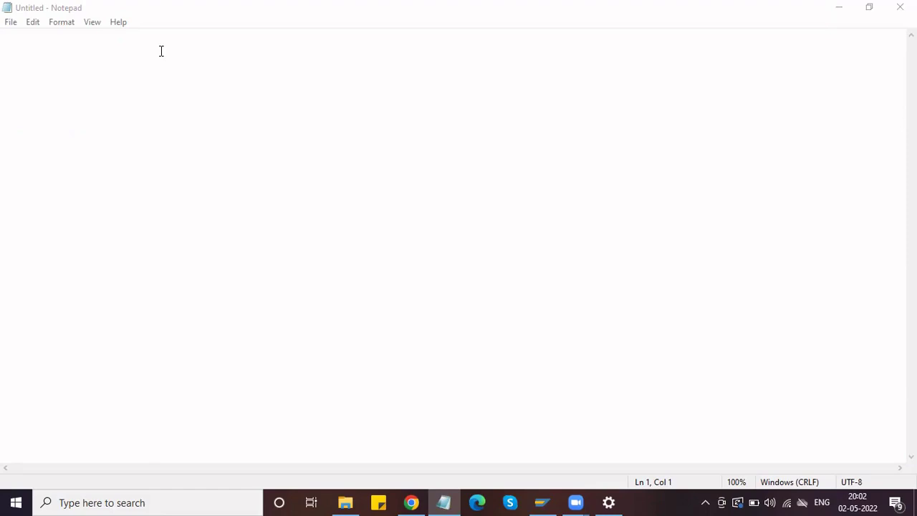
- Type the heading 'Master Data in MM Module:' with Material Master data and Vendor Master data lines
left_click(115, 41)
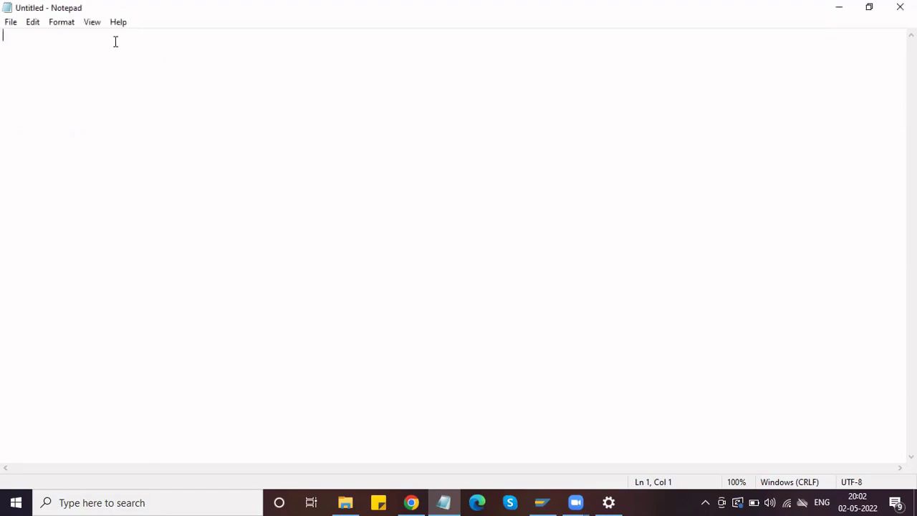
type("M")
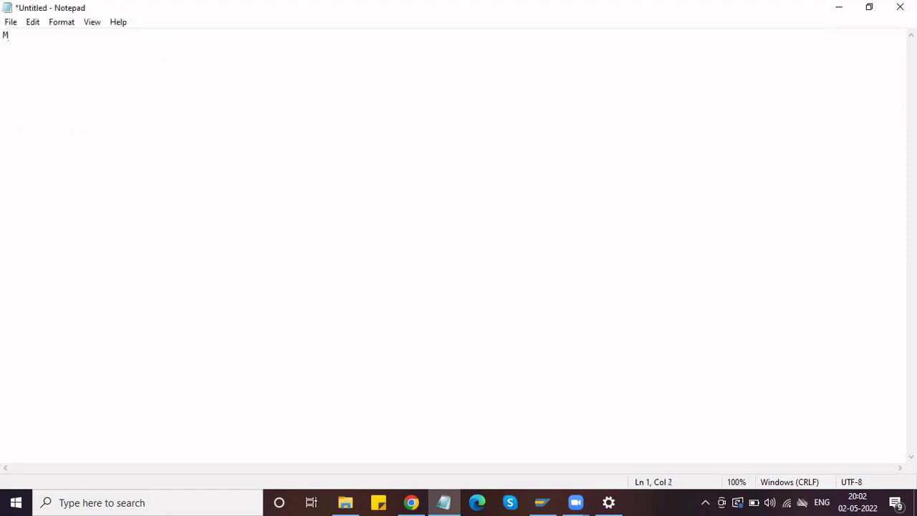
type("aster Data in MM")
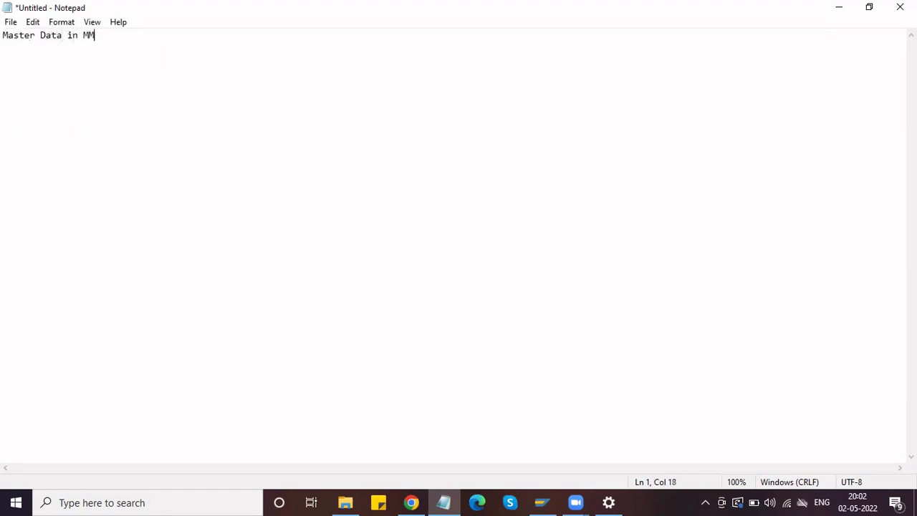
type(" Modi")
key("BackSpace")
type("ule:")
key("Return")
key("Return")
type("Material Ma")
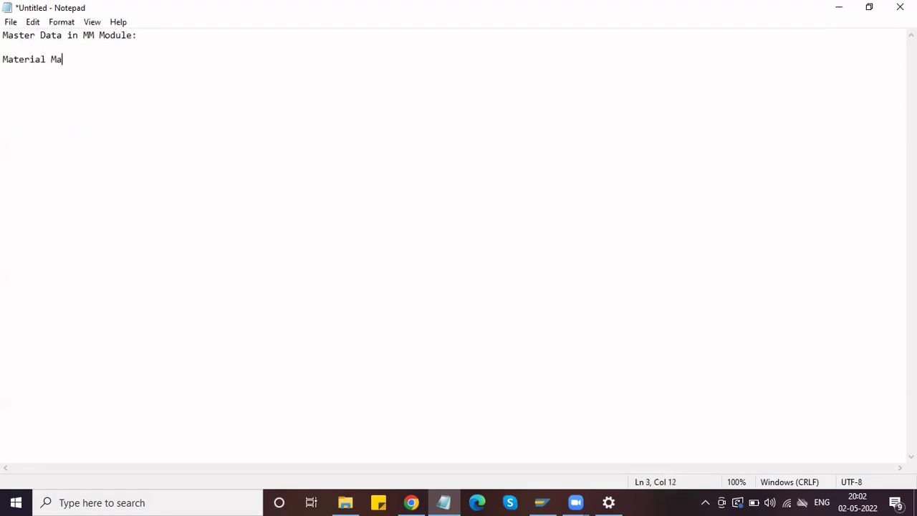
type("ster data,")
key("Return")
key("Return")
key("BackSpace")
type("Vendor ")
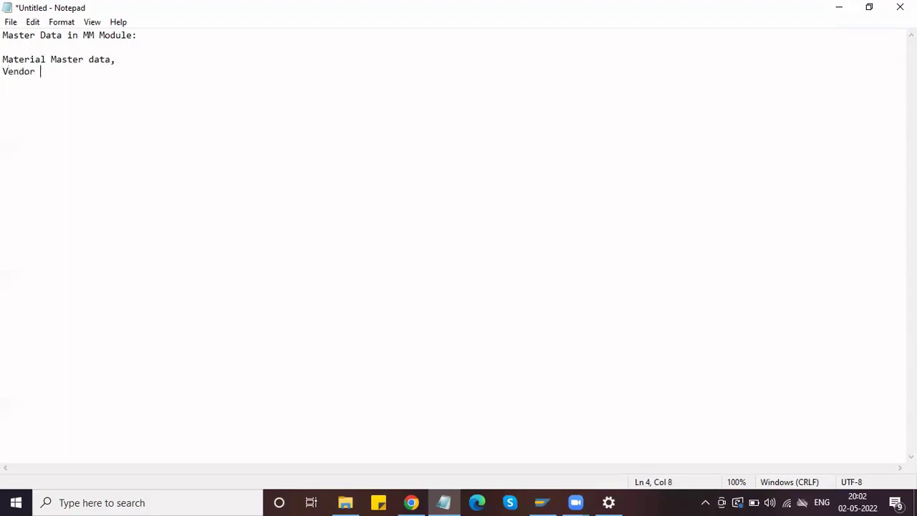
type("Master data,")
key("BackSpace")
key("Return")
- Add Purchase Info Record, Sourcelist, Service Master Data and Quota Arrangenet lines to the list
type("Purch")
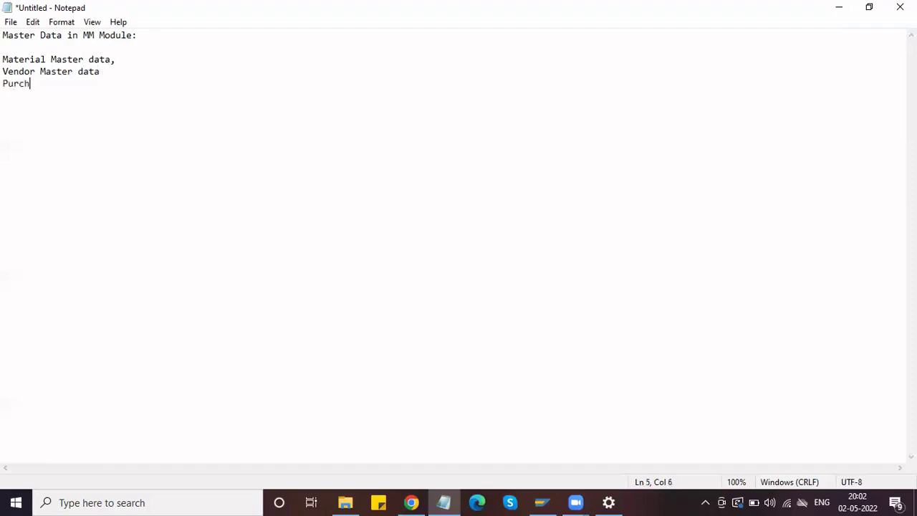
type("ase Info Record")
key("Return")
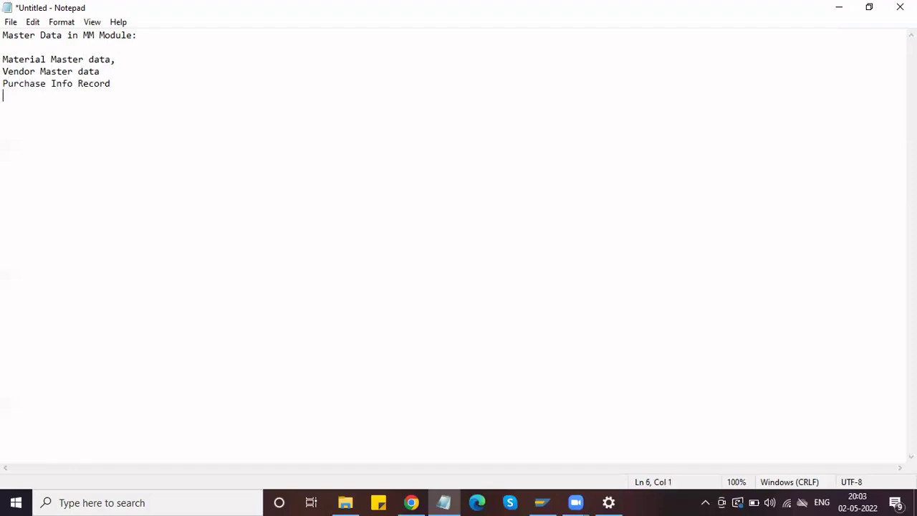
type("Sourcelist")
key("Return")
type("Service ")
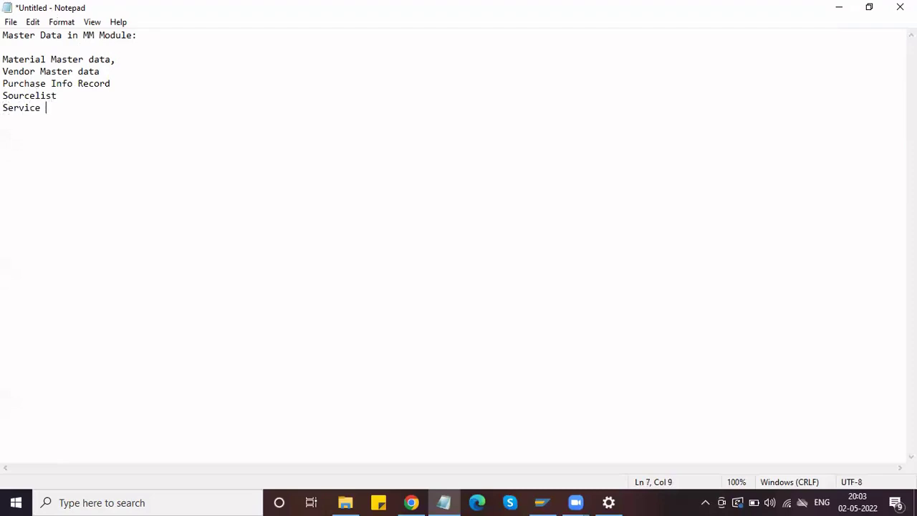
type("Master Data")
key("Return")
type("Quo")
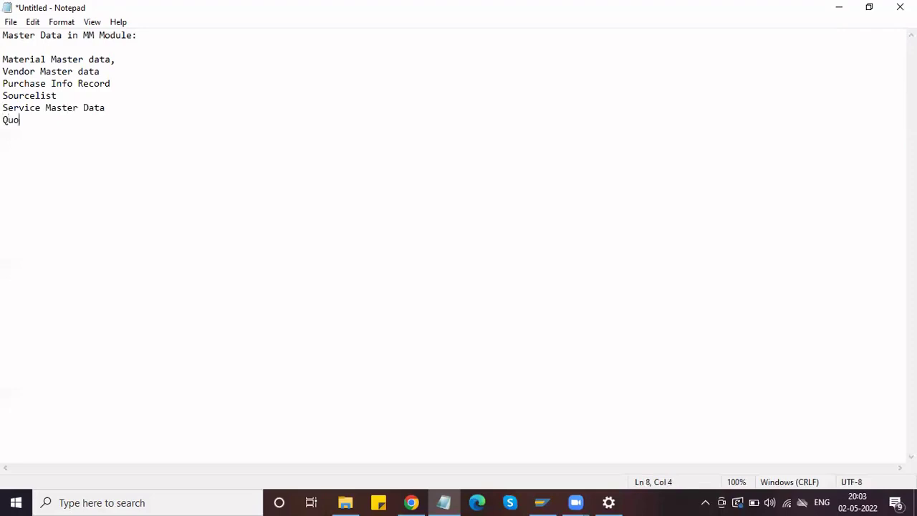
type("tation")
key("BackSpace")
key("BackSpace")
key("BackSpace")
key("BackSpace")
type("Arrangem")
key("BackSpace")
type("net")
- Correct the last list item so it reads 'Quota Arrangement'
left_click_drag(106, 107, 3, 60)
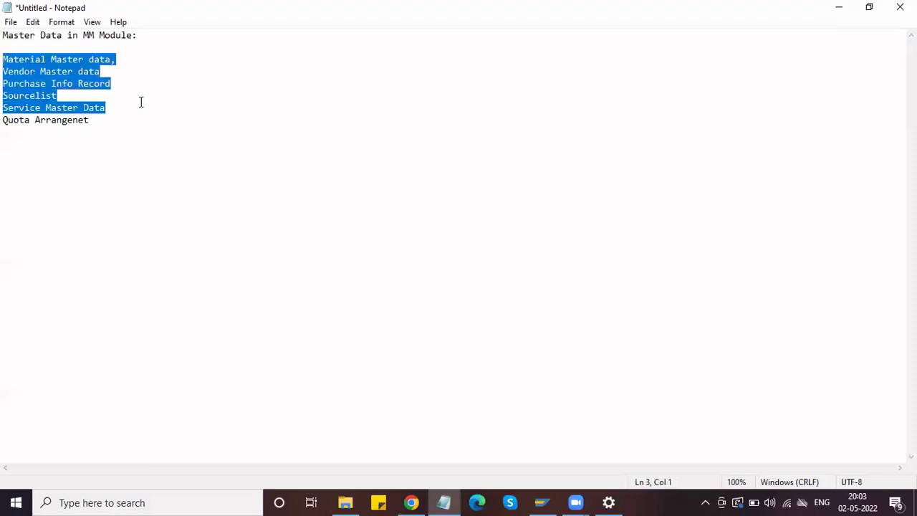
left_click(94, 120)
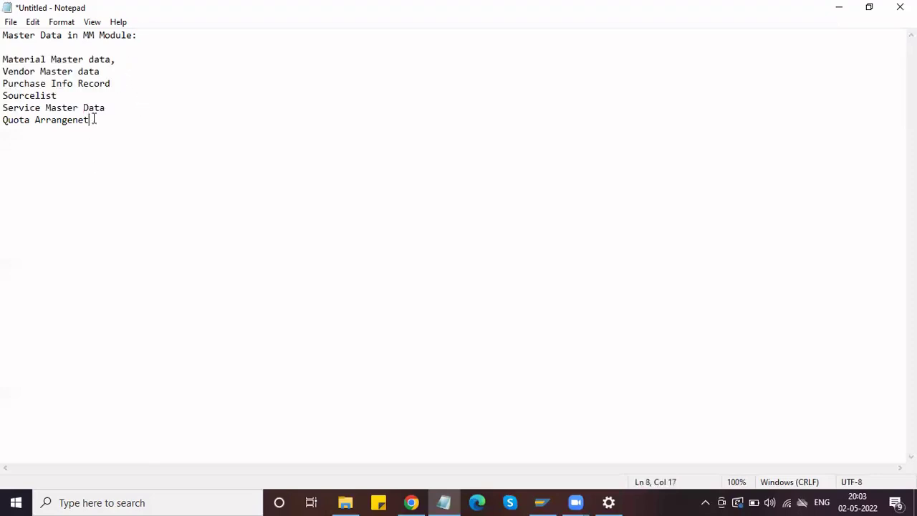
key("BackSpace")
key("BackSpace")
key("BackSpace")
type("ment")
- Highlight the list lines in turn, from Material Master data to Quota Arrangement, while explaining them
left_click_drag(100, 120, 3, 120)
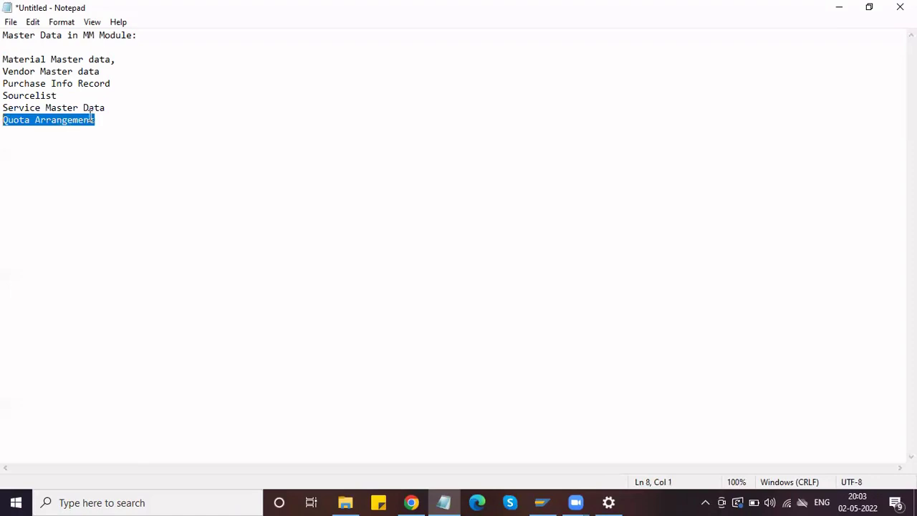
left_click(109, 121)
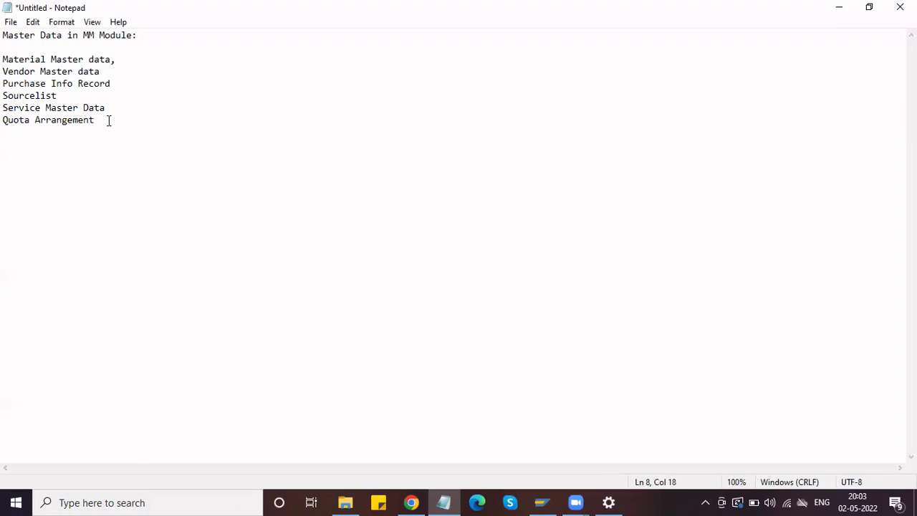
left_click_drag(113, 107, 3, 60)
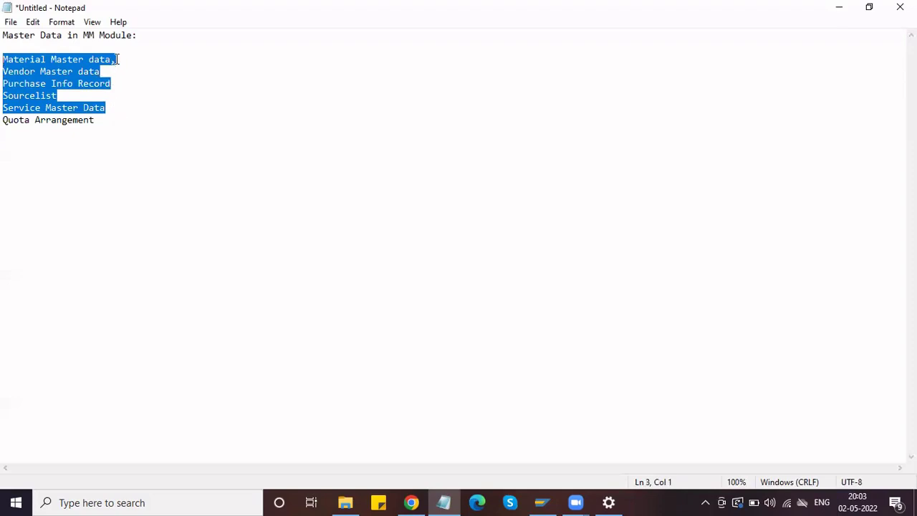
left_click(4, 67)
left_click_drag(113, 69, 4, 62)
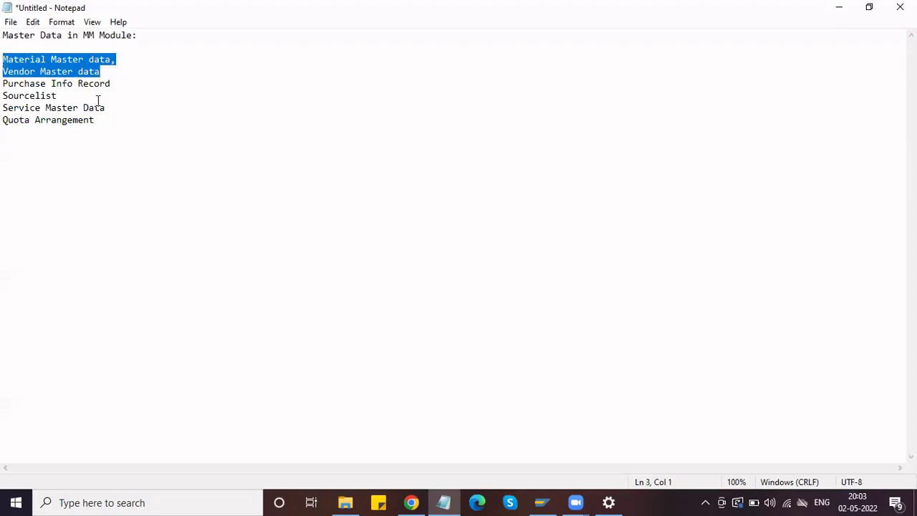
left_click(121, 108)
left_click_drag(64, 100, 5, 87)
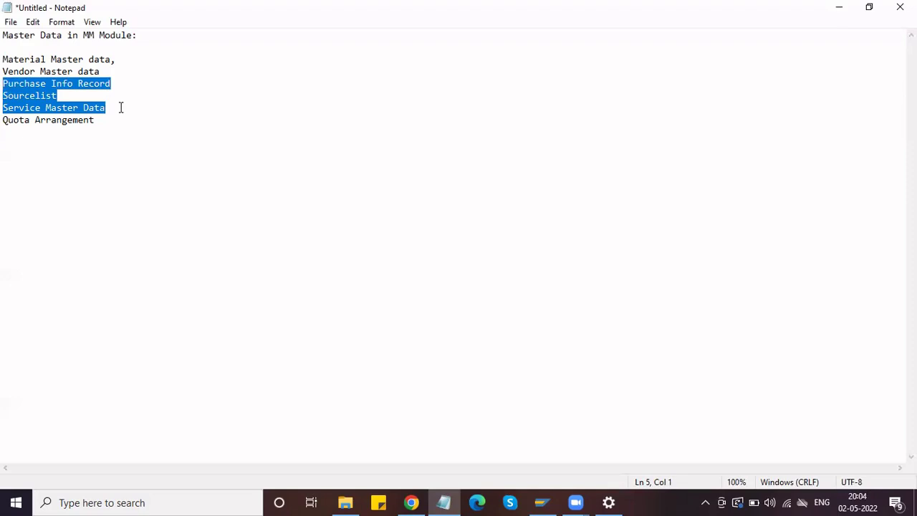
left_click_drag(113, 119, 5, 122)
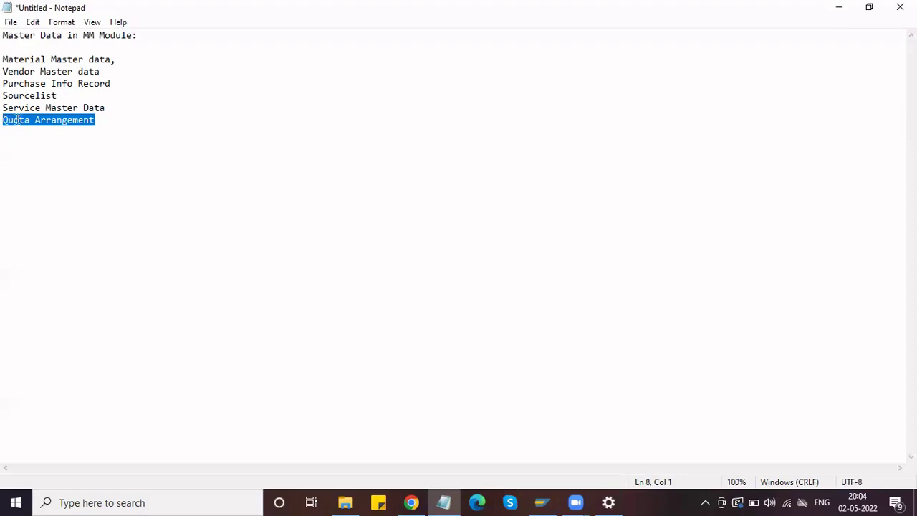
left_click(90, 120)
left_click_drag(102, 121, 4, 120)
- Delete Vendor Master data through Quota Arrangement, leaving 'Material Master data:' as a heading with a new line below
left_click_drag(105, 107, 2, 72)
left_click(109, 119)
left_click_drag(109, 119, 2, 71)
key("BackSpace")
key("BackSpace")
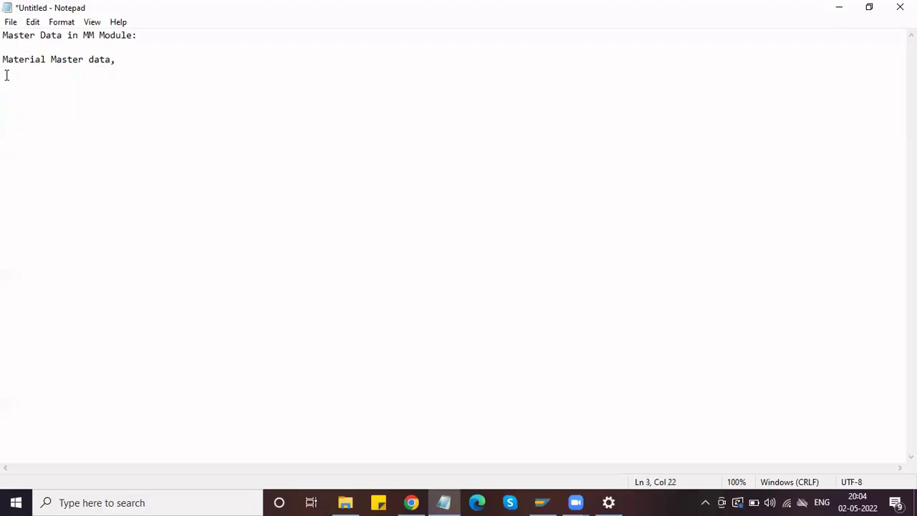
key("BackSpace")
type(":")
key("Return")
key("Return")
- Type 'Highraricy:' followed by separate 'Material Type', 'Material Group' and 'Material' lines
type("Highraricy")
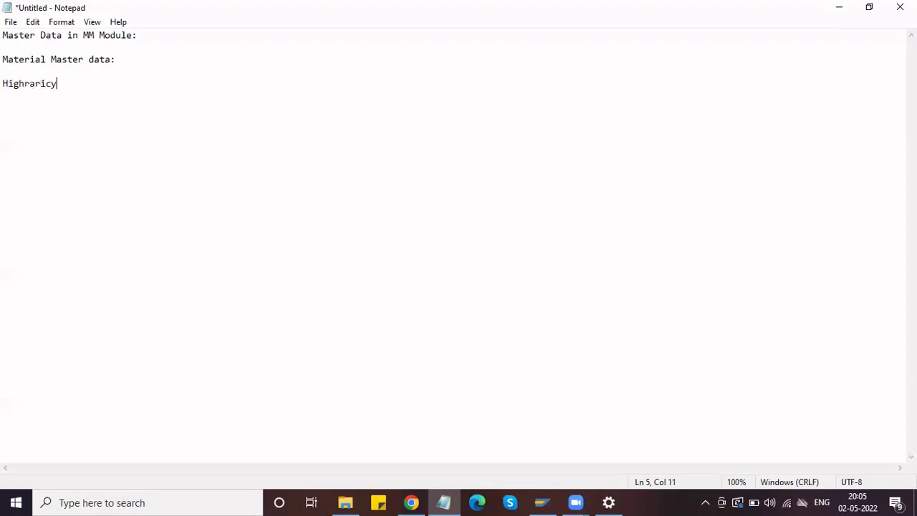
type(":")
key("Return")
key("Return")
type("Material Type")
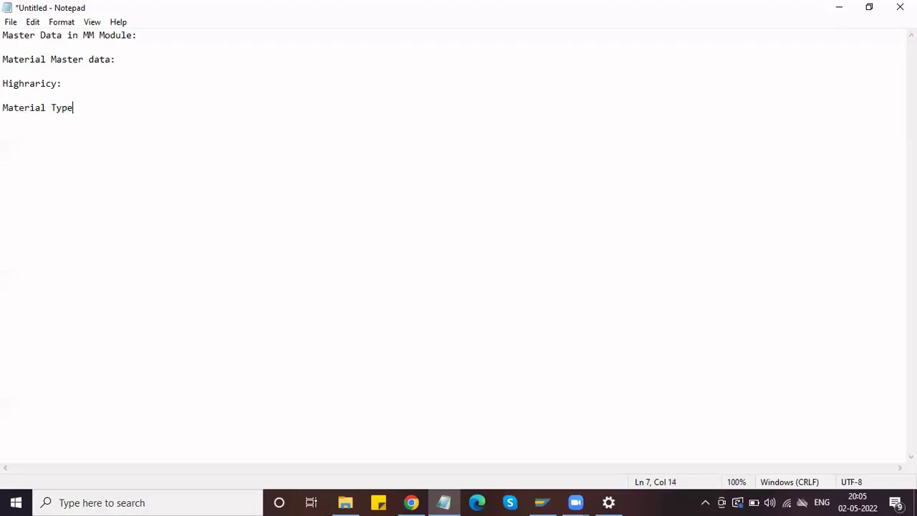
key("Return")
key("Return")
type("Material Group")
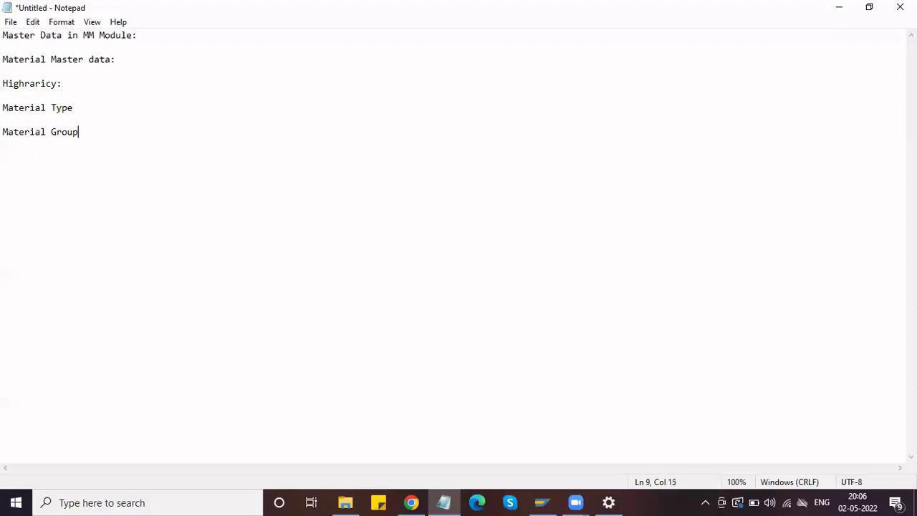
key("Return")
key("Return")
type("Material")
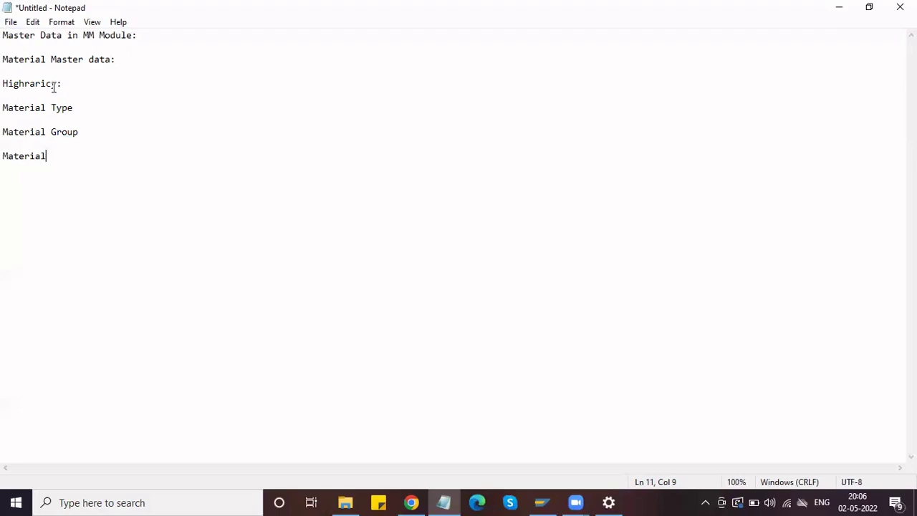
- Append '- Raw Material, Finished Material, Semi finished etc..' to the Material Type line
left_click(86, 108)
type("- Raw Mat")
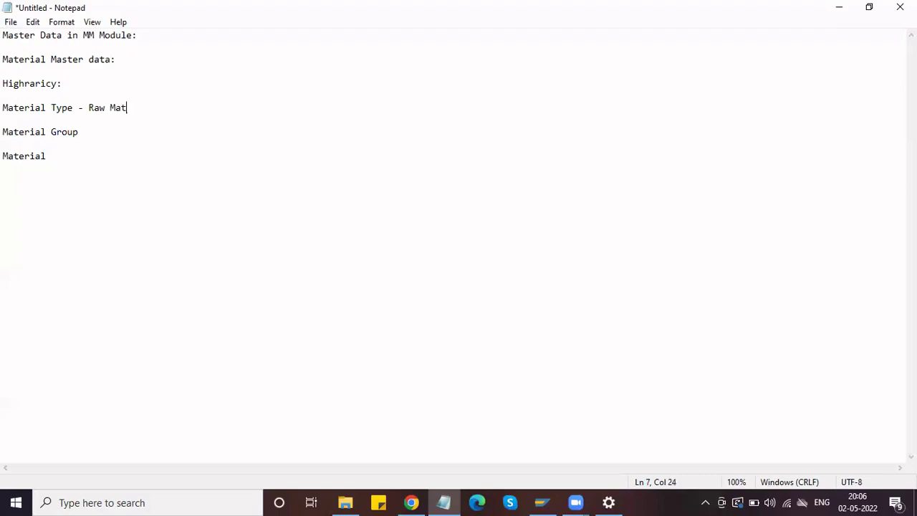
type("erial, Finished Materi")
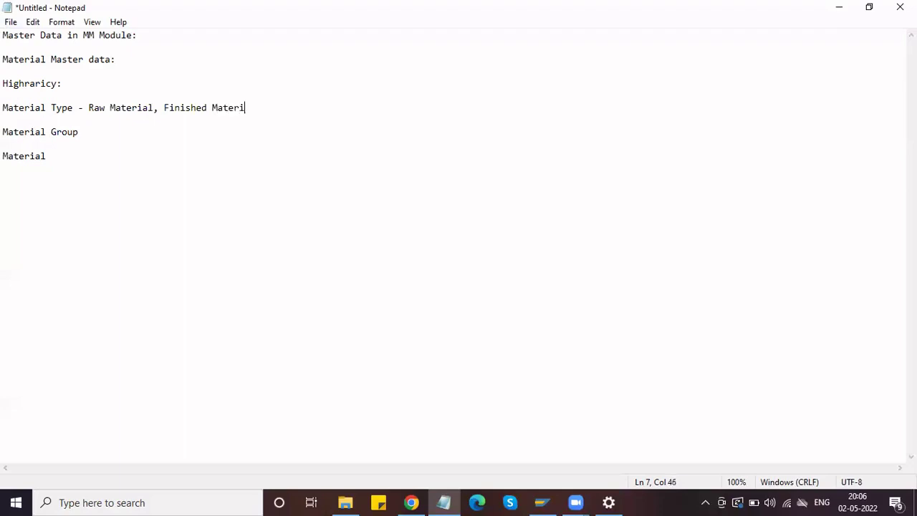
type("al, Semi finish")
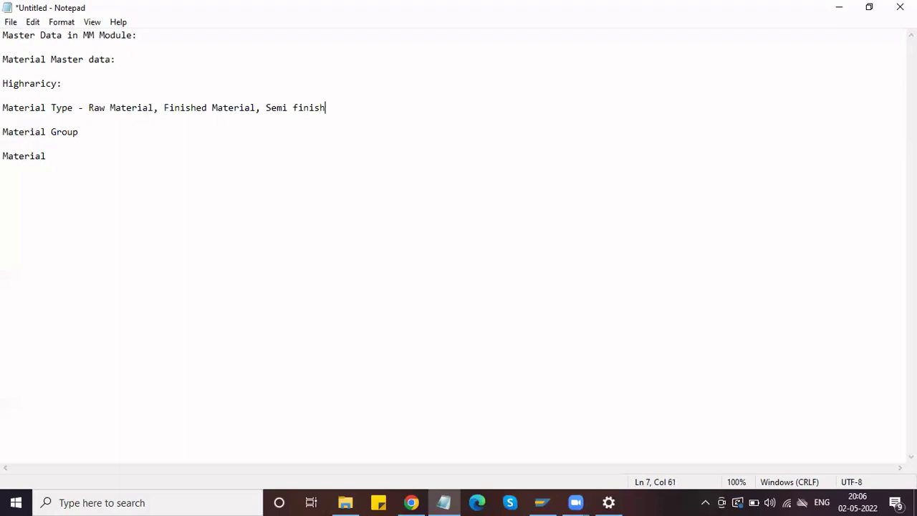
type("ed etc..")
- Append '- Mechanical Items, Electrical Items etc..' to the Material Group line
left_click(124, 135)
type("-")
type("Mechanical ")
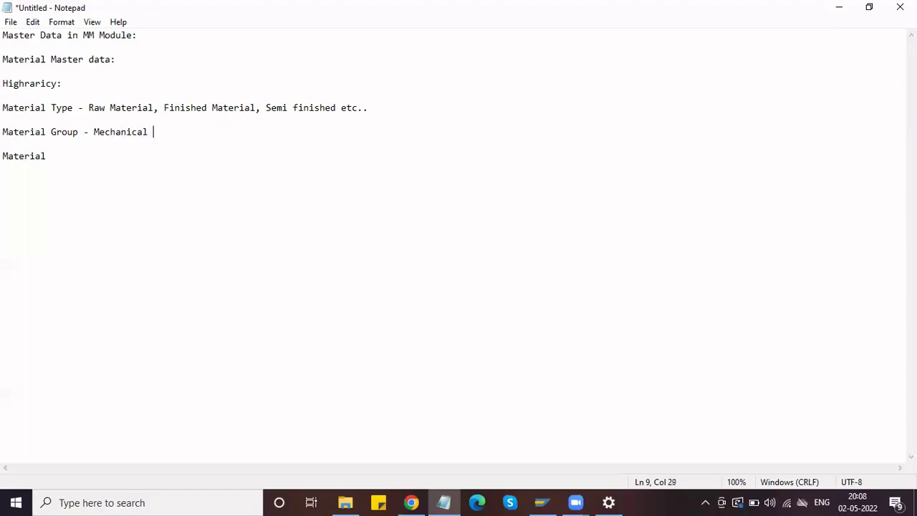
type("Item")
type("s, Electrical Items")
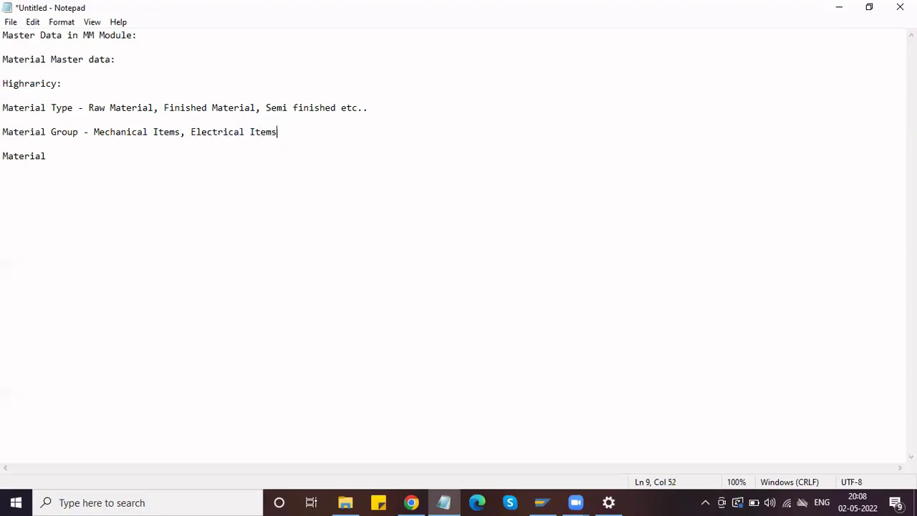
type(" etc..")
- Write the Material line below Material Group with examples 'Shaft, Picton, Gear liver,'
left_click(74, 147)
type("Material")
type("Shaft")
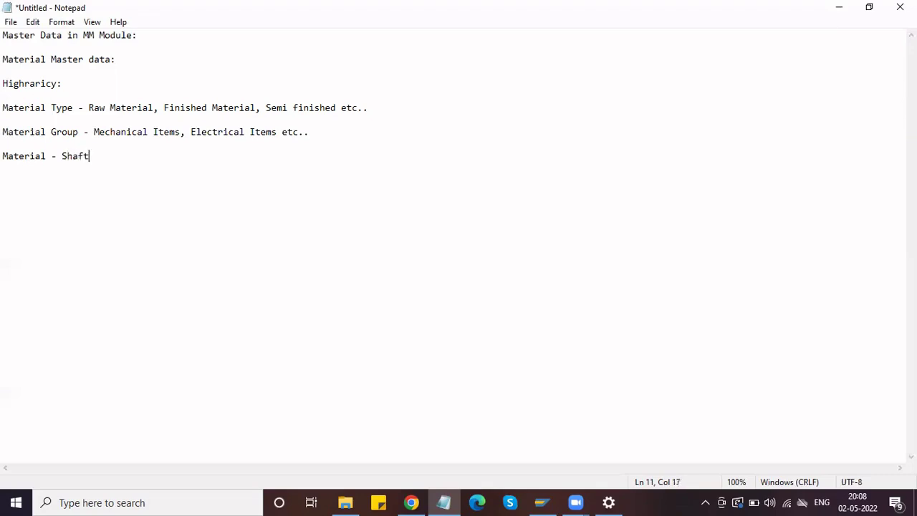
type(", Picton, Gear l")
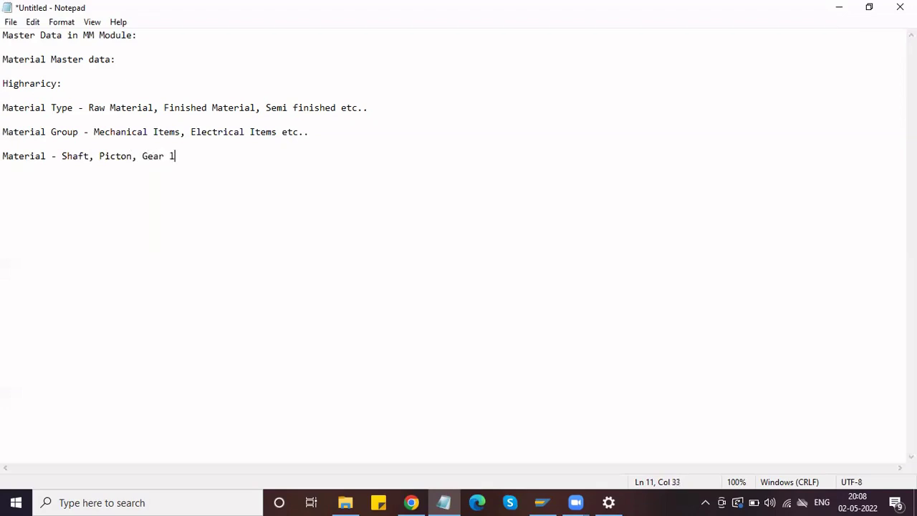
type("iver,")
- Log on to the SAP MM connection with the saved user name and password, then start transaction spro
left_click(539, 500)
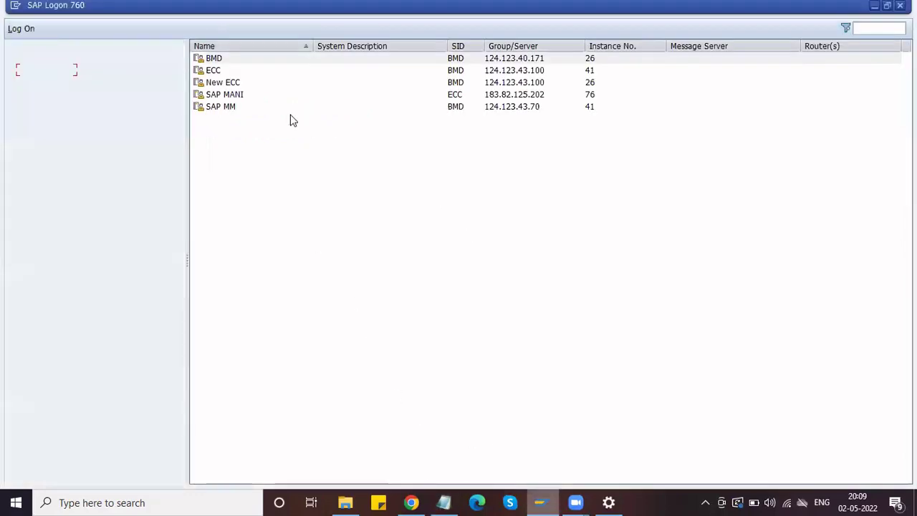
left_click(243, 106)
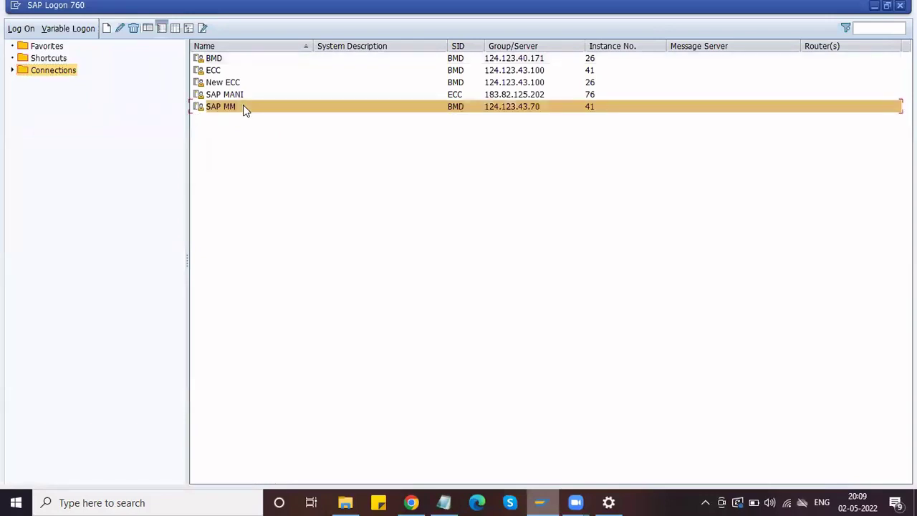
left_click(24, 29)
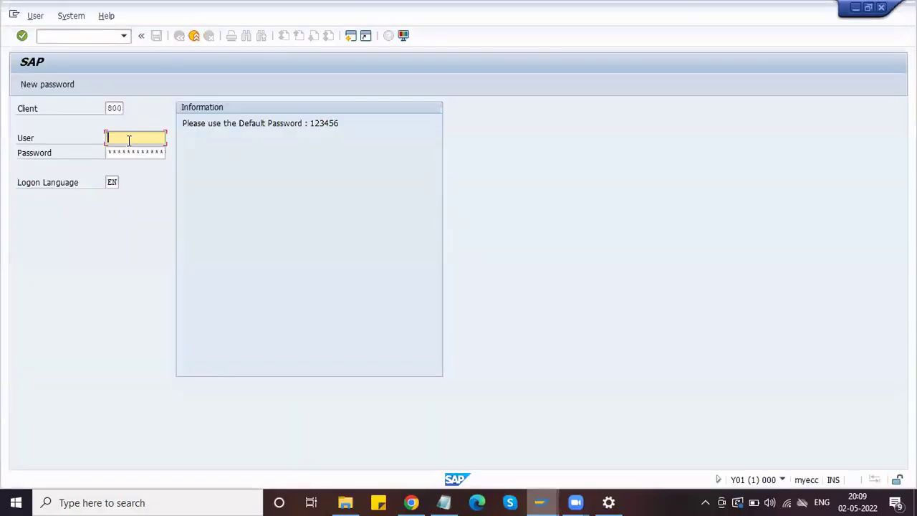
type("mm")
key("Down")
key("Tab")
type("1")
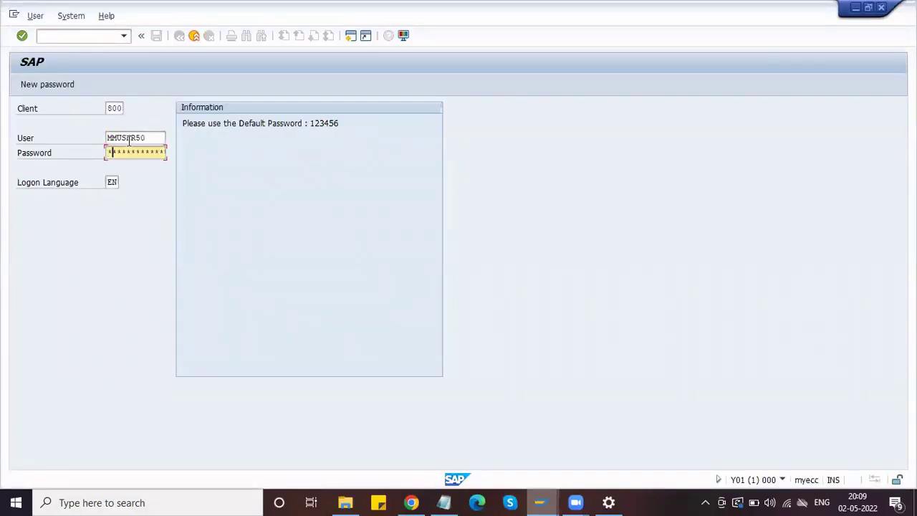
type("23456")
key("Return")
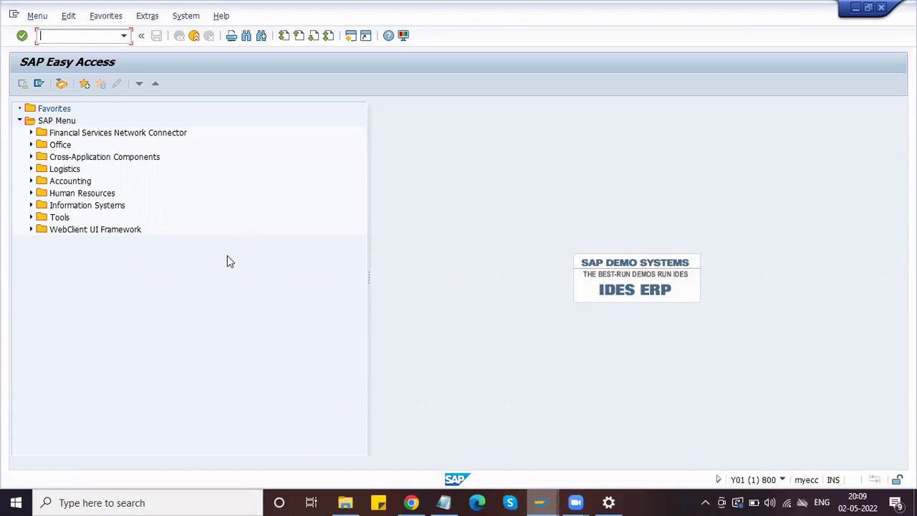
type("spro")
key("Return")
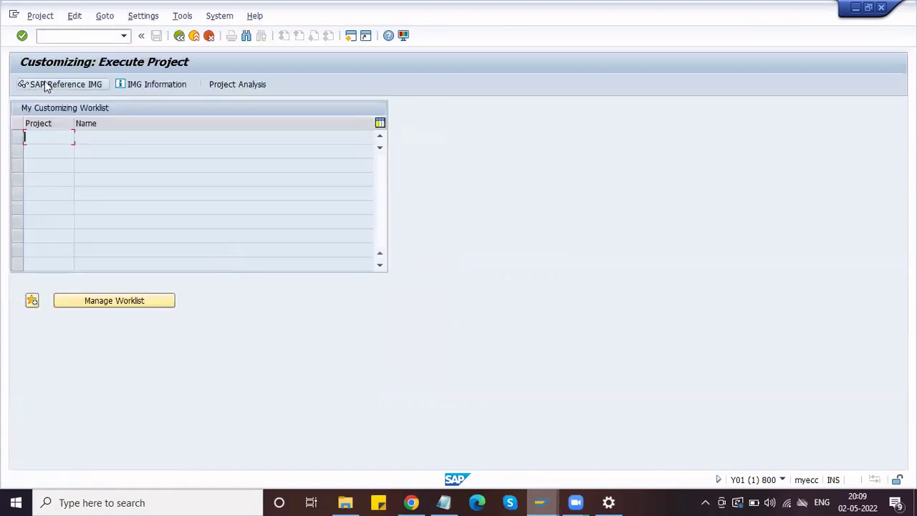
- Open the SAP Reference IMG, then switch back to the Notepad notes
left_click(46, 86)
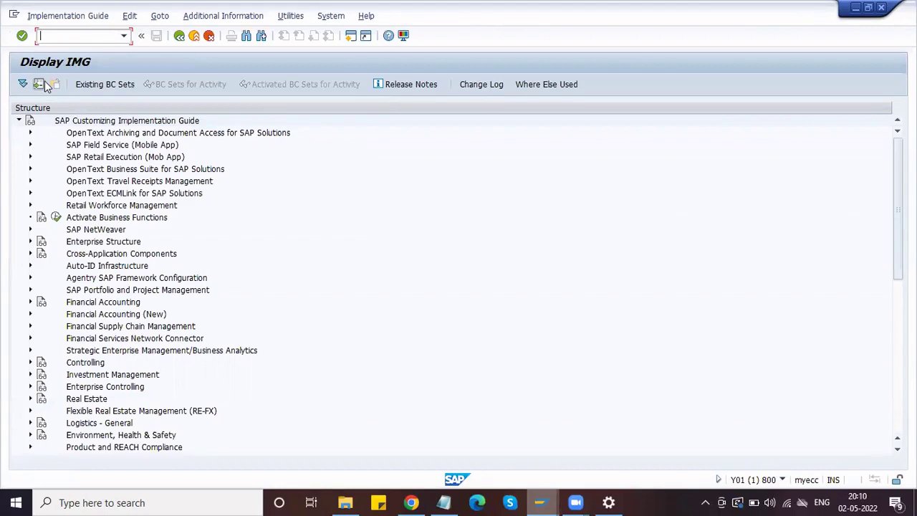
left_click(445, 502)
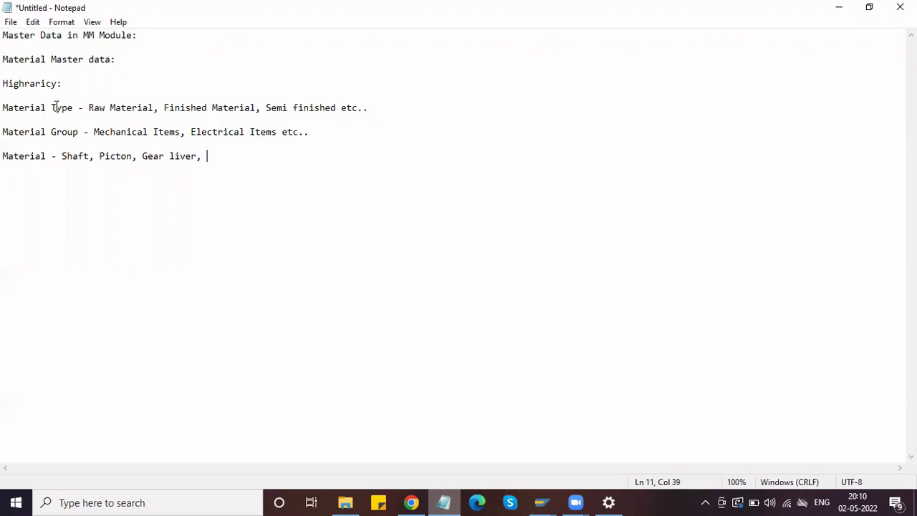
- Highlight the Material Type, Material Group and Material lines, then return to SAP's Display IMG window
left_click_drag(79, 111, 6, 113)
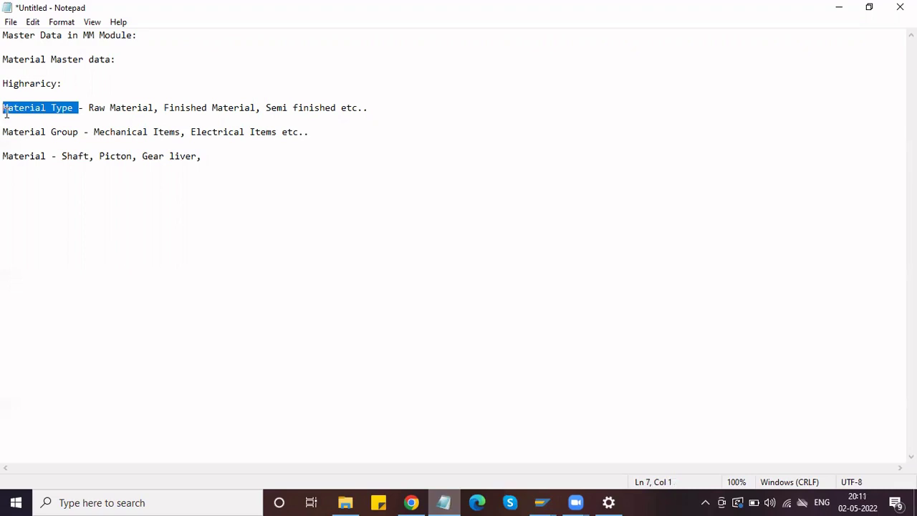
left_click_drag(83, 132, 6, 136)
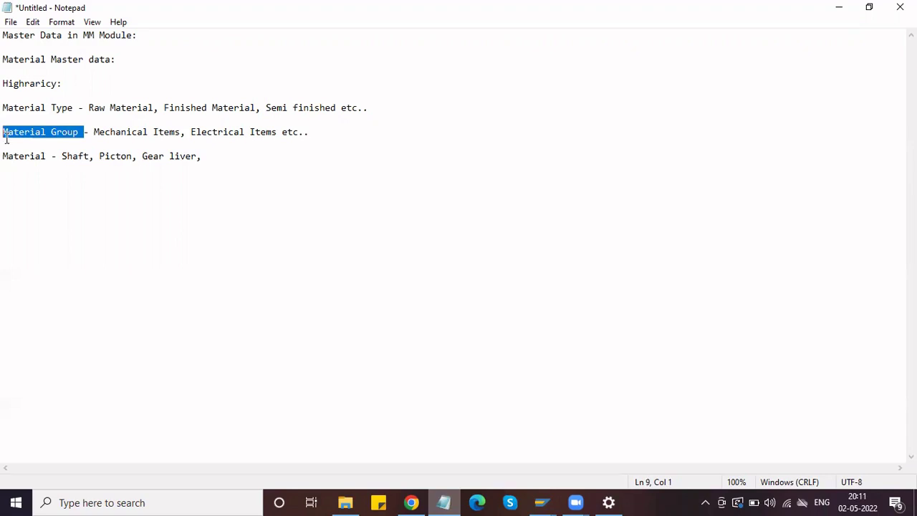
left_click_drag(46, 156, 4, 155)
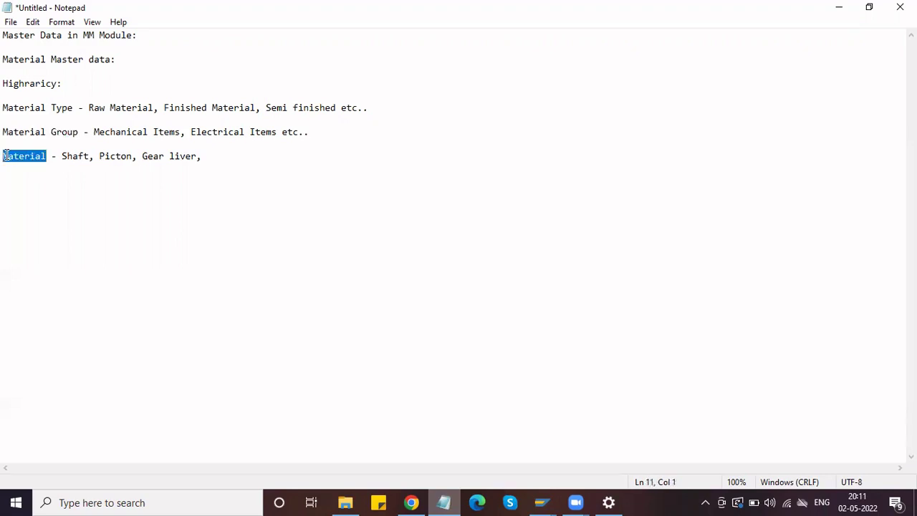
left_click(541, 502)
left_click(599, 464)
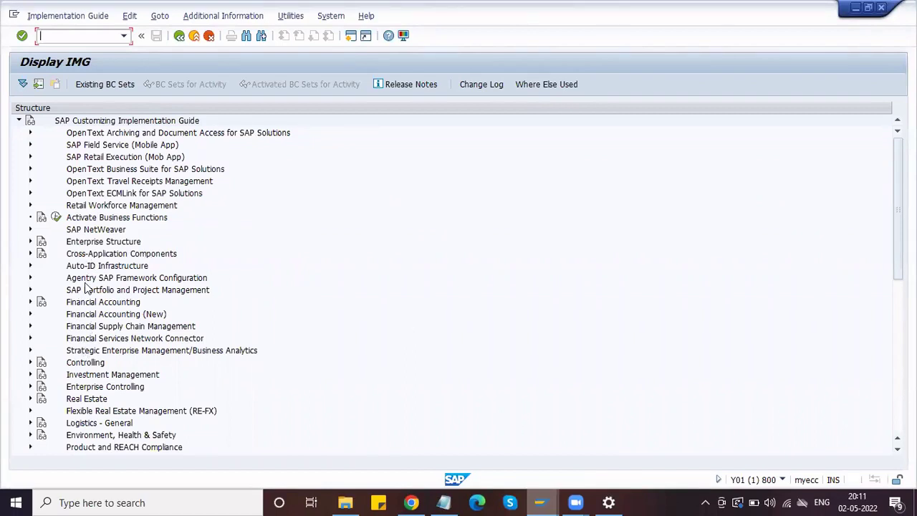
- Expand Logistics - General > Material Master > Basic Settings and run Define Output Format of Material Numbers
scroll(90, 324, "down", 2)
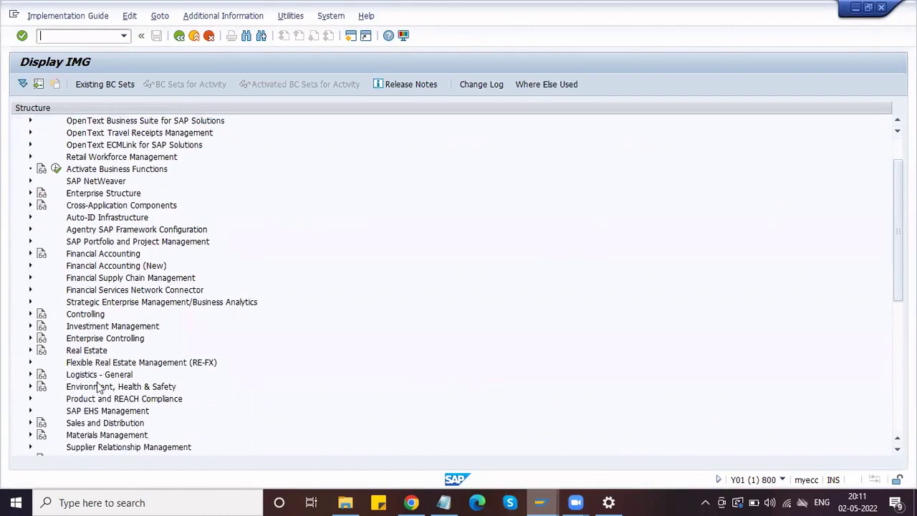
scroll(74, 375, "down", 2)
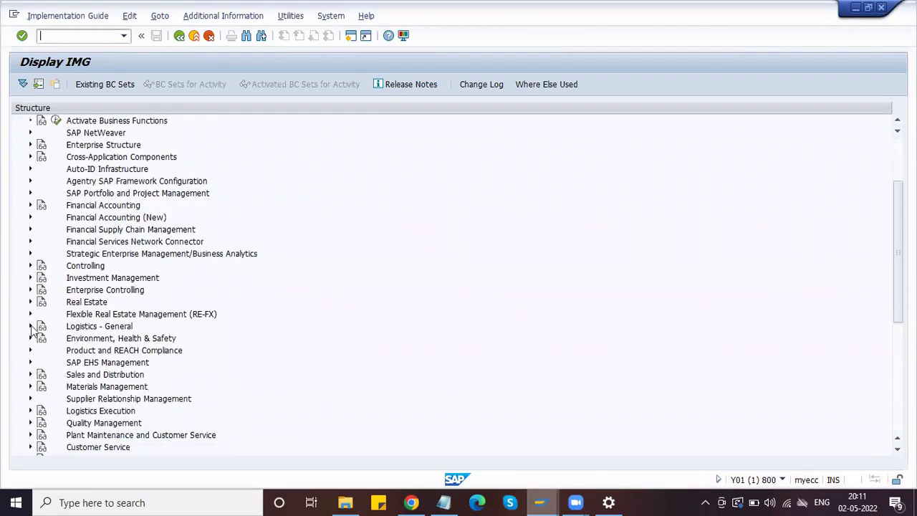
left_click(30, 327)
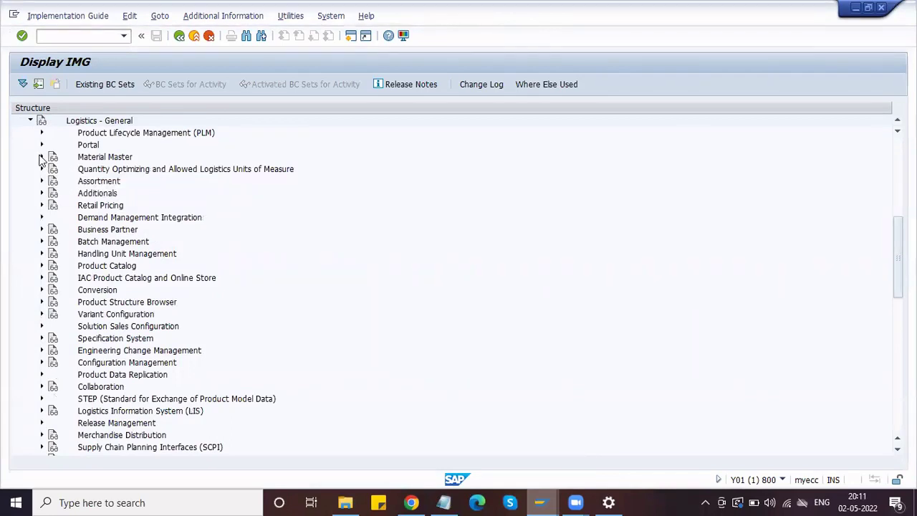
left_click(41, 157)
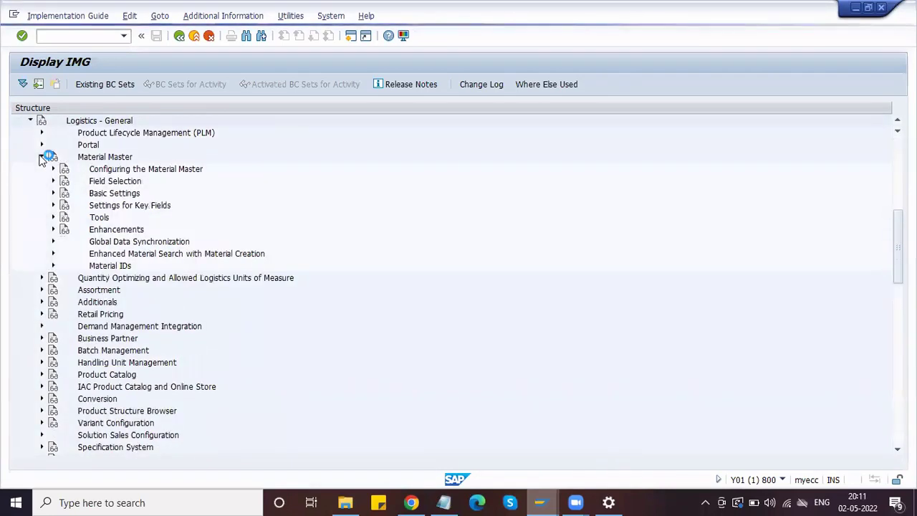
left_click(53, 194)
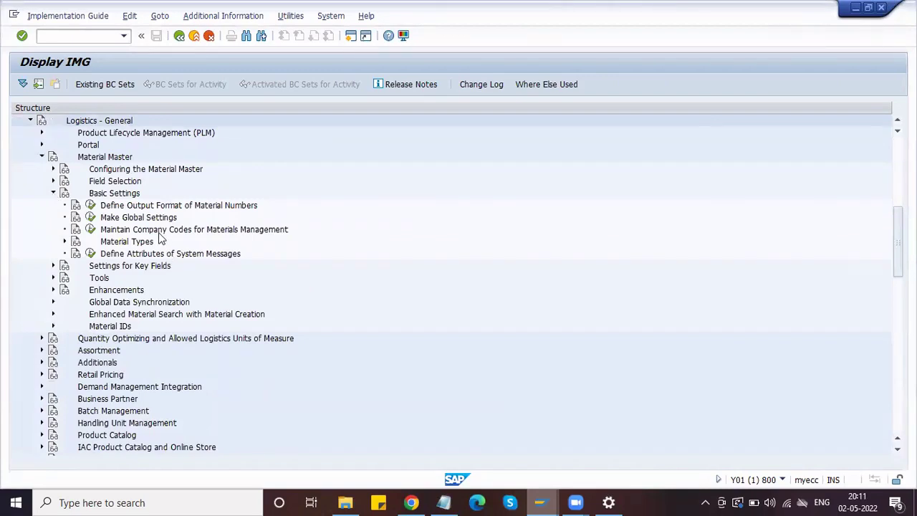
left_click(125, 208)
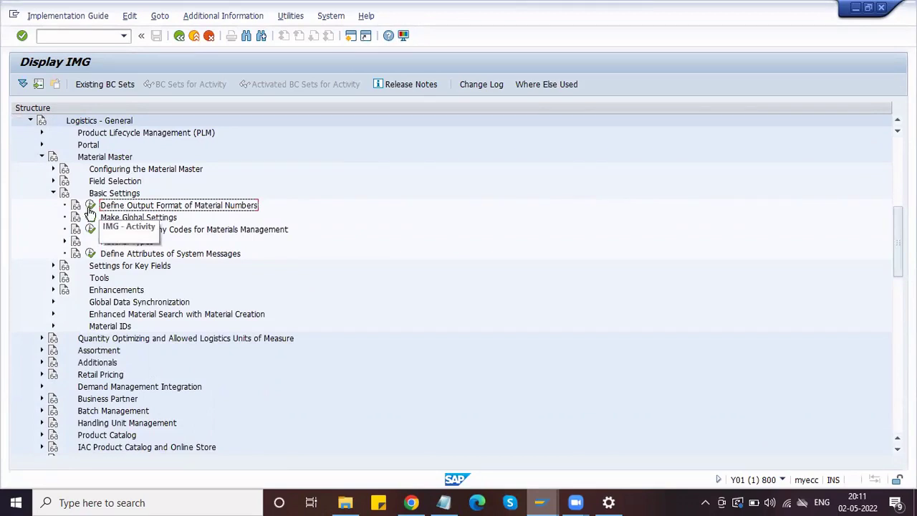
left_click(91, 206)
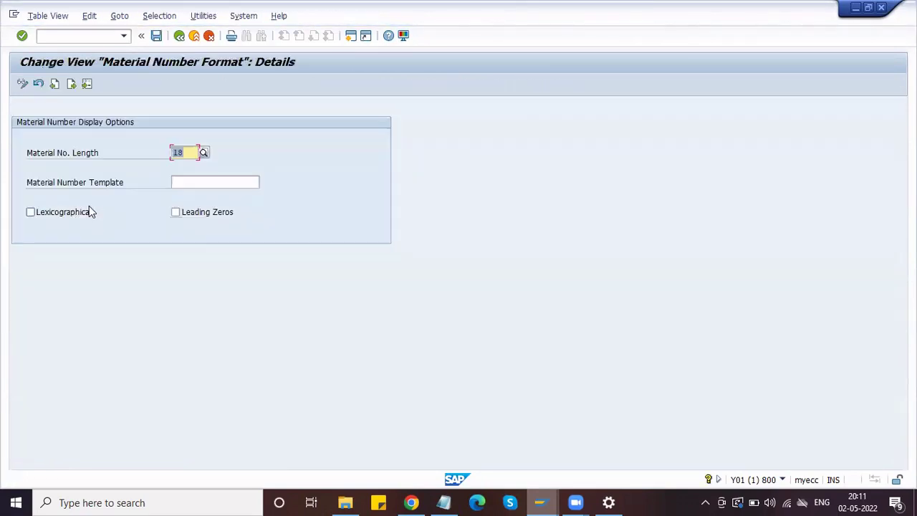
- Try Material No. Length 10, then restore it to 18
left_click(184, 152)
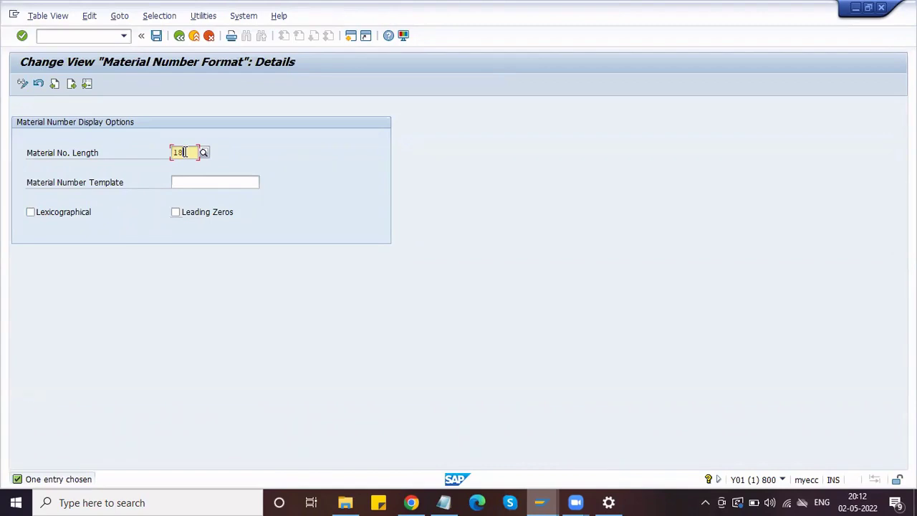
key("BackSpace")
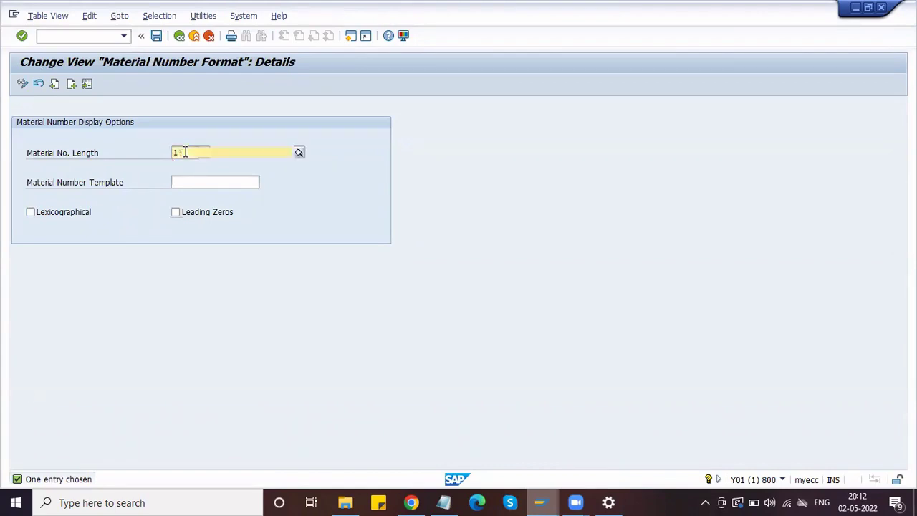
type("0")
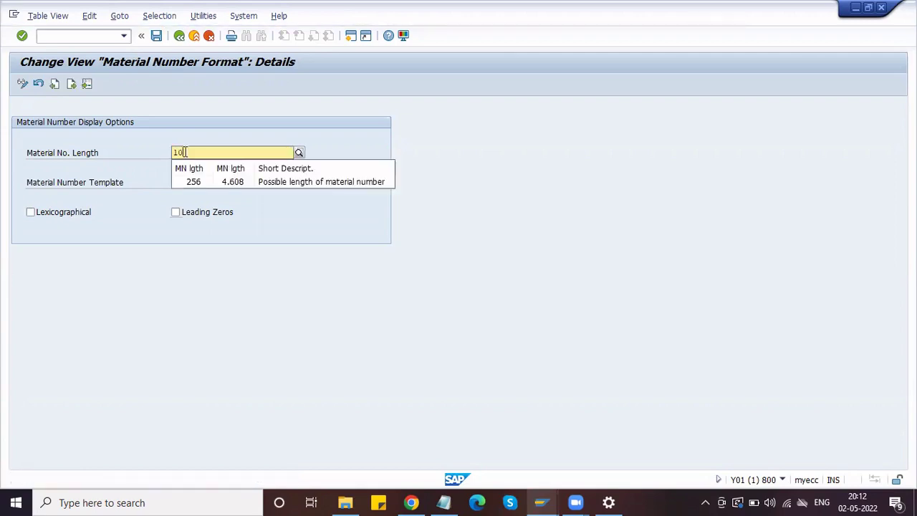
key("BackSpace")
type("8")
key("Escape")
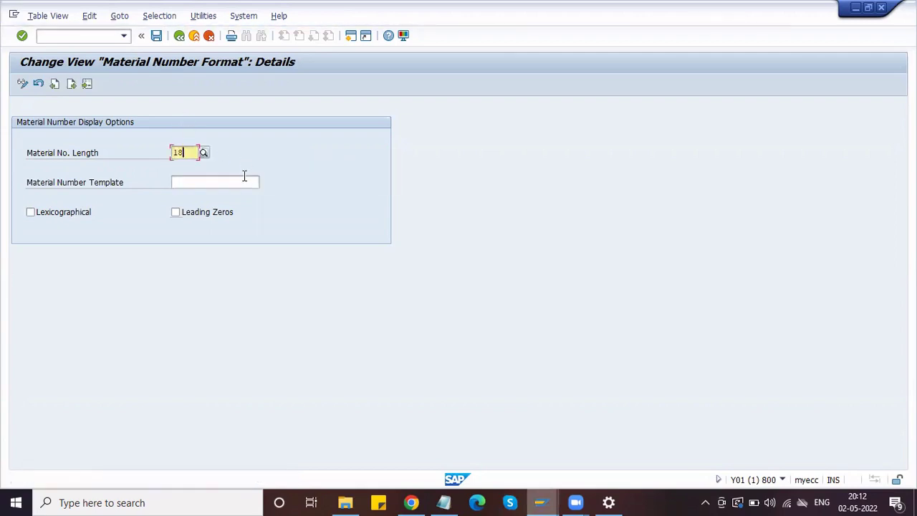
left_click(245, 176)
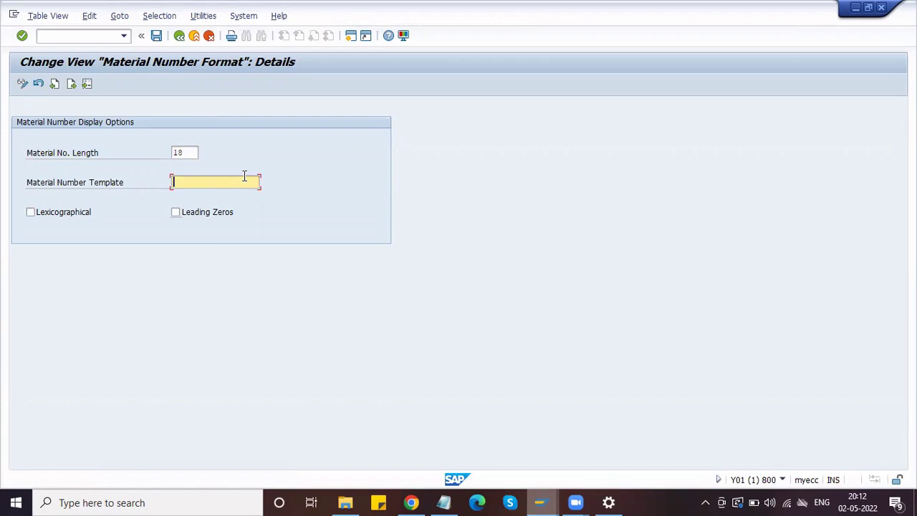
left_click(181, 153)
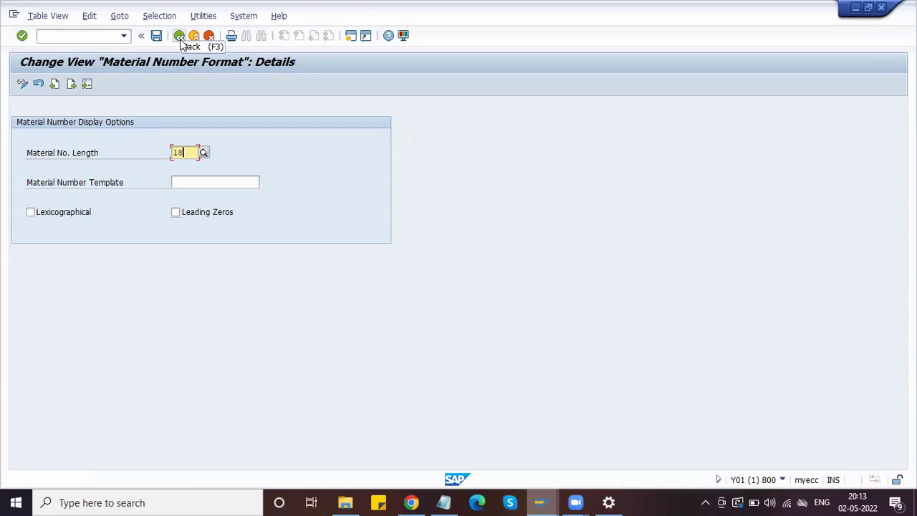
- Leave the material number format screens and answer the save prompt
left_click(181, 41)
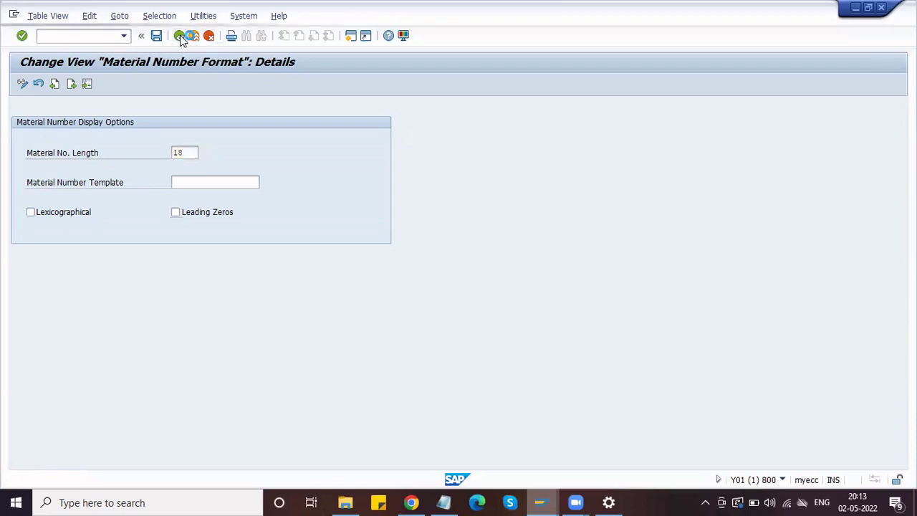
left_click(180, 41)
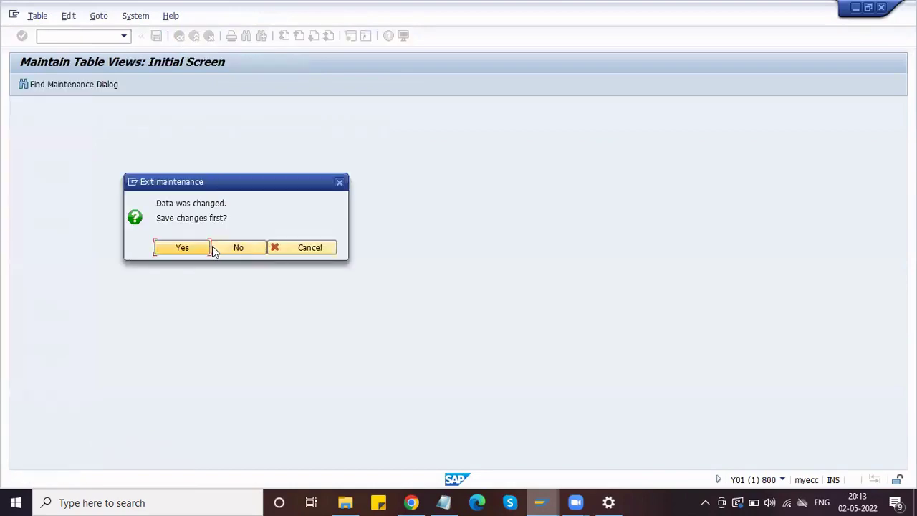
left_click(211, 247)
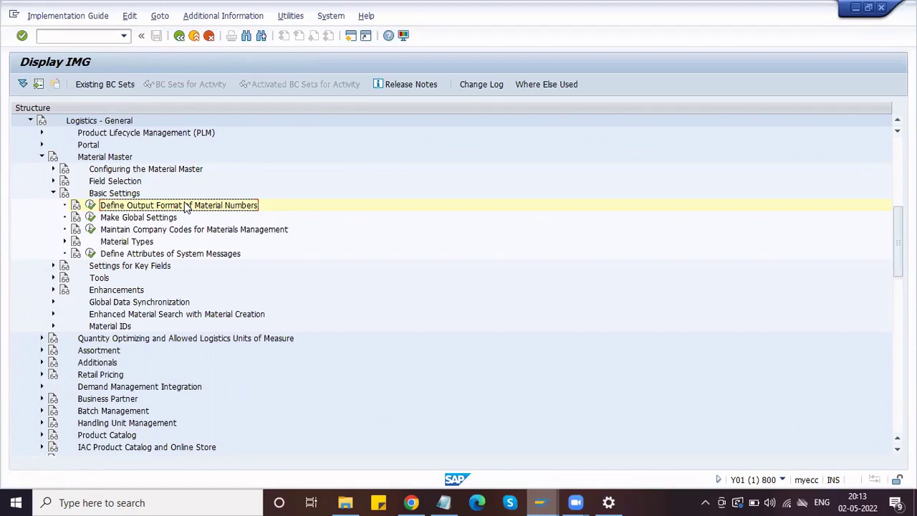
left_click(183, 230)
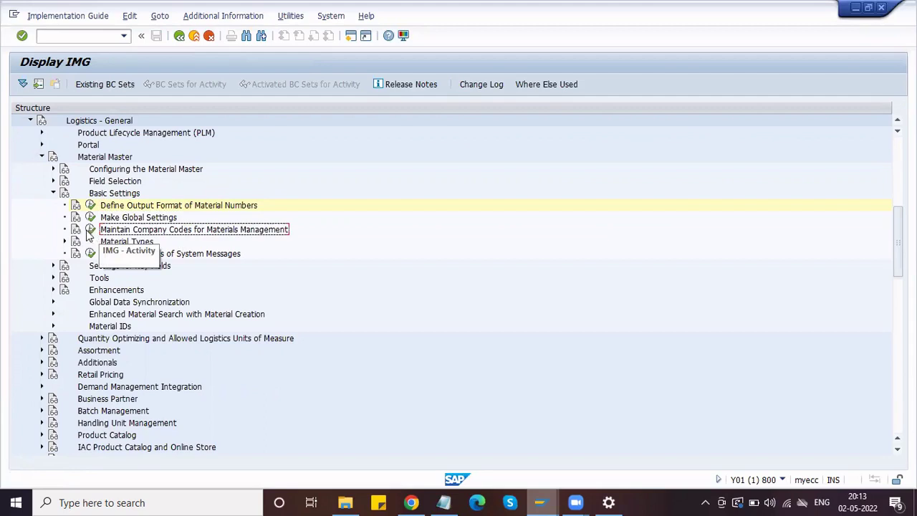
left_click(89, 230)
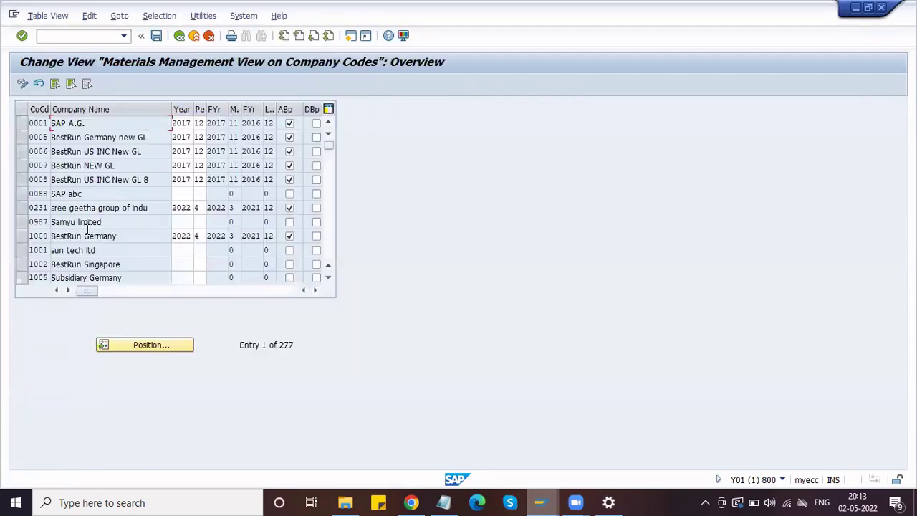
left_click(150, 344)
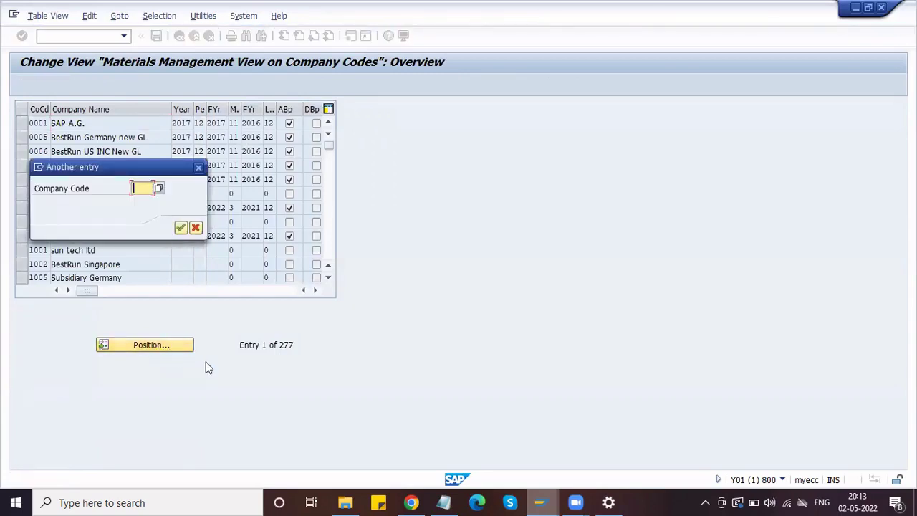
type("HMOT")
key("Return")
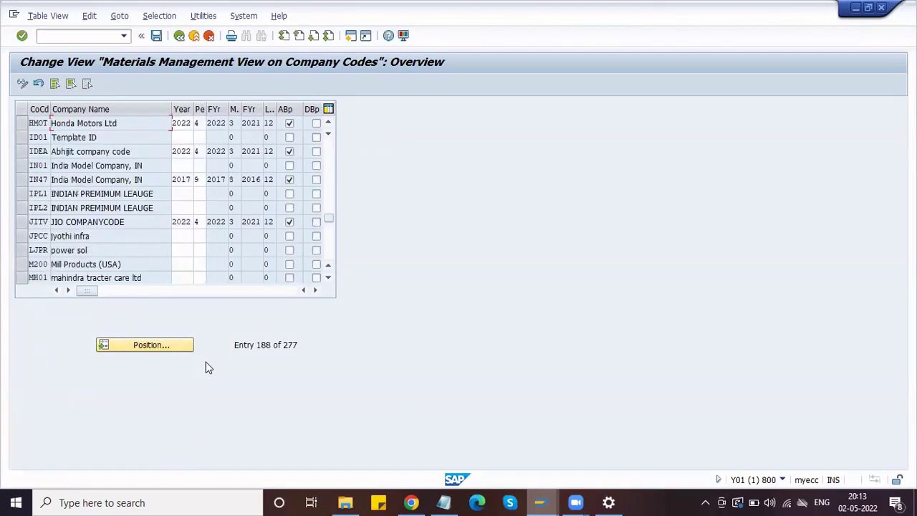
left_click_drag(128, 124, 20, 124)
left_click(48, 123)
left_click(199, 123)
left_click(180, 36)
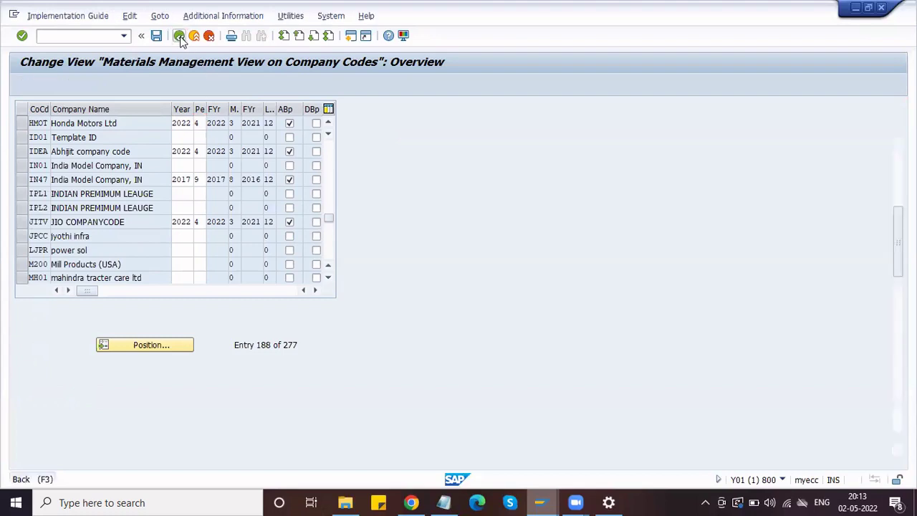
left_click(124, 243)
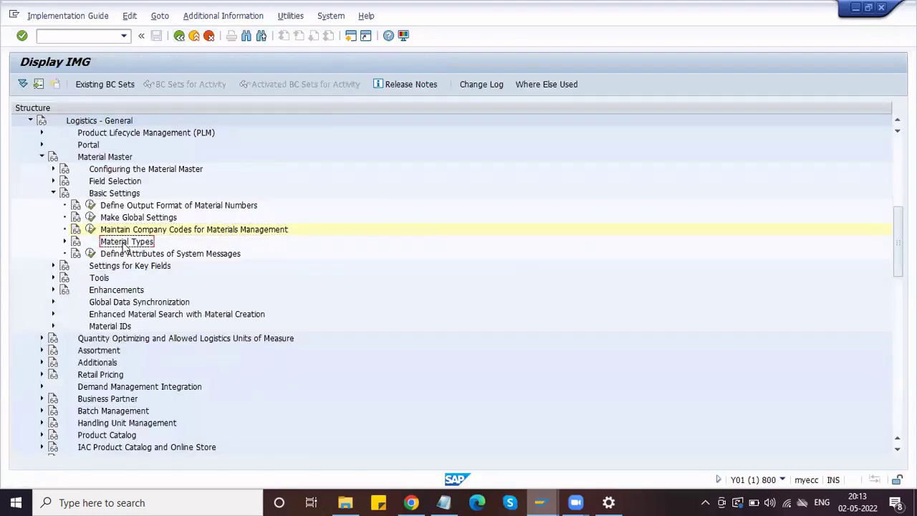
- Run Define Attributes of Material Types to list all material types, then bring up the Notepad notes
left_click(64, 242)
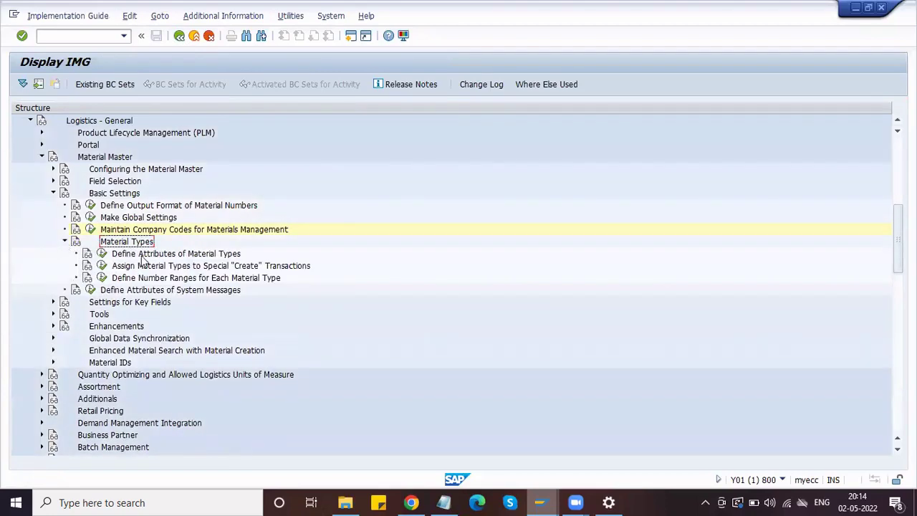
left_click(144, 256)
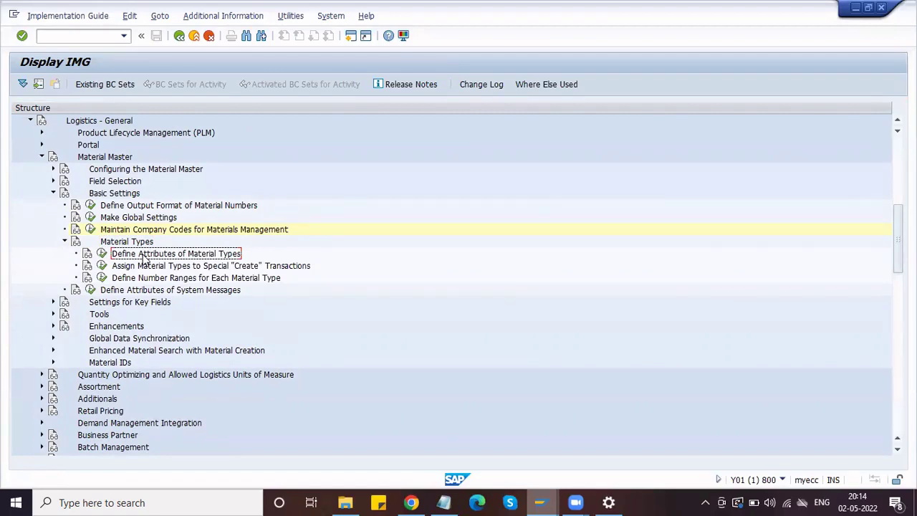
left_click(102, 256)
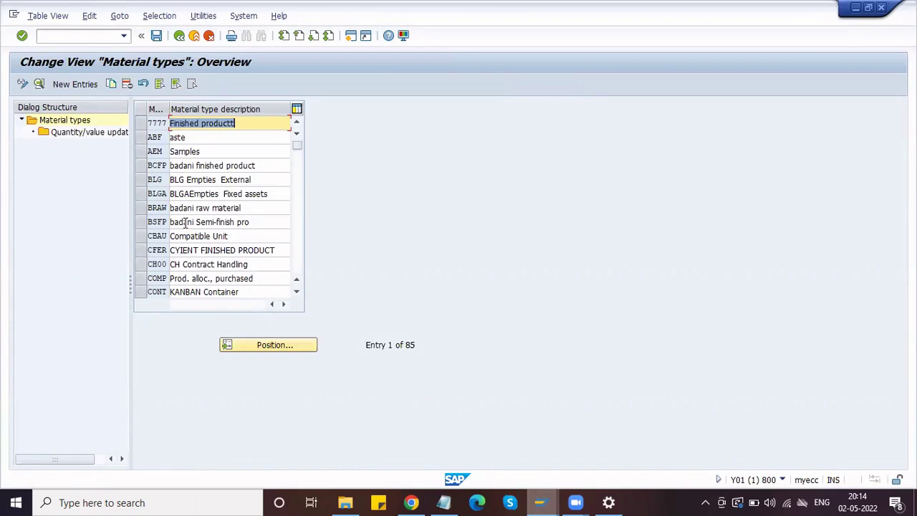
left_click(444, 503)
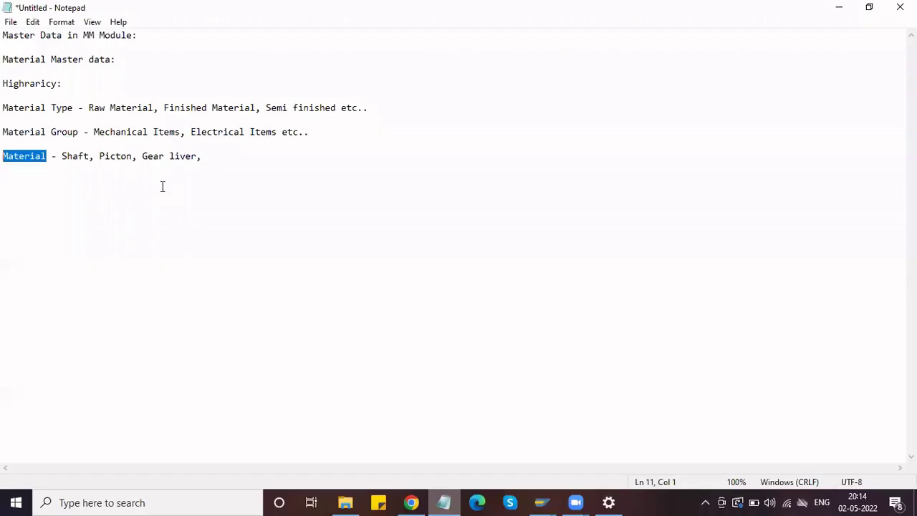
- Tag Raw Material with '- ROH', Finished Material with '-FERT' and Semi finished with '- HALB'
left_click(155, 109)
type("- ROH")
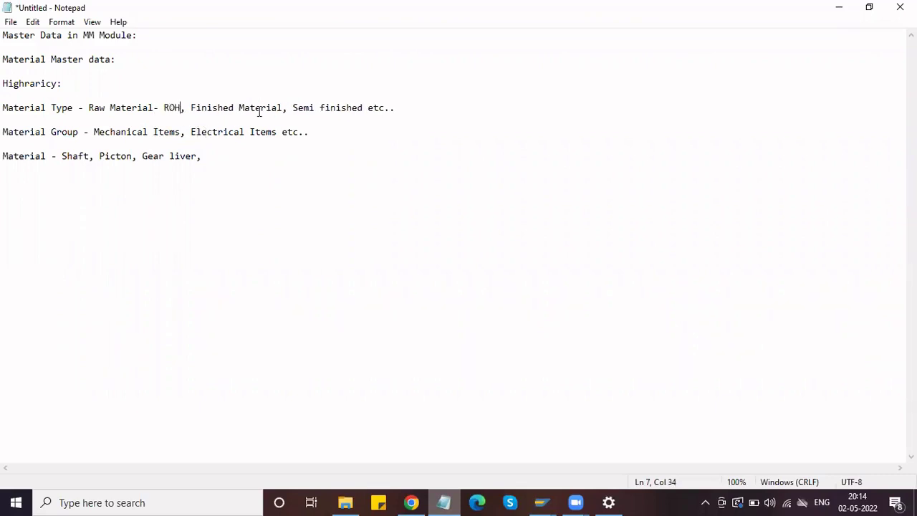
left_click(285, 107)
type("-")
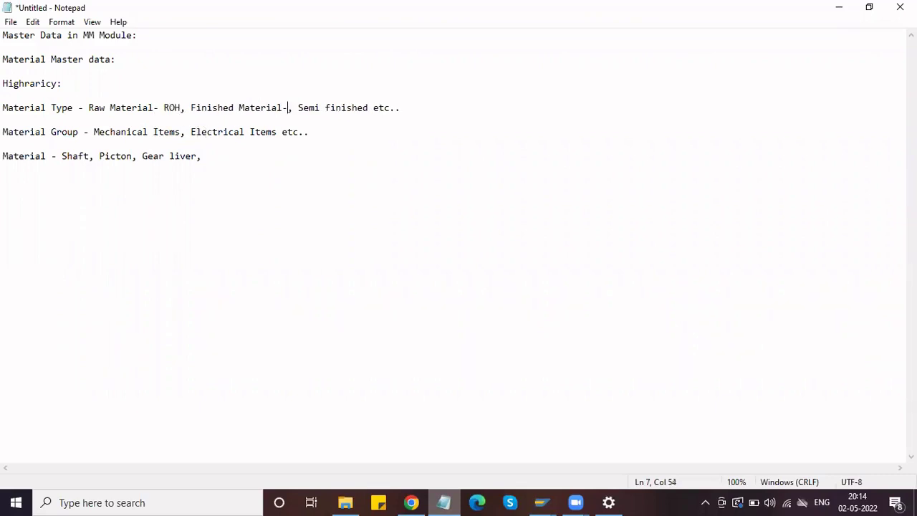
type("F")
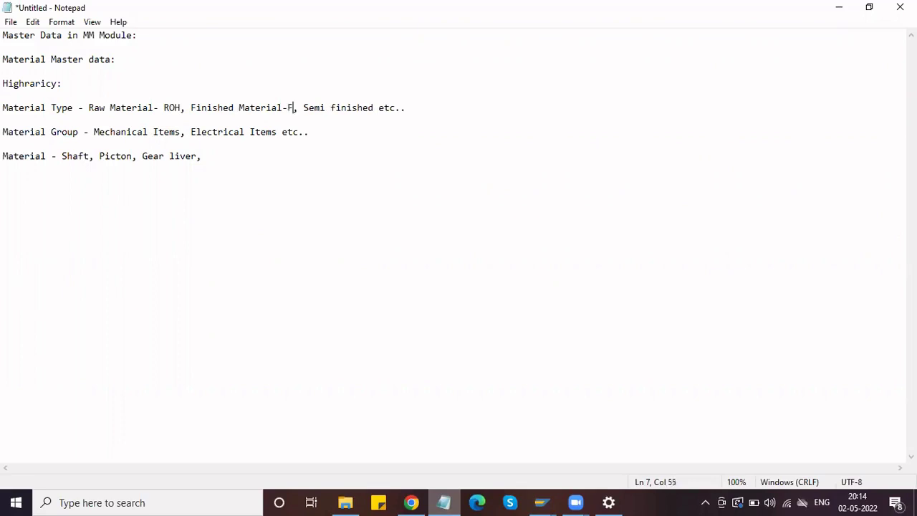
key("BackSpace")
type("FERT")
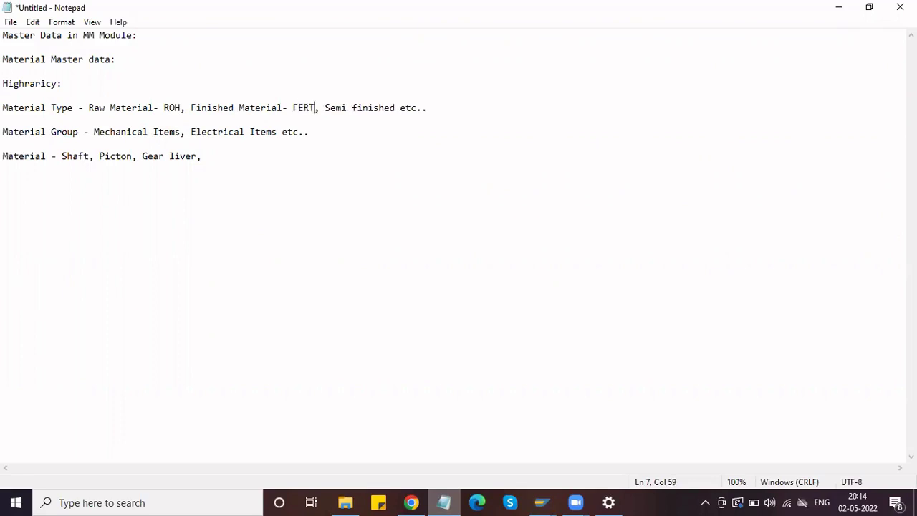
left_click(394, 106)
type("-")
key("BackSpace")
type("- HALB")
- Back in SAP, jump to the HALB, ROH and FERT material types in turn
key("alt+Tab")
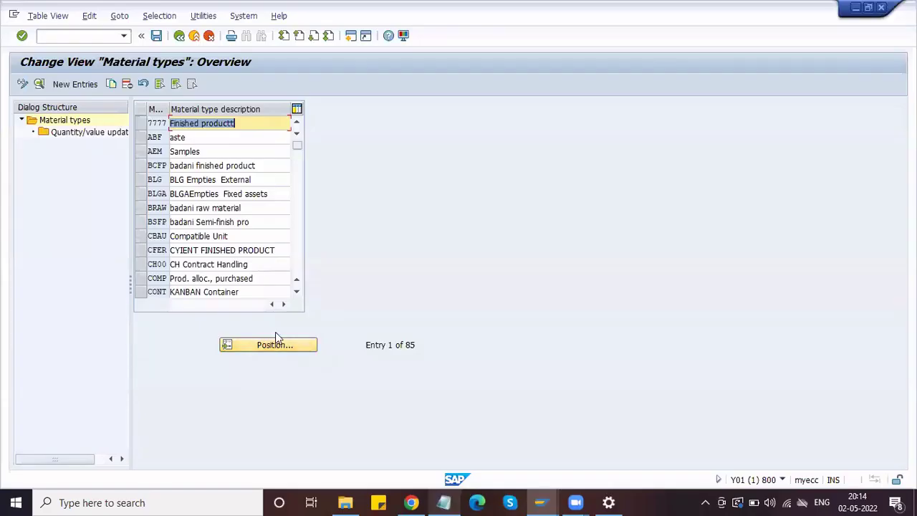
left_click(276, 347)
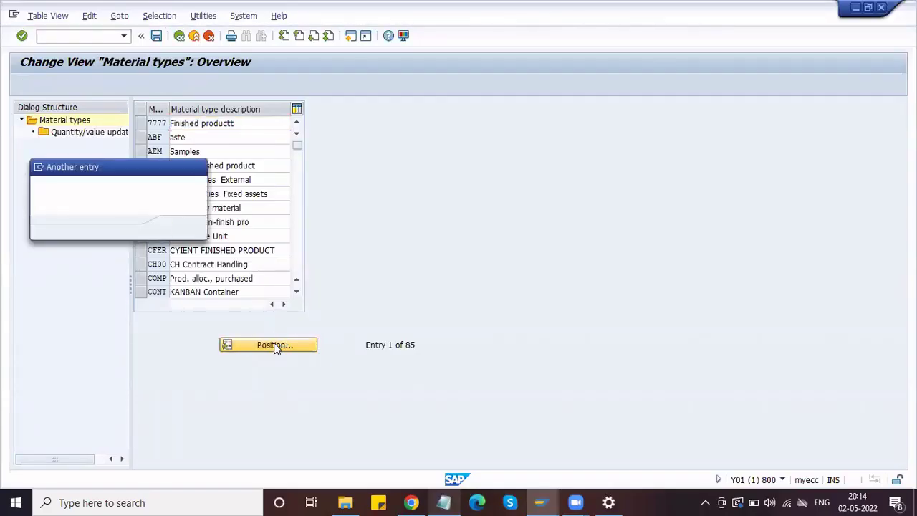
type("HALB")
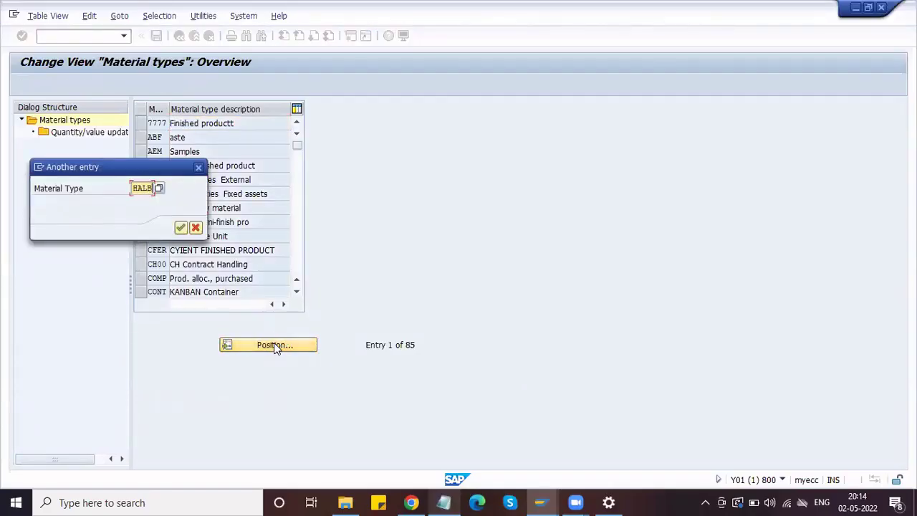
key("Return")
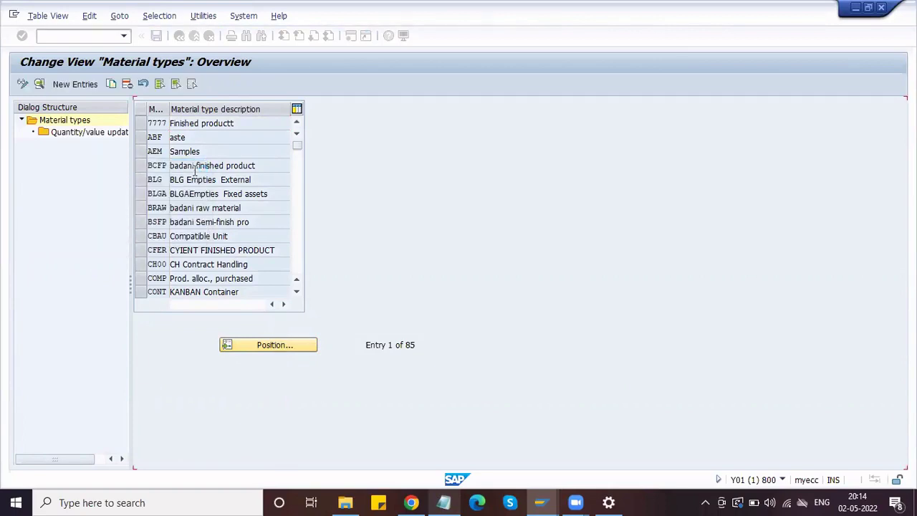
left_click(255, 128)
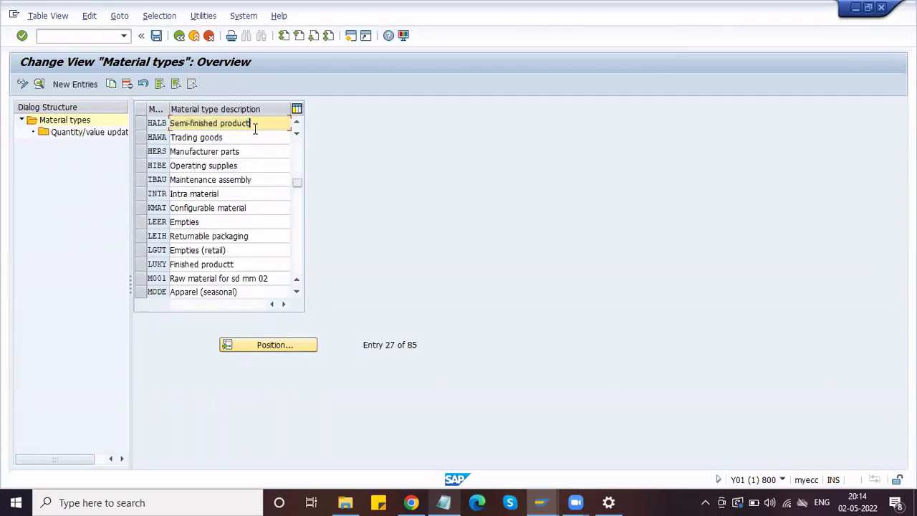
left_click(249, 346)
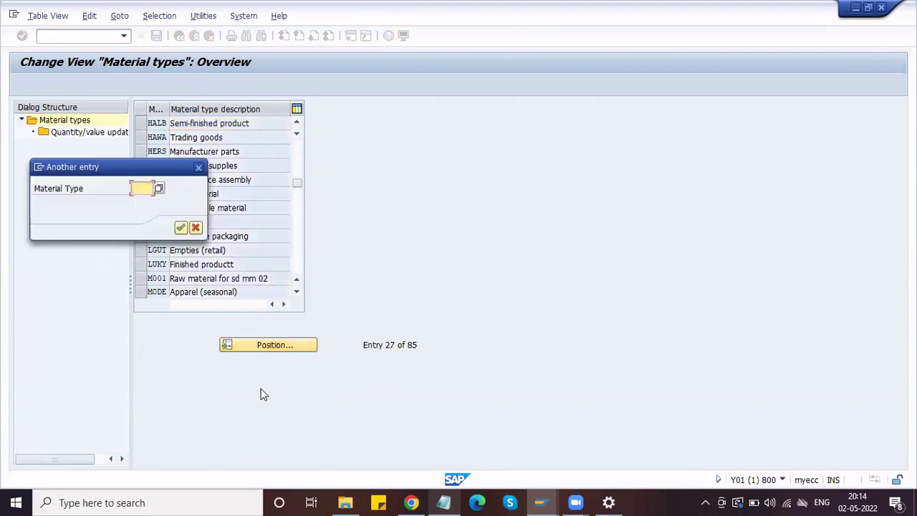
type("ROH")
key("Return")
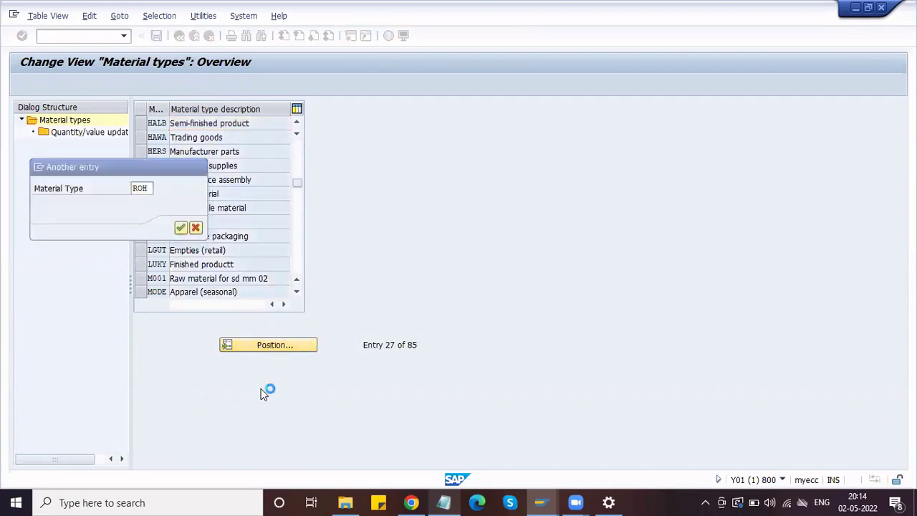
left_click(232, 122)
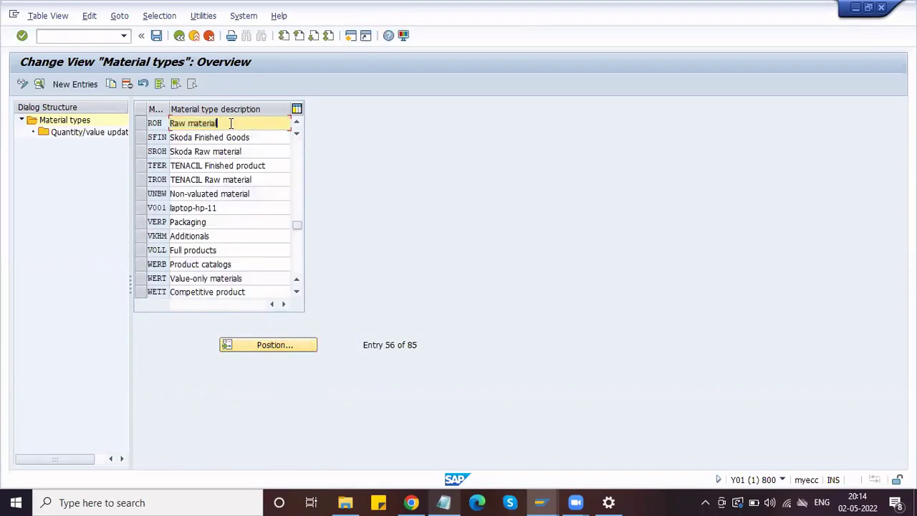
left_click(266, 346)
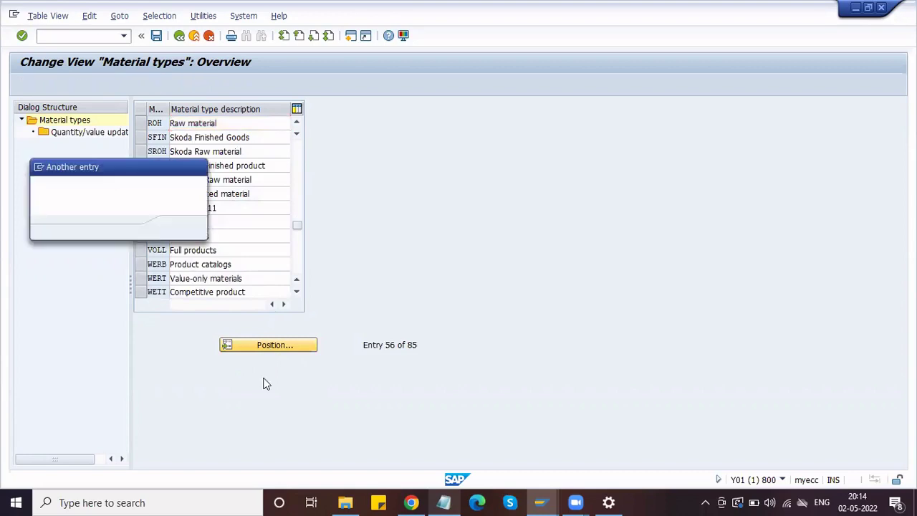
type("FERT")
key("Return")
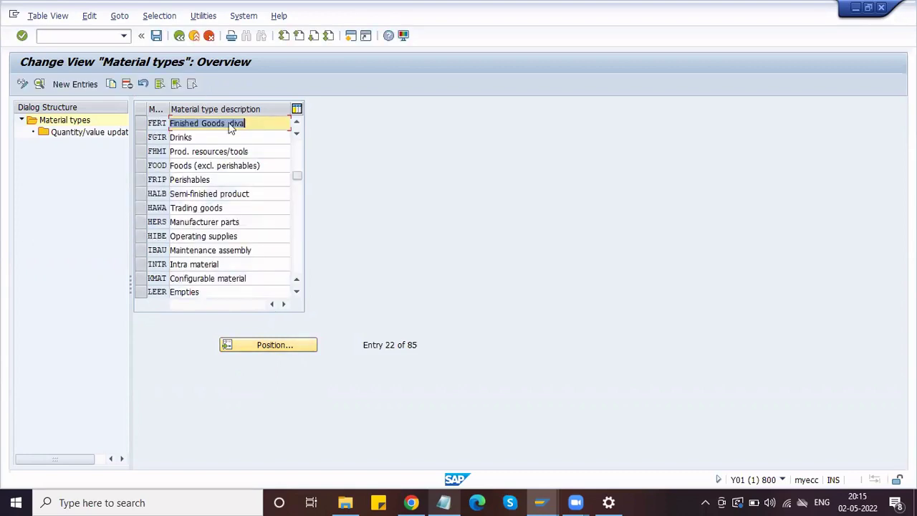
- Trim the FERT description to 'Finished Goods' and save
left_click(258, 123)
key("BackSpace")
key("BackSpace")
key("BackSpace")
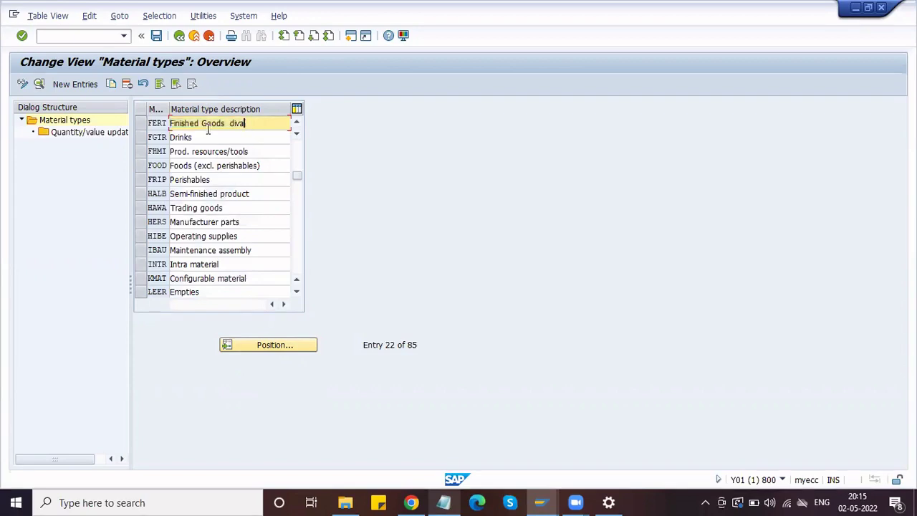
key("BackSpace")
left_click(156, 36)
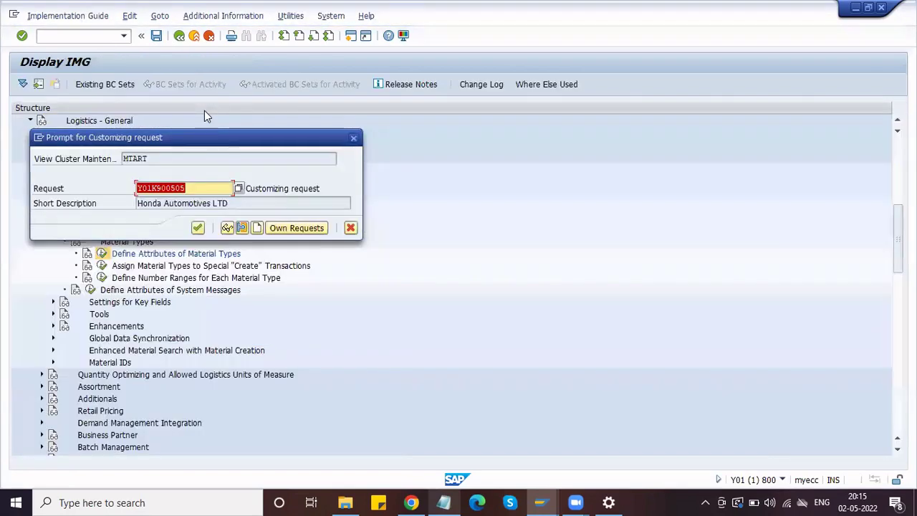
- Accept the proposed customizing request for the FERT change
left_click(198, 227)
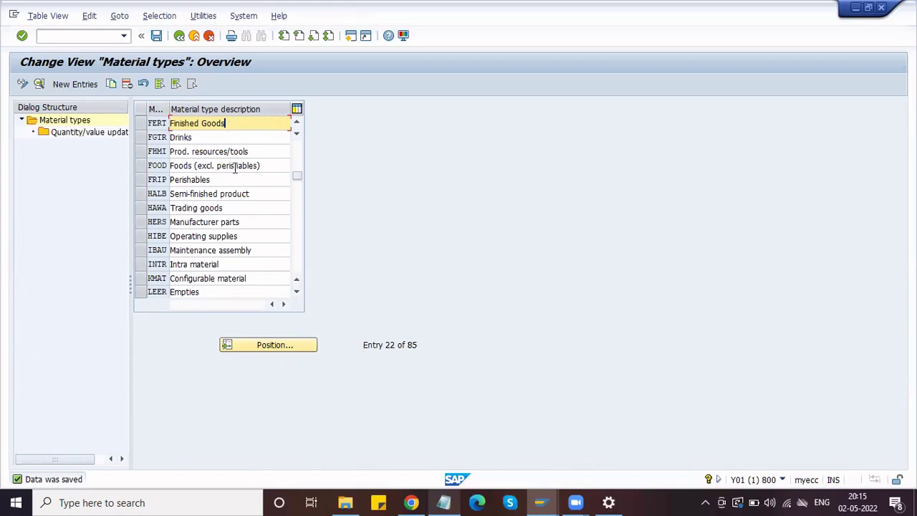
- Position the list on ROH and select the ROH Raw material row
scroll(234, 179, "up", 7)
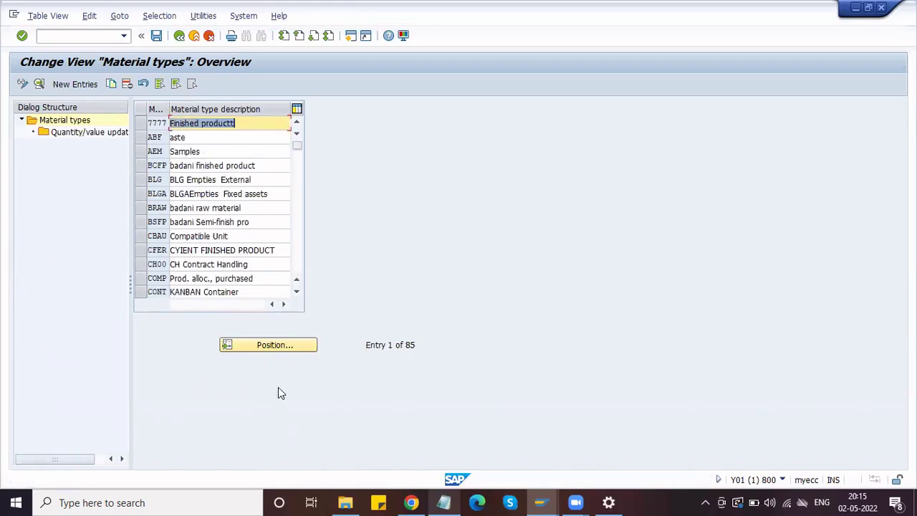
left_click(259, 345)
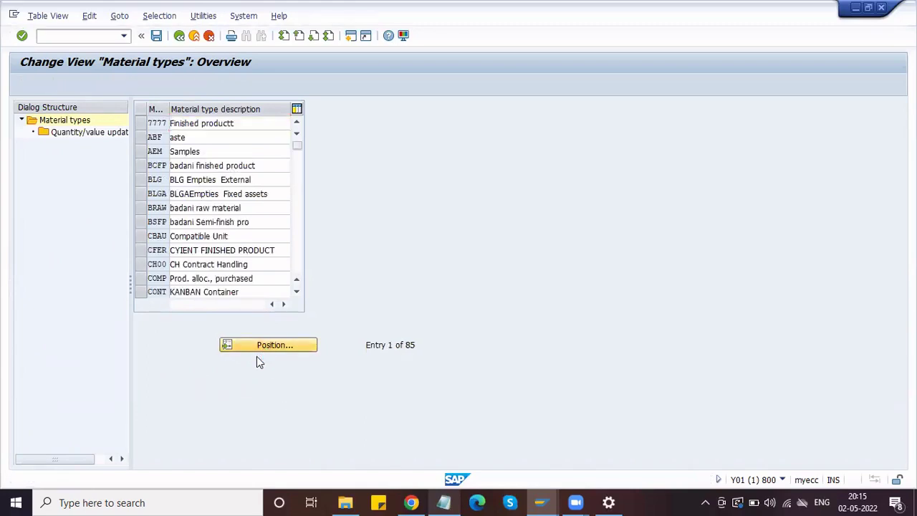
type("ROH")
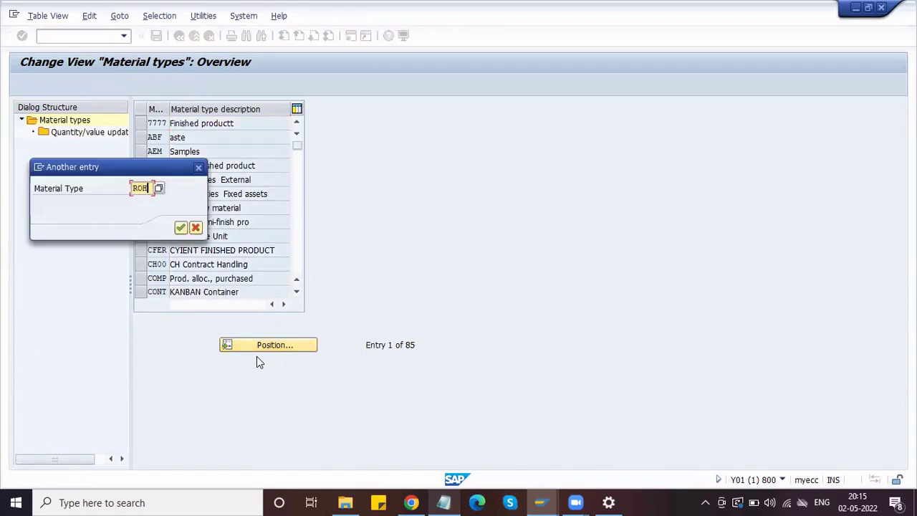
key("Return")
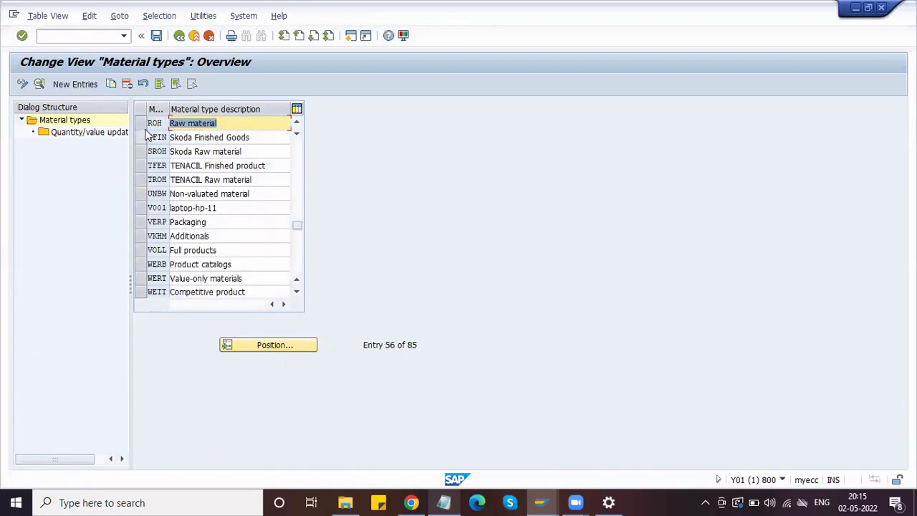
left_click(143, 124)
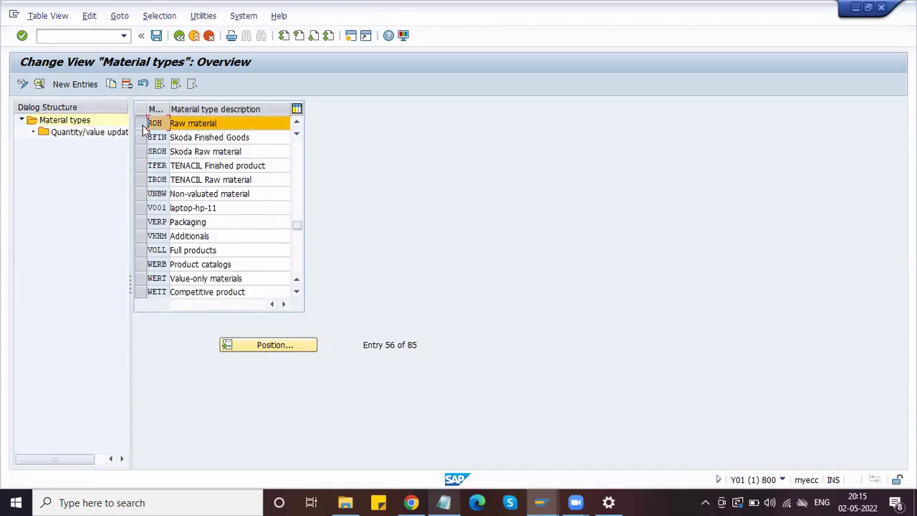
- Copy ROH as new material type ZRAW with description 'Honda Raw material'
left_click(112, 84)
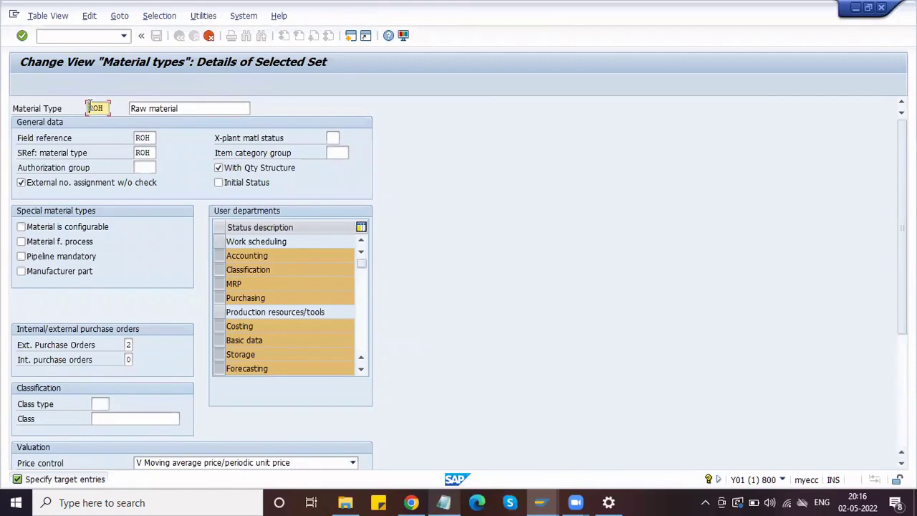
key("Delete")
key("Delete")
key("Delete")
type("RAW")
left_click(90, 106)
type("Z")
key("Tab")
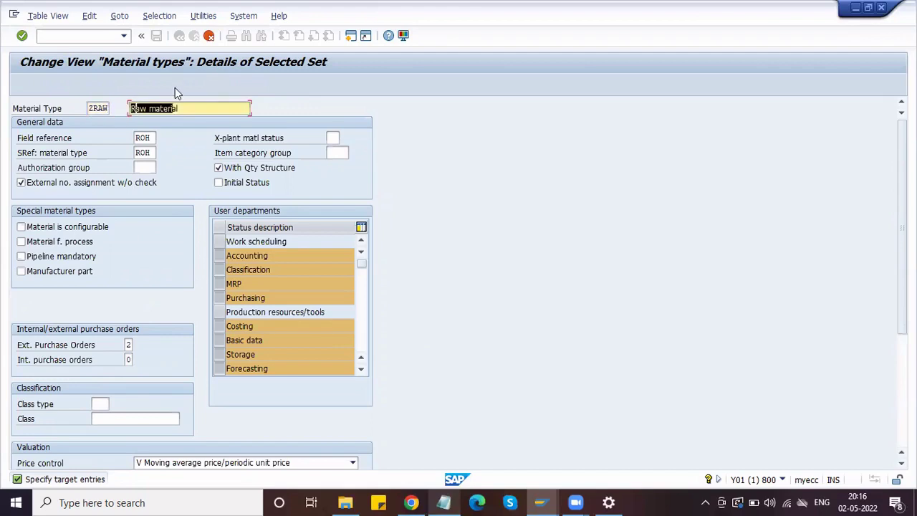
key("shift+Left")
key("shift+Left")
key("shift+Left")
key("shift+Left")
key("shift+Left")
key("shift+Left")
key("shift+Left")
key("shift+Left")
key("shift+Left")
key("shift+Left")
type("Honda")
key("Return")
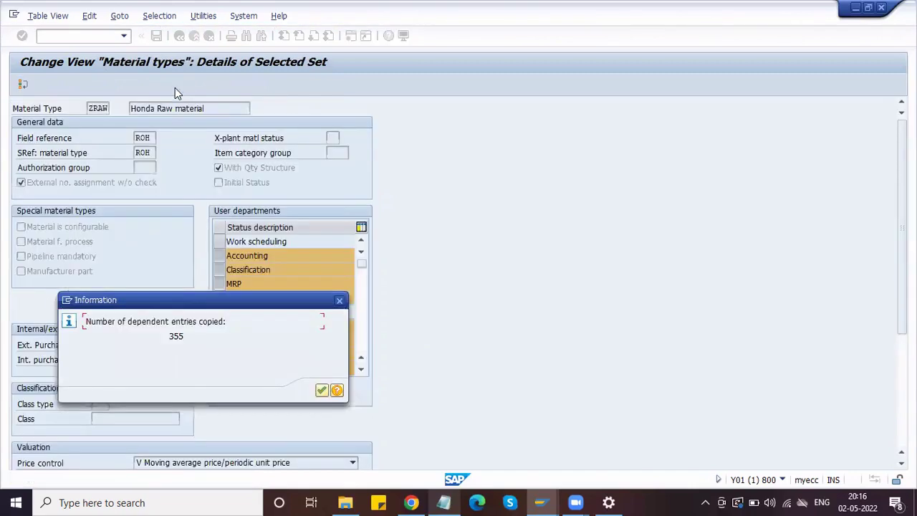
- Acknowledge the copied-entries notice to return to the material types overview
left_click(320, 391)
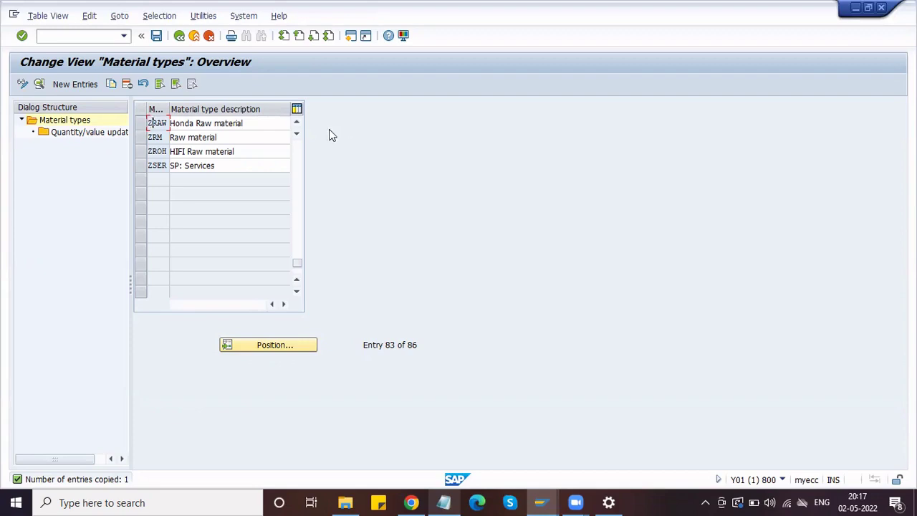
left_click(297, 123)
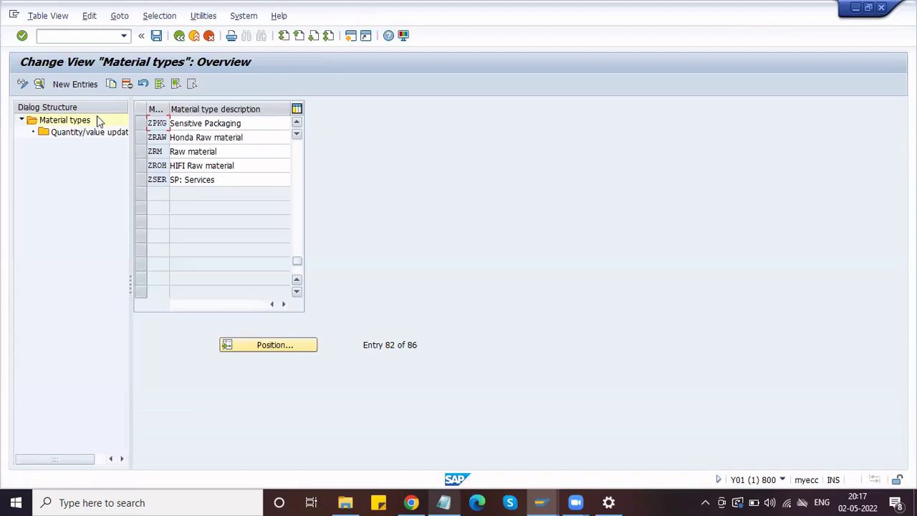
left_click(152, 137)
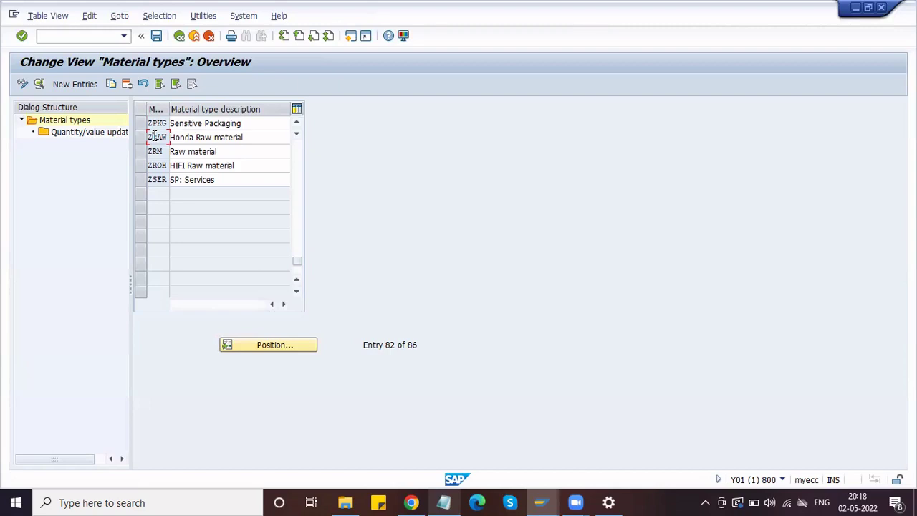
- Go back and scroll the material types list to select the ZRAW Honda Raw material row
key("F3")
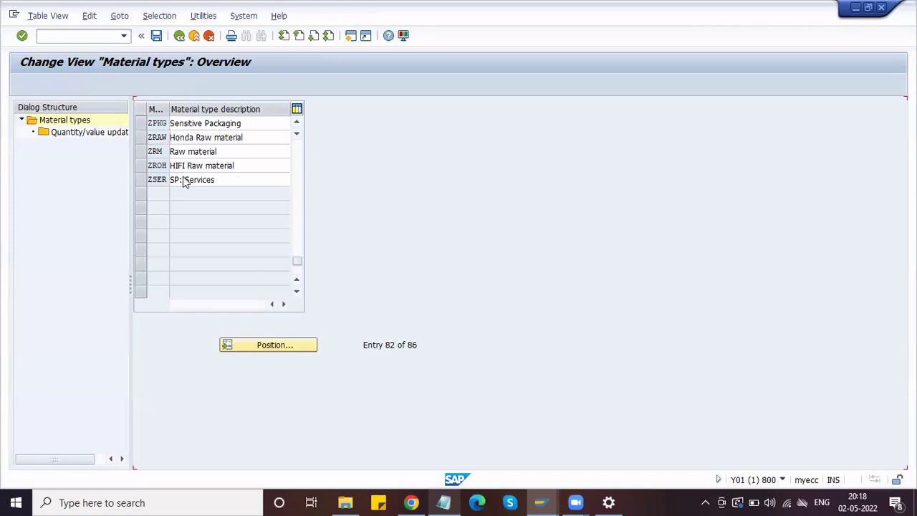
scroll(185, 185, "up", 5)
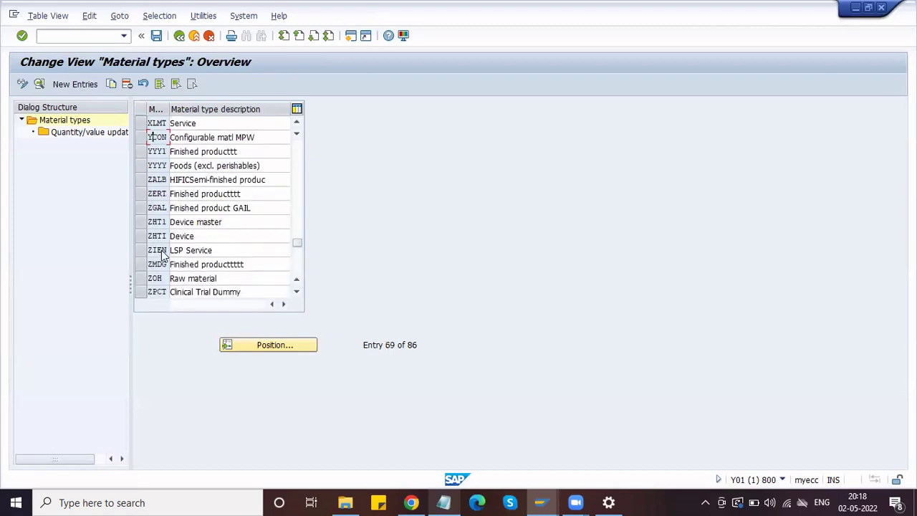
scroll(164, 255, "down", 3)
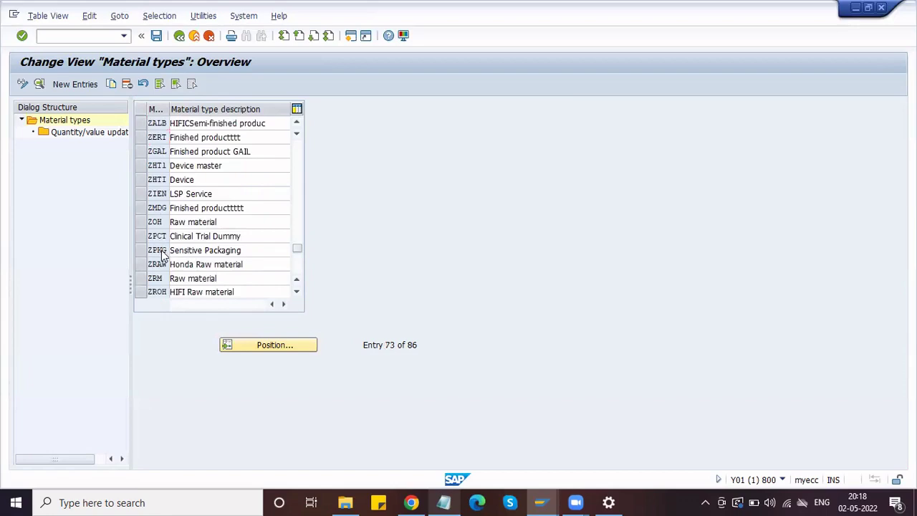
scroll(163, 254, "down", 2)
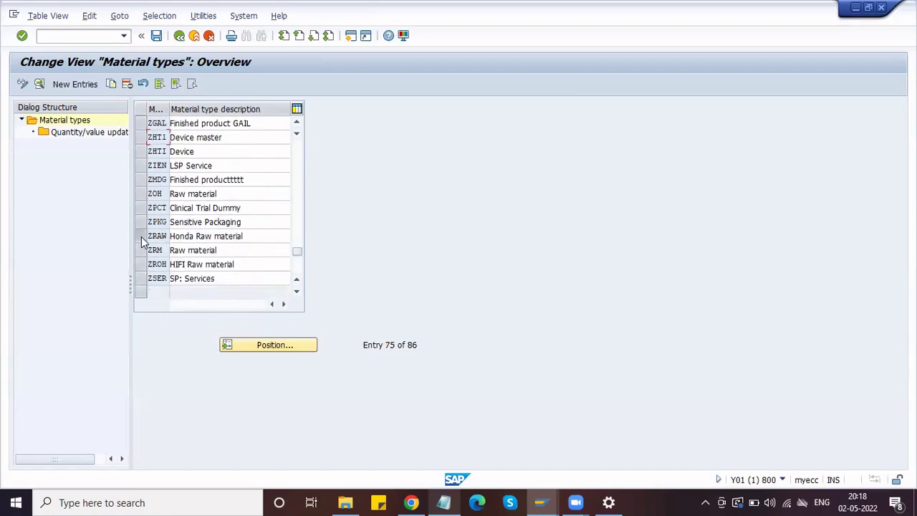
left_click(141, 241)
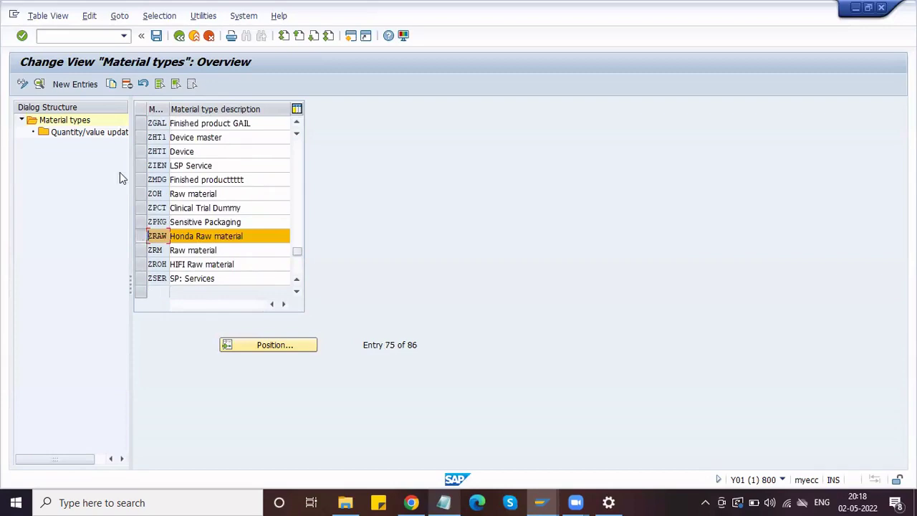
- Open ZRAW's quantity/value updating overview and jump to valuation area HPL1
double_click(90, 132)
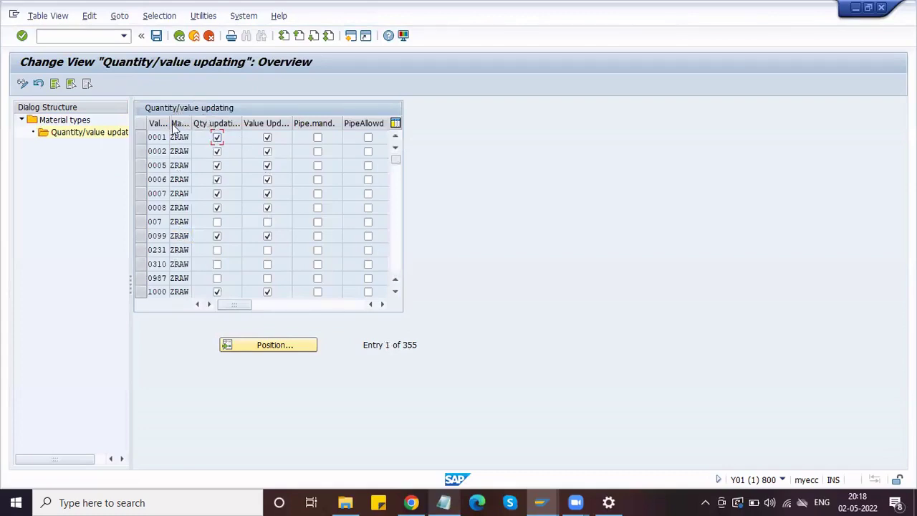
left_click(256, 343)
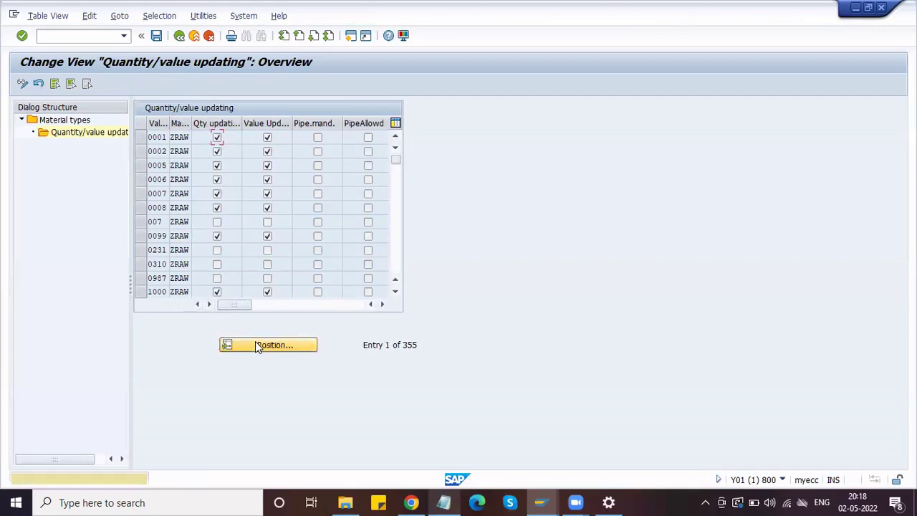
left_click(255, 344)
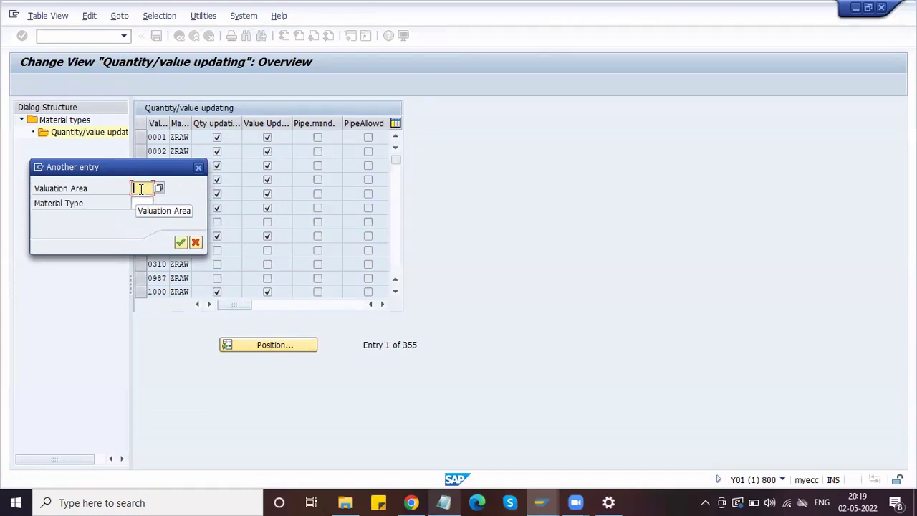
type("hpl1")
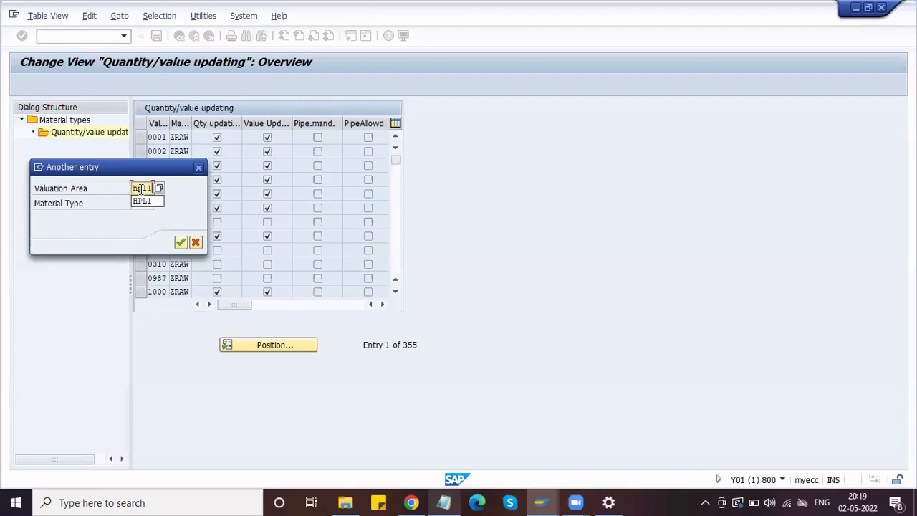
key("Return")
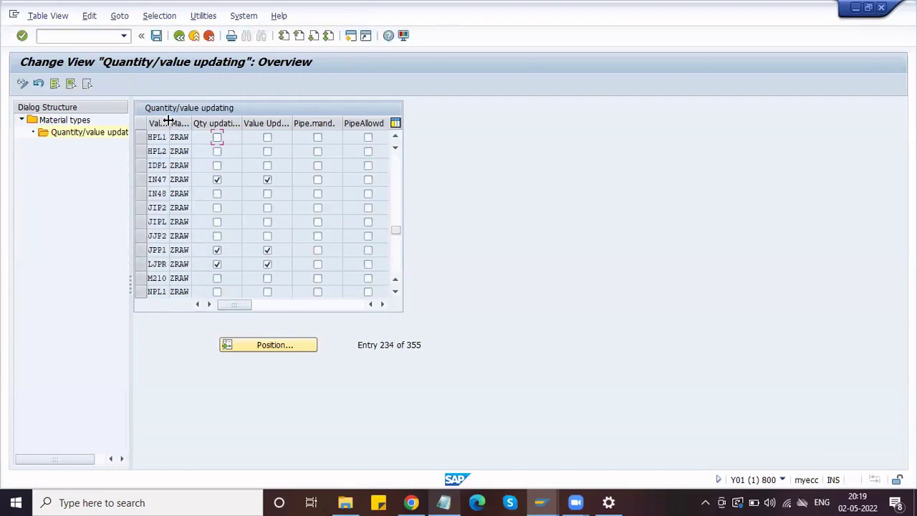
- Enable quantity and value updating for valuation areas HPL1 and HPL2, then save
left_click_drag(170, 121, 184, 122)
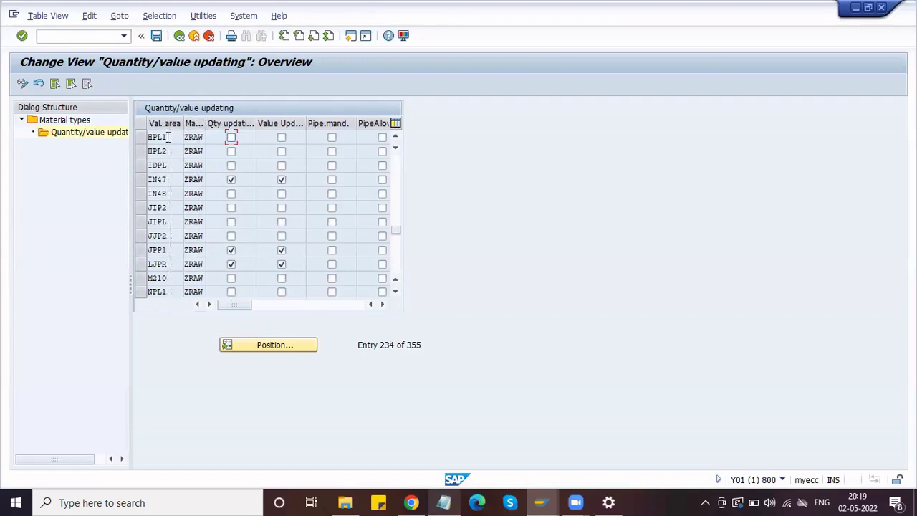
left_click(174, 151)
left_click(231, 138)
left_click(281, 138)
left_click(231, 152)
left_click(281, 152)
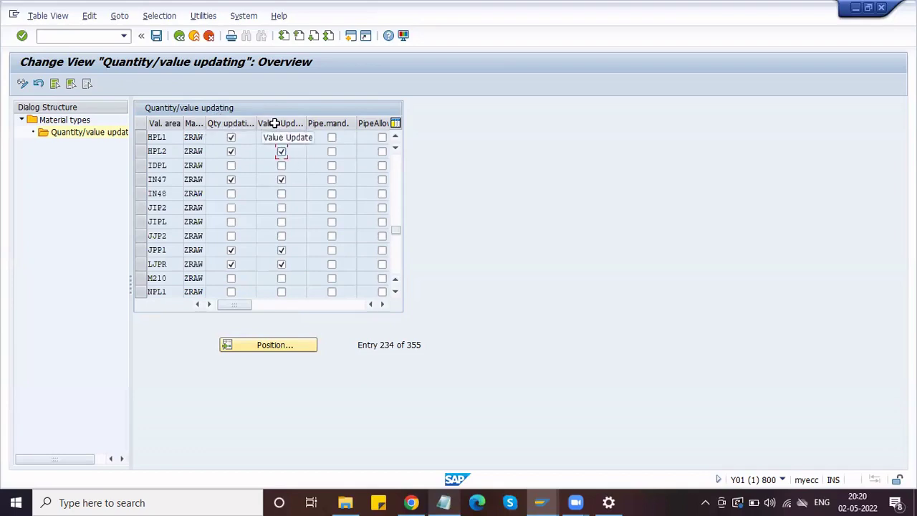
left_click(156, 35)
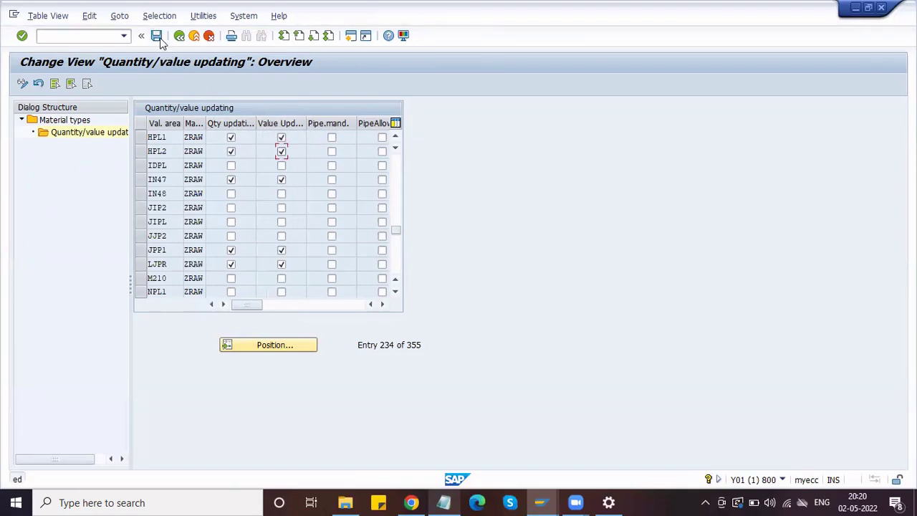
- Return to the material types list and open the ZRAW material type details
left_click(179, 35)
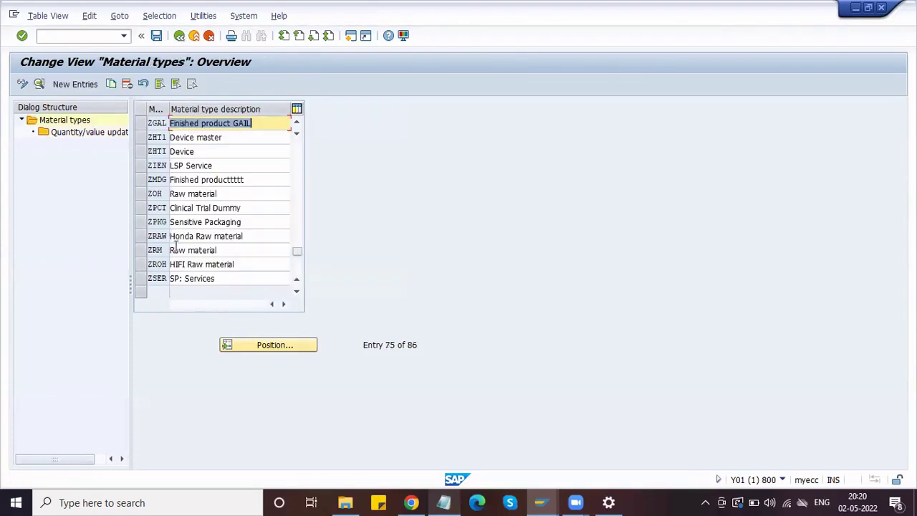
left_click(141, 236)
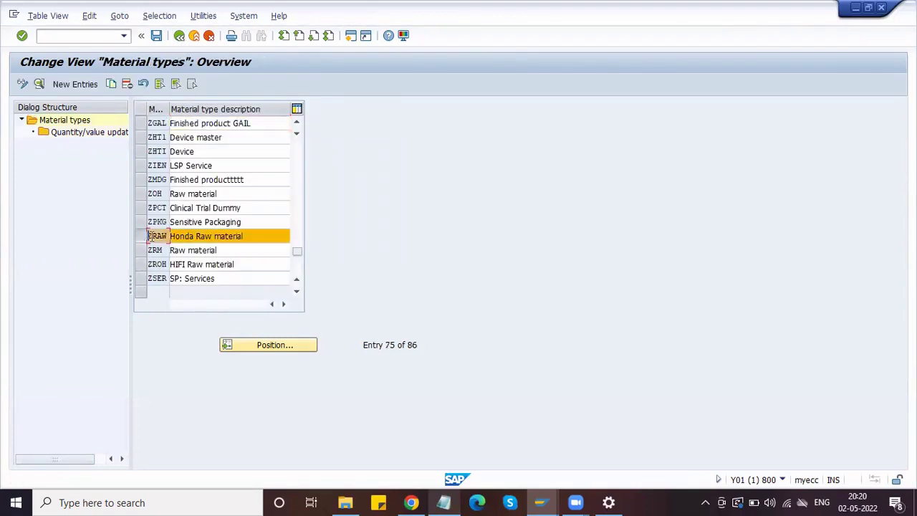
left_click(39, 84)
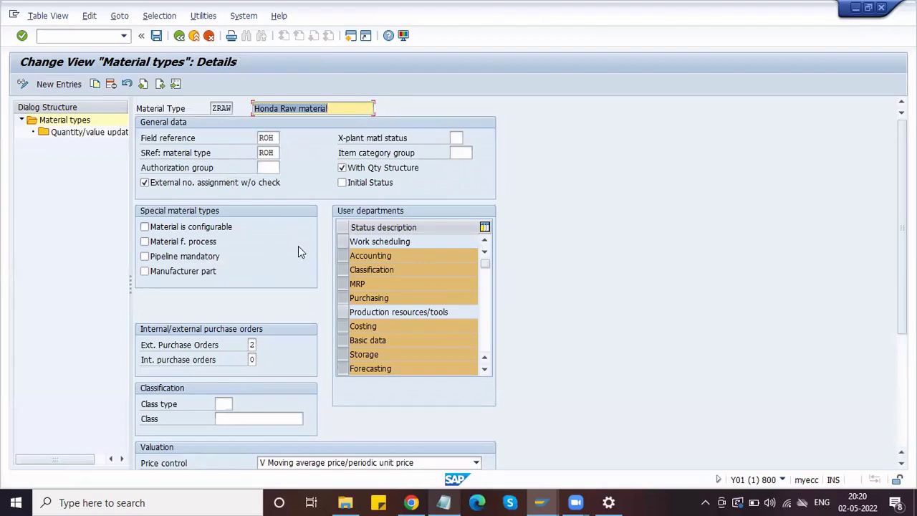
- Review ZRAW's code, ROH field reference and the cross-plant material status field
left_click(275, 139)
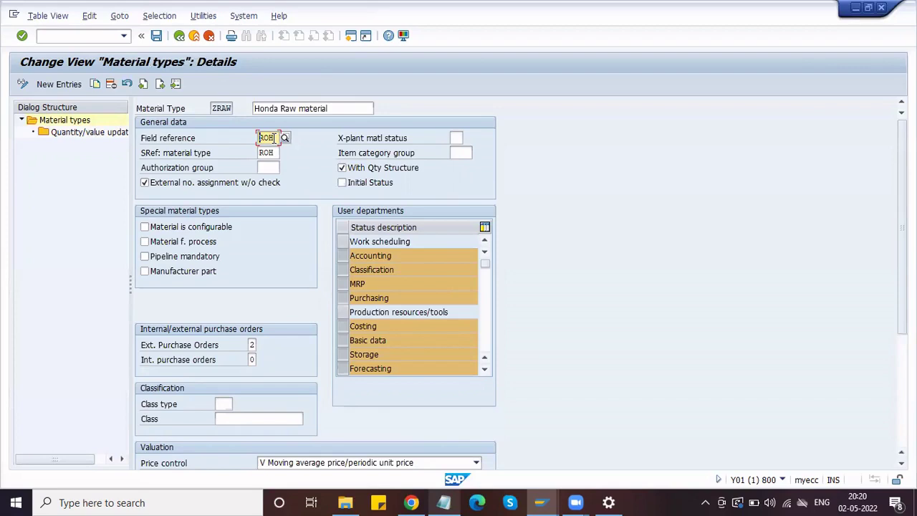
left_click(221, 109)
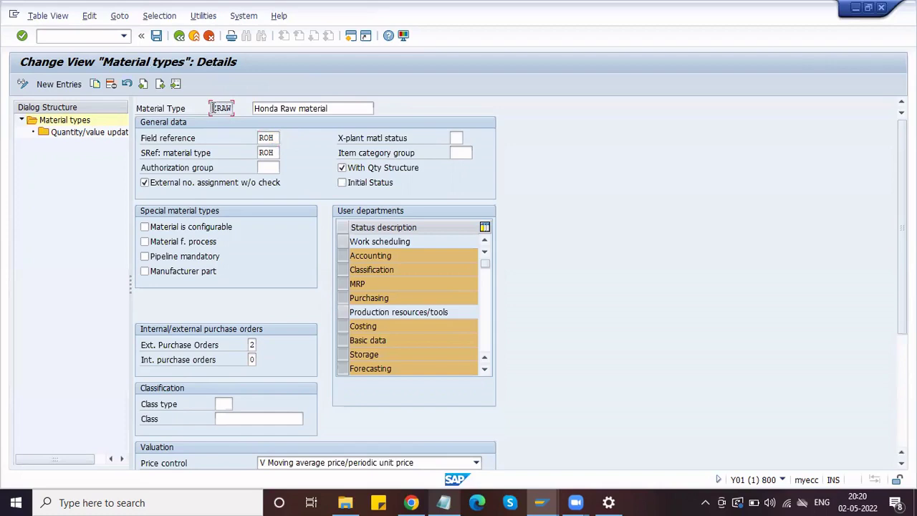
left_click_drag(215, 108, 233, 107)
left_click(275, 137)
left_click_drag(274, 139, 258, 138)
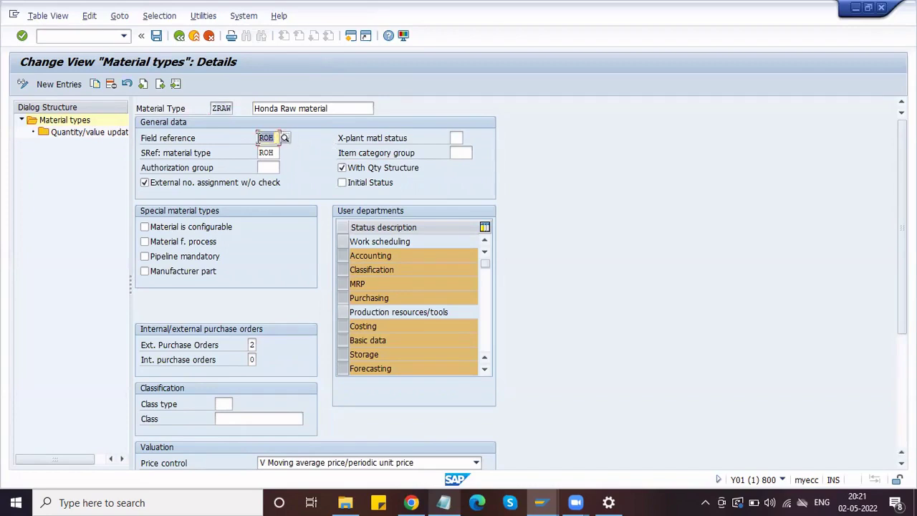
left_click(259, 139)
left_click(457, 138)
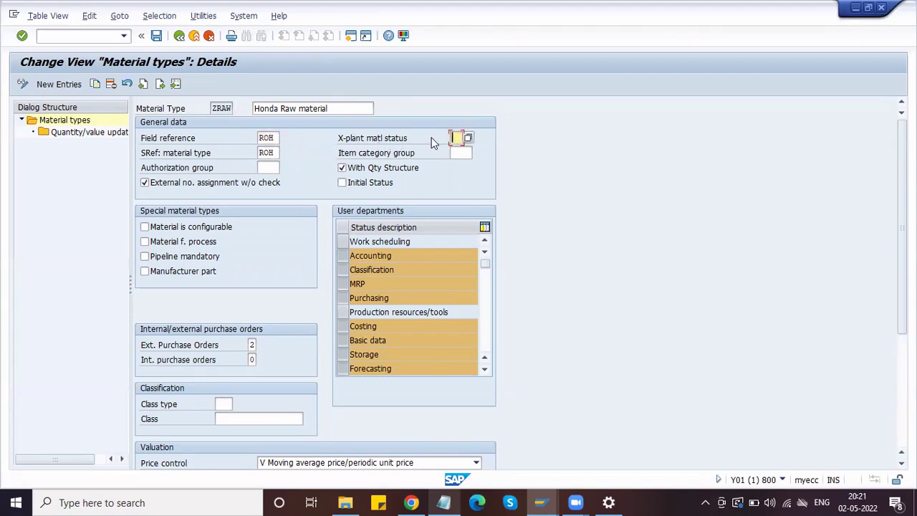
- Check the cross-plant material status choices and close them, leaving the status blank
left_click(468, 137)
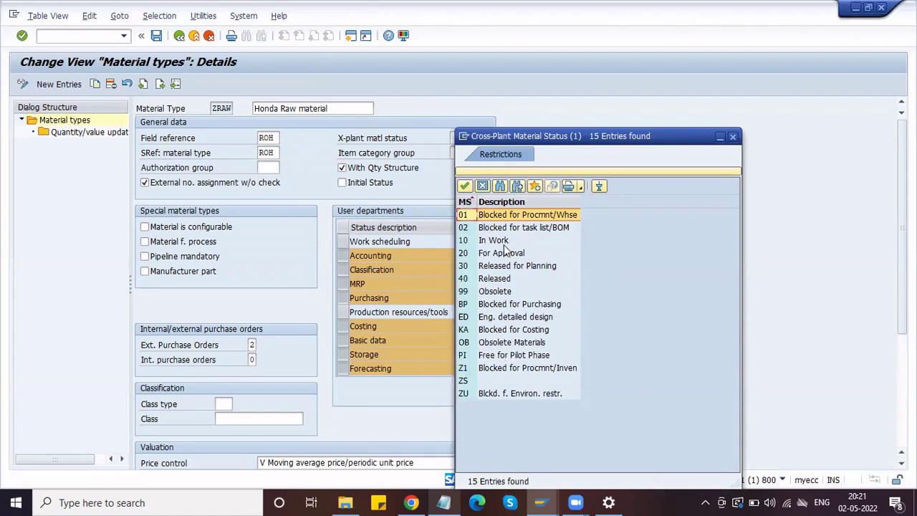
left_click(734, 137)
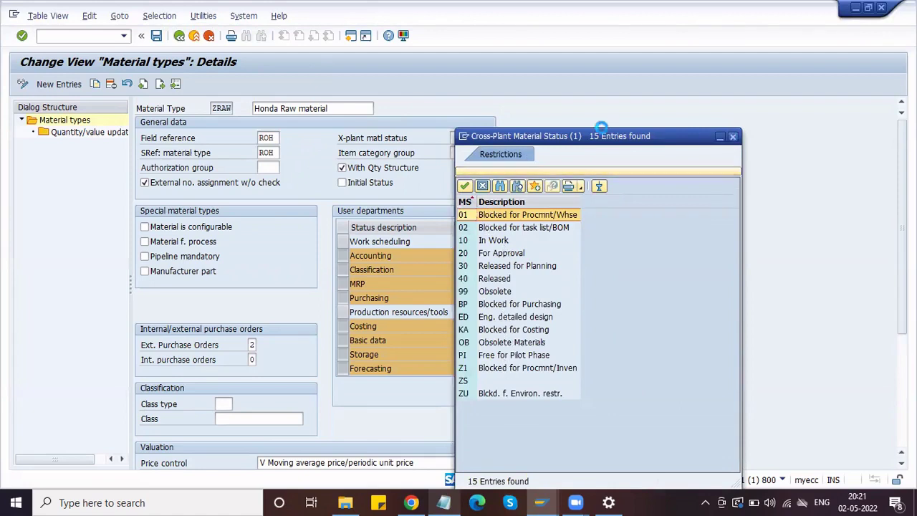
left_click(459, 137)
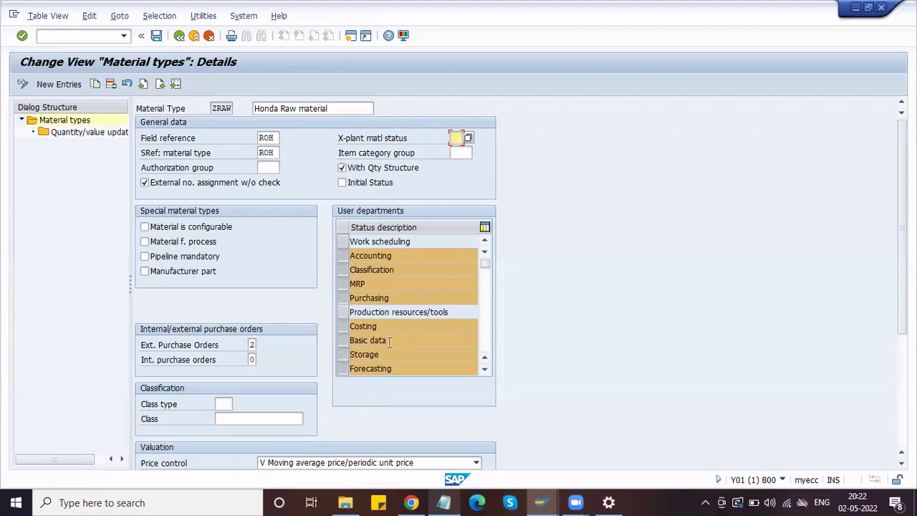
- Show the allowed values for ZRAW's External Purchase Orders field
left_click_drag(395, 340, 344, 340)
left_click(253, 345)
left_click(263, 347)
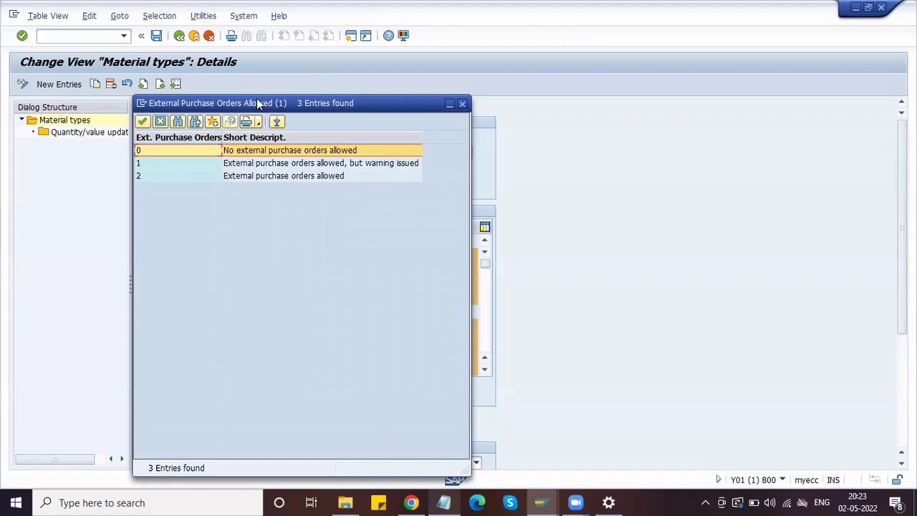
- Review external purchase order options 0, 1 and 2, then close the list keeping 2
left_click_drag(256, 100, 430, 100)
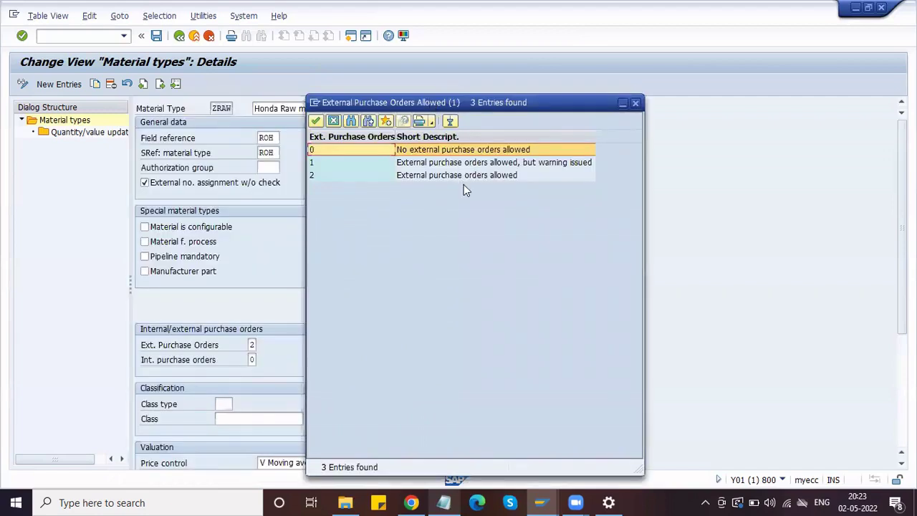
left_click(457, 163)
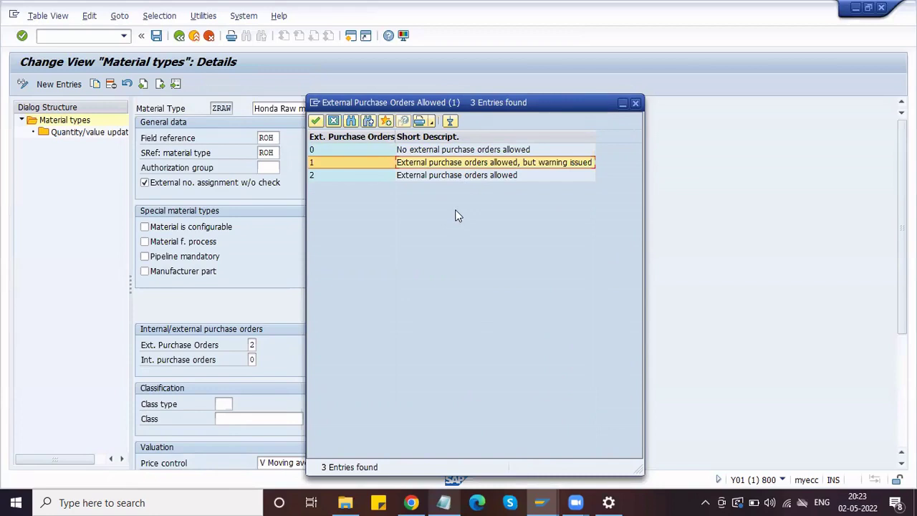
left_click(435, 178)
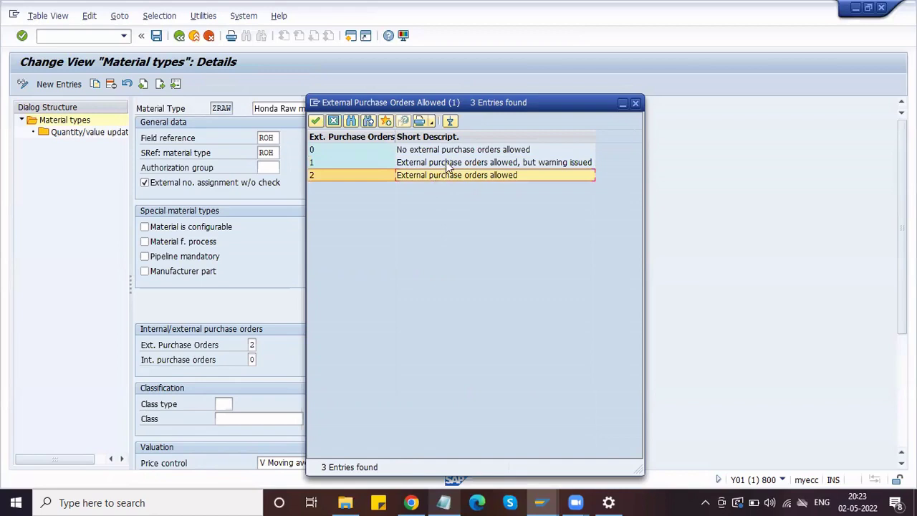
left_click(459, 151)
left_click(460, 151)
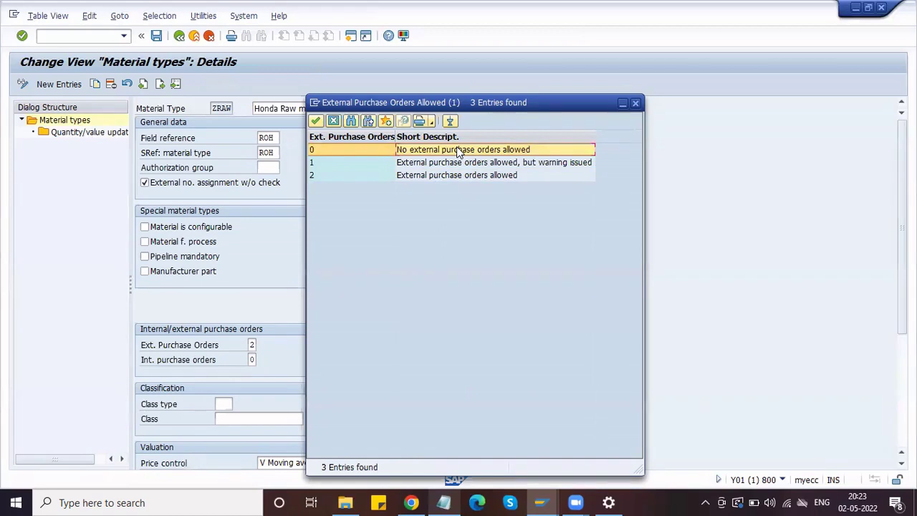
left_click(637, 105)
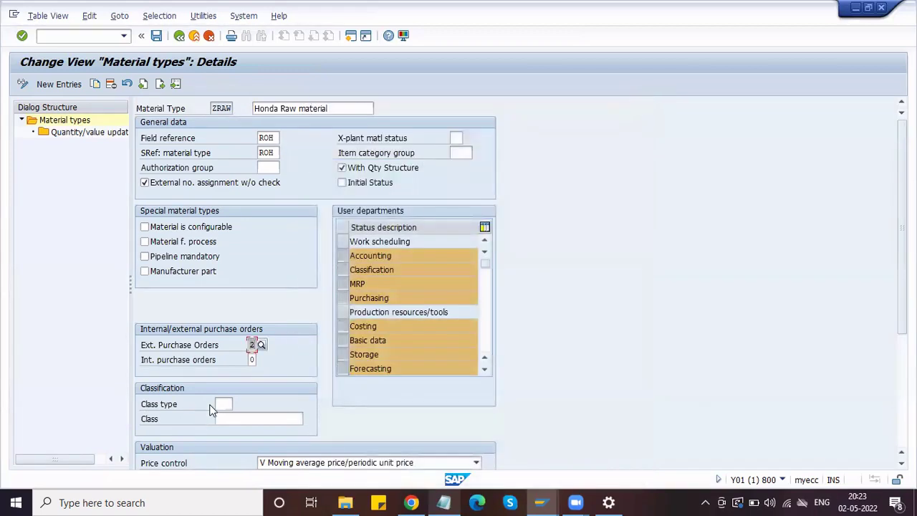
- Keep price control V Moving average price and untick Price ctrl mandatory for ZRAW
left_click(253, 360)
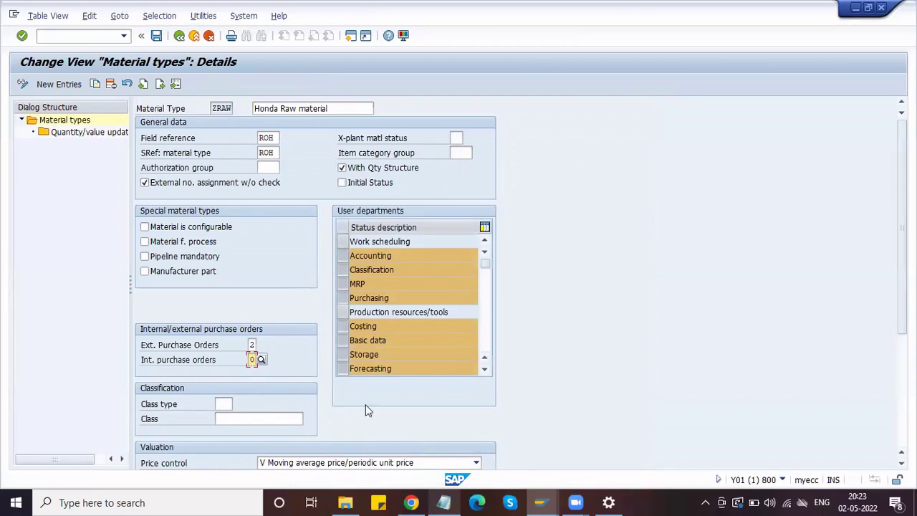
scroll(365, 411, "down", 5)
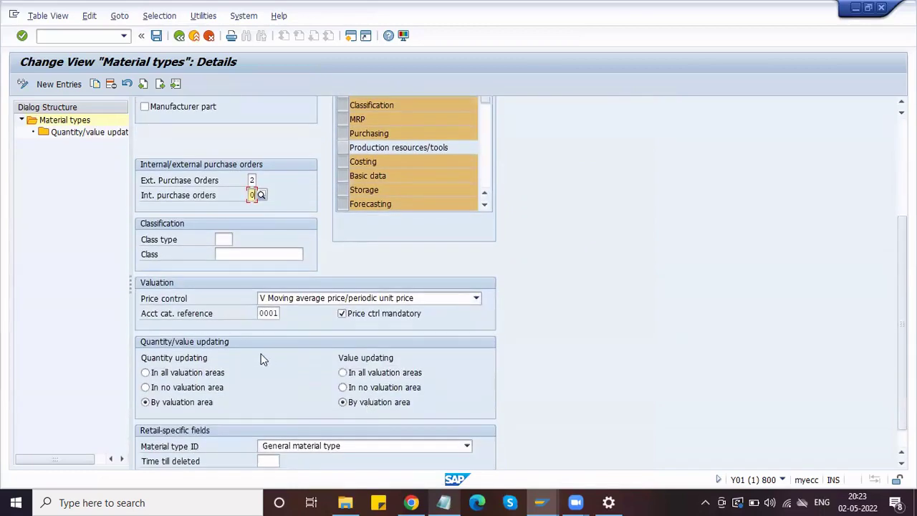
scroll(263, 358, "down", 1)
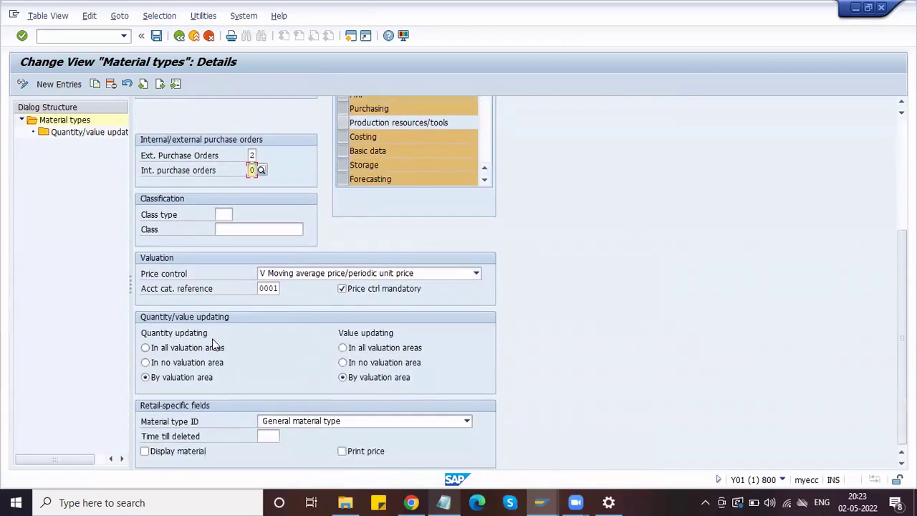
left_click(275, 277)
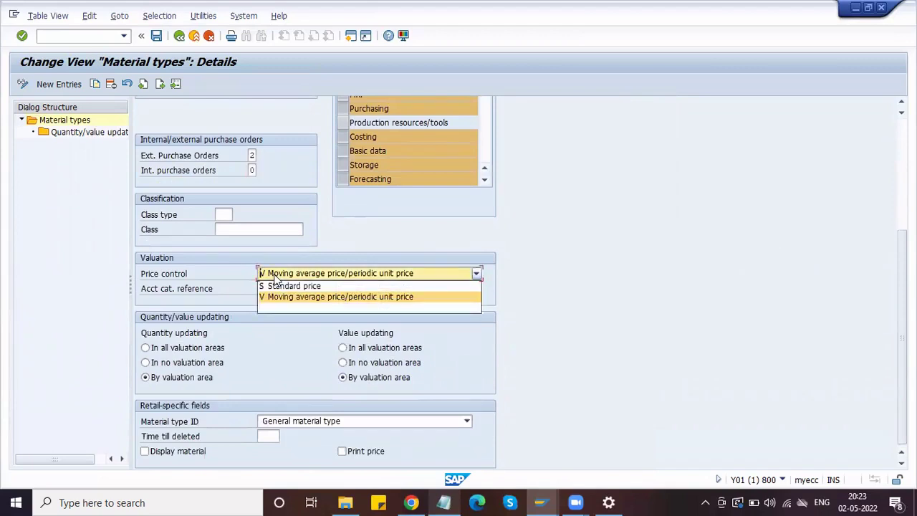
left_click(353, 248)
left_click(346, 277)
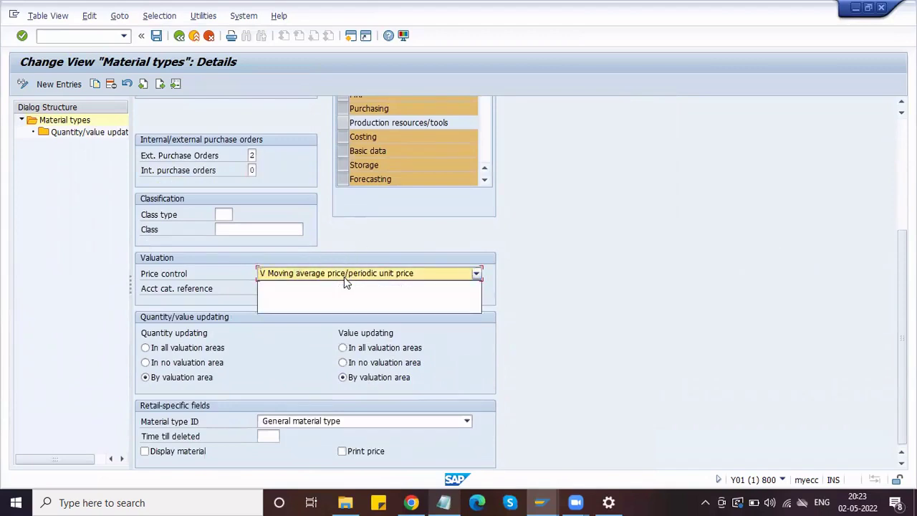
left_click(343, 296)
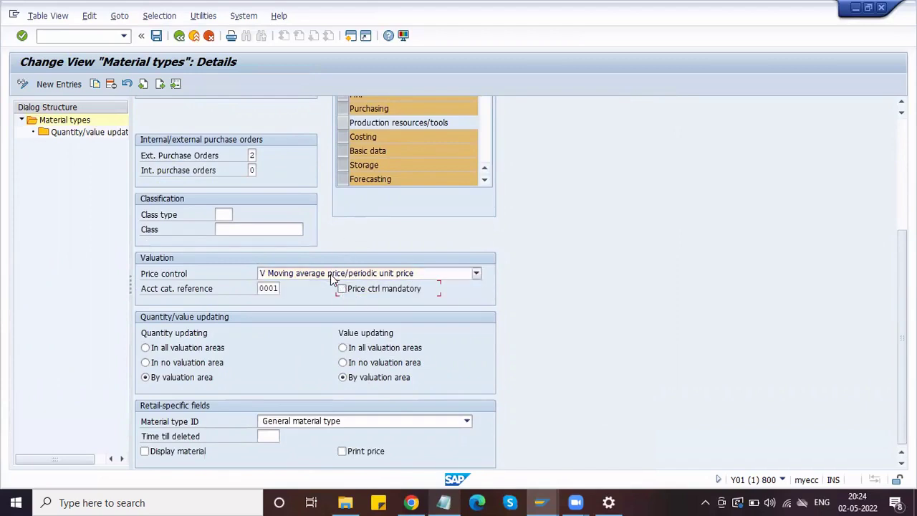
left_click(333, 277)
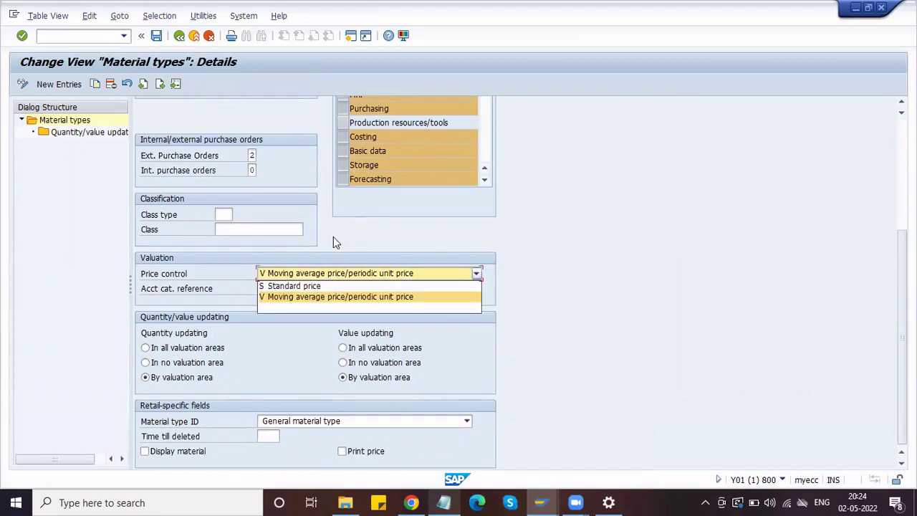
left_click(333, 240)
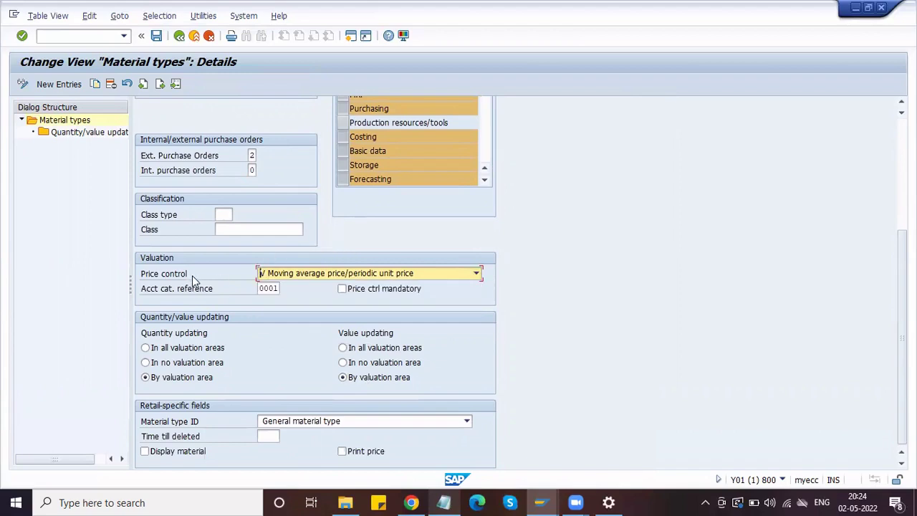
left_click(265, 275)
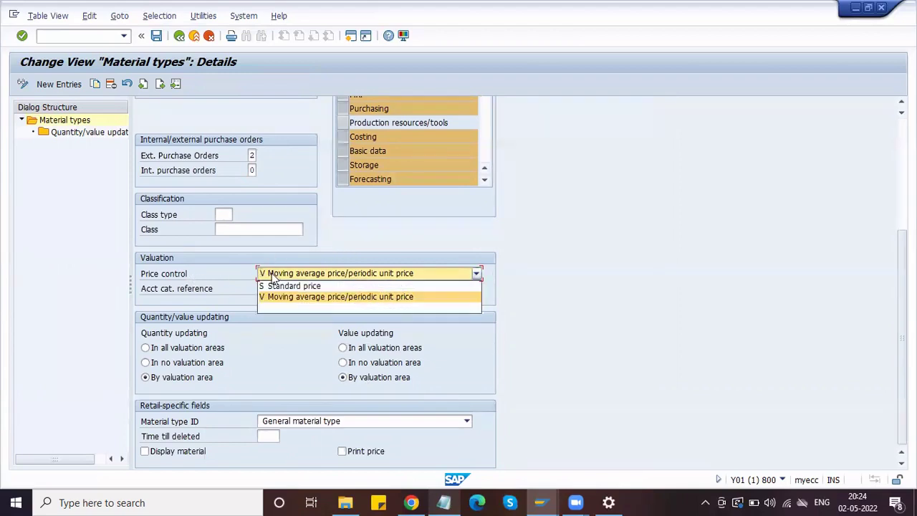
left_click(240, 247)
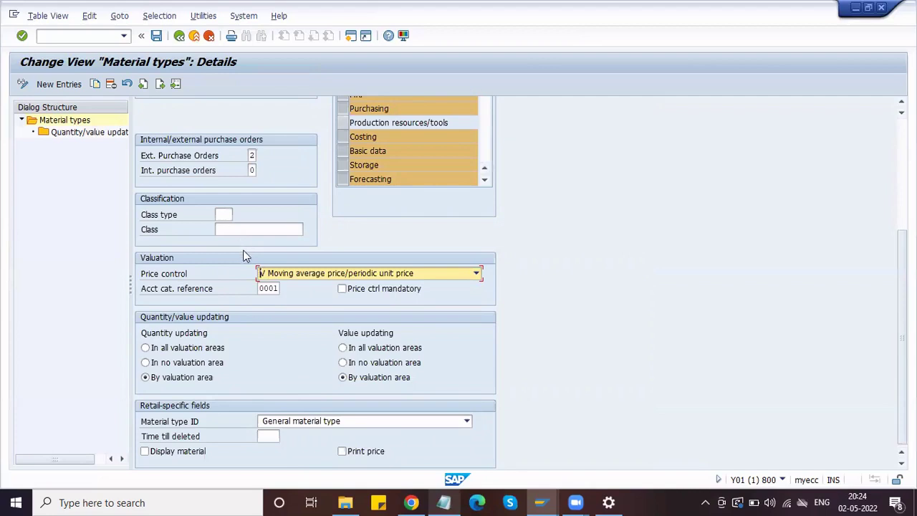
left_click(276, 288)
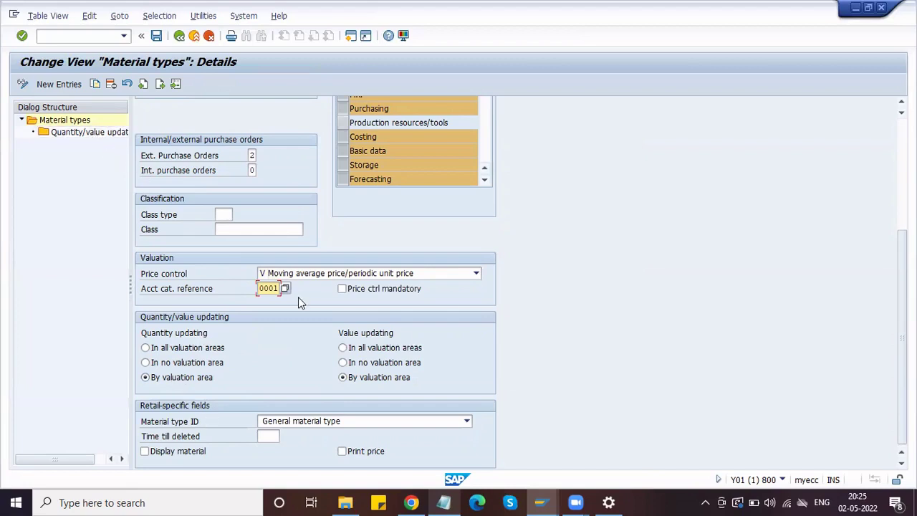
scroll(222, 291, "up", 5)
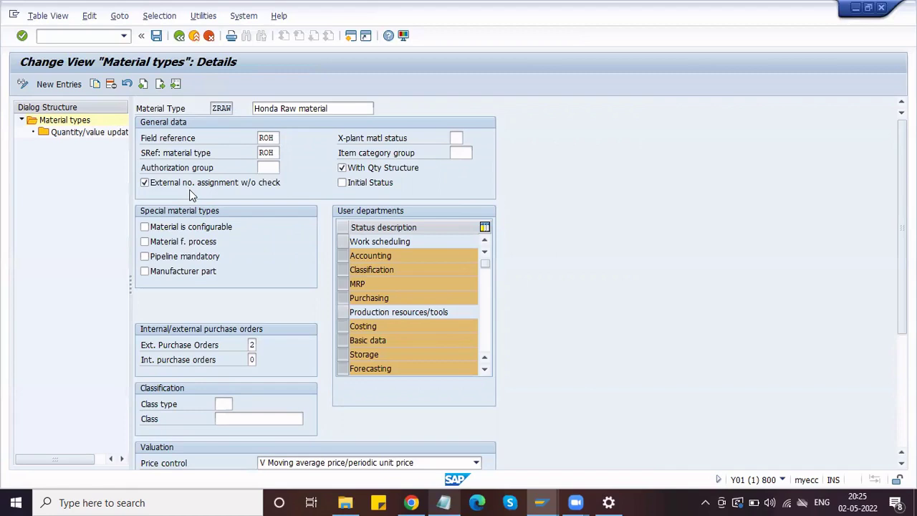
- Save ZRAW and go back to the material types overview
left_click(158, 38)
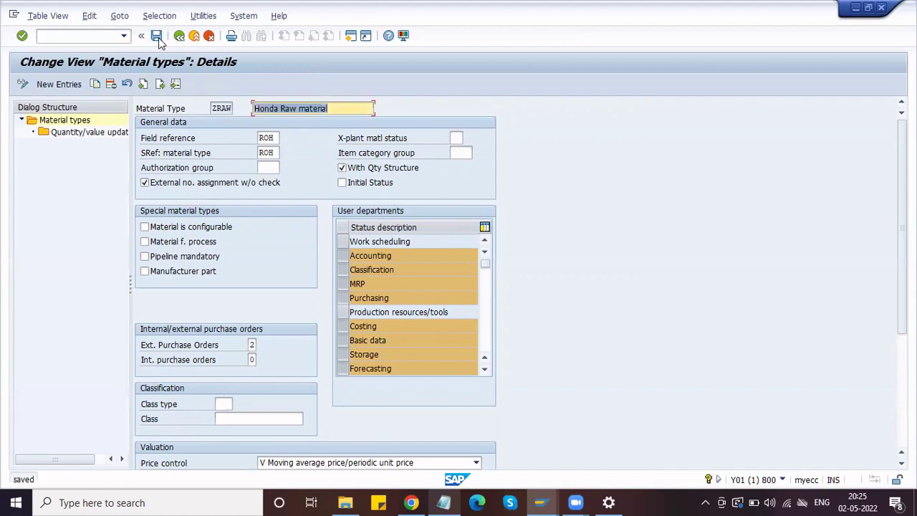
left_click(179, 35)
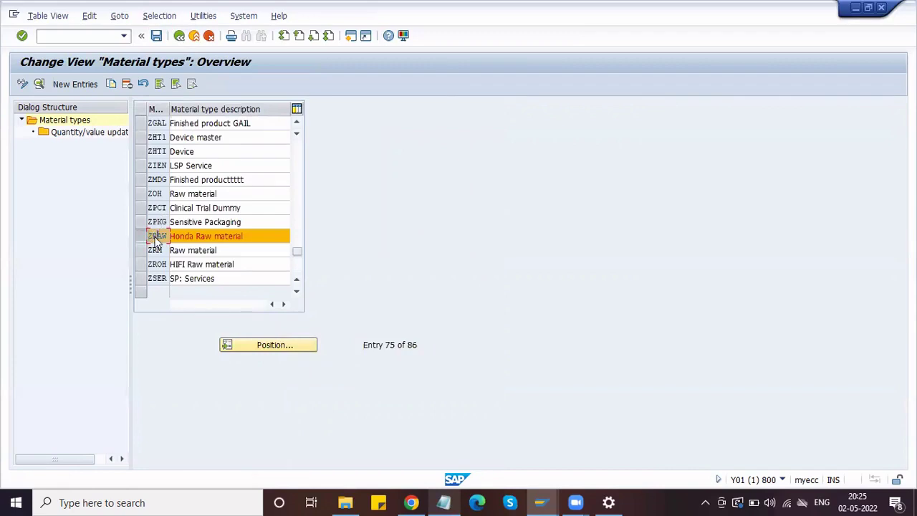
- Open ZRAW's details again, then return to the material types overview
double_click(154, 237)
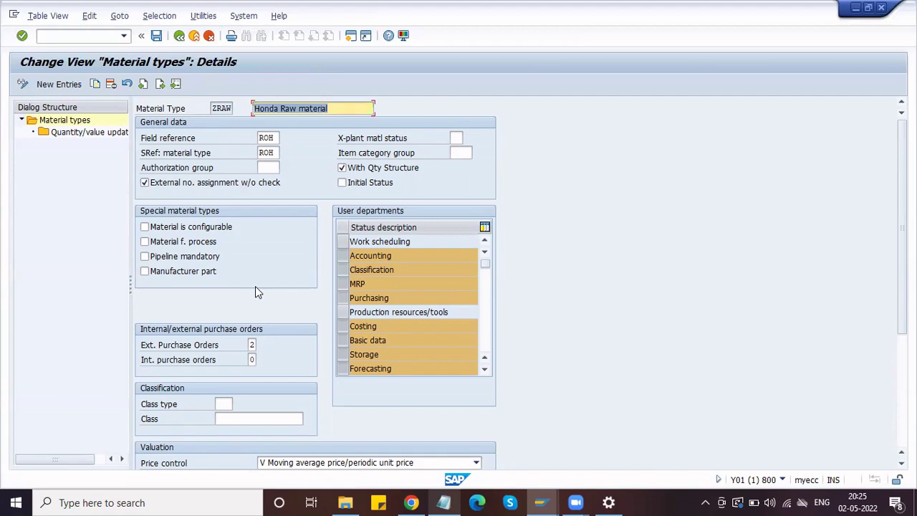
left_click(182, 40)
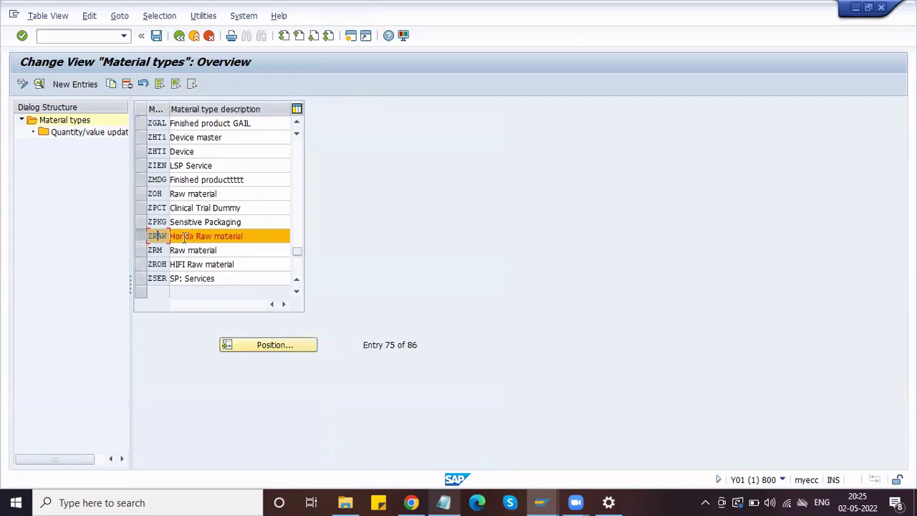
- Jump the material types list to FERT Finished Goods and select its row
left_click(283, 236)
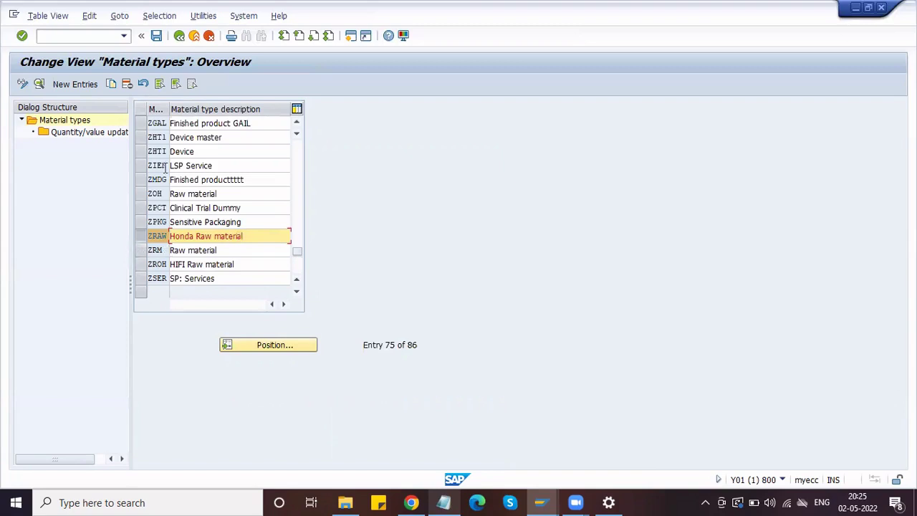
left_click(281, 344)
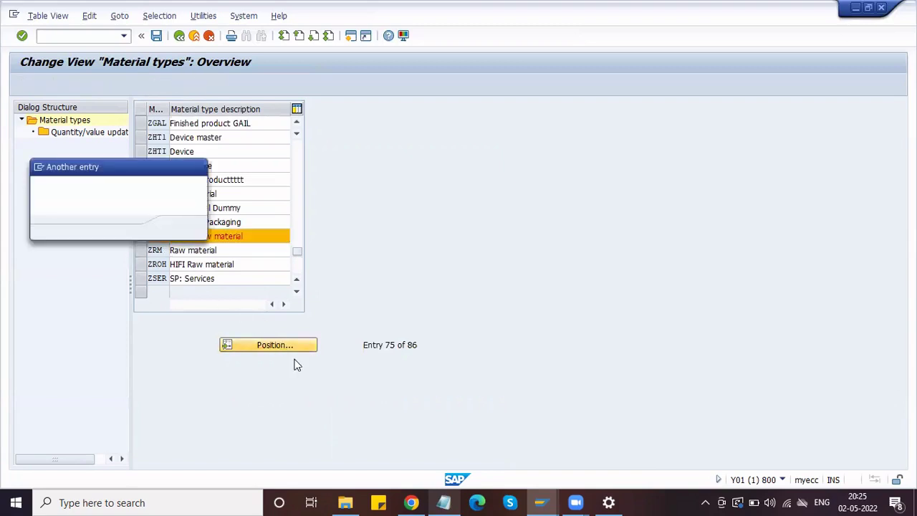
type("fer")
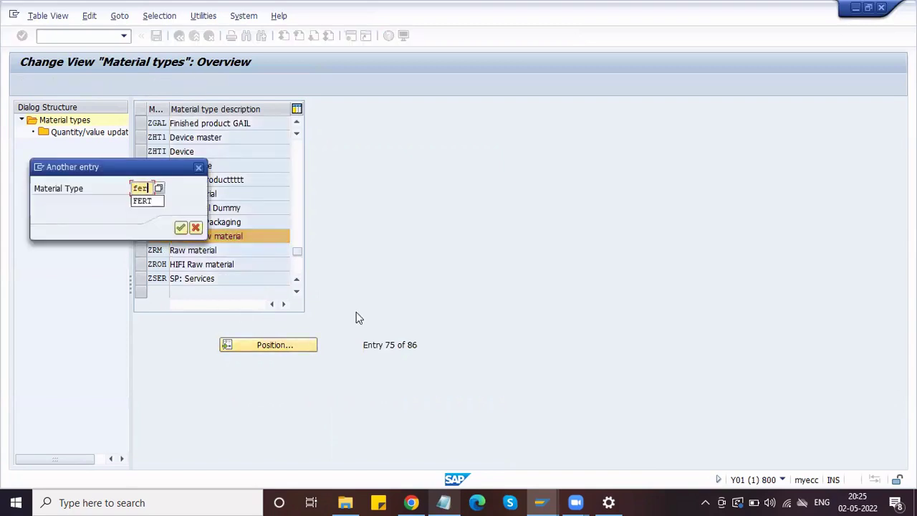
type("t")
key("Return")
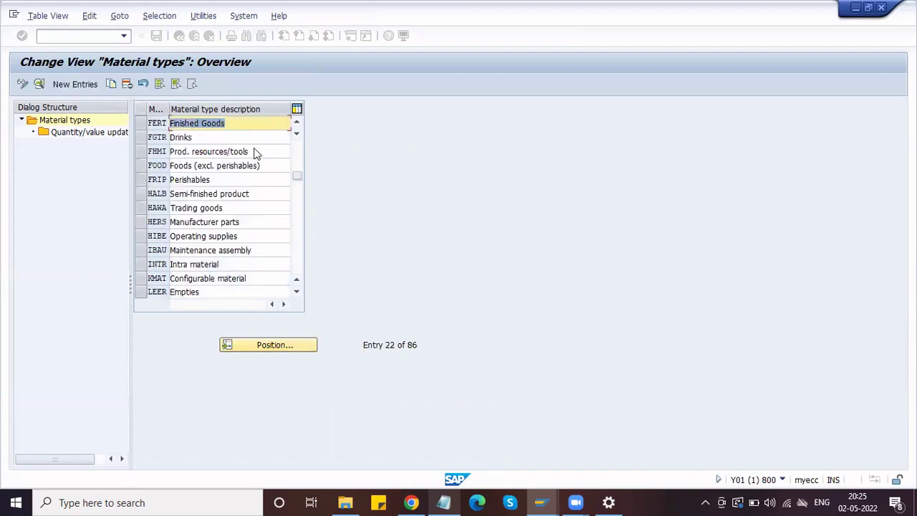
left_click(141, 124)
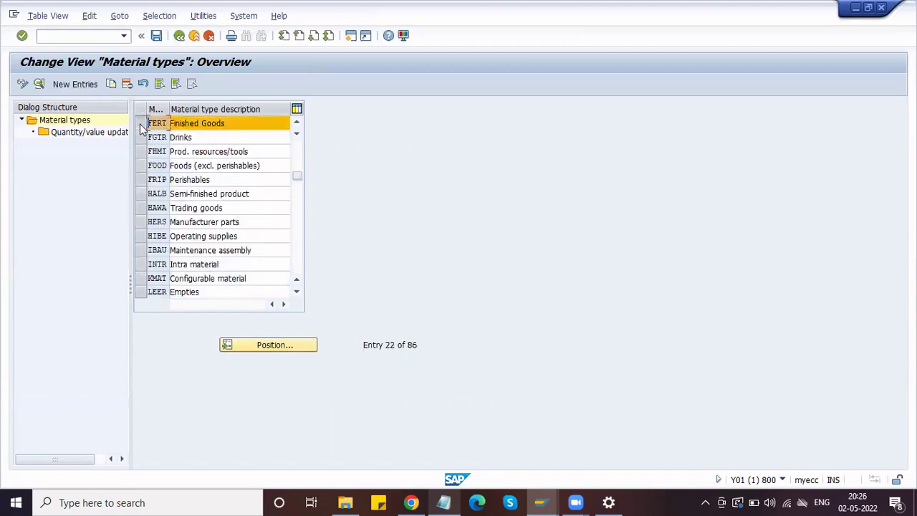
- Copy FERT as new material type ZFRT with description 'Honda Finished product'
left_click(110, 84)
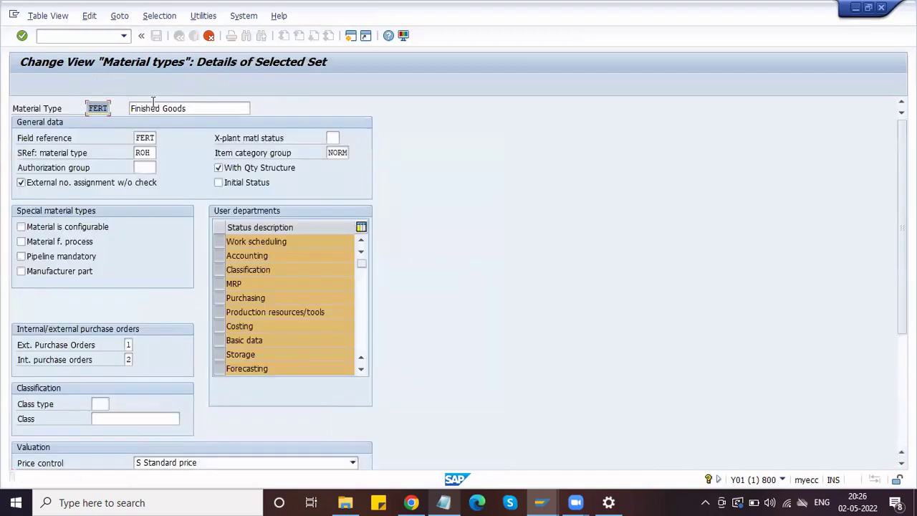
type("ZFE")
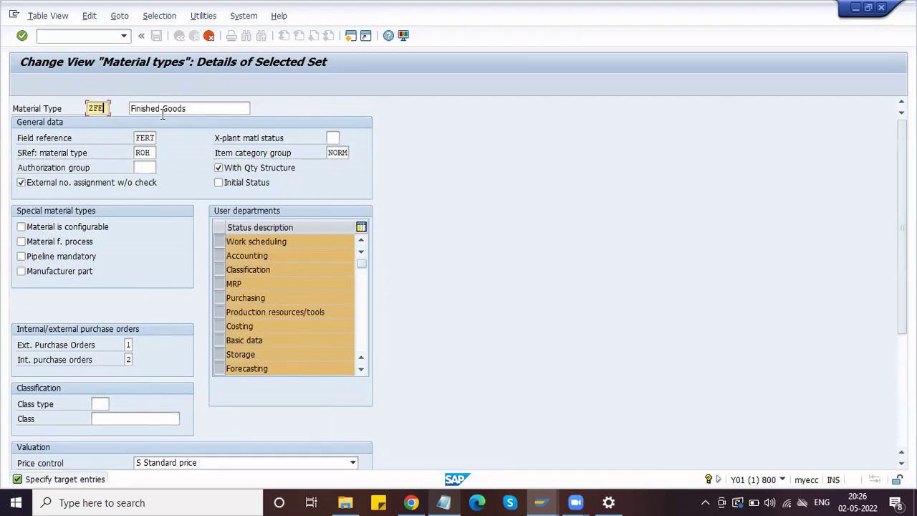
key("BackSpace")
type("RT")
key("Tab")
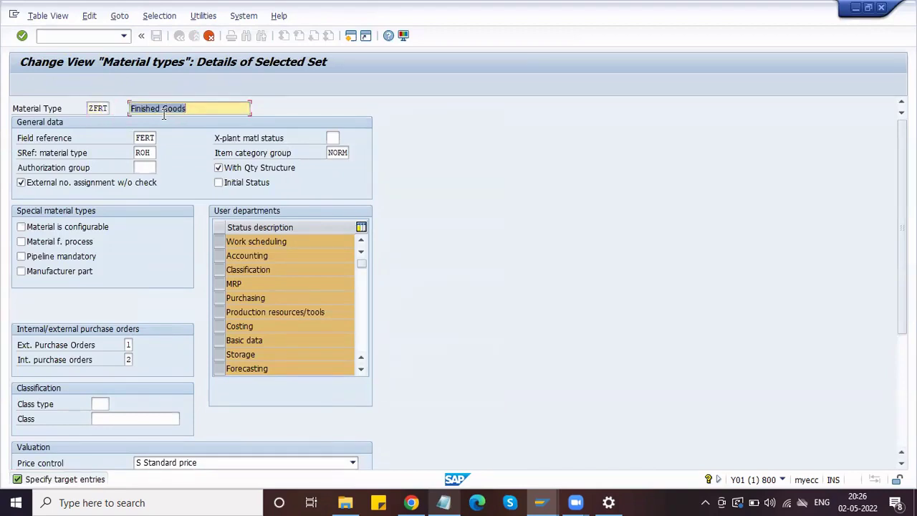
type("H")
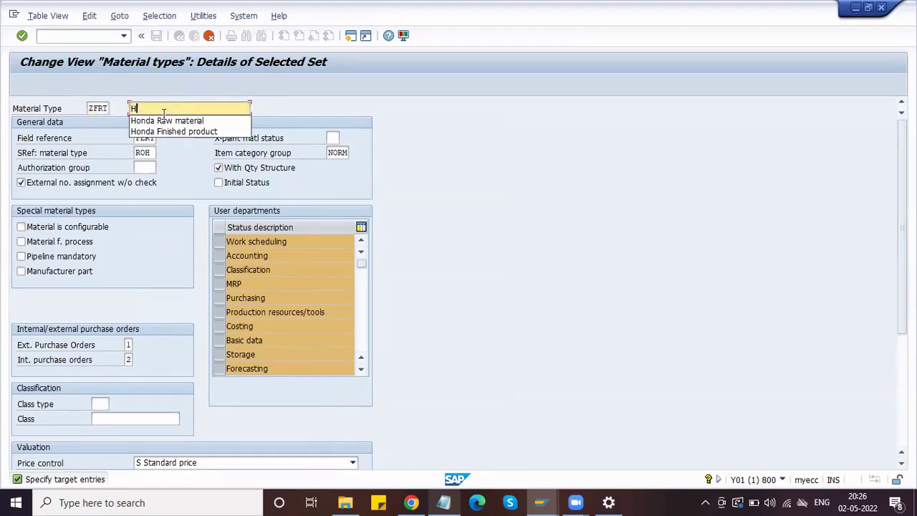
key("Down")
key("Down")
key("Return")
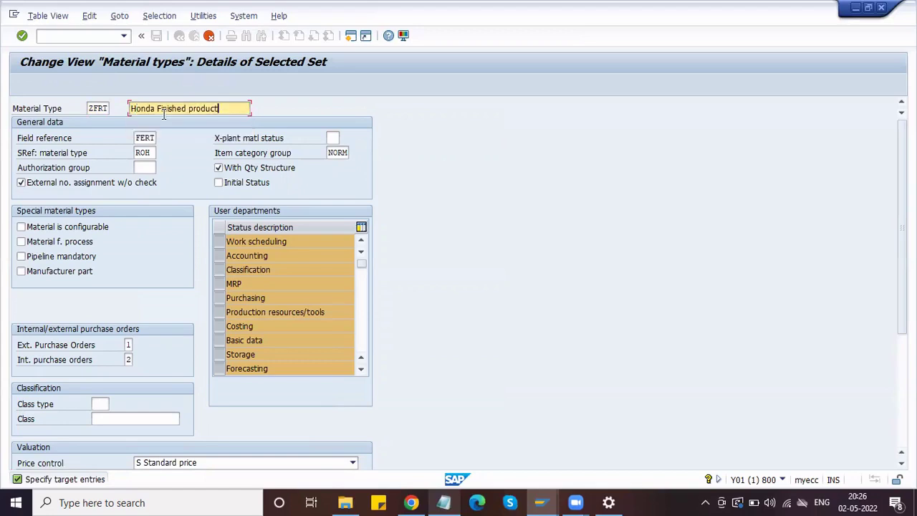
key("Return")
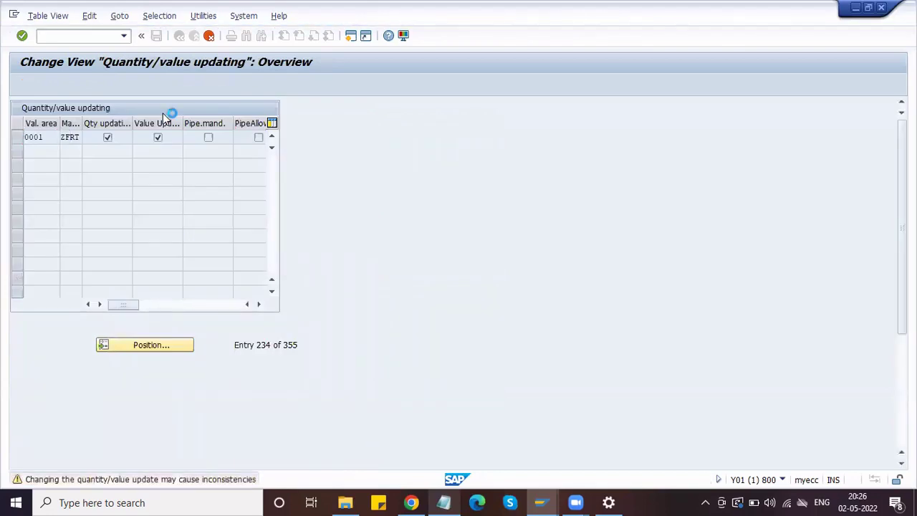
- Confirm the 355 copied dependent entries and cancel the failed ZRAW copy
key("Return")
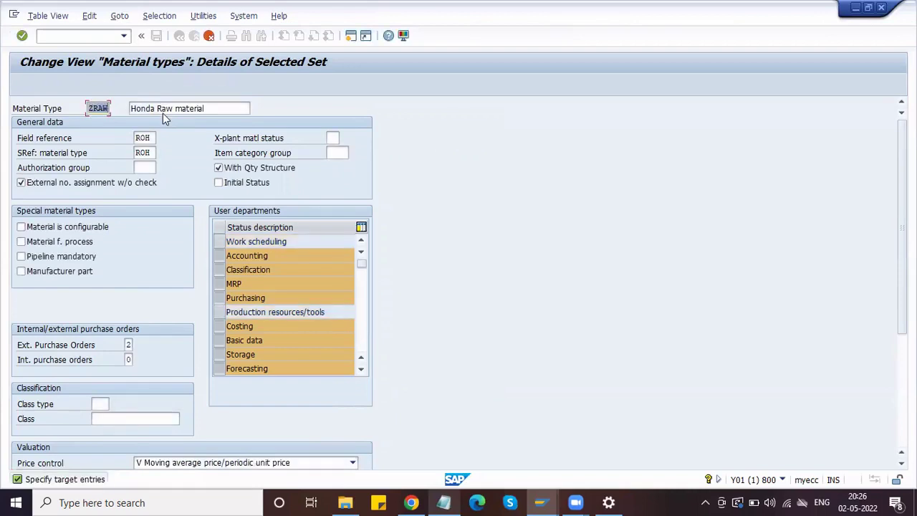
key("Return")
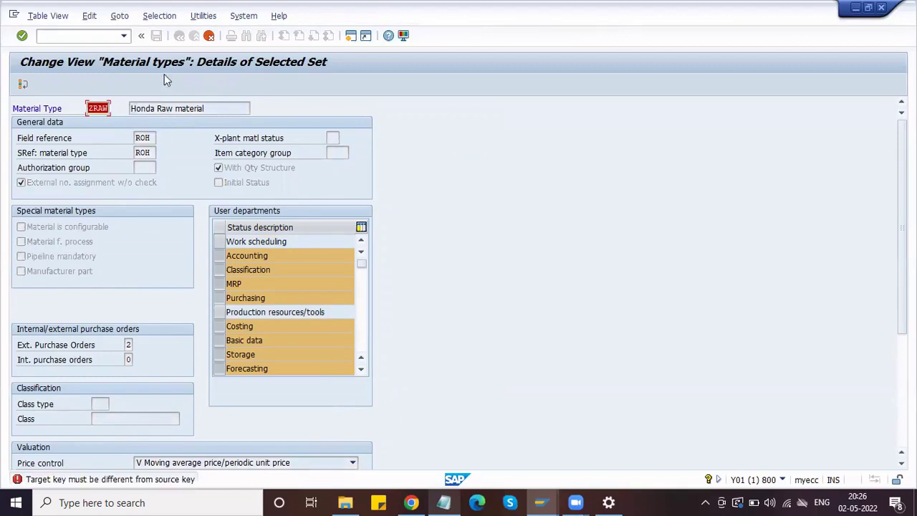
left_click(209, 35)
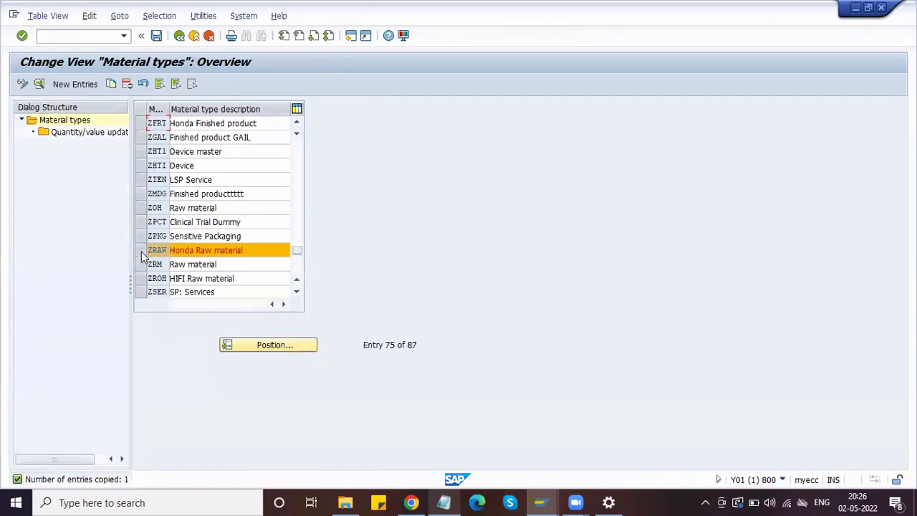
- Deselect ZRAW and select the ZFRT 'Honda Finished product' row in the material types list
left_click(141, 252)
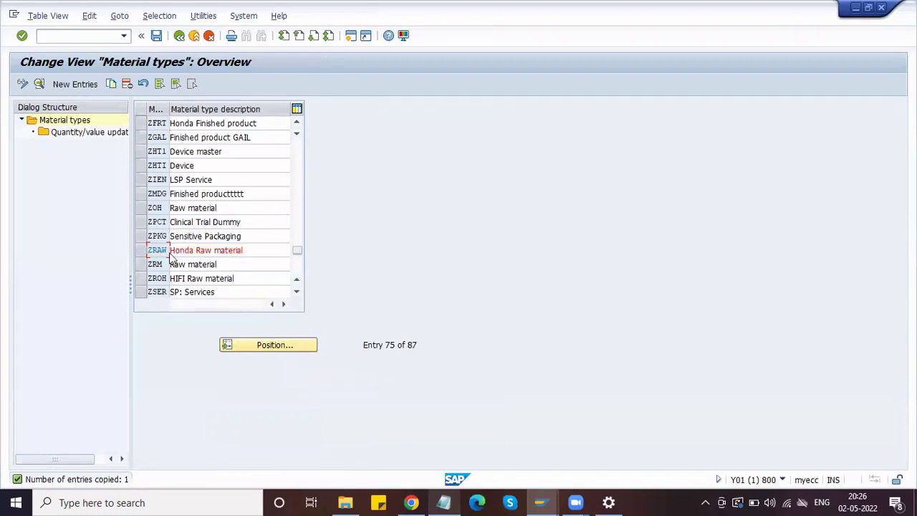
left_click(157, 123)
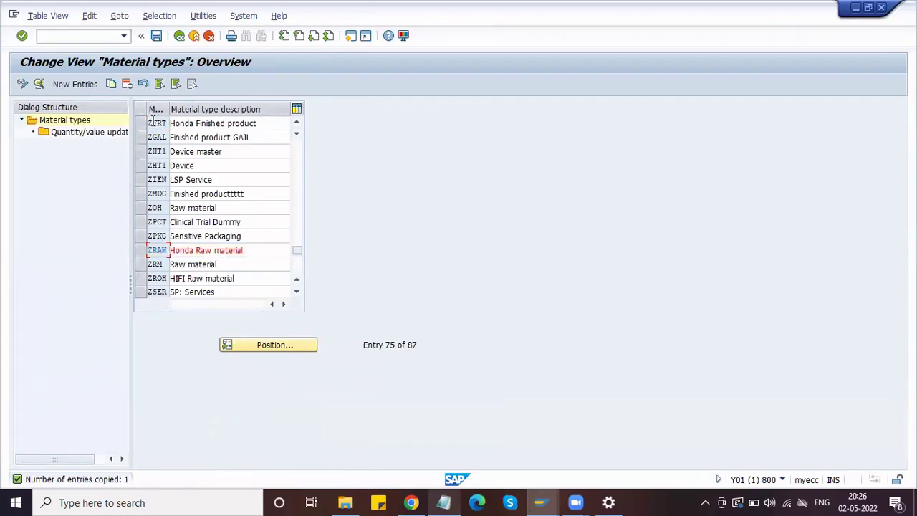
left_click(299, 122)
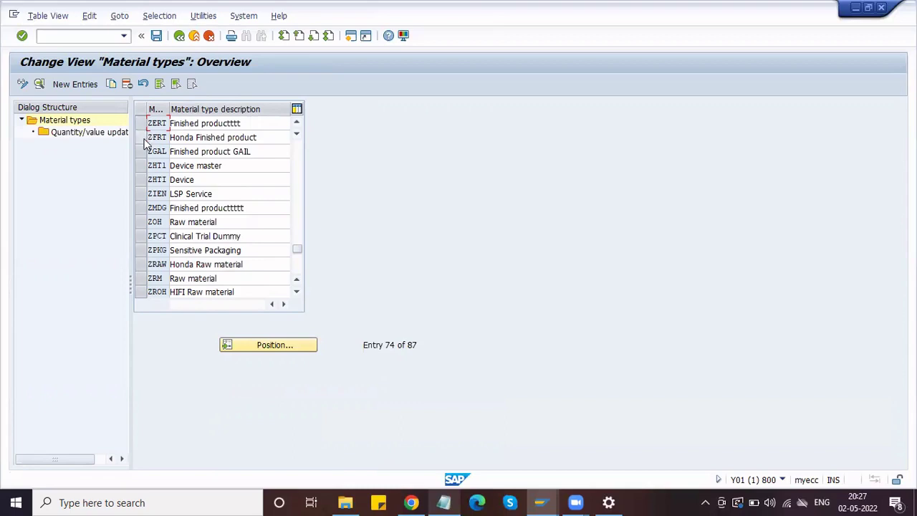
left_click(141, 138)
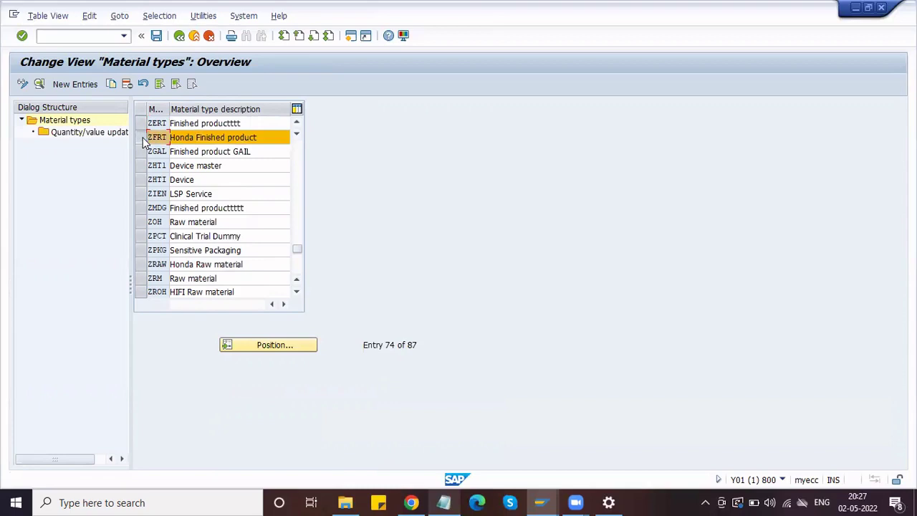
- Open quantity/value updating for ZFRT and position the list on valuation area HPL1
double_click(72, 134)
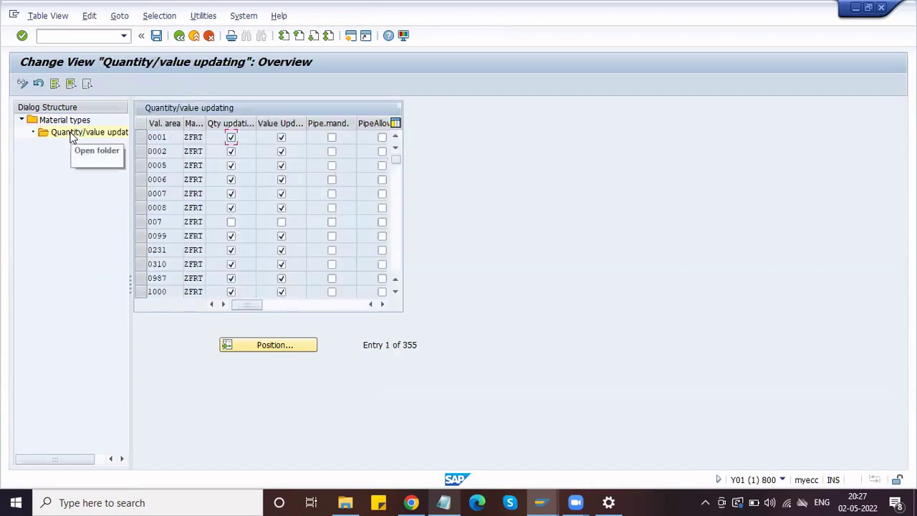
left_click(290, 346)
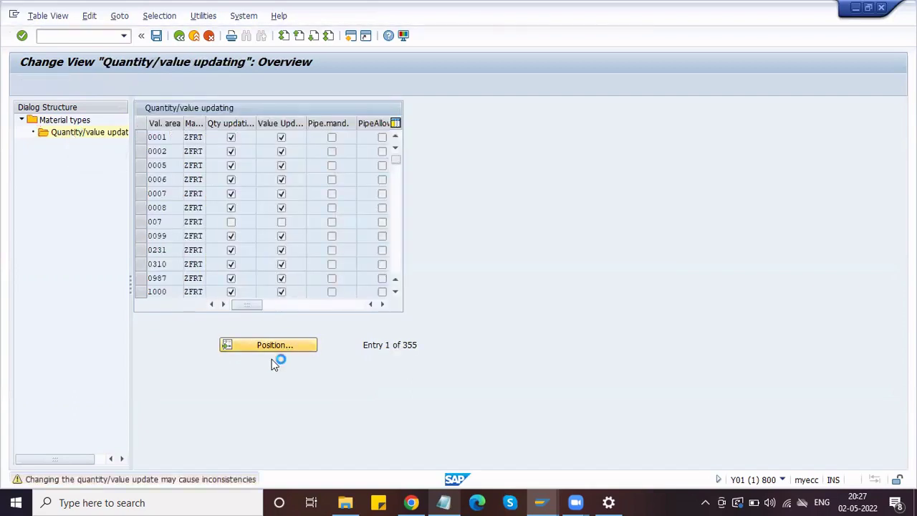
type("hpl")
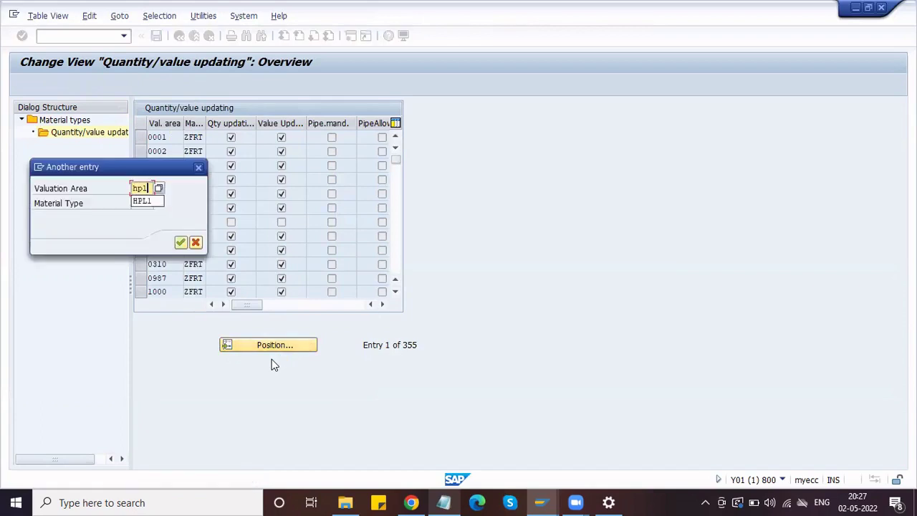
key("Return")
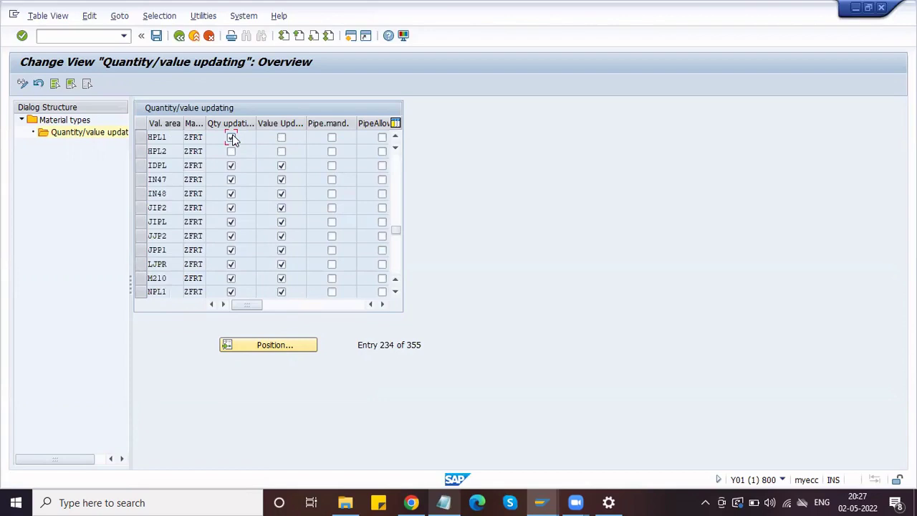
- Turn on value updating for HPL1 and HPL2, save, and return to the material types list
key("Down")
key("Tab")
key("space")
key("Up")
key("space")
left_click(157, 38)
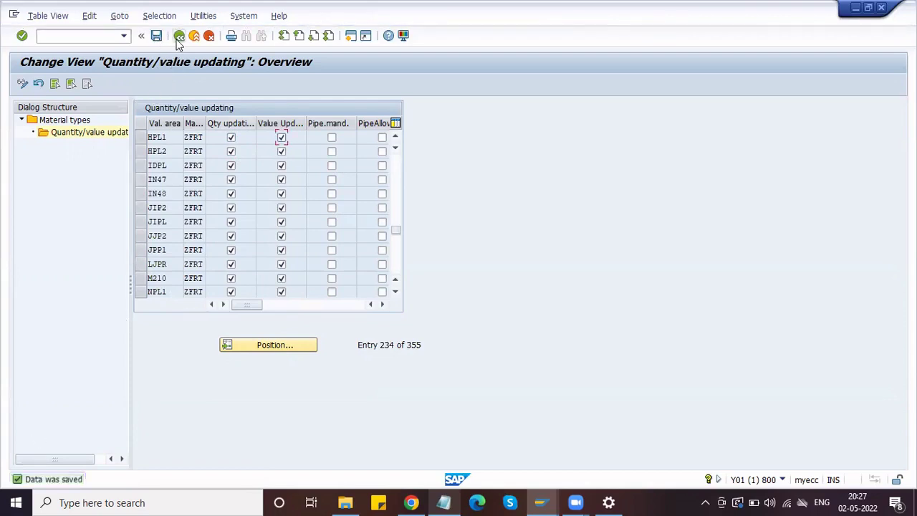
left_click(179, 36)
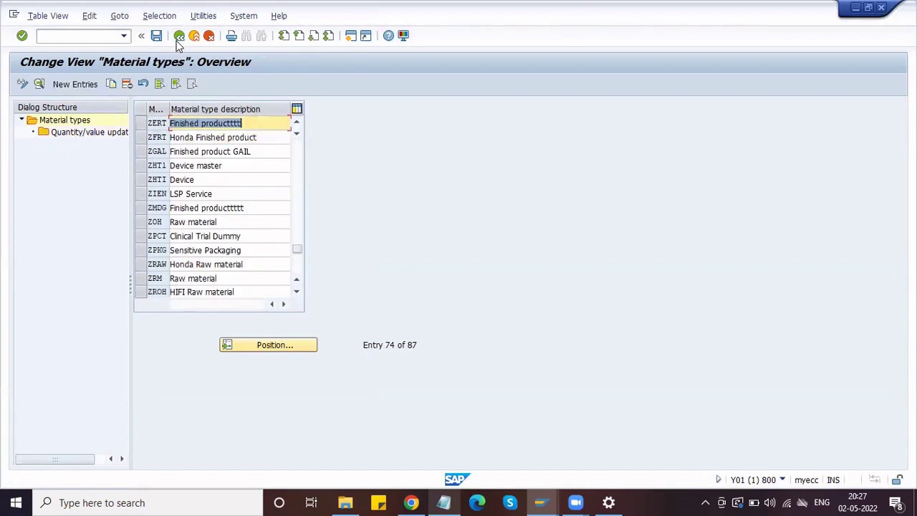
- Return to the IMG and execute Define Number Ranges for Each Material Type
left_click(180, 37)
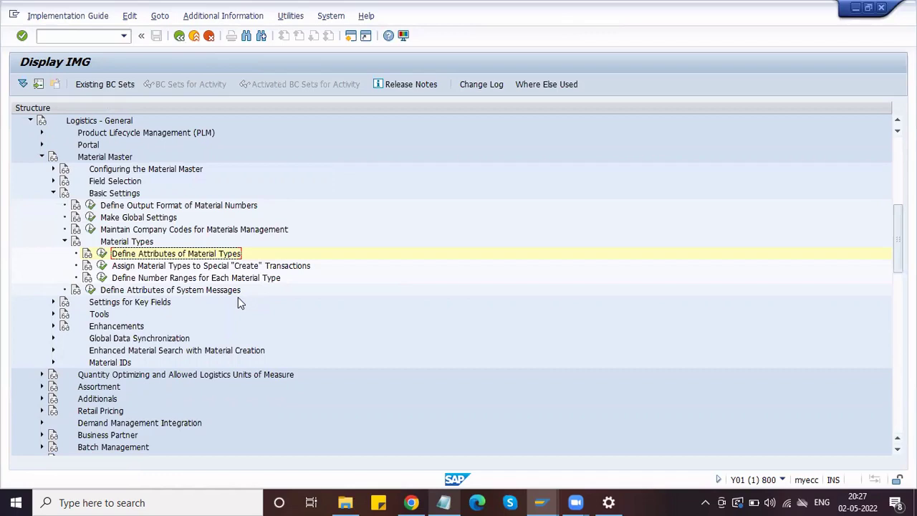
left_click(183, 279)
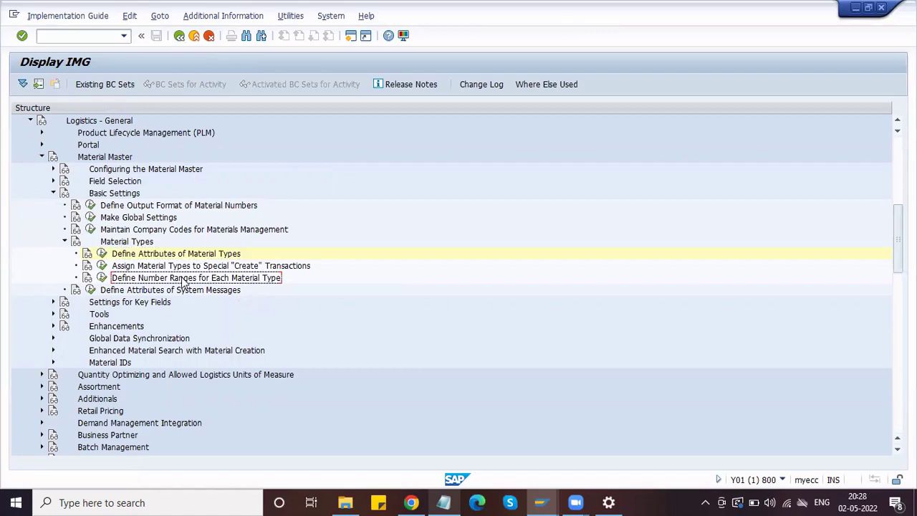
left_click(101, 278)
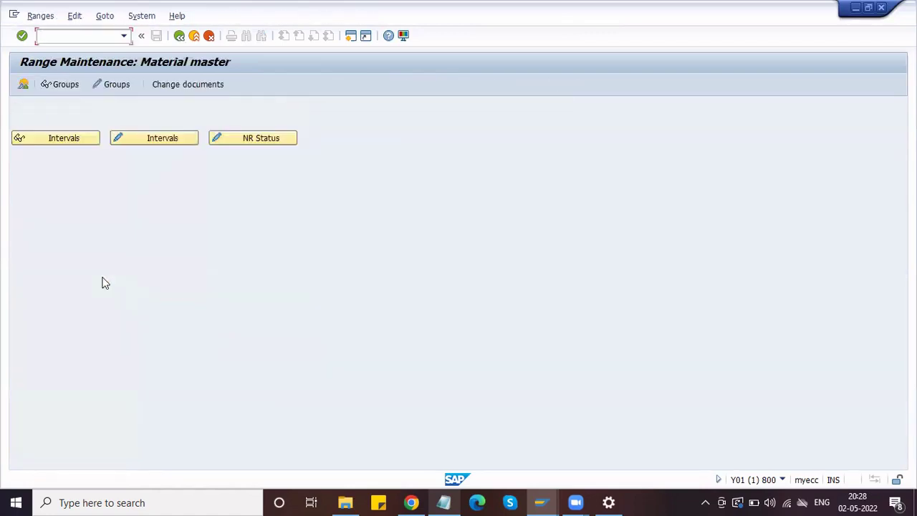
- Show the material master number range intervals 01 through 16 and scroll through them
left_click(51, 140)
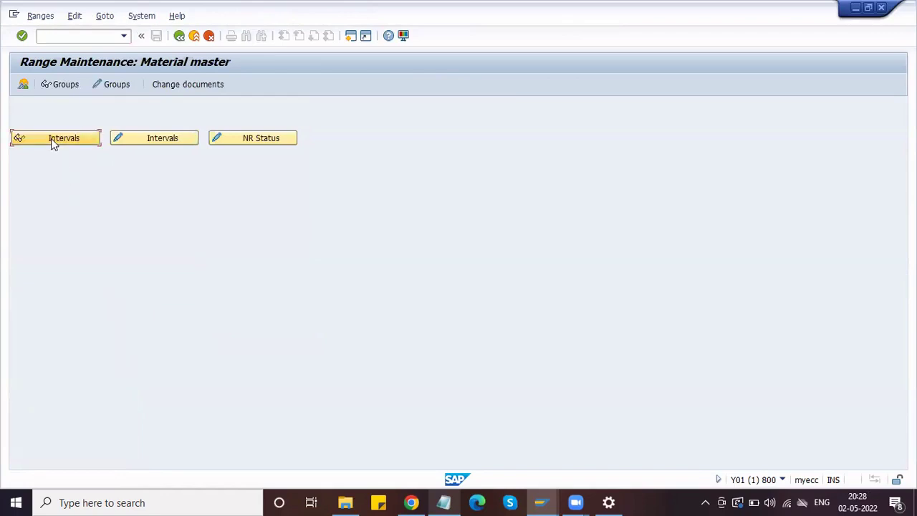
left_click(178, 36)
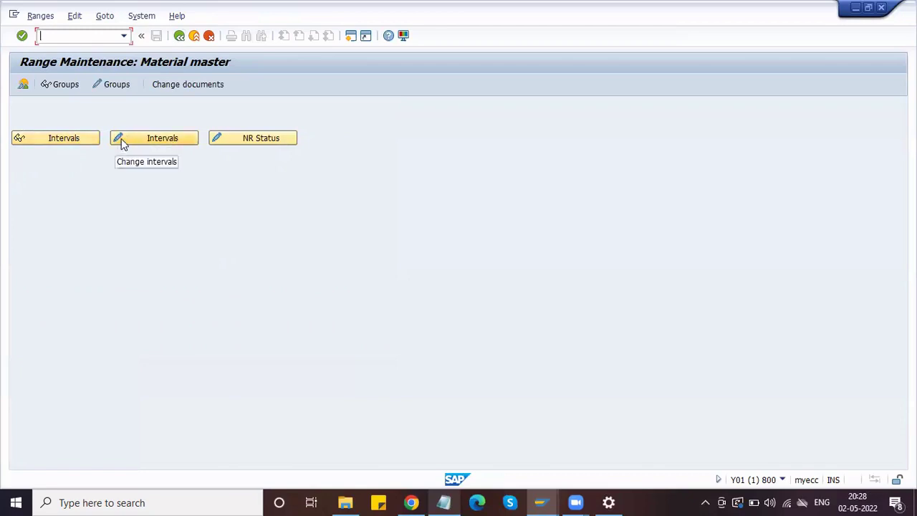
left_click(63, 138)
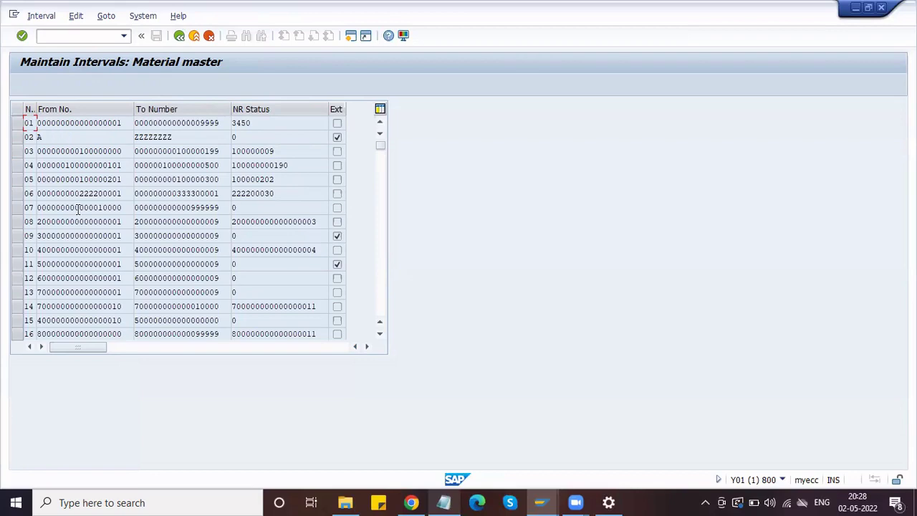
scroll(78, 208, "down", 5)
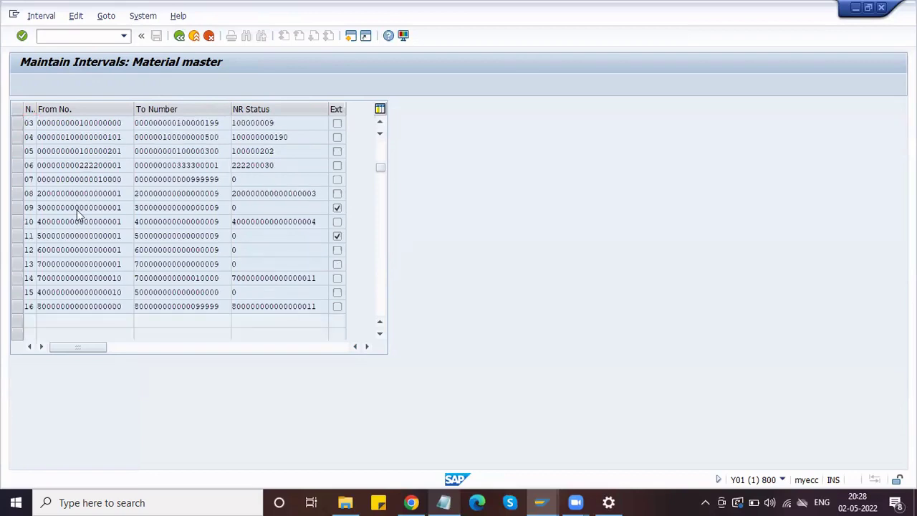
scroll(78, 208, "up", 5)
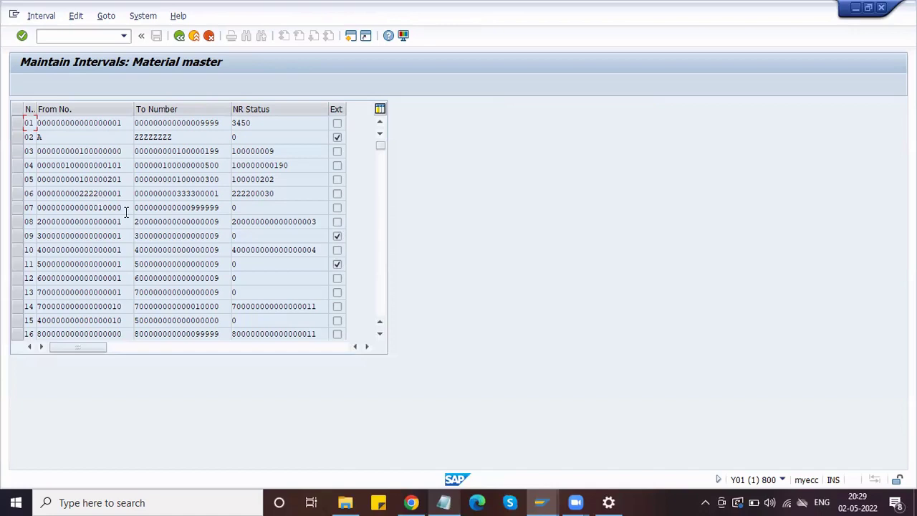
- Check interval 16's From and To numbers, then go back to Range Maintenance: Material master
scroll(137, 232, "down", 1)
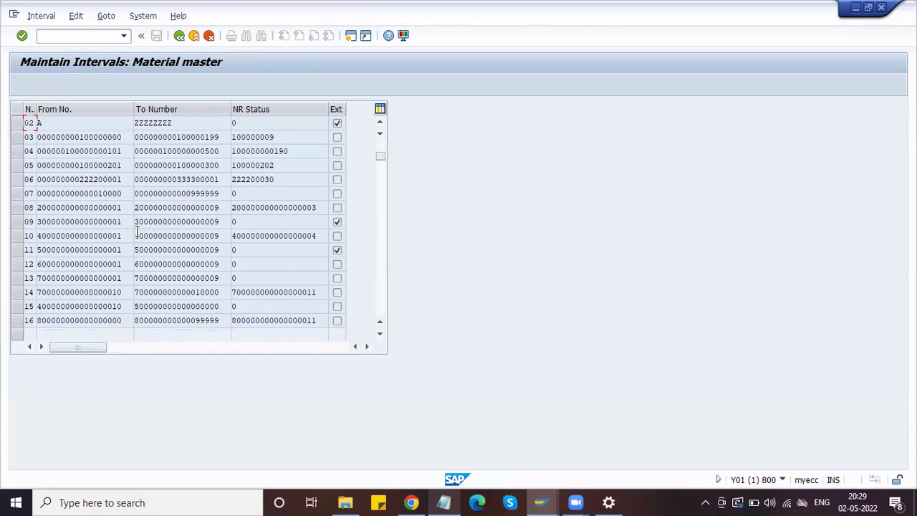
left_click(124, 320)
left_click(217, 321)
left_click(179, 41)
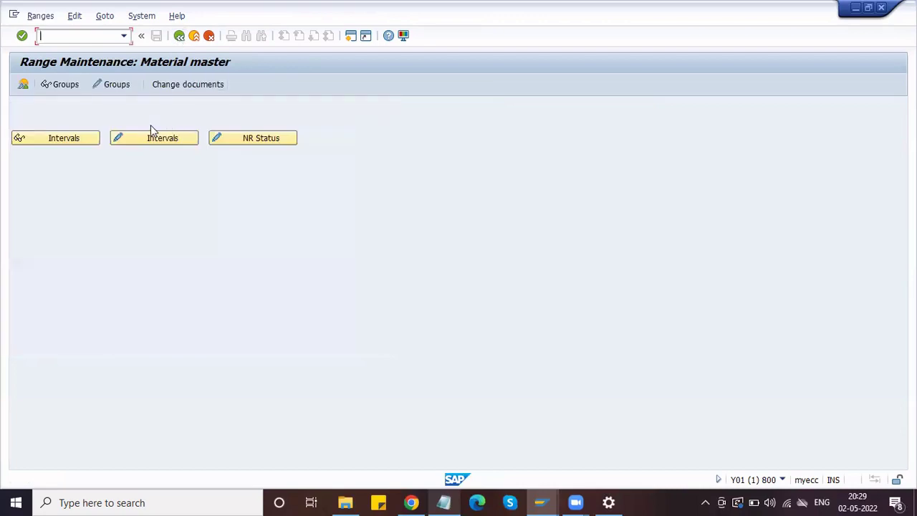
- Open Group Maintenance for number range MATERIALNR to see material types grouped by range
left_click(109, 86)
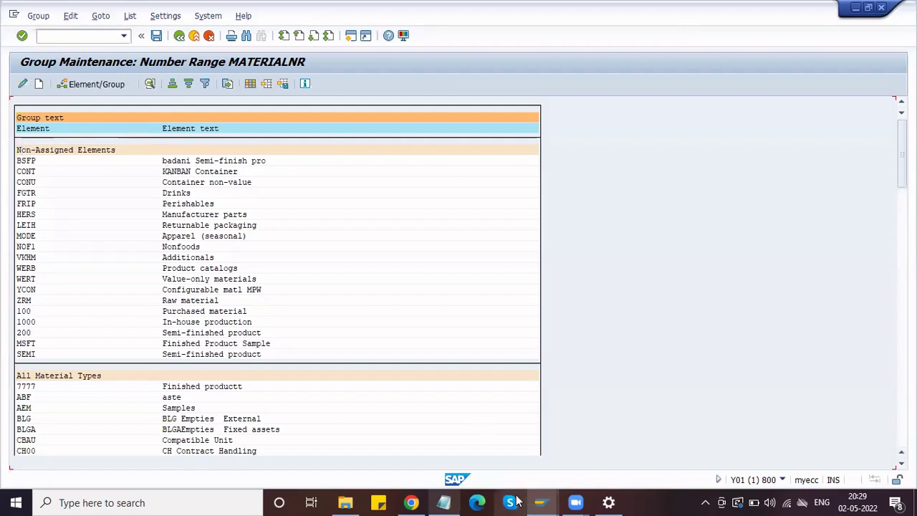
- In Notepad, add the line 'Honda Raw Material Grp - Assigned to Number Range'
left_click(443, 502)
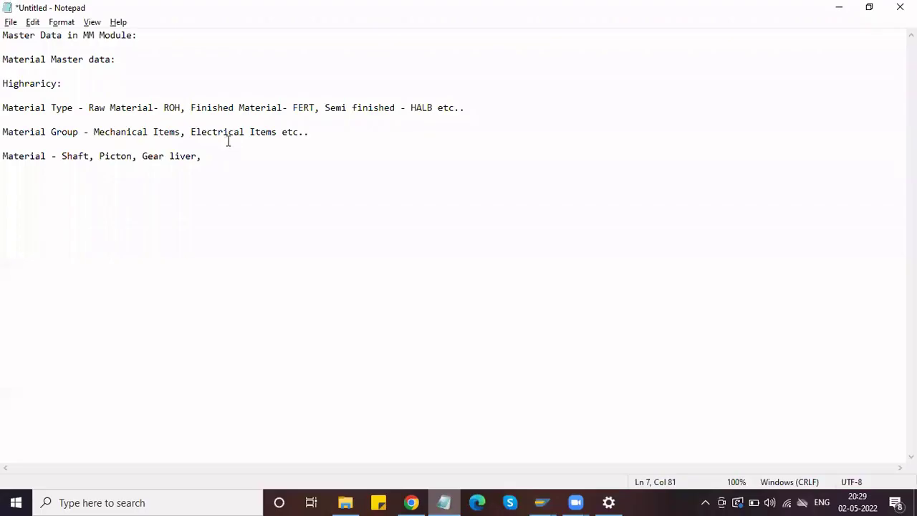
left_click(222, 154)
key("Return")
key("Return")
key("Return")
type("G")
key("BackSpace")
type("Raw")
key("BackSpace")
key("BackSpace")
key("BackSpace")
key("BackSpace")
type("Honda Ra")
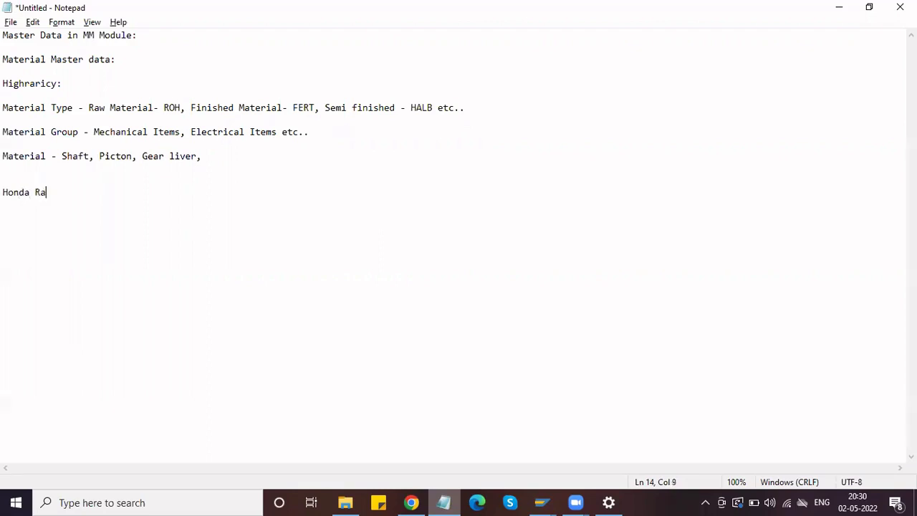
type("w Material Grp - Ass")
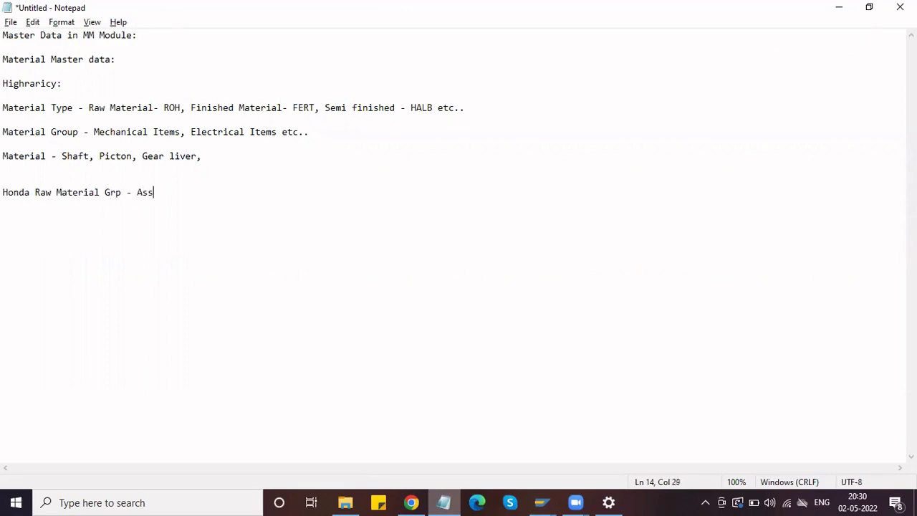
type("igned to Numb")
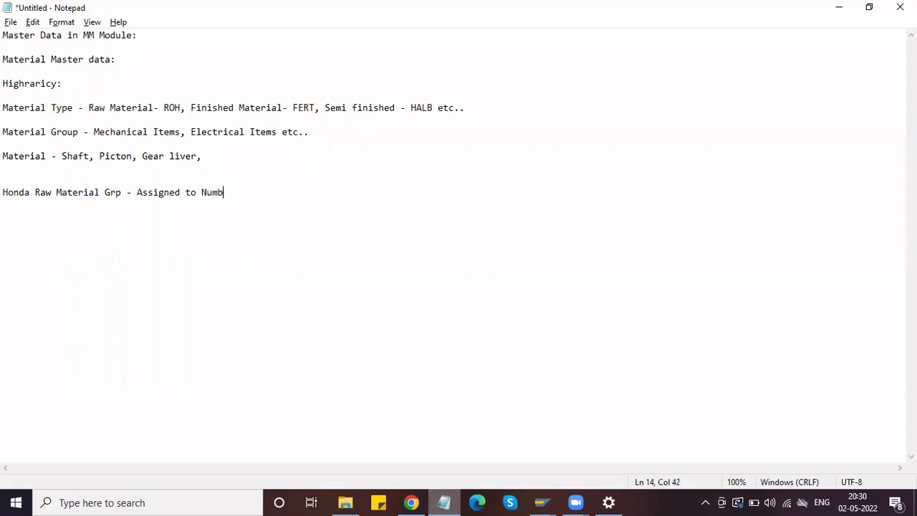
type("er Range")
- Highlight the note's two parts while explaining them, then start a new line below
left_click_drag(122, 193, 6, 209)
left_click_drag(276, 193, 135, 197)
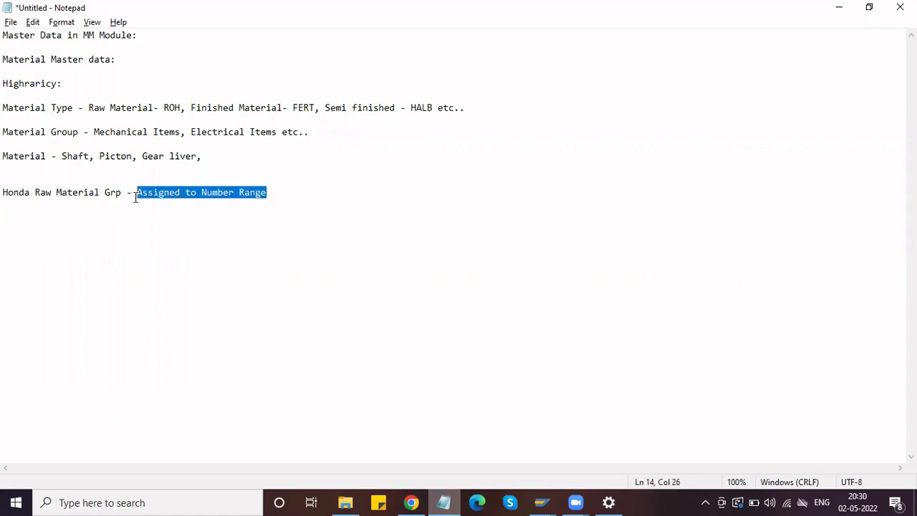
left_click_drag(122, 194, 6, 199)
key("ctrl+c")
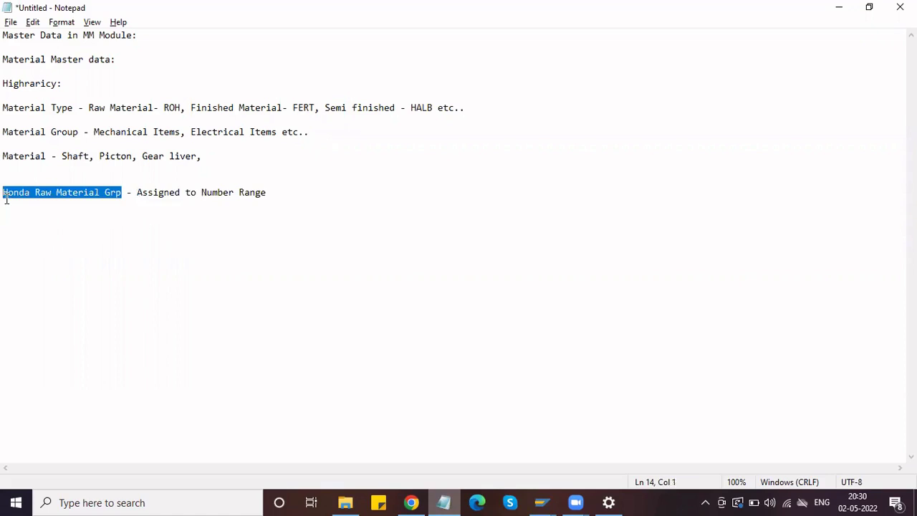
left_click(281, 190)
key("Return")
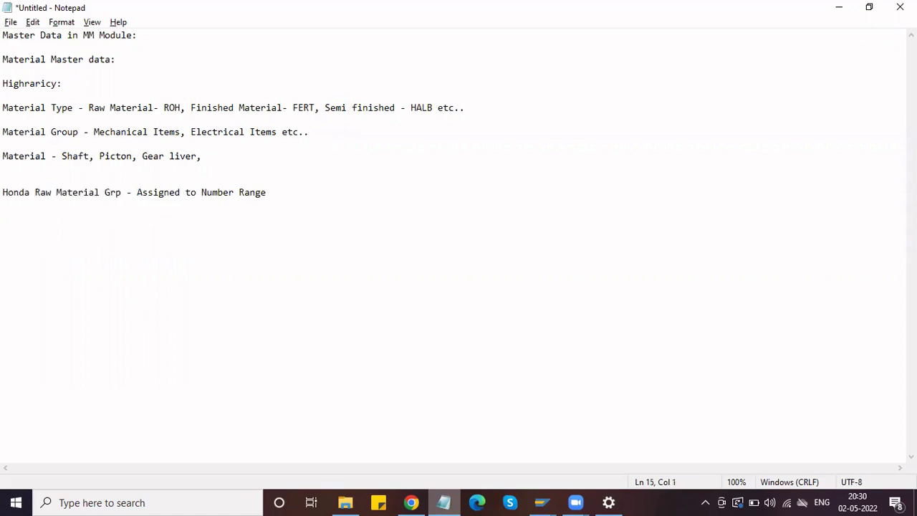
- Paste 'Honda Raw Material Grp' and add '- ZRAW' on the new note line
key("ctrl+v")
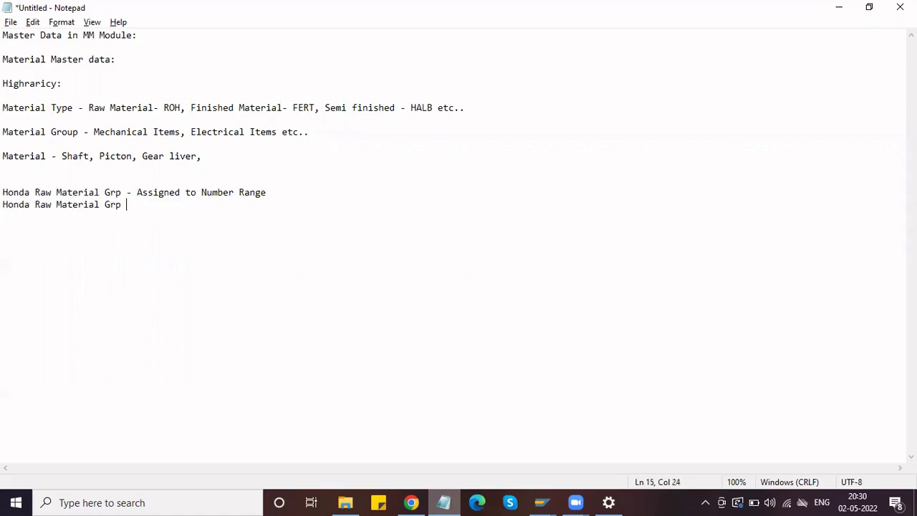
type("- ZRAW")
left_click_drag(181, 192, 165, 192)
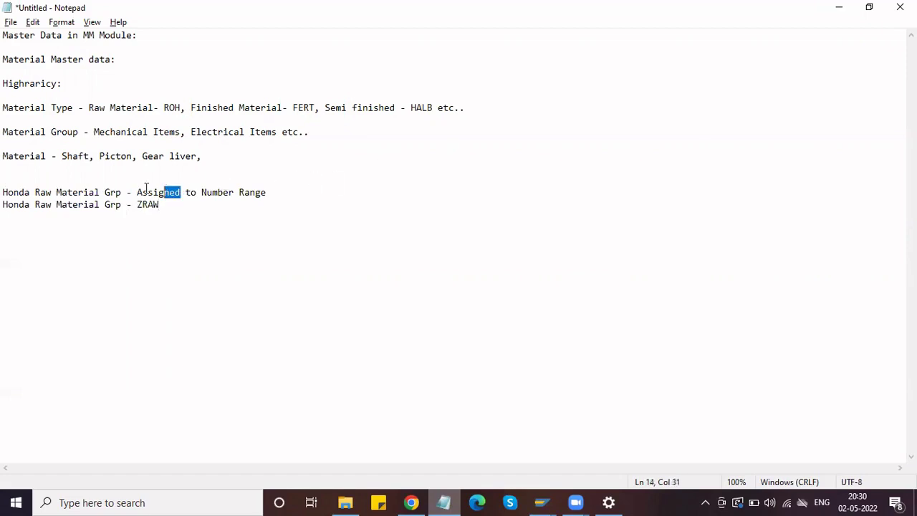
left_click(270, 192)
key("shift+Home")
left_click(131, 192, "shift")
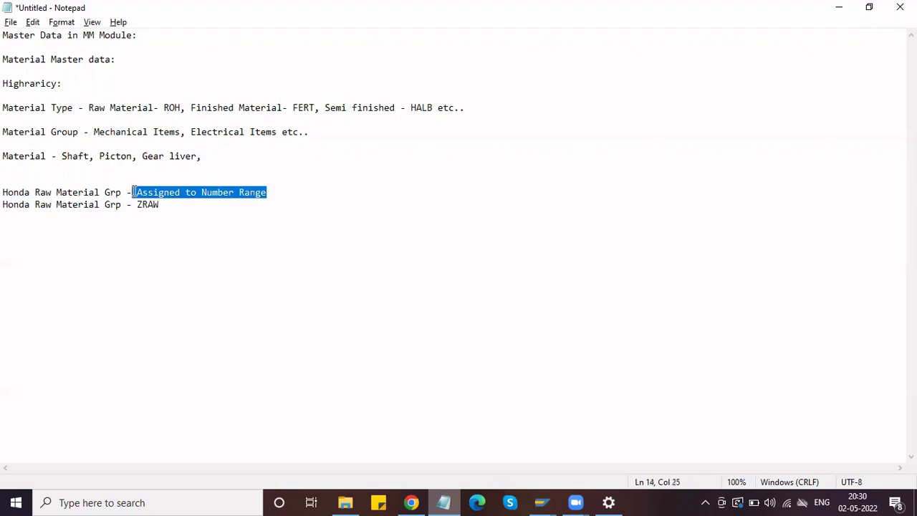
left_click_drag(164, 205, 270, 192)
left_click(137, 192)
left_click_drag(123, 193, 5, 192)
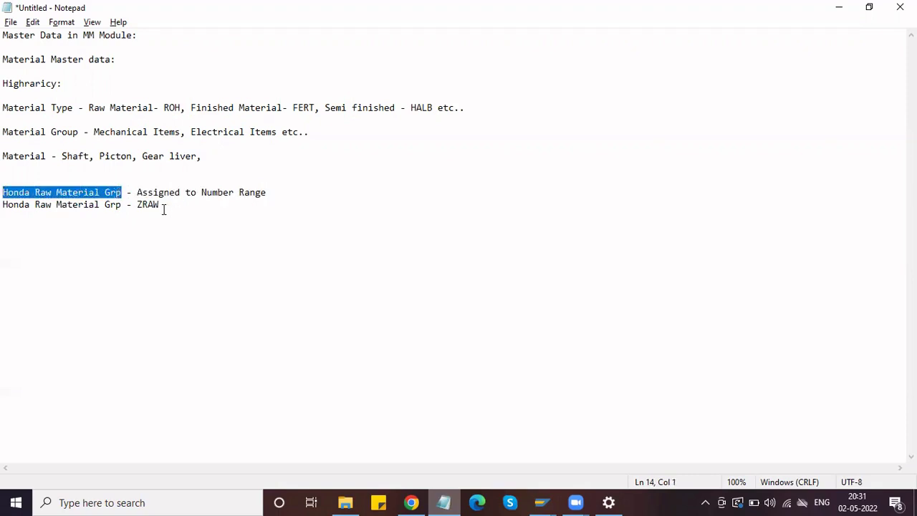
left_click_drag(162, 205, 137, 205)
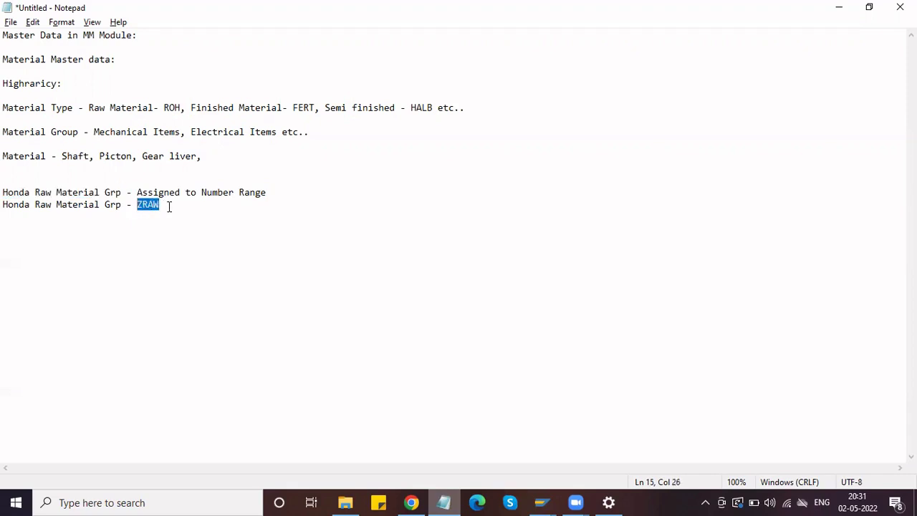
- Append '(Mat Type)' after ZRAW, review both notes, and switch back to SAP
left_click(168, 205)
type("(Mat Type)")
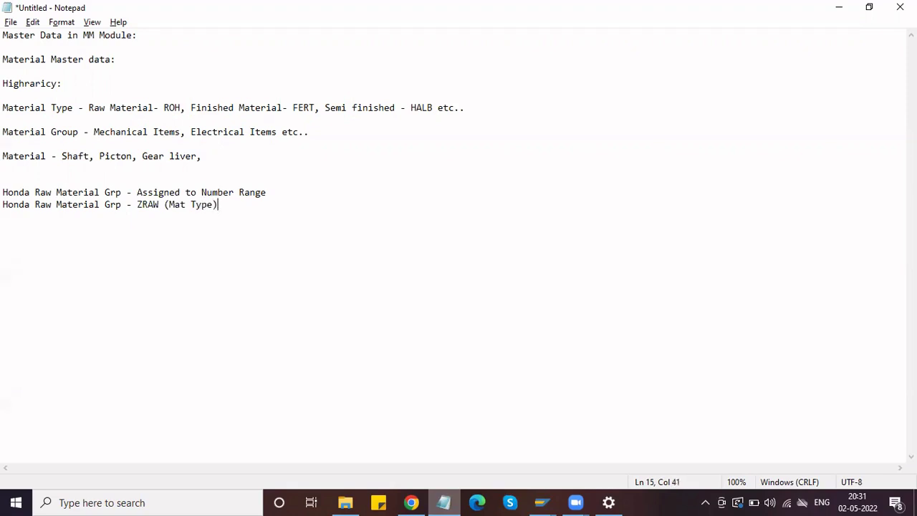
left_click_drag(220, 206, 145, 205)
left_click_drag(279, 192, 137, 190)
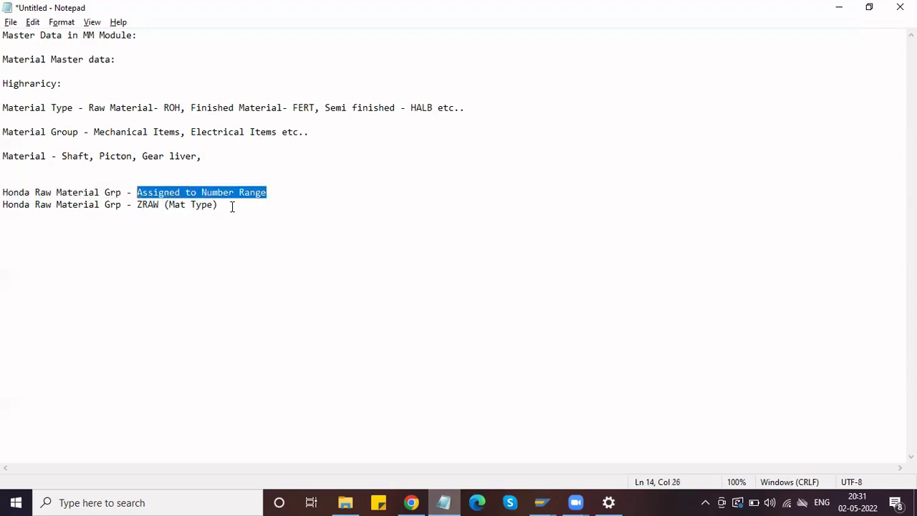
left_click_drag(231, 206, 137, 205)
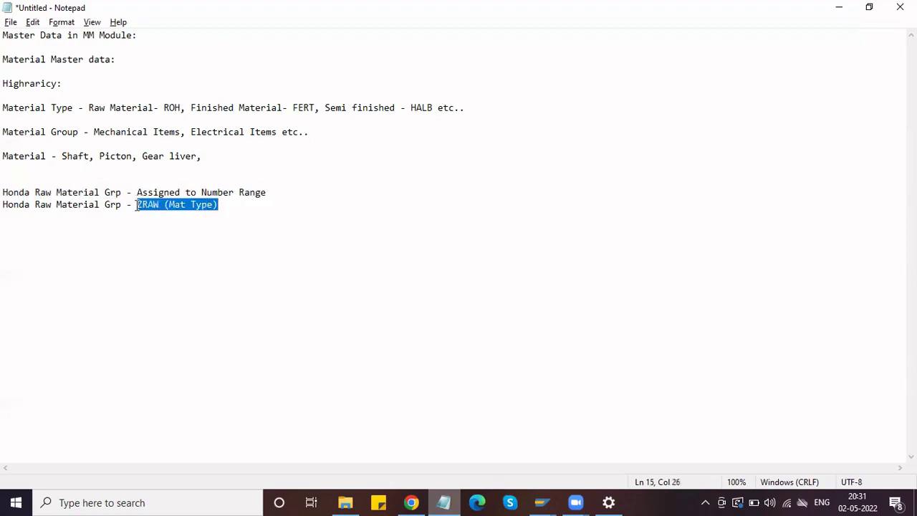
left_click(271, 193)
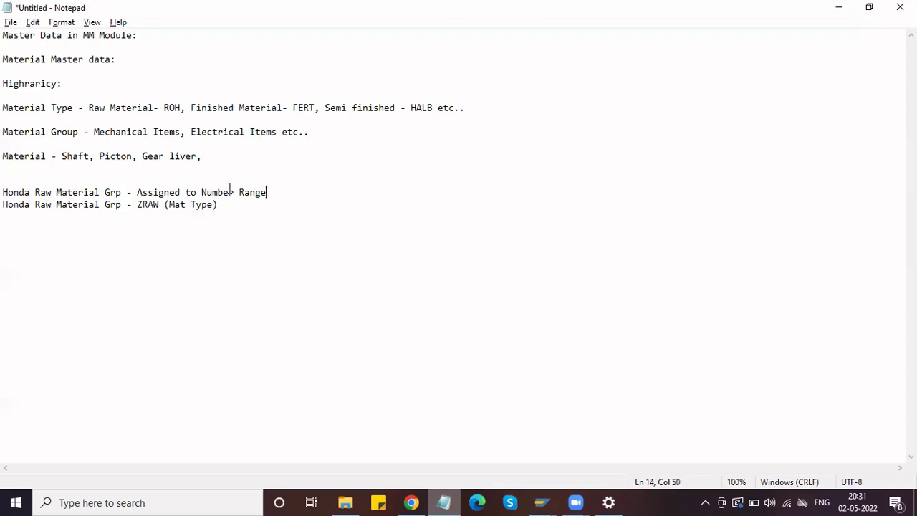
key("alt+Tab")
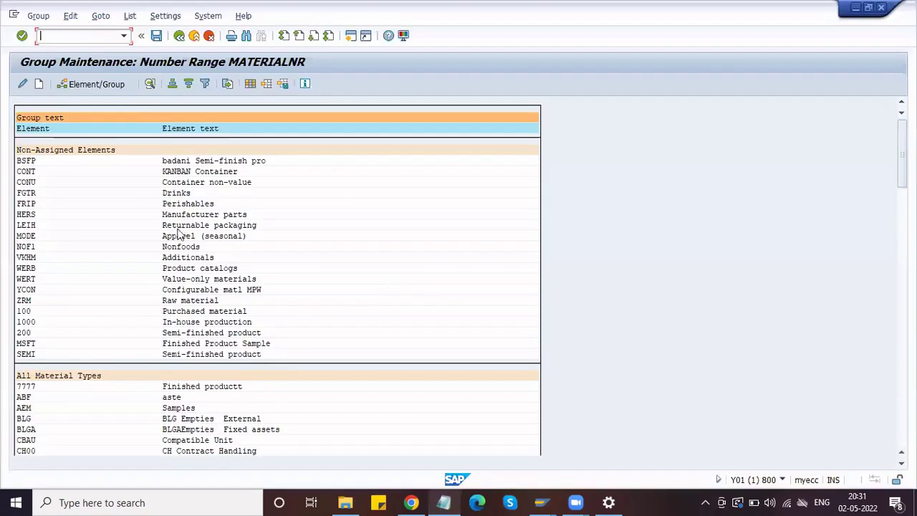
- Create a new MATERIALNR number range group named Honda_ZRAW
left_click(41, 85)
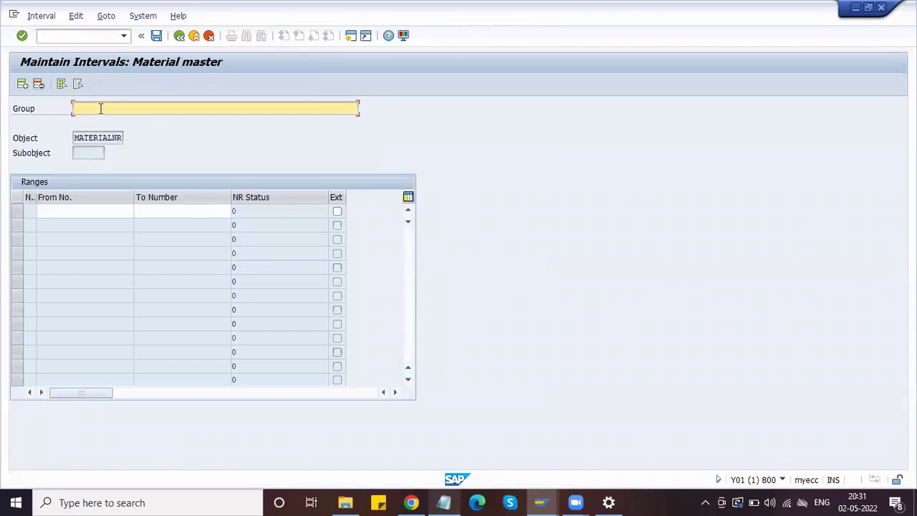
type("Honda")
type(" R")
key("BackSpace")
type("ZRAW")
left_click(89, 210)
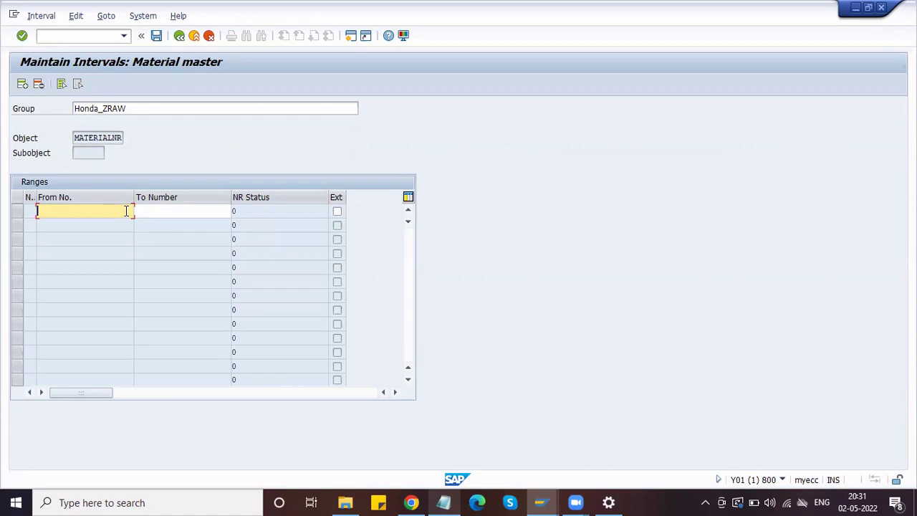
left_click(42, 18)
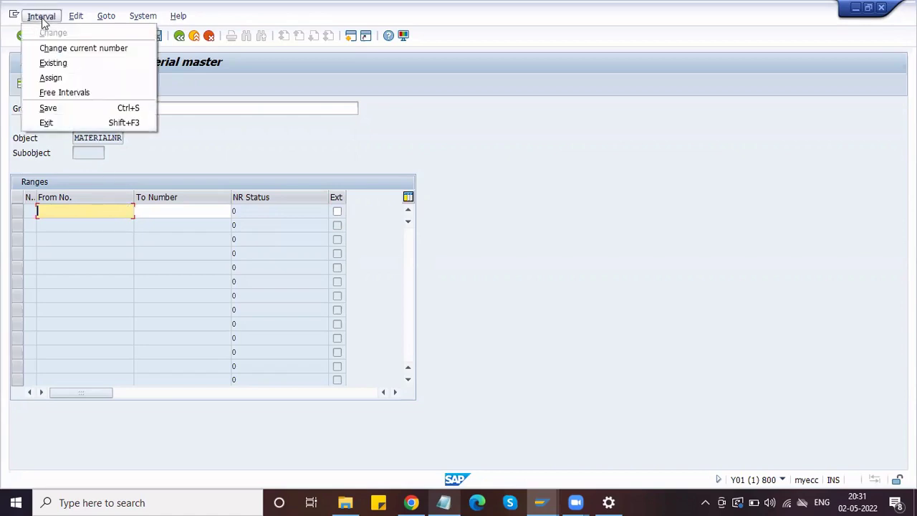
left_click(51, 65)
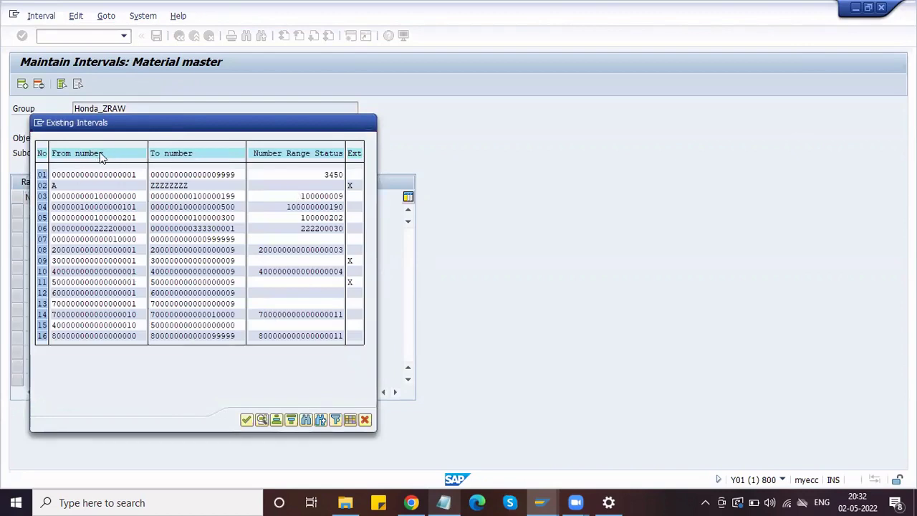
left_click(102, 156)
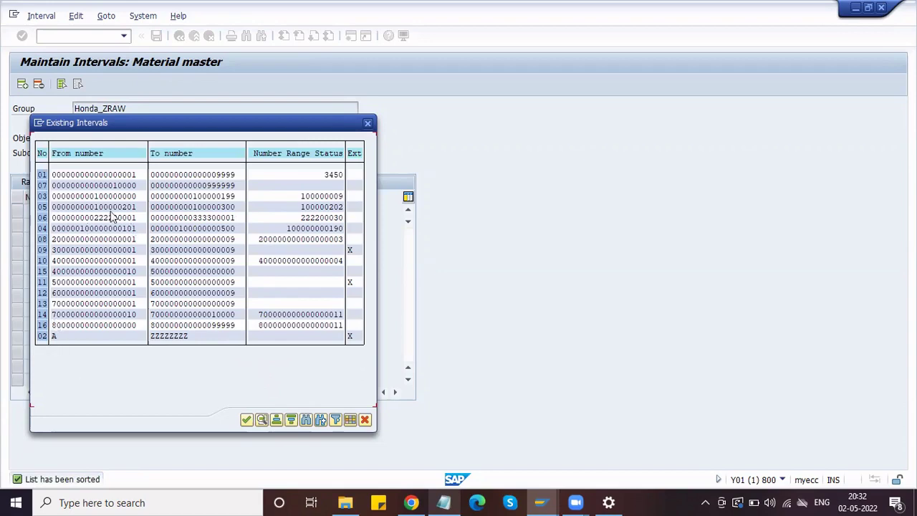
left_click(55, 326)
left_click_drag(151, 325, 243, 329)
left_click(368, 123)
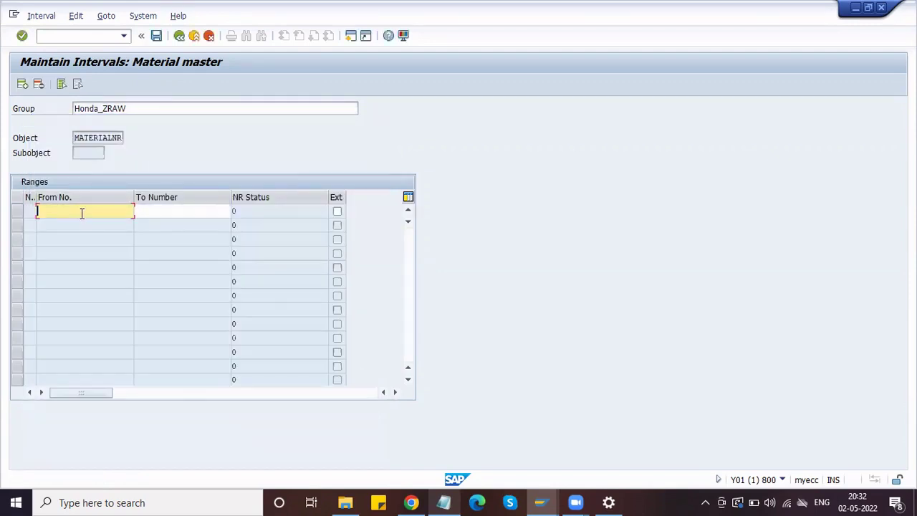
type("900000000000000000")
key("Tab")
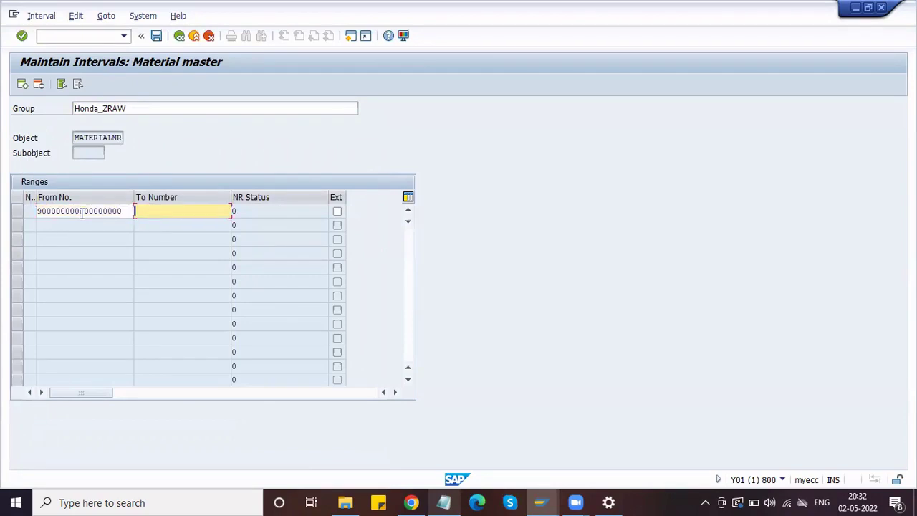
type("800000000000099999")
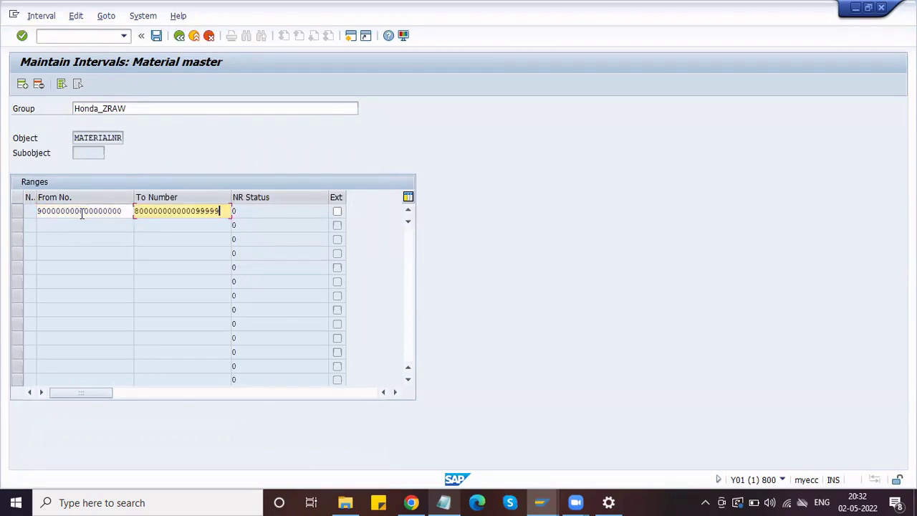
key("shift+Tab")
key("ctrl+c")
key("Tab")
key("ctrl+v")
- Recheck the existing intervals list, close it, and return to interval 17's To Number
left_click(41, 15)
left_click(67, 63)
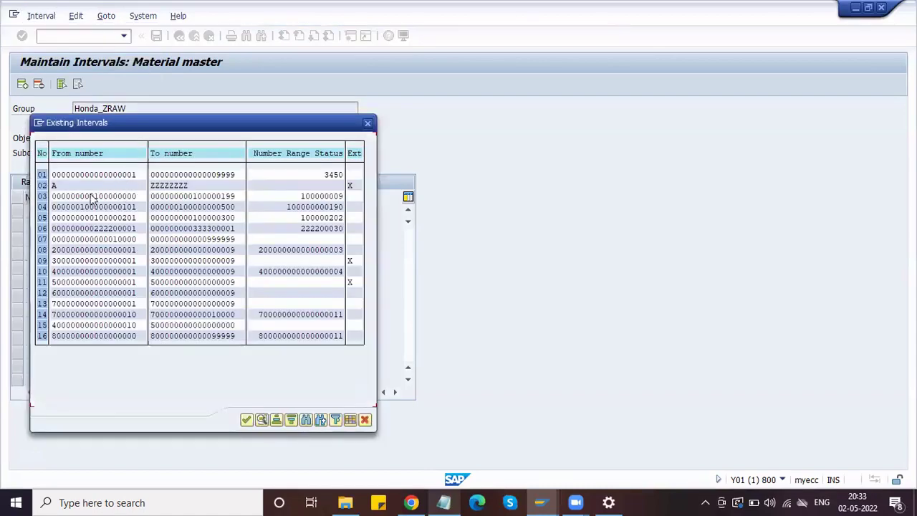
left_click_drag(94, 198, 136, 198)
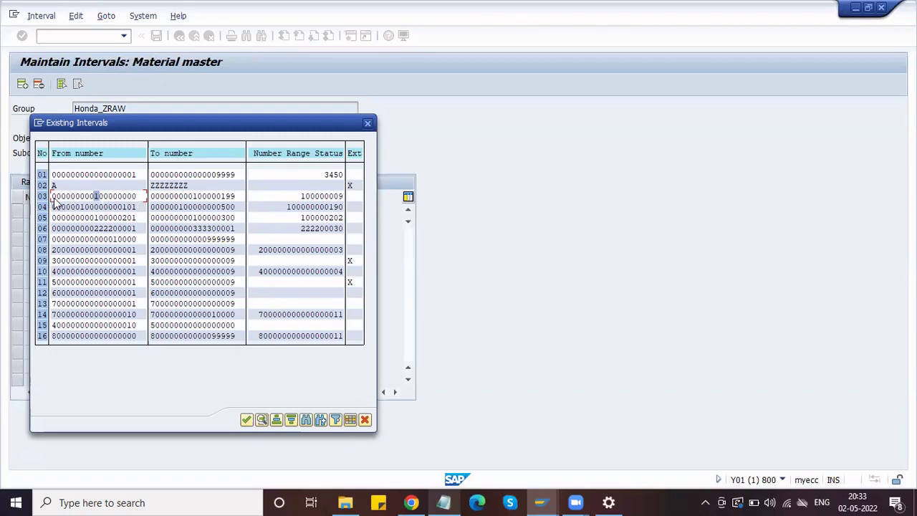
left_click(368, 124)
left_click(223, 211)
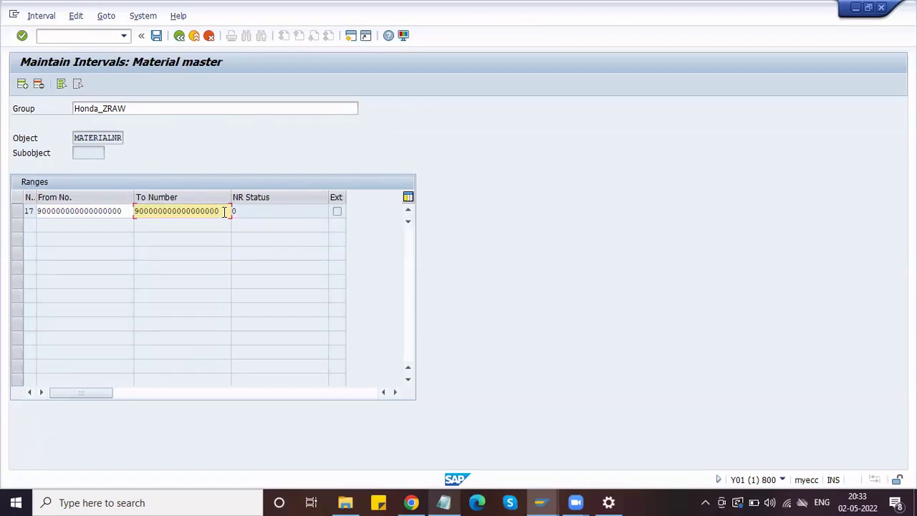
key("BackSpace")
key("BackSpace")
key("BackSpace")
key("BackSpace")
type("1000")
key("BackSpace")
type("2")
key("Return")
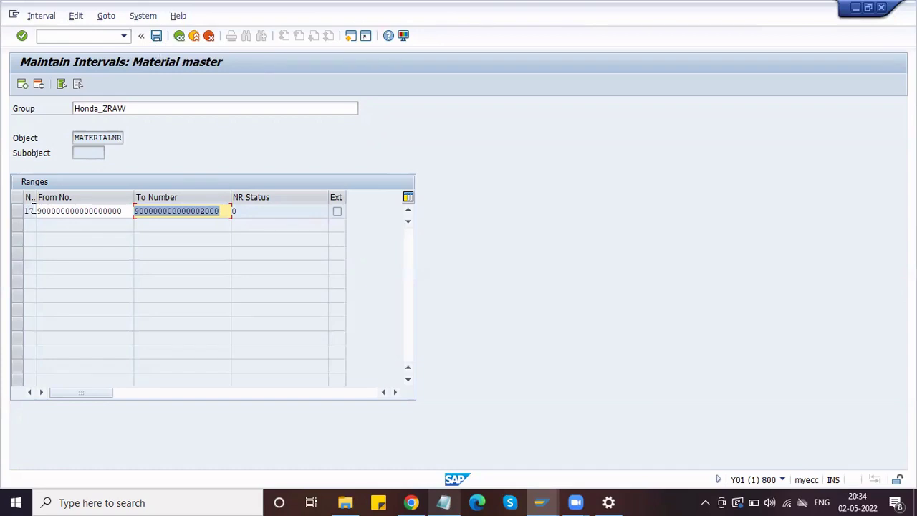
left_click(157, 36)
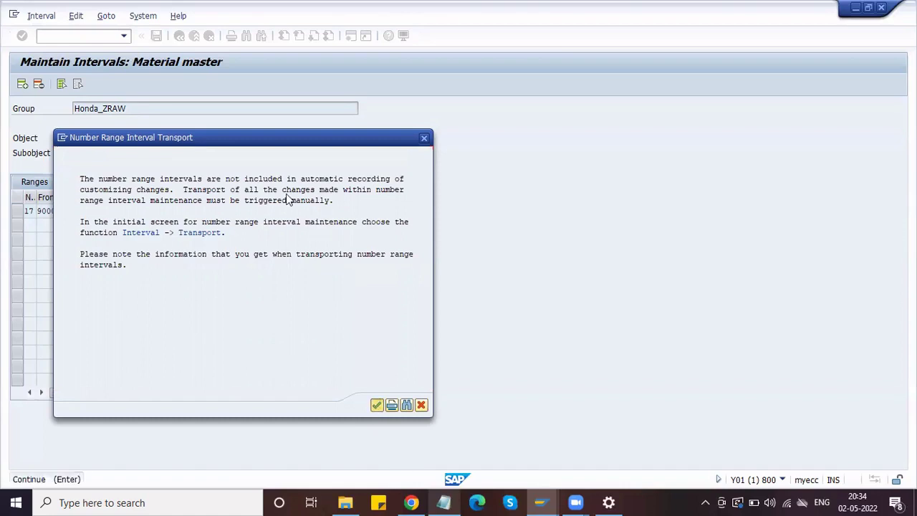
key("Return")
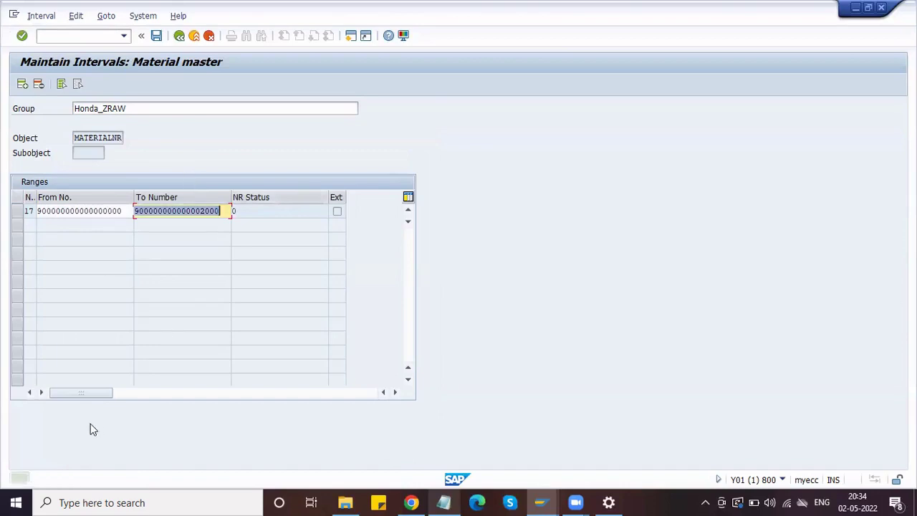
- Return to the group list and create a new group named Honda_ZFRT
left_click(180, 36)
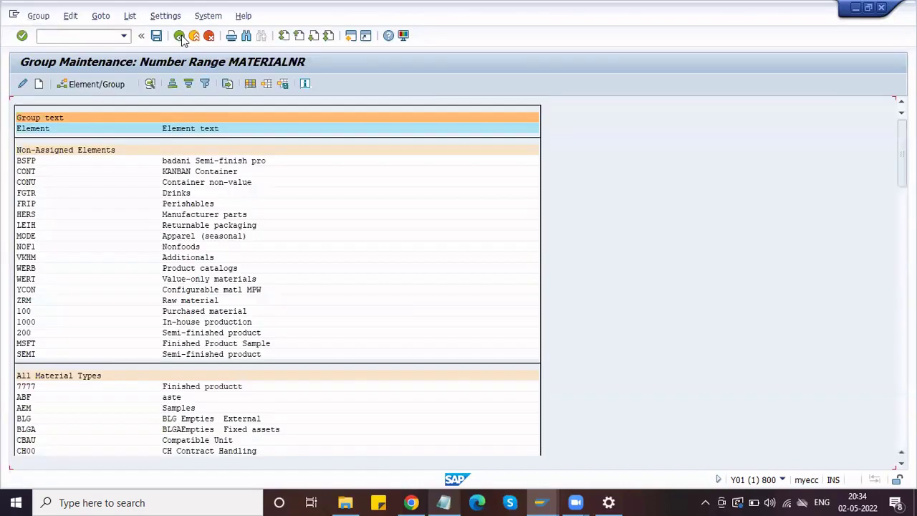
left_click(41, 84)
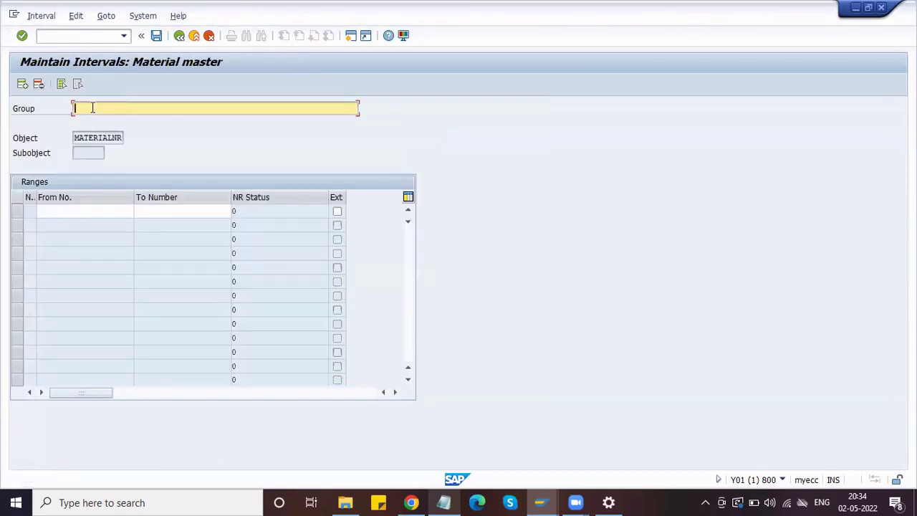
type("Honda_F")
key("BackSpace")
type("ZFRT")
left_click(162, 208)
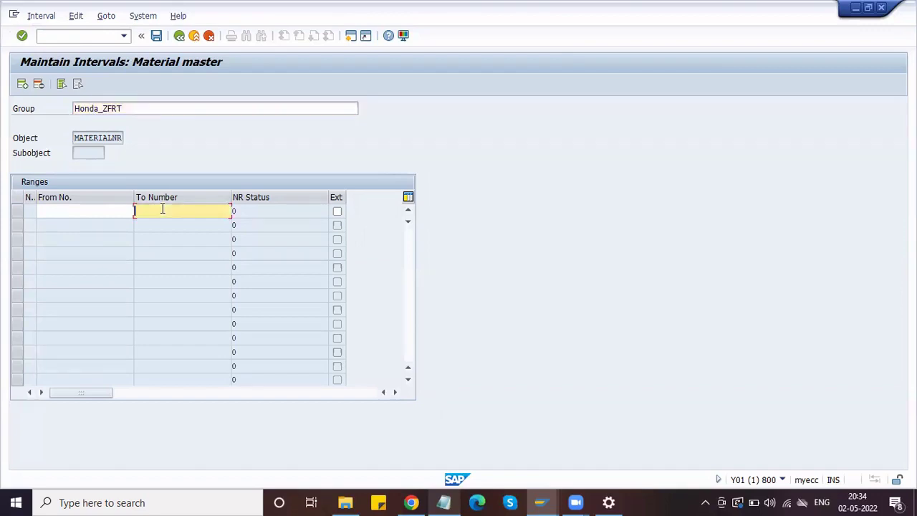
left_click(172, 225)
key("Tab")
key("shift+Tab")
key("Delete")
left_click(117, 213)
key("ctrl+v")
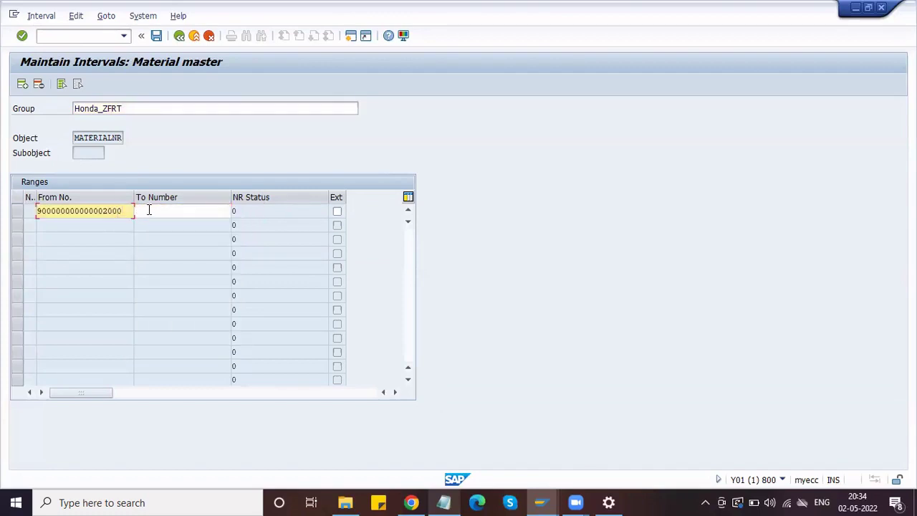
left_click(147, 210)
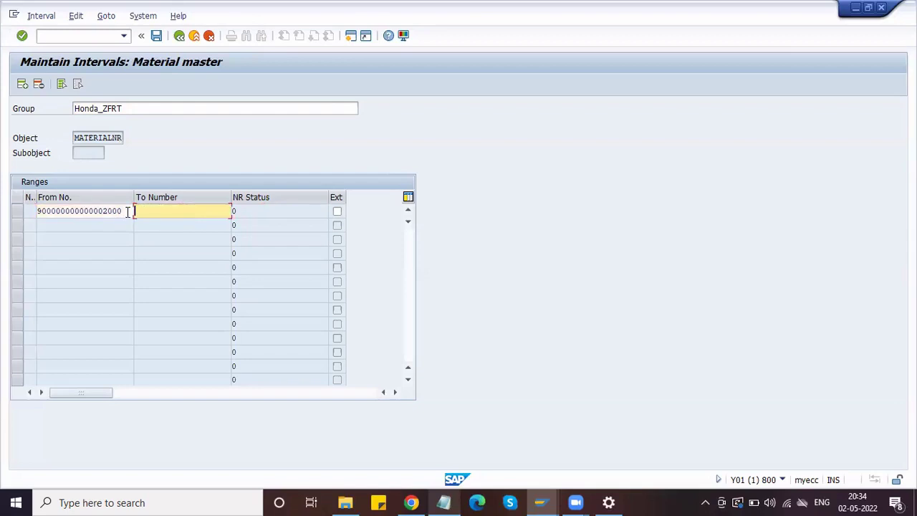
left_click(127, 210)
key("BackSpace")
type("1")
left_click(146, 210)
key("BackSpace")
key("ctrl+v")
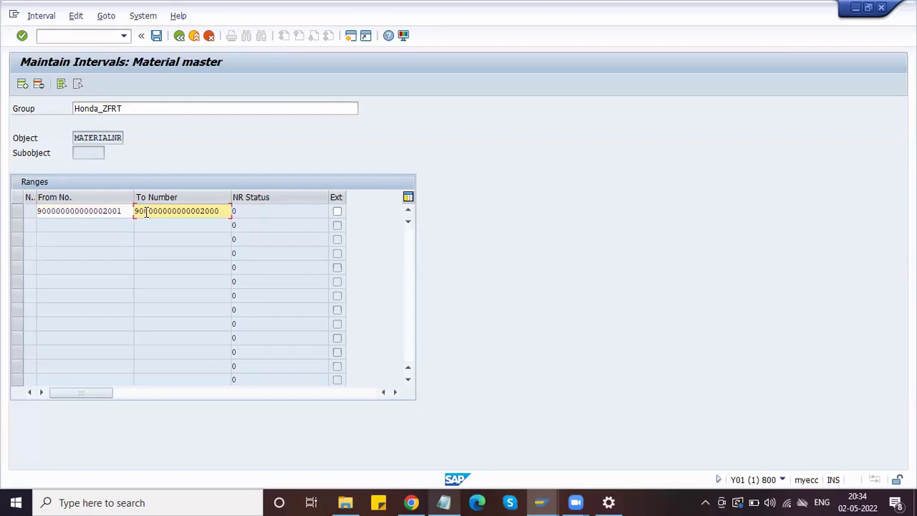
key("Left")
key("Left")
key("Left")
key("BackSpace")
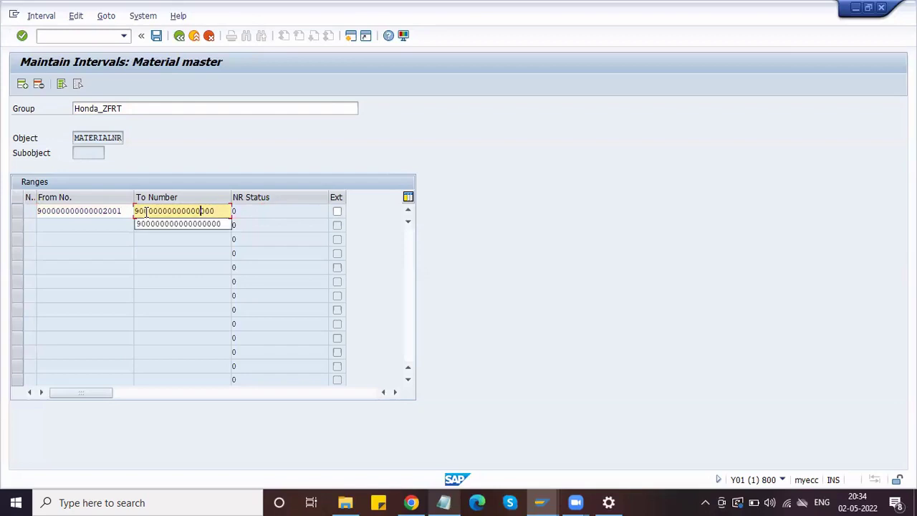
type("4")
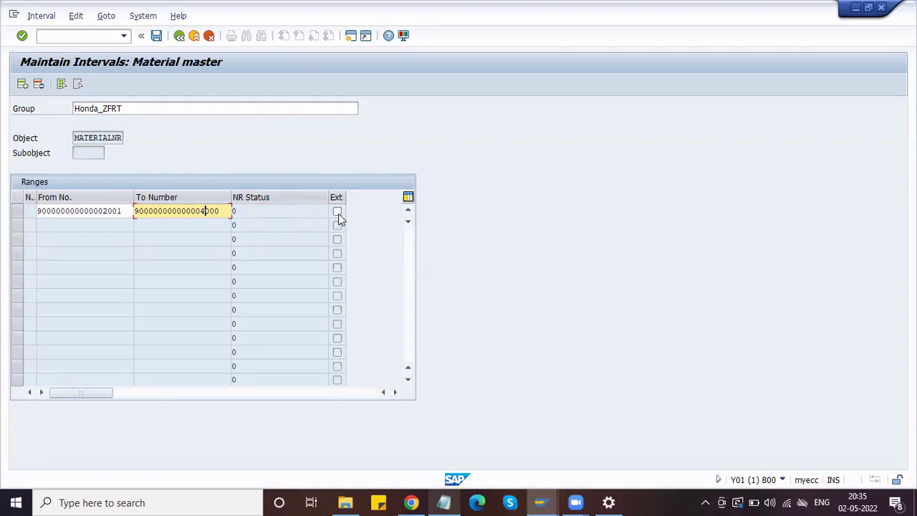
left_click(262, 210)
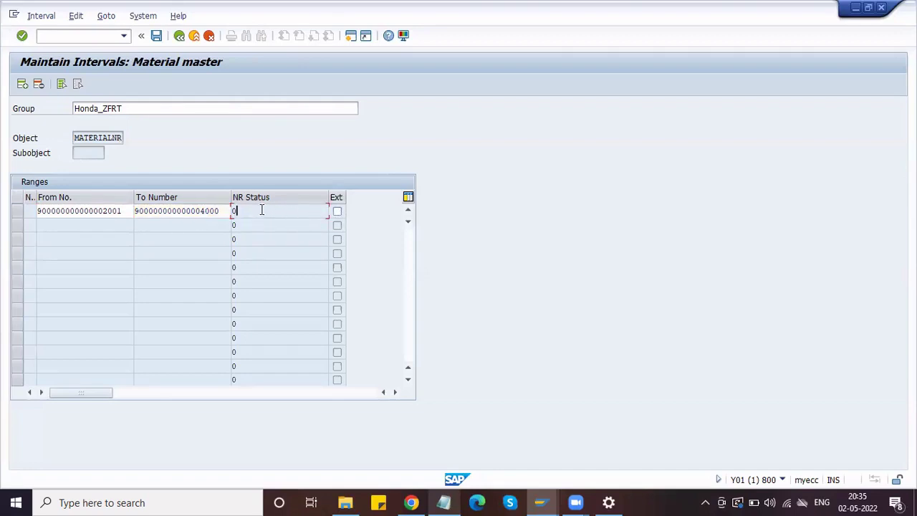
left_click(157, 37)
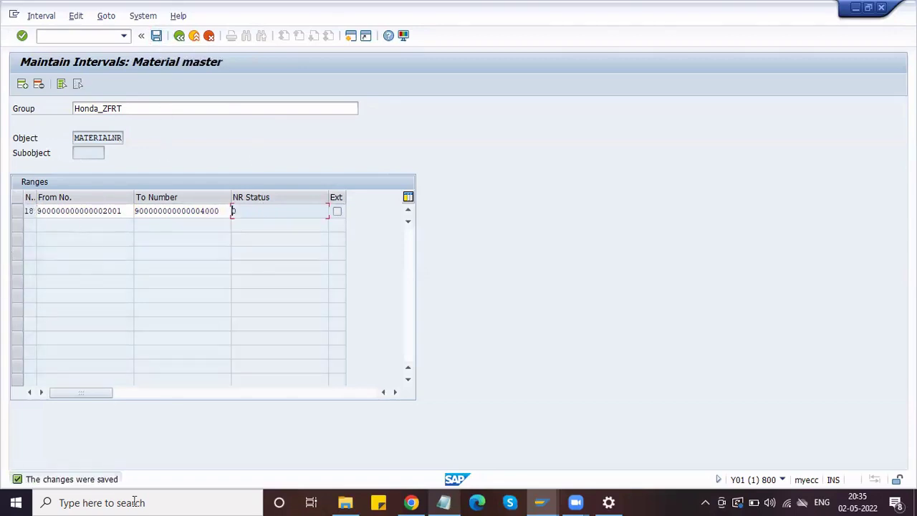
left_click(179, 37)
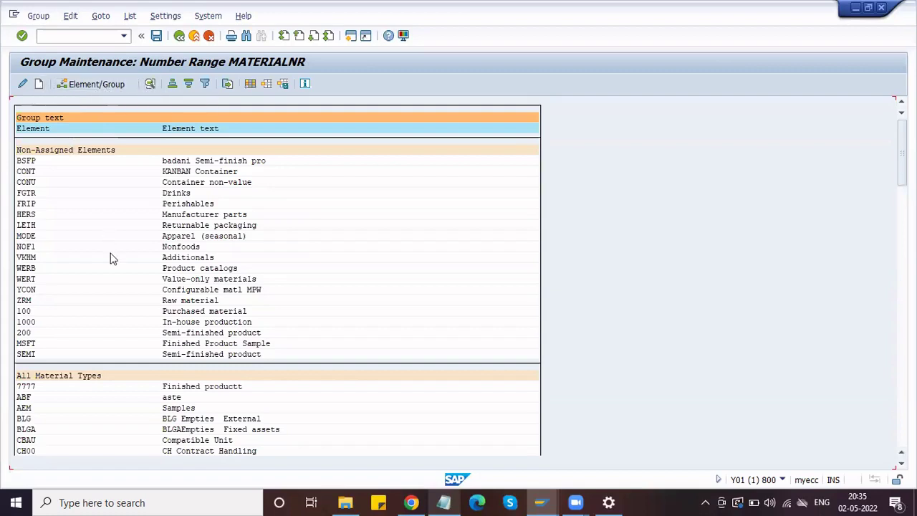
- Scroll to the bottom of the MATERIALNR group list and open Honda_ZRAW's intervals
left_click_drag(903, 155, 902, 200)
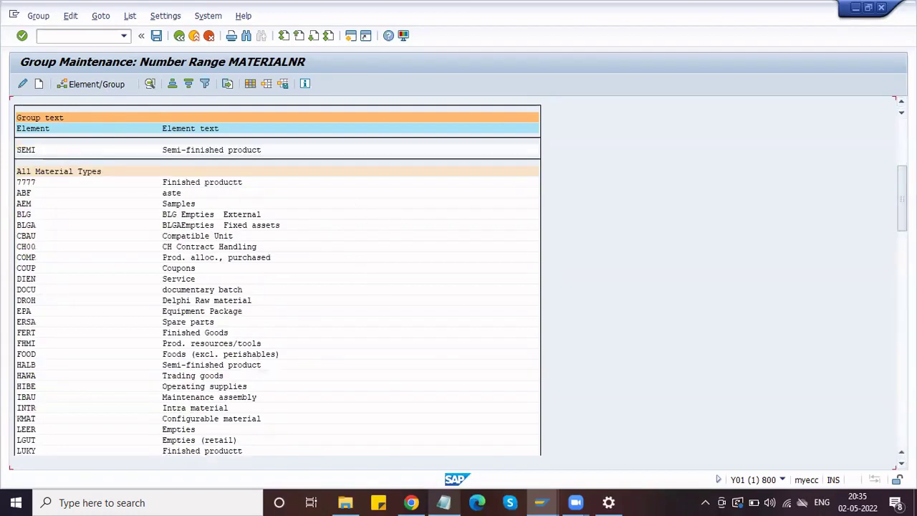
left_click_drag(903, 203, 902, 411)
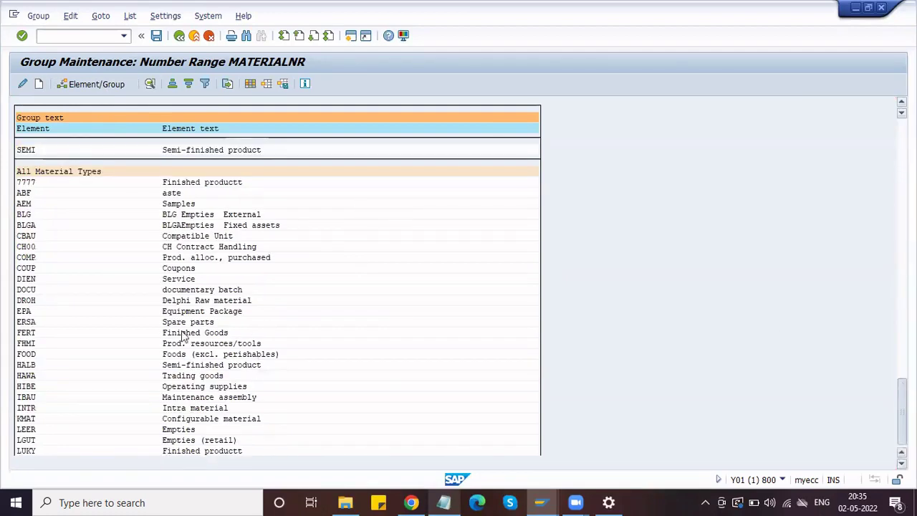
double_click(49, 421)
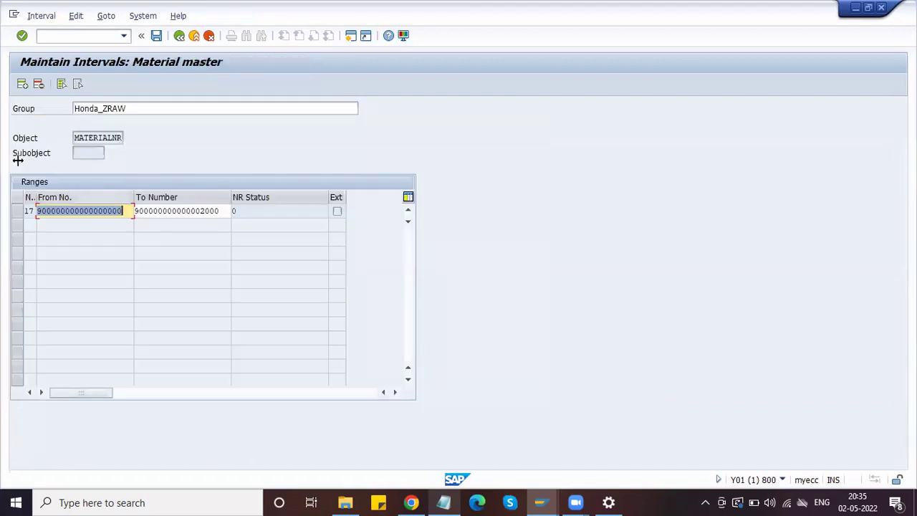
- Insert a new interval row above interval 17 and fill its To Number with the earlier value ending 4000
left_click(22, 85)
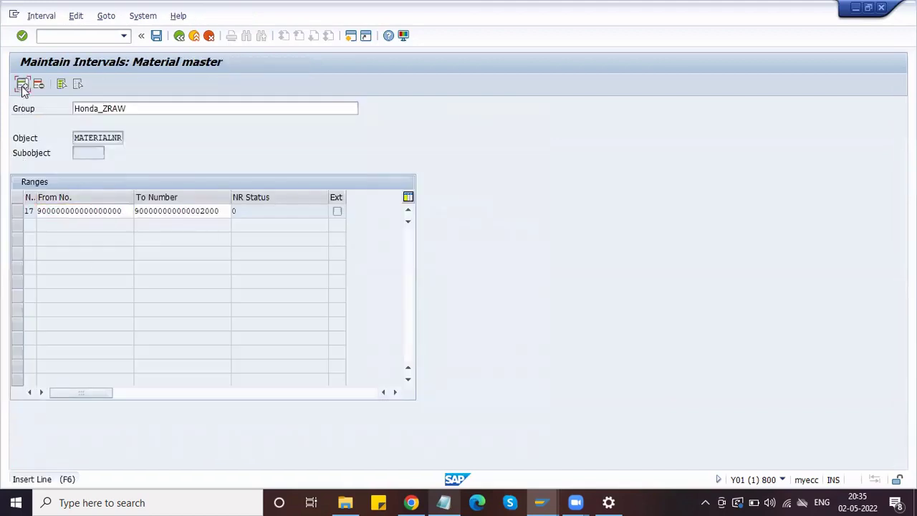
left_click(46, 210)
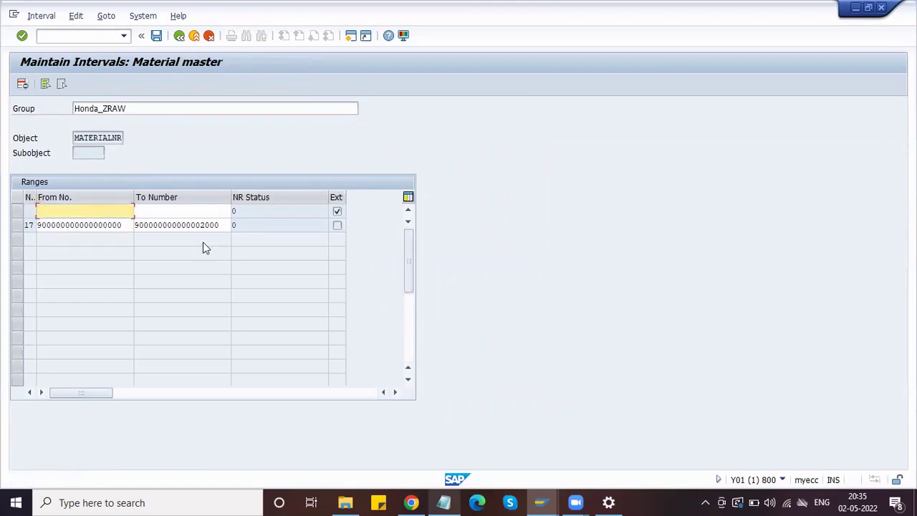
left_click_drag(222, 225, 132, 226)
left_click(136, 225)
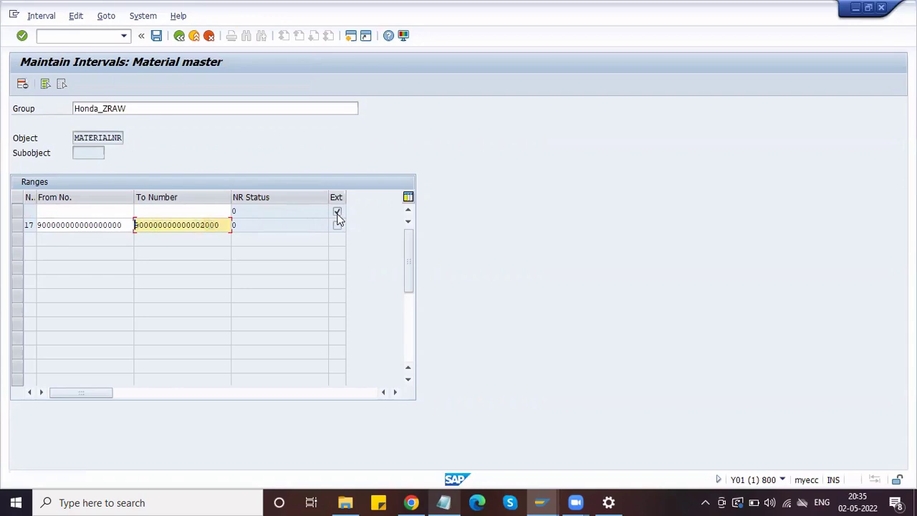
left_click(337, 215)
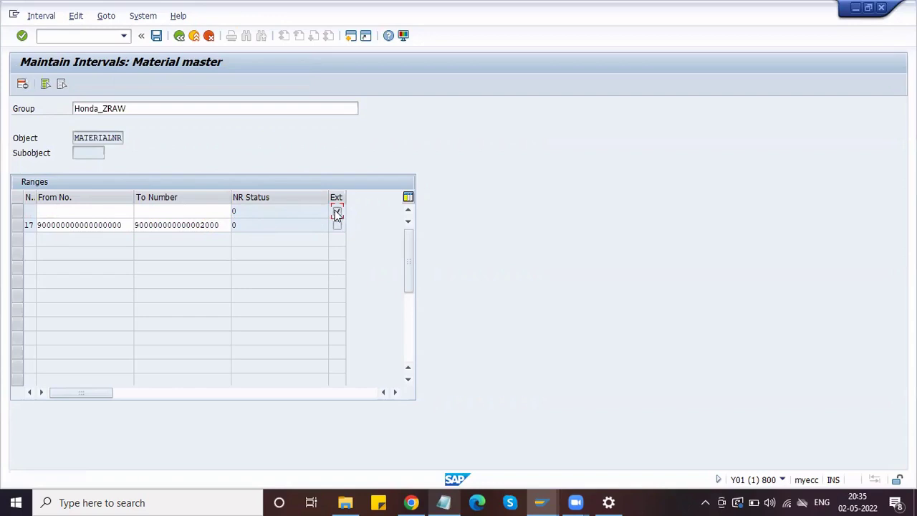
left_click(220, 227)
left_click(153, 212)
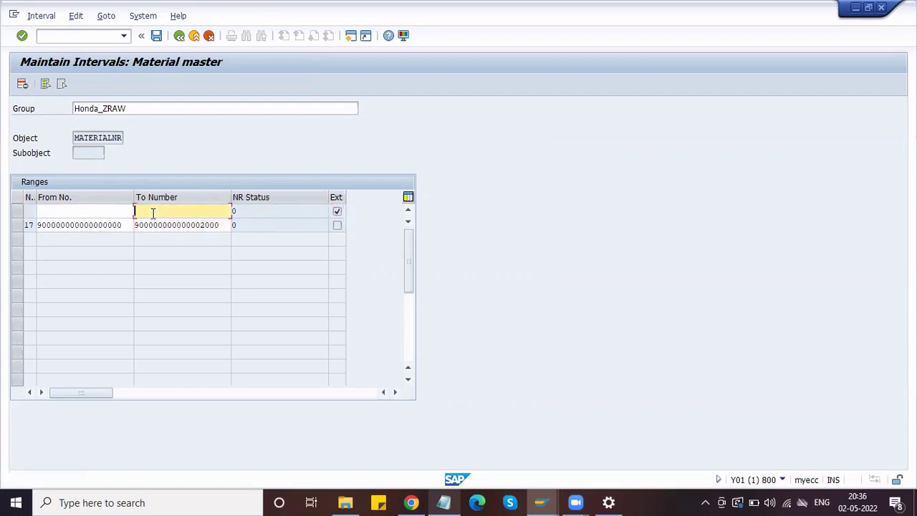
key("Down")
key("Return")
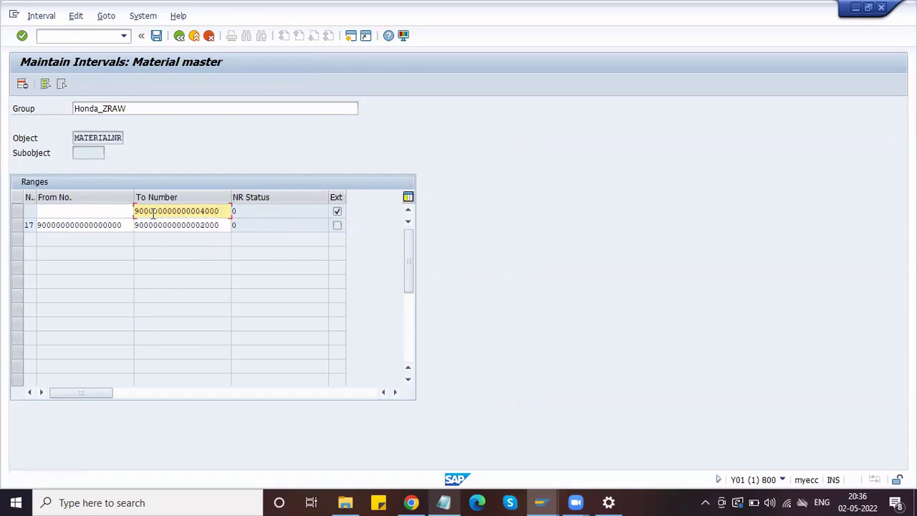
double_click(153, 212)
key("ctrl+c")
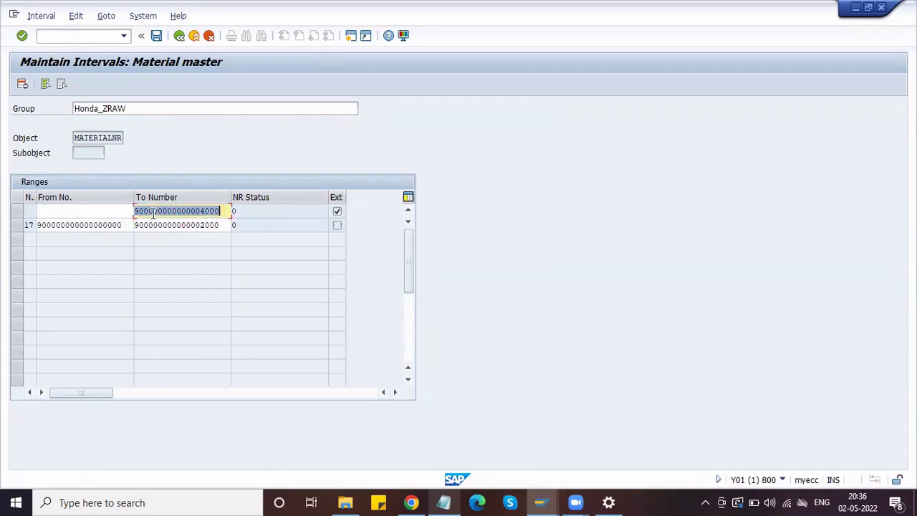
key("shift+Tab")
key("ctrl+v")
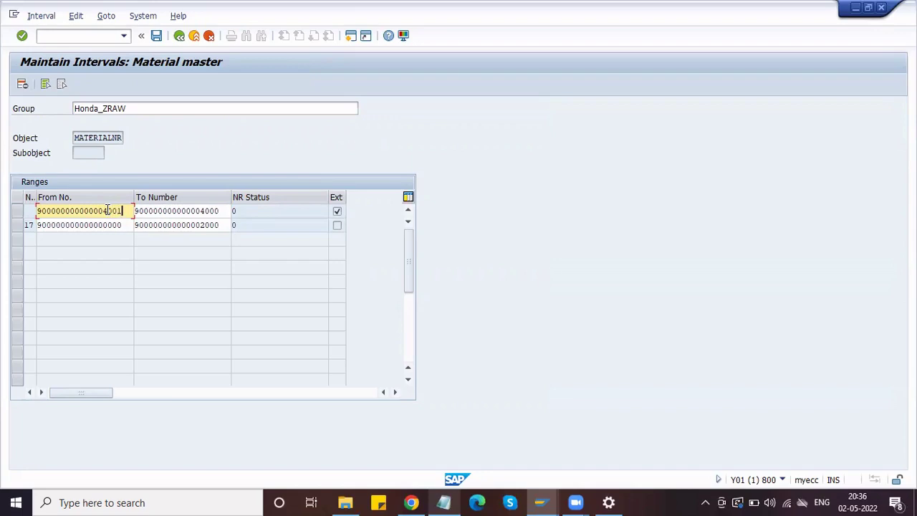
left_click(221, 211)
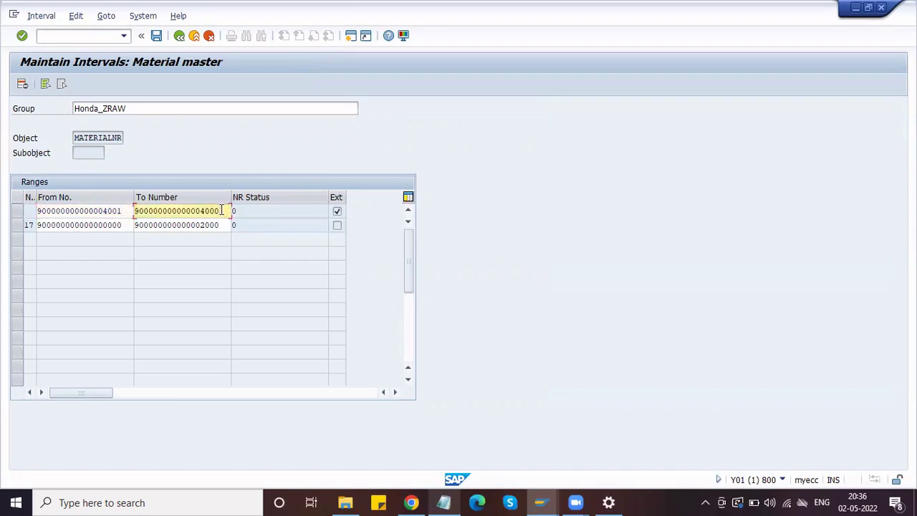
key("BackSpace")
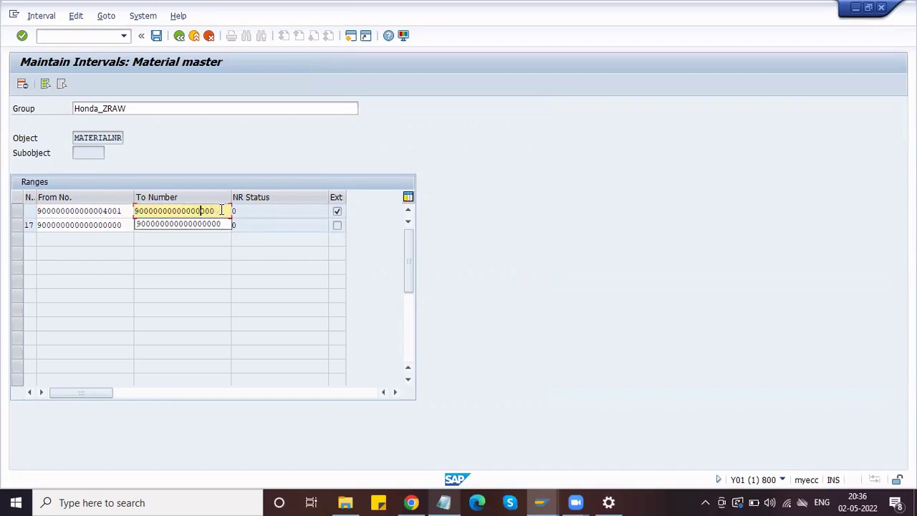
type("6")
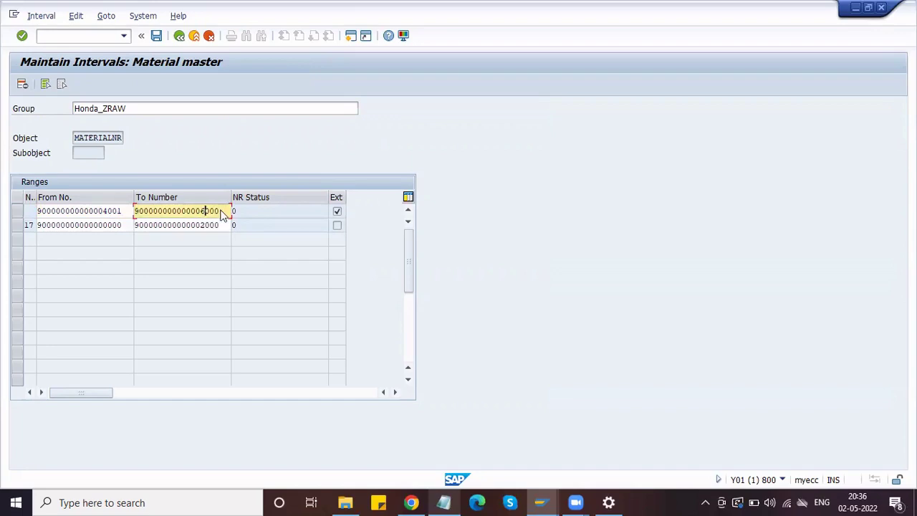
key("Return")
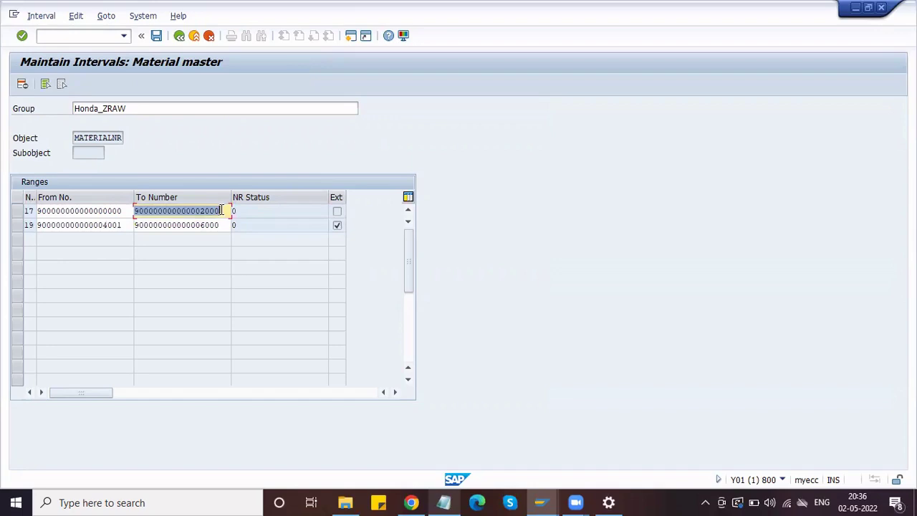
- Save the Honda_ZRAW intervals and return to the MATERIALNR group list
left_click(157, 37)
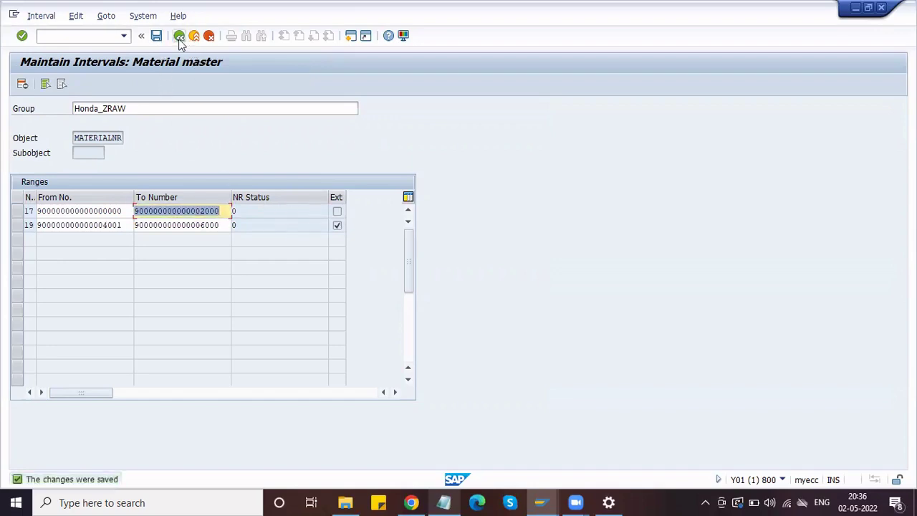
left_click(180, 39)
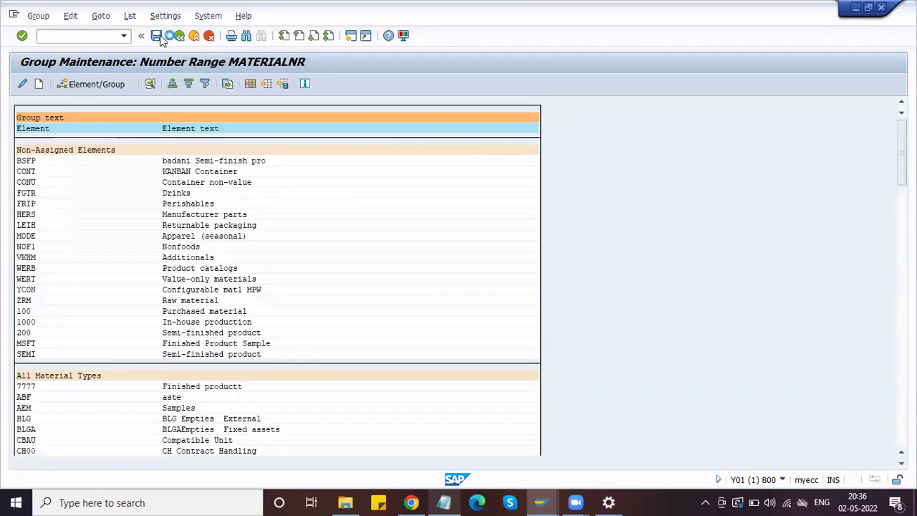
left_click(450, 504)
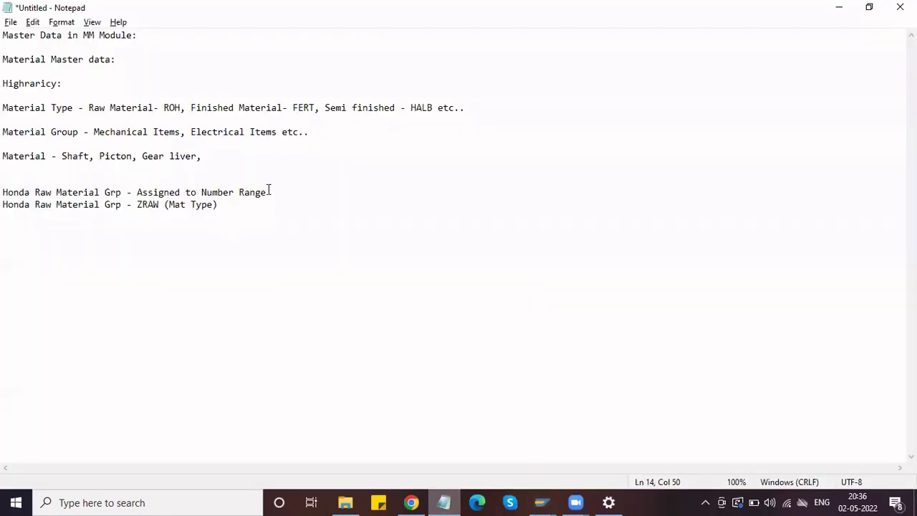
- Highlight the Honda Raw Material Grp notes on the number range assignment and the ZRAW material type
left_click_drag(269, 192, 5, 183)
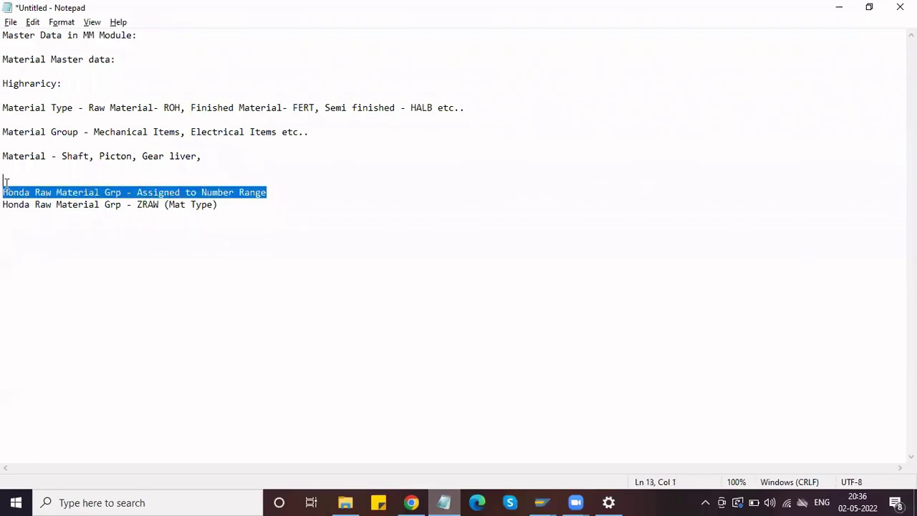
left_click(272, 192)
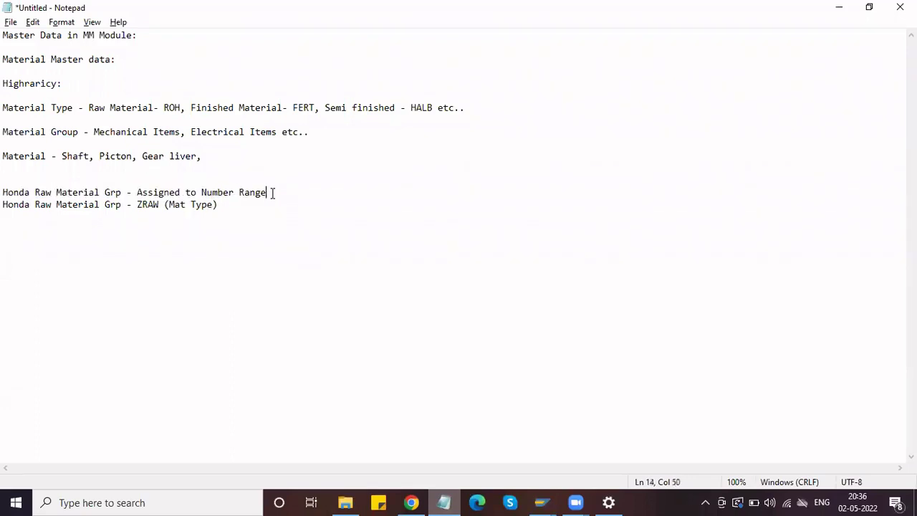
left_click_drag(272, 192, 137, 194)
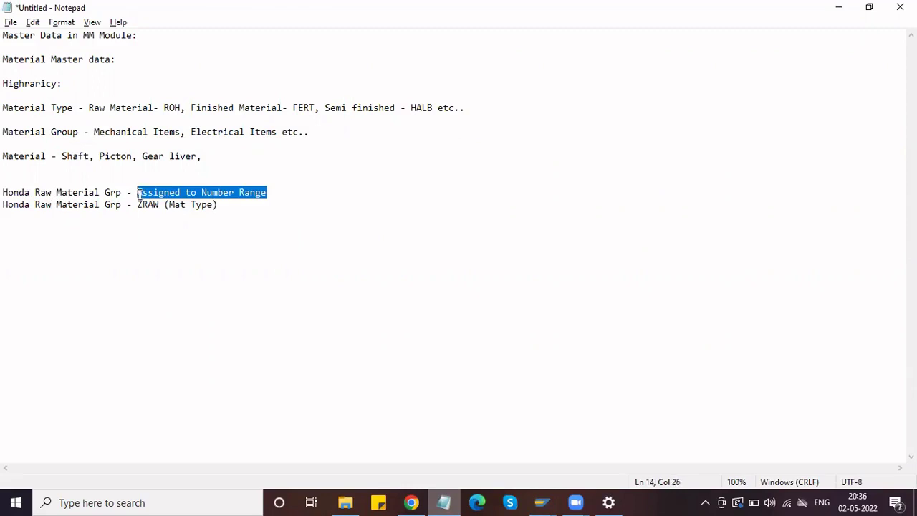
left_click(270, 192)
left_click_drag(248, 204, 142, 206)
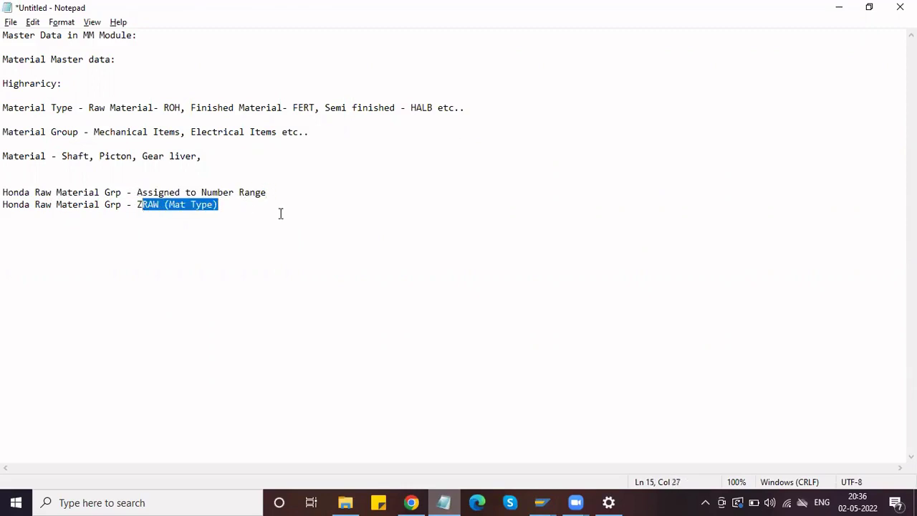
key("alt+Tab")
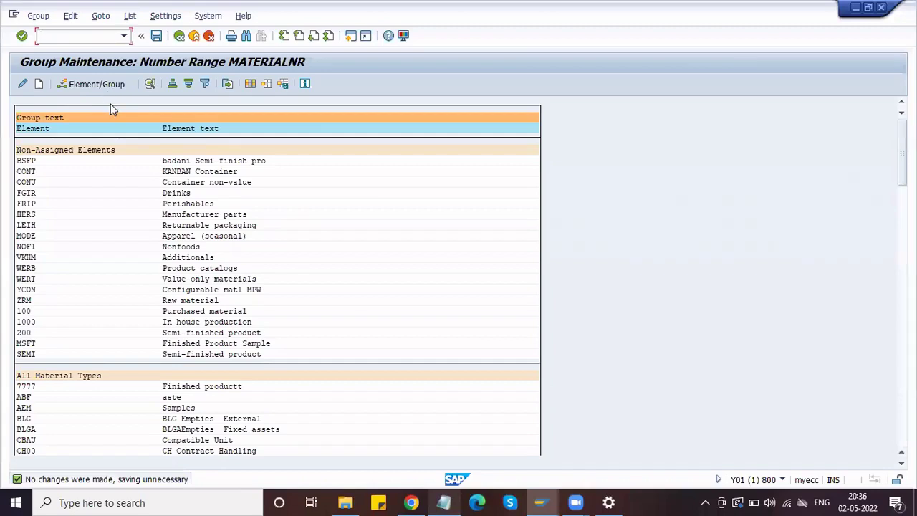
- Search the MATERIALNR group list for ZRAW and jump to the ZRAW (Honda Raw material) element
left_click(248, 37)
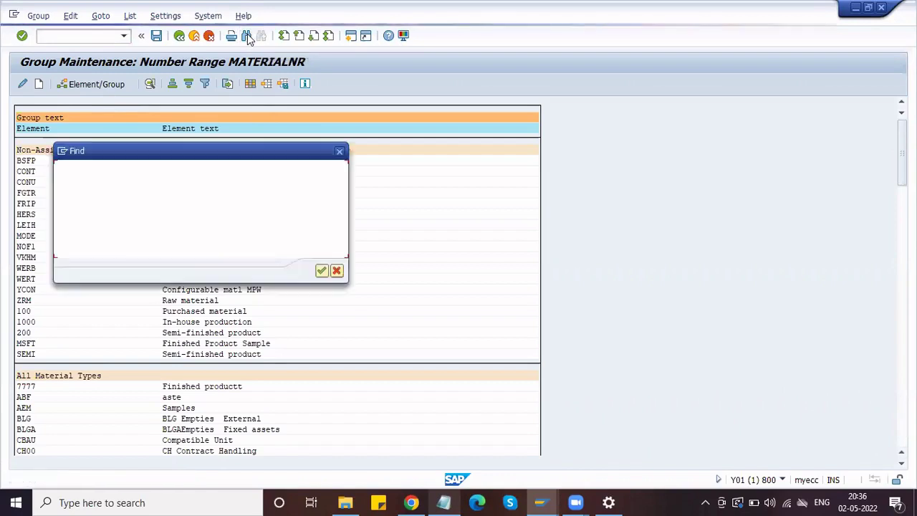
type("Z")
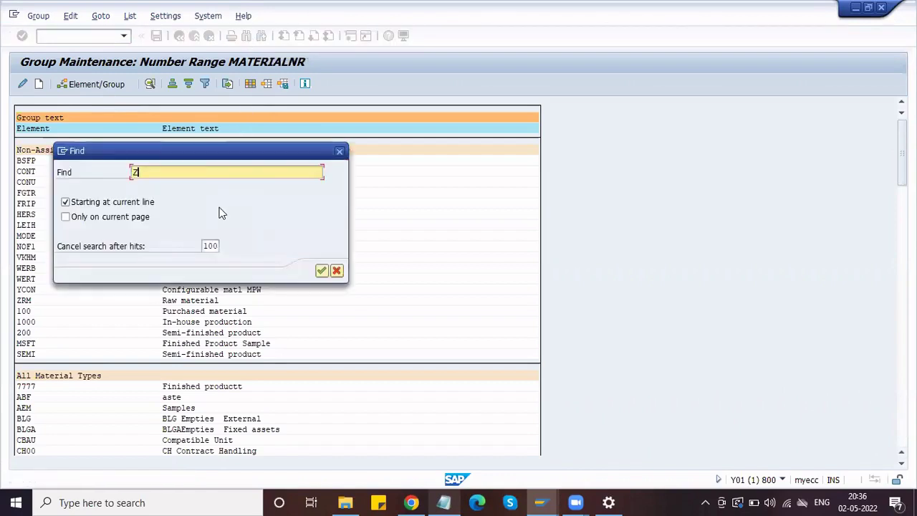
type("RAW")
key("Return")
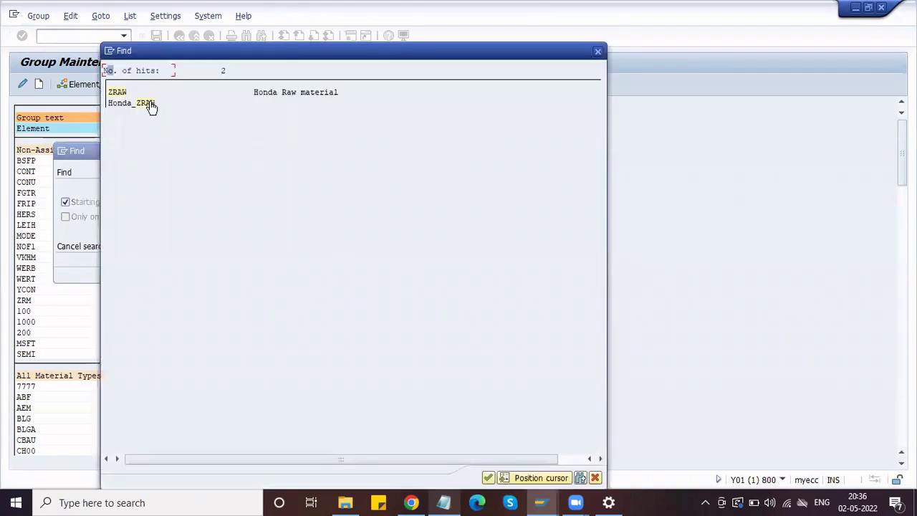
left_click(149, 103)
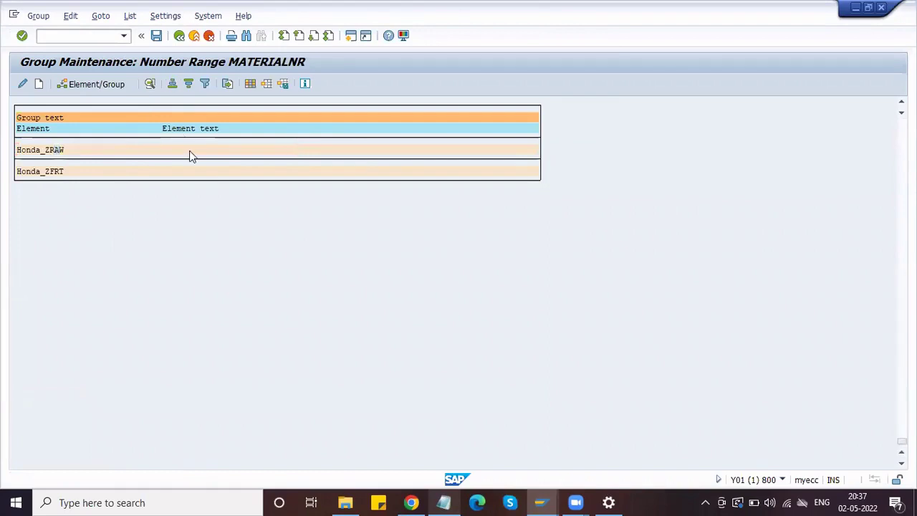
scroll(192, 156, "up", 1)
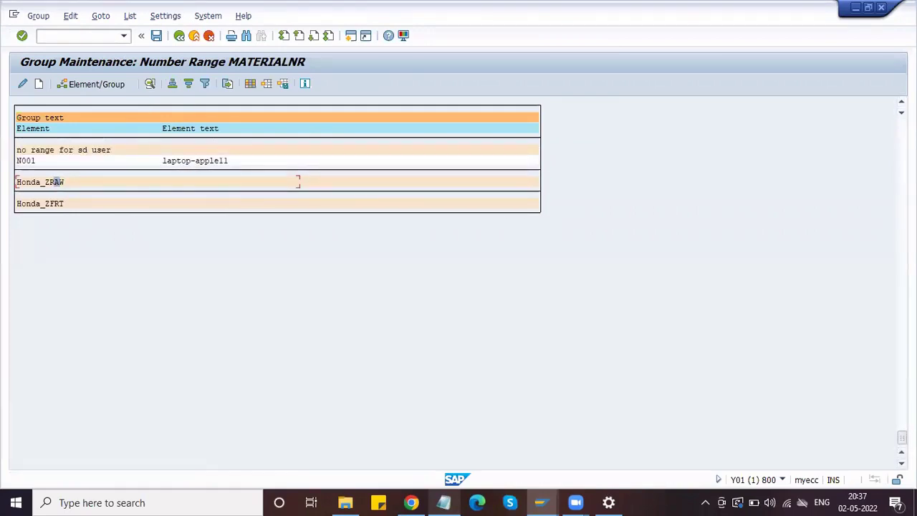
left_click_drag(902, 438, 902, 127)
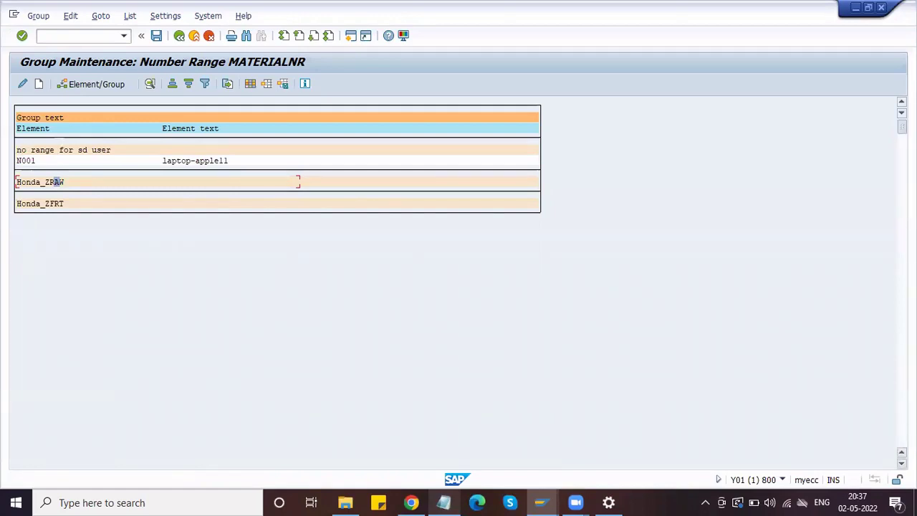
left_click(246, 36)
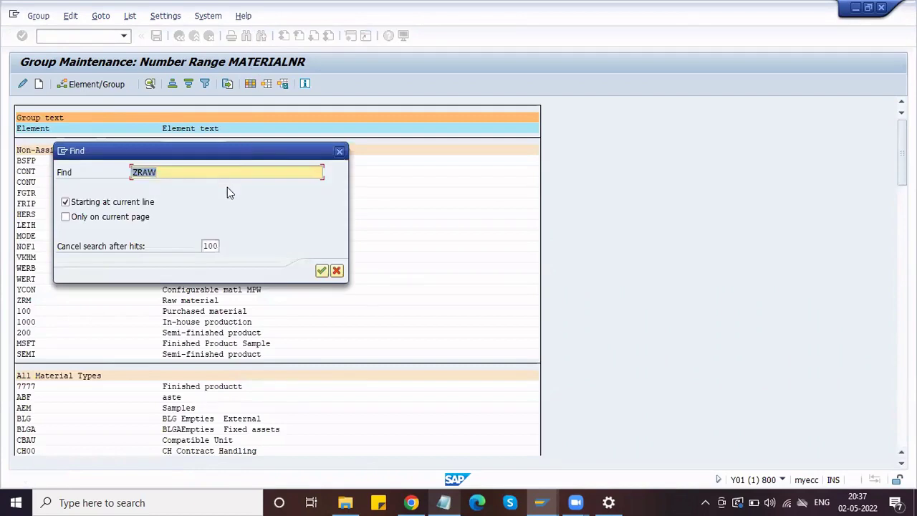
key("Return")
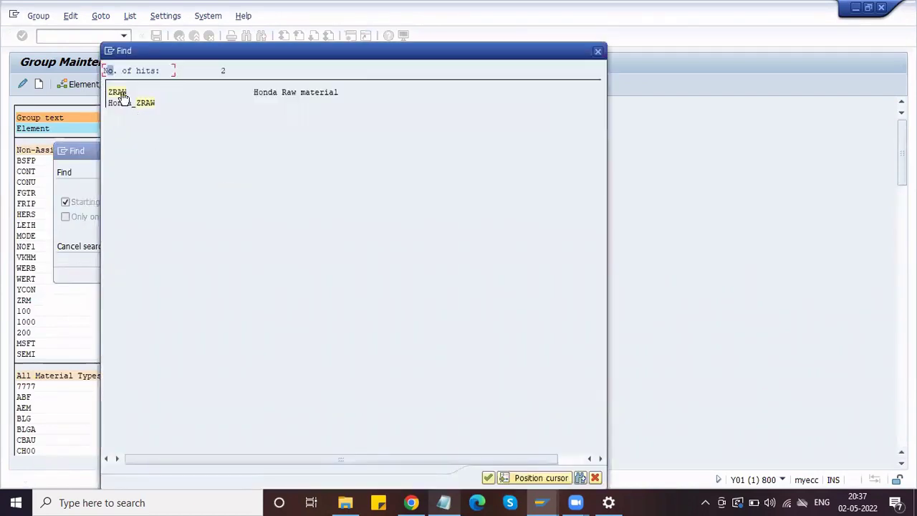
left_click(119, 93)
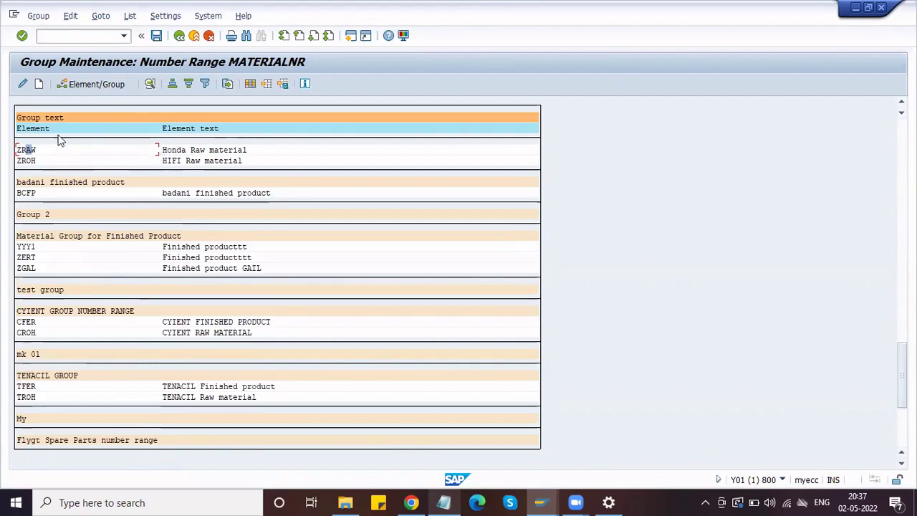
- Move the ZRAW element into the Honda_ZRAW number range group
left_click(76, 83)
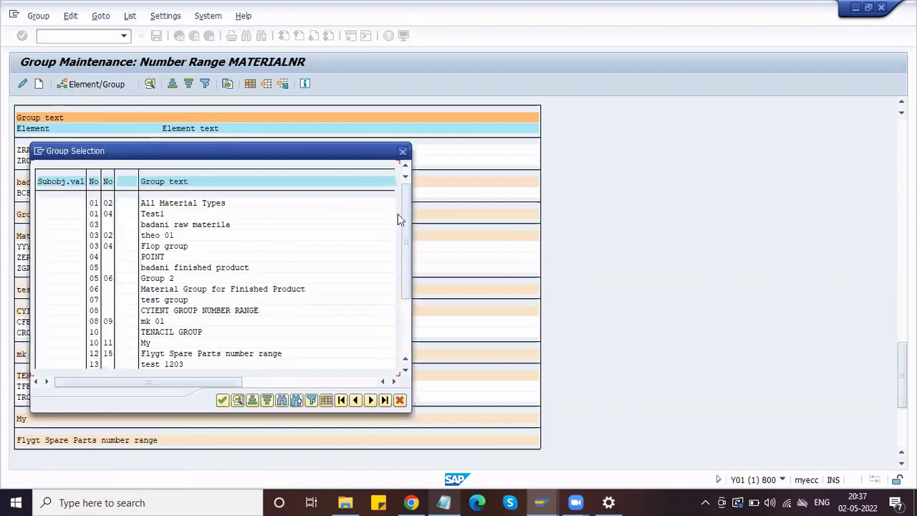
left_click_drag(407, 242, 403, 352)
scroll(185, 346, "down", 3)
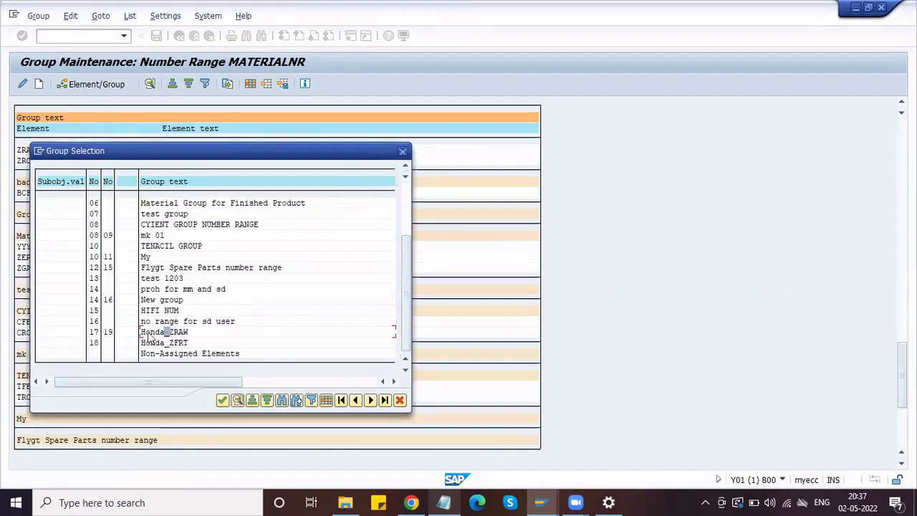
left_click(222, 401)
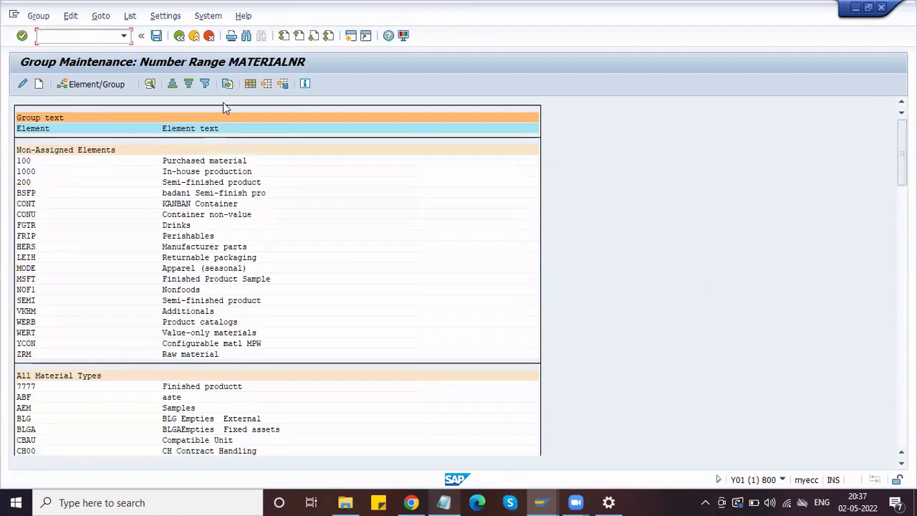
- Search the group list for ZFRT and jump to the ZFRT (Honda Finished product) element
left_click(246, 35)
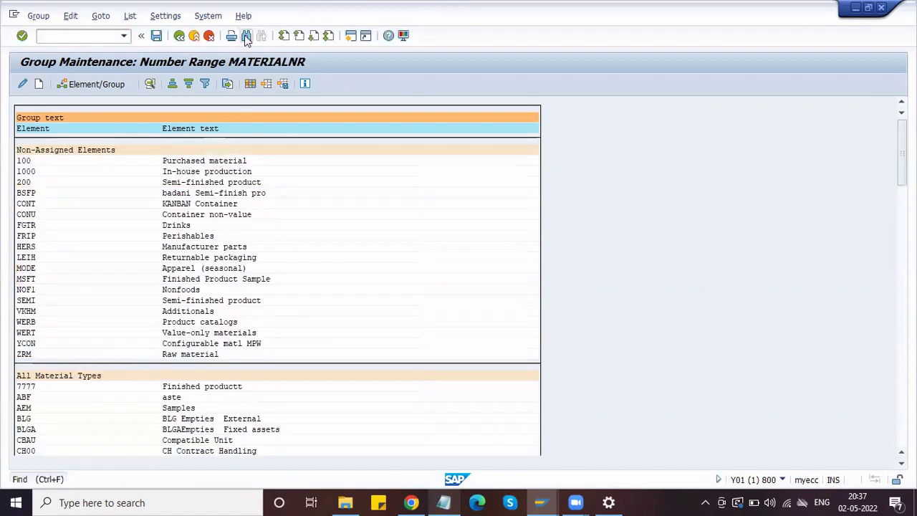
left_click(177, 173)
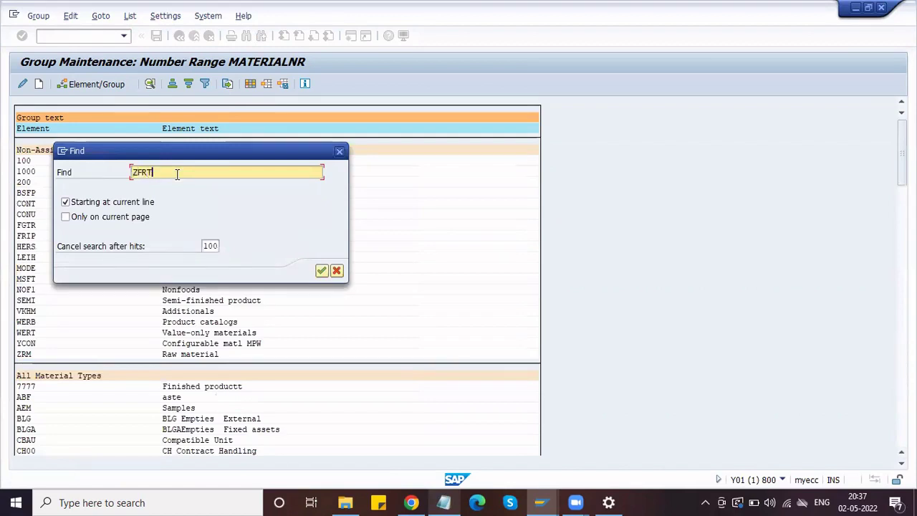
type("ZFRT")
left_click(322, 270)
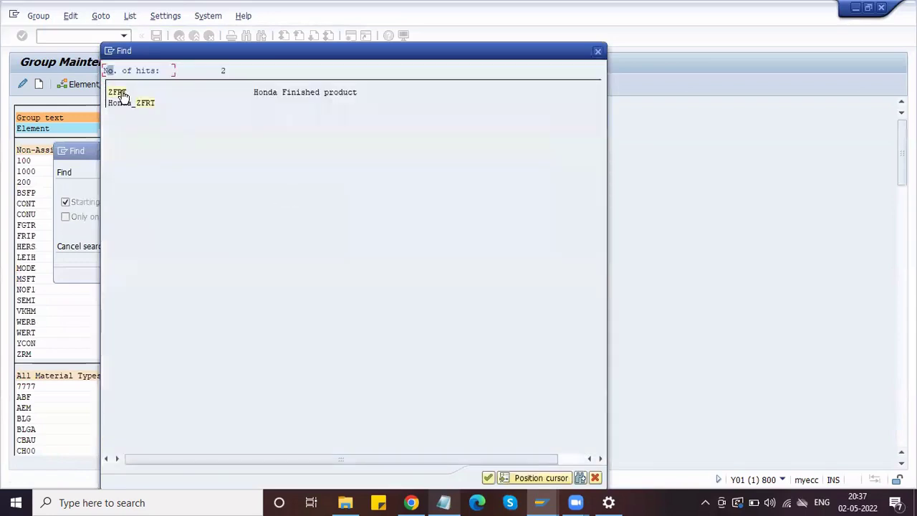
double_click(122, 96)
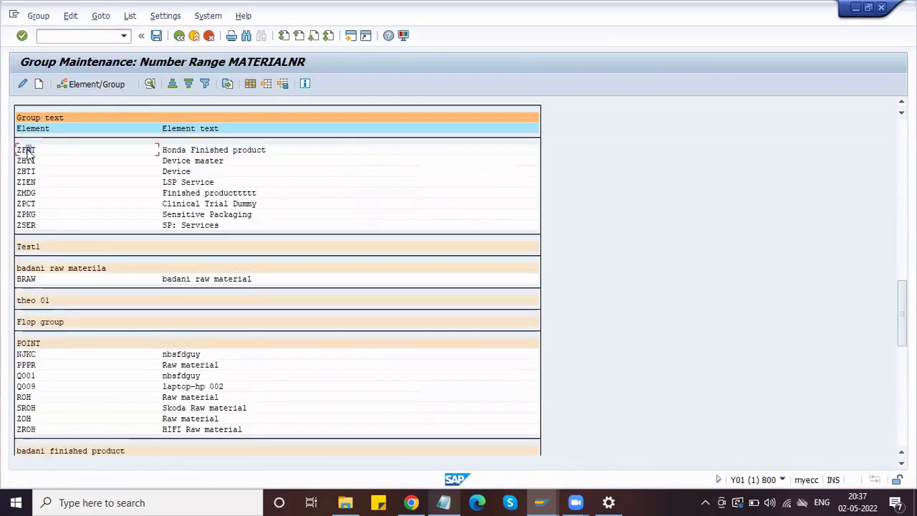
- Assign ZFRT to the Honda_ZFRT group and save the group assignments
left_click(107, 84)
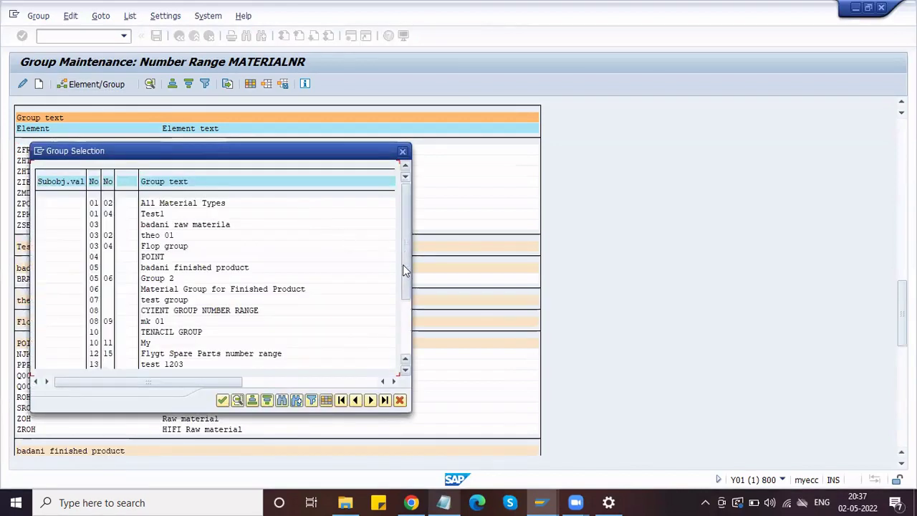
scroll(192, 343, "down", 3)
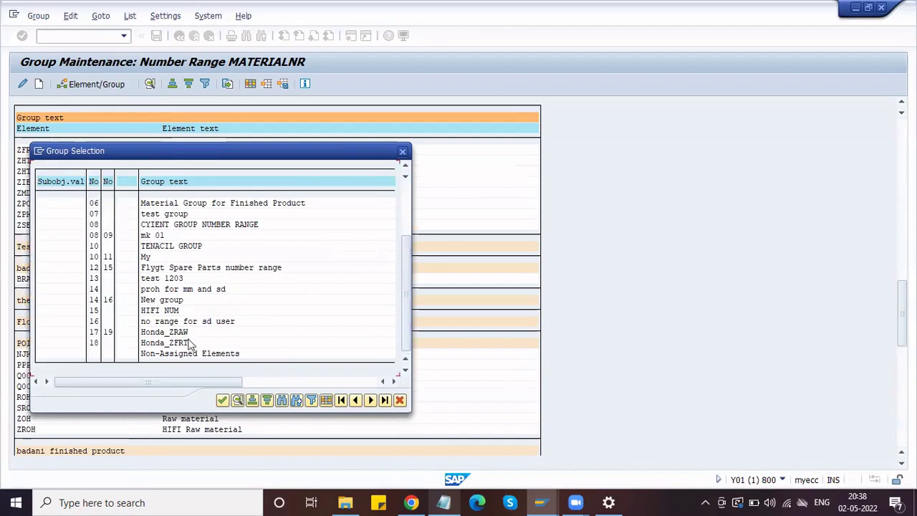
left_click(222, 401)
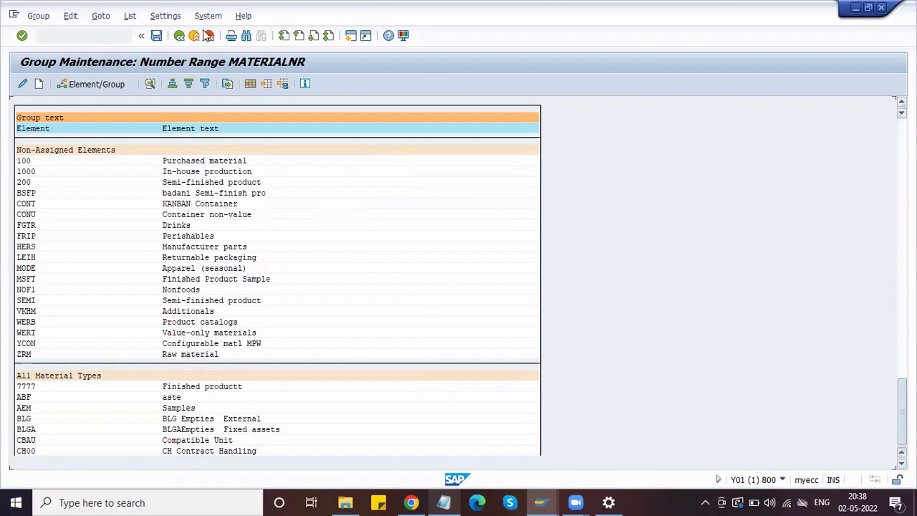
left_click(157, 36)
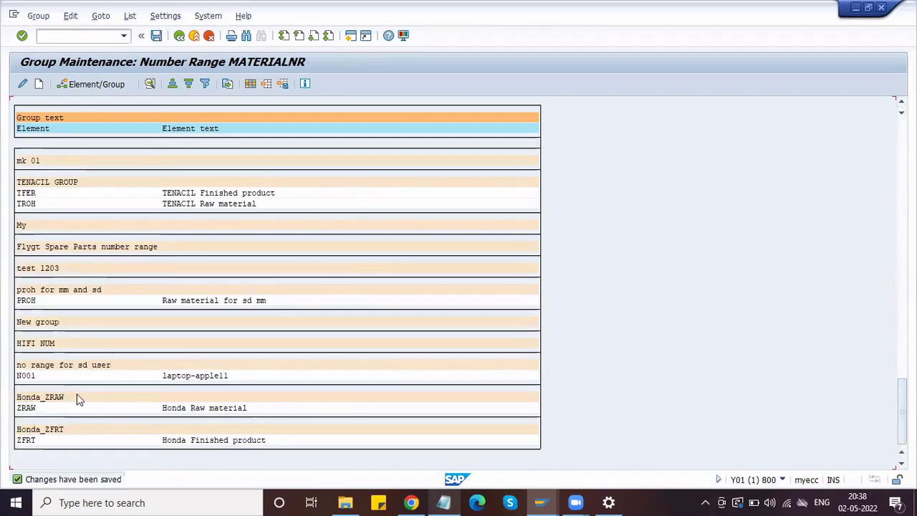
- Check the Honda_ZRAW number range intervals, then go back to the group list
left_click(38, 410)
left_click(47, 440)
double_click(39, 400)
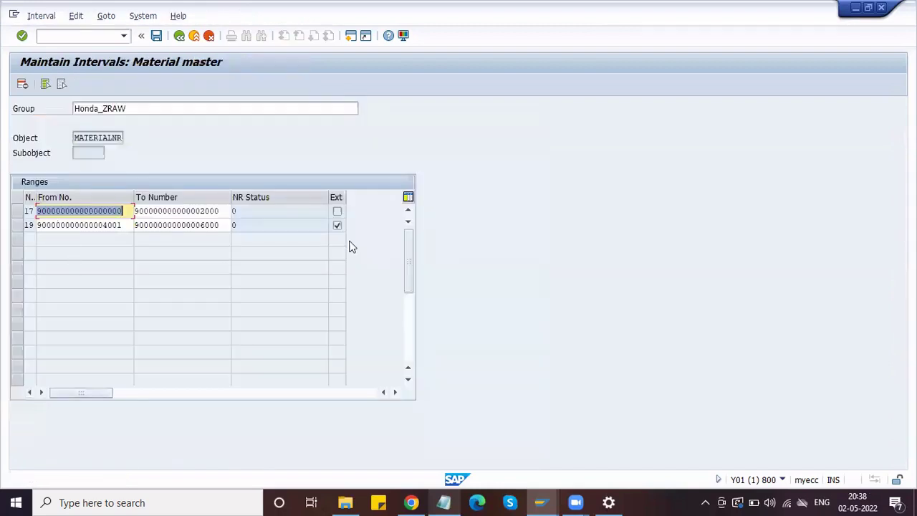
left_click(180, 35)
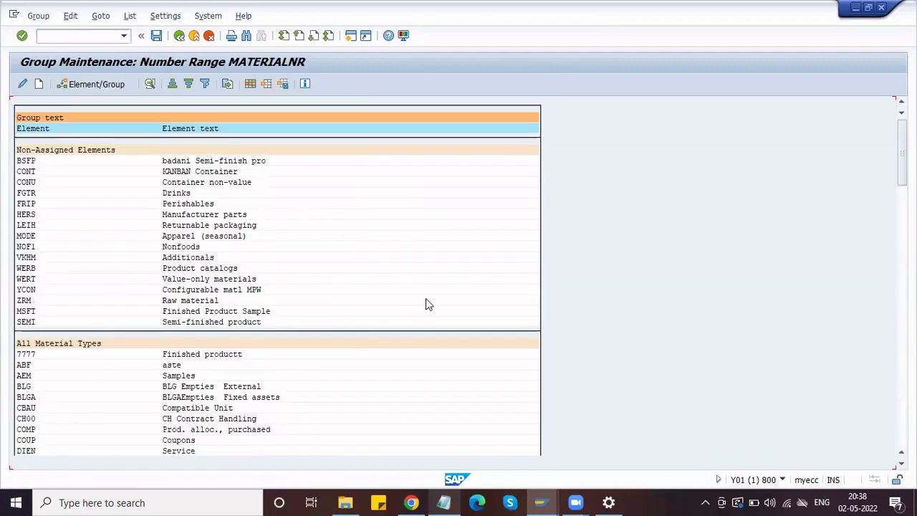
- Review the Material Type and material group notes and back out to the material master number range overview
left_click(439, 502)
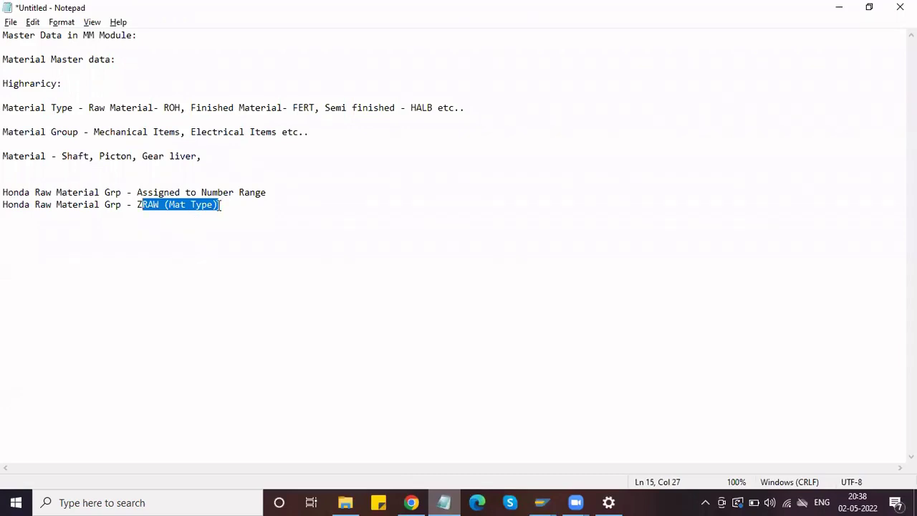
left_click(836, 8)
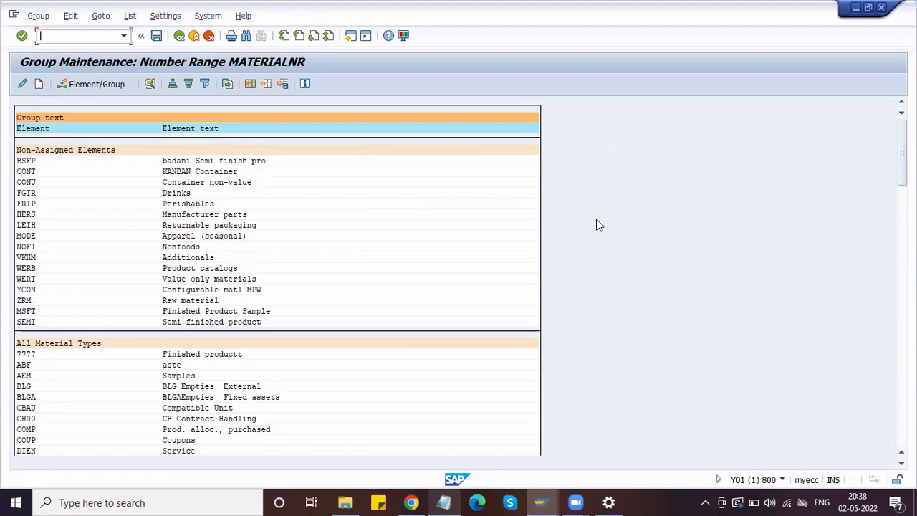
left_click(179, 35)
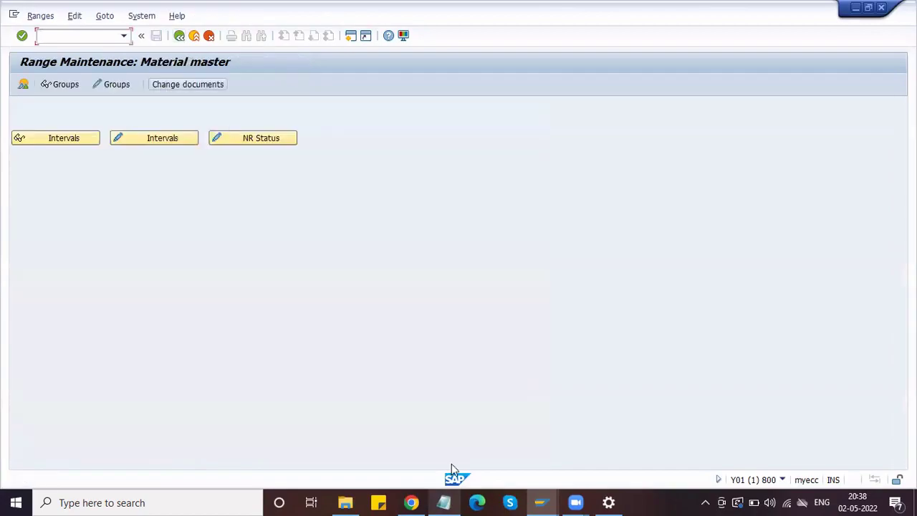
left_click(445, 503)
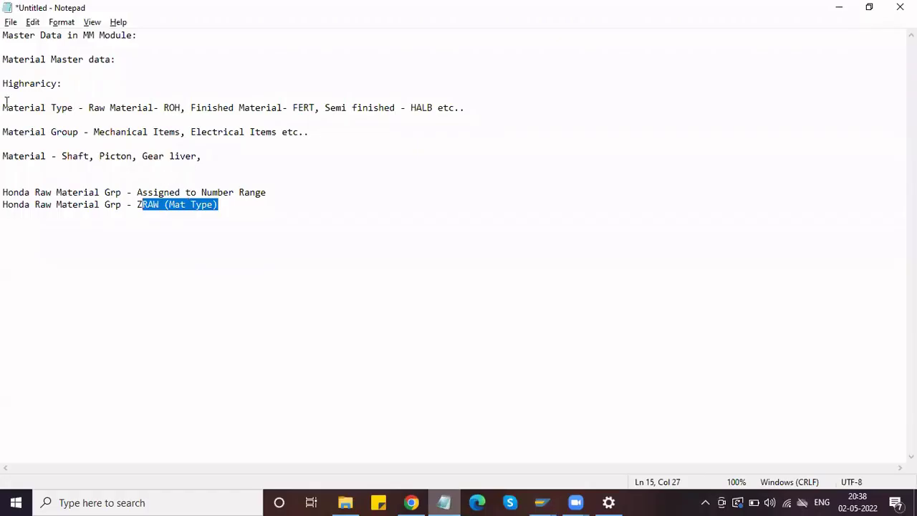
left_click_drag(73, 107, 3, 107)
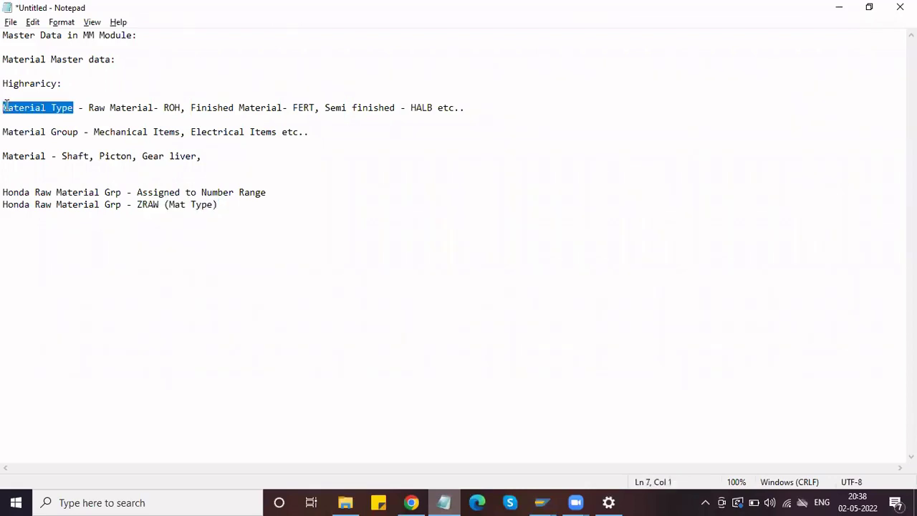
left_click_drag(85, 132, 4, 156)
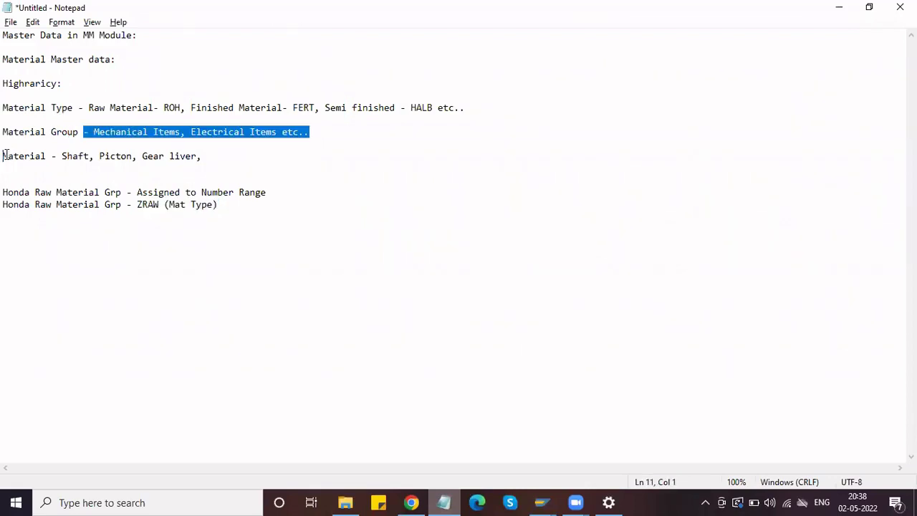
left_click(840, 8)
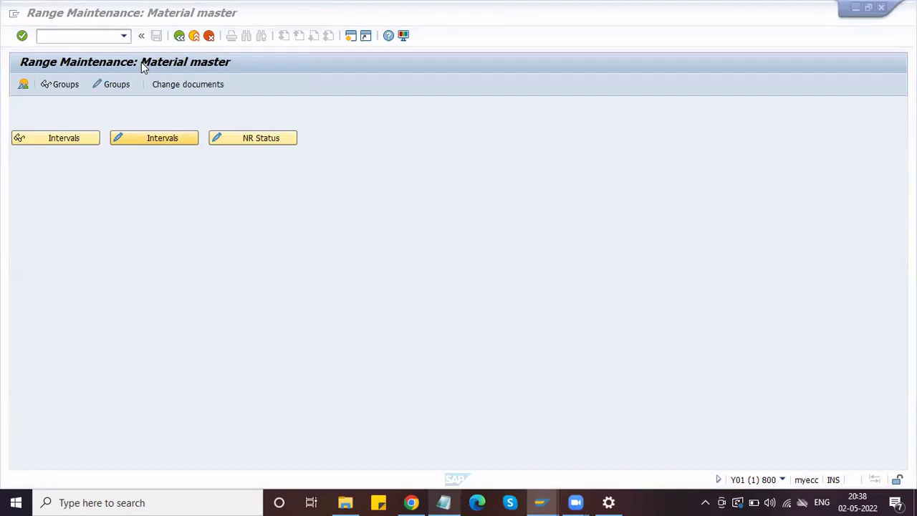
- Back out to the IMG tree and run Define Material Groups under Settings for Key Fields
left_click(179, 35)
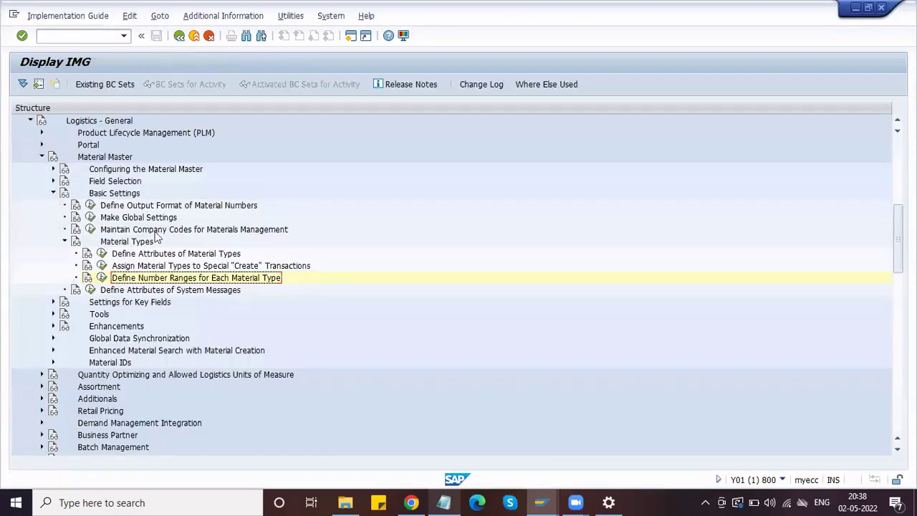
left_click(63, 242)
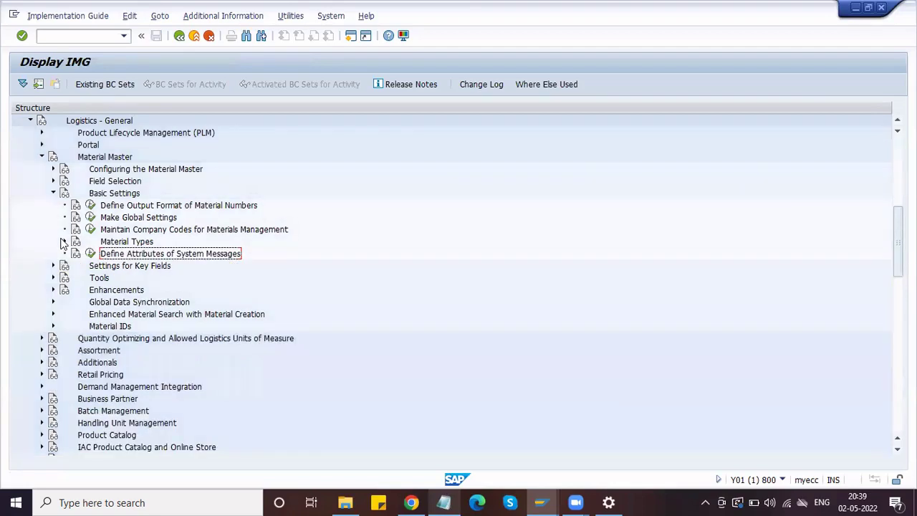
left_click(55, 267)
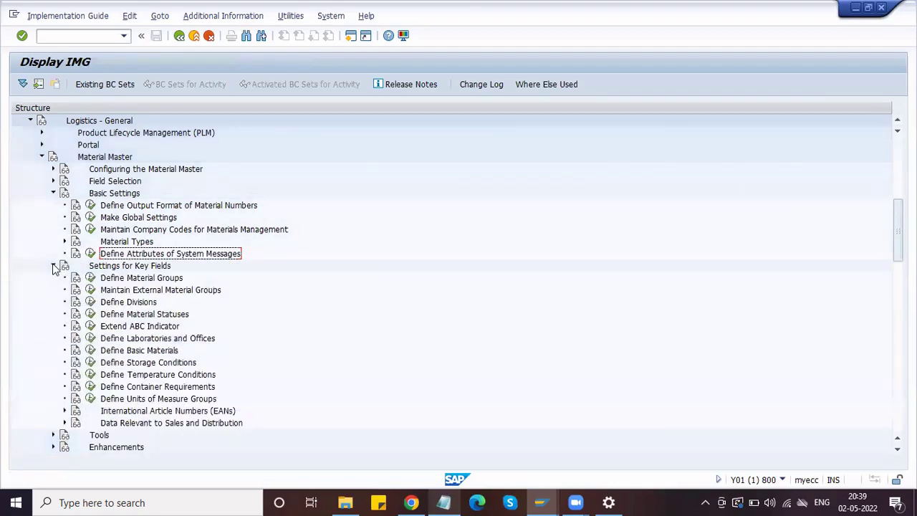
left_click(123, 280)
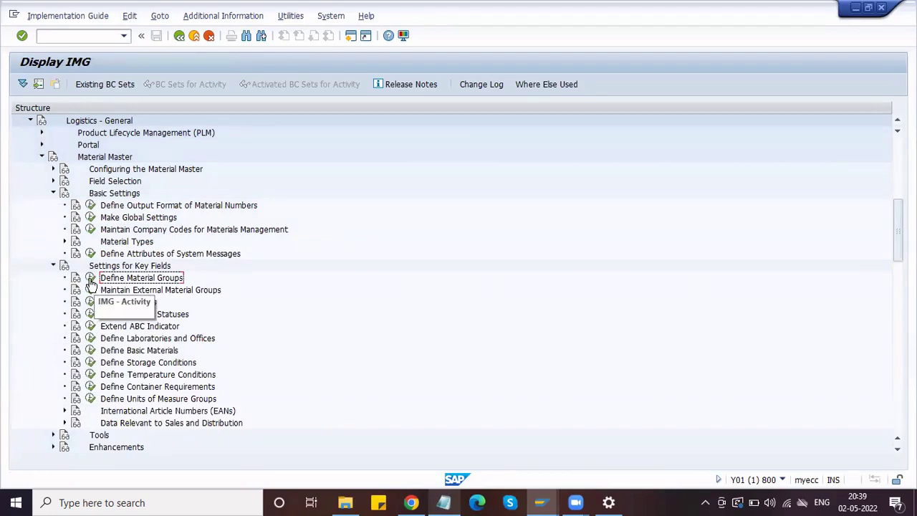
left_click(90, 279)
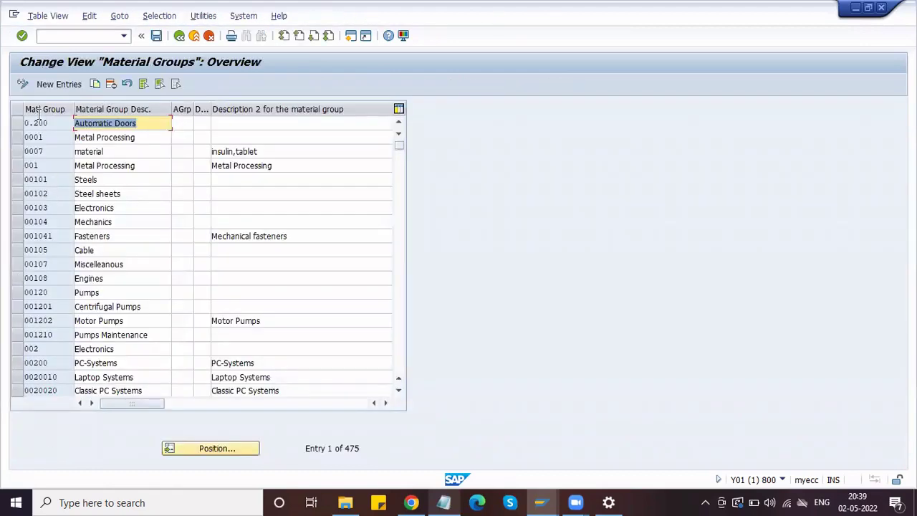
- Add material group H_MECH with the description Honda Mech Items
left_click(64, 89)
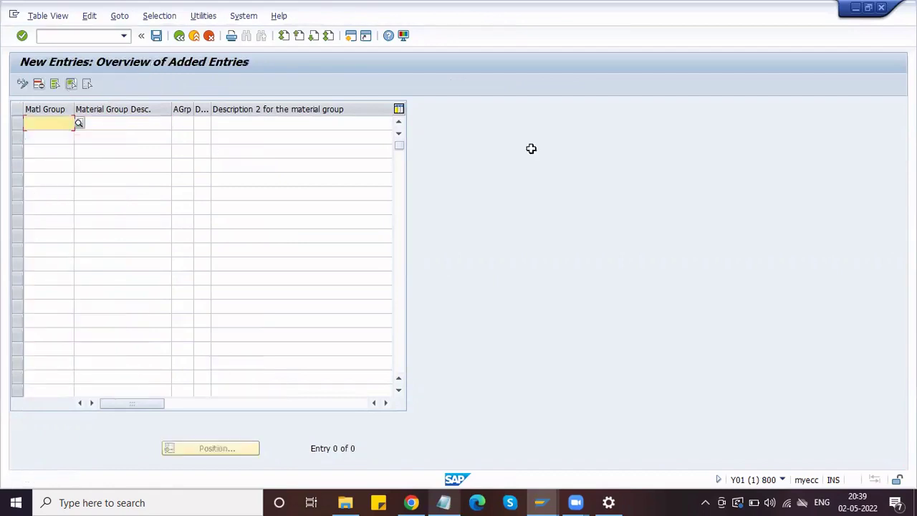
type("H")
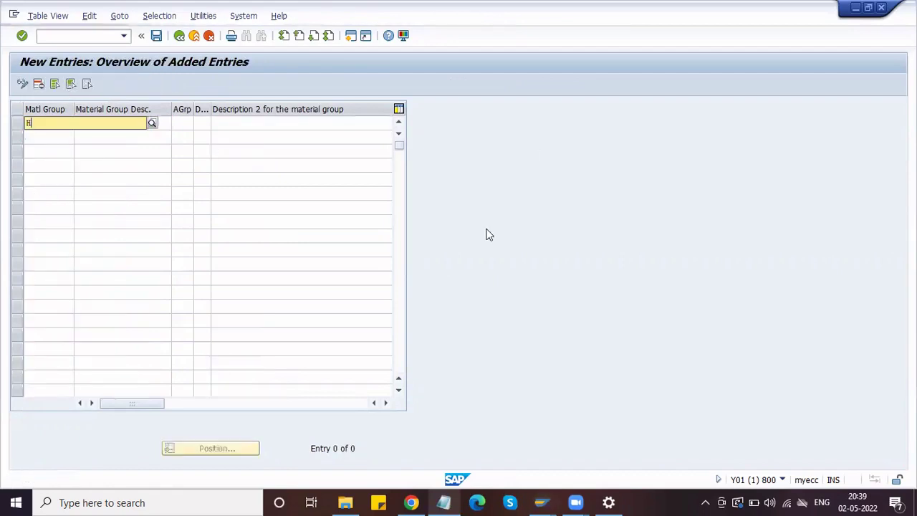
type("_M")
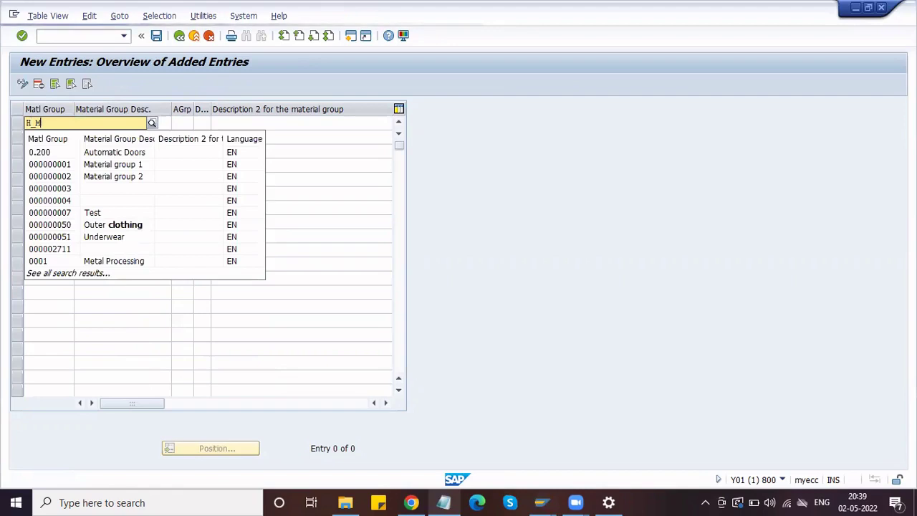
type("ECH")
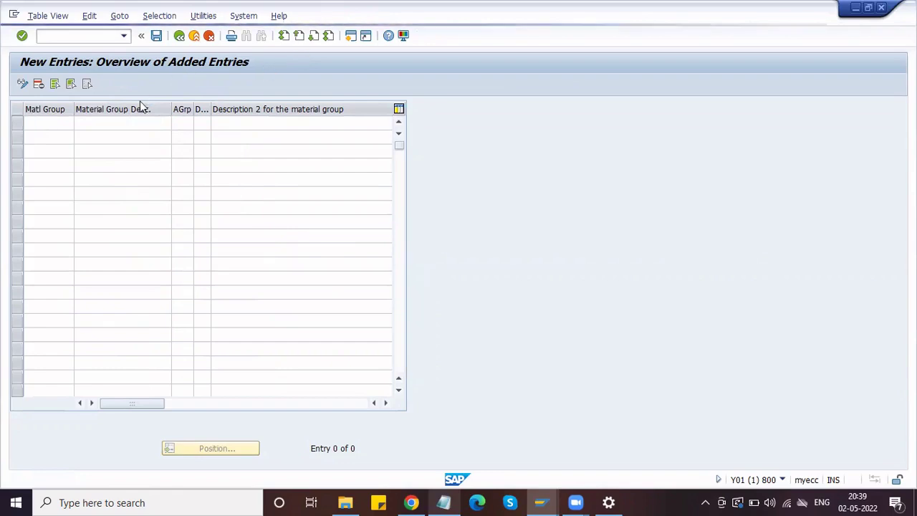
left_click(91, 125)
type("Honda")
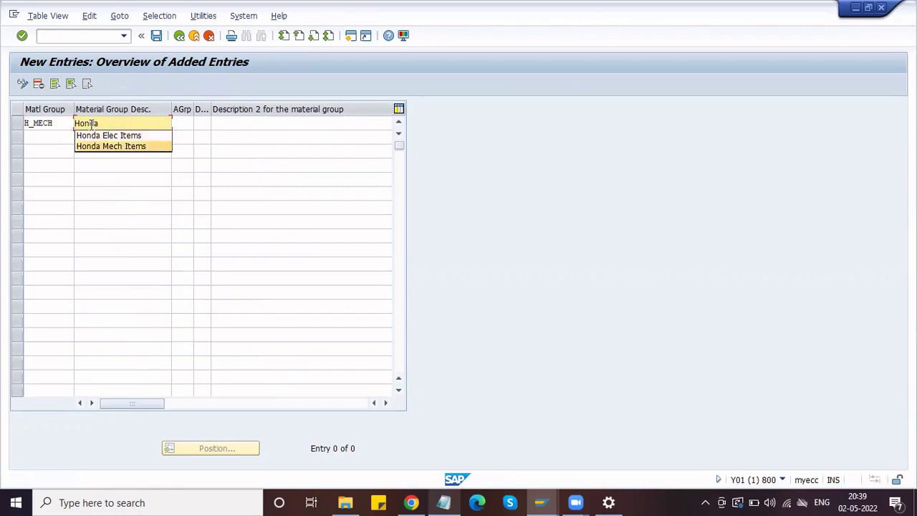
key("Return")
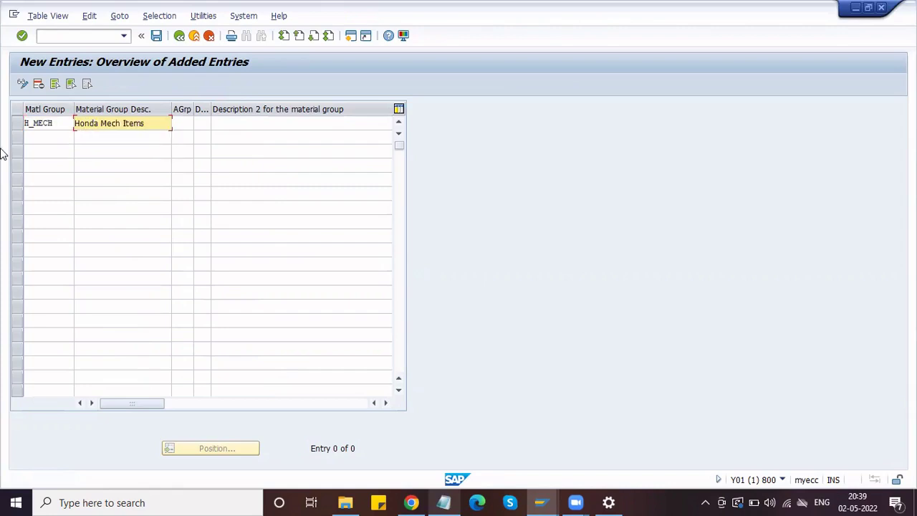
- Add material group H_ELEC with the description Honda Elec Items and confirm both entries
left_click(40, 137)
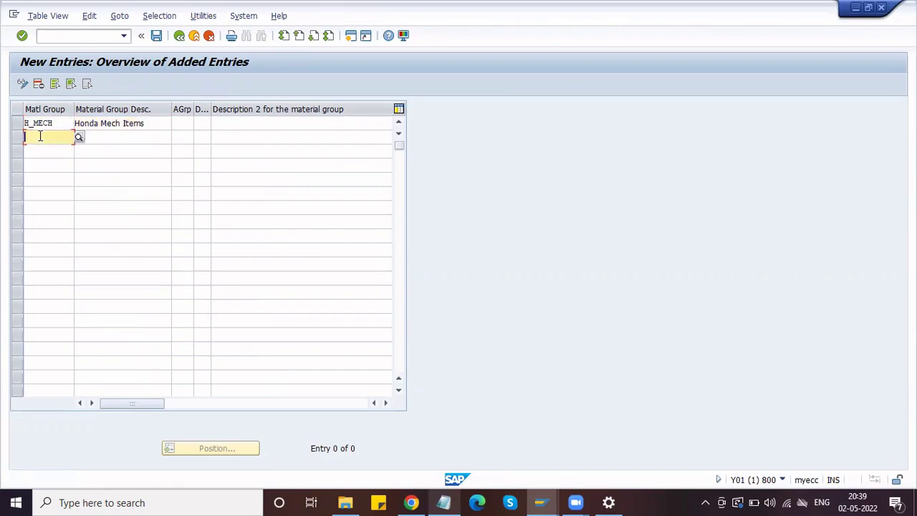
type("H_elec")
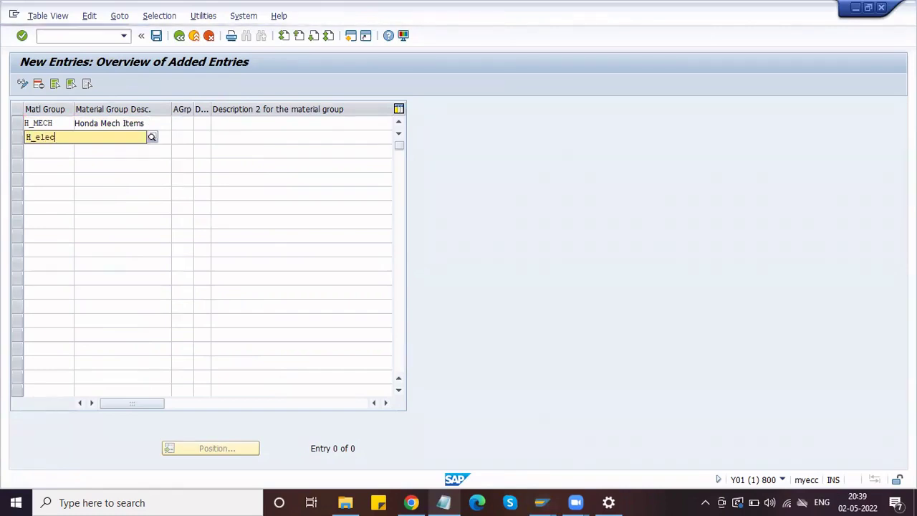
key("BackSpace")
key("BackSpace")
key("BackSpace")
key("BackSpace")
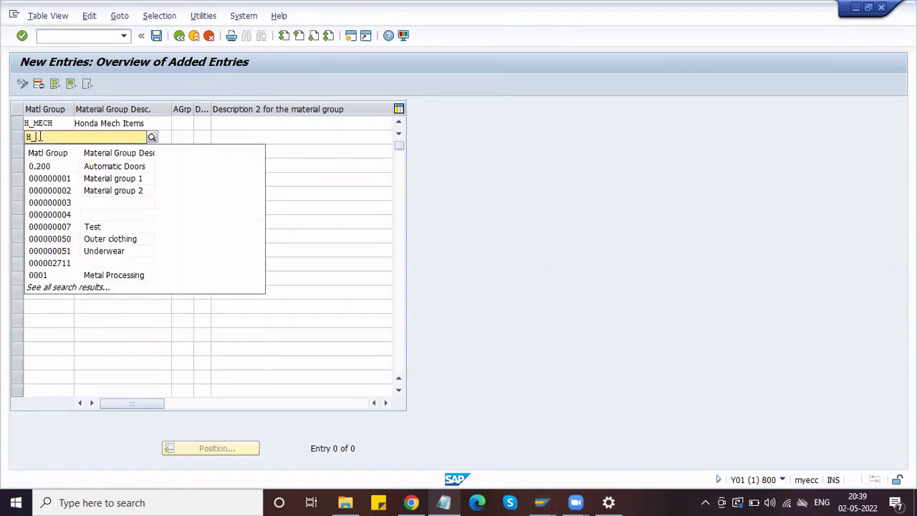
type("ELEC")
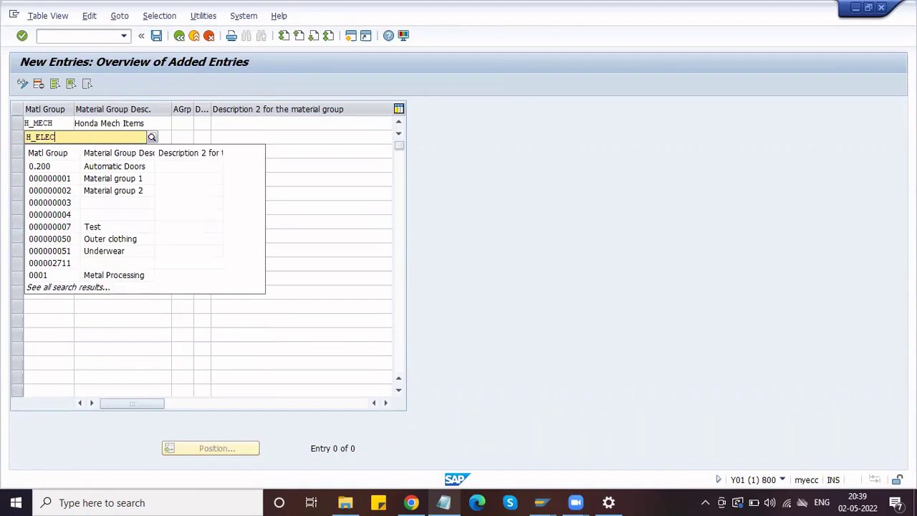
left_click(282, 134)
left_click(98, 137)
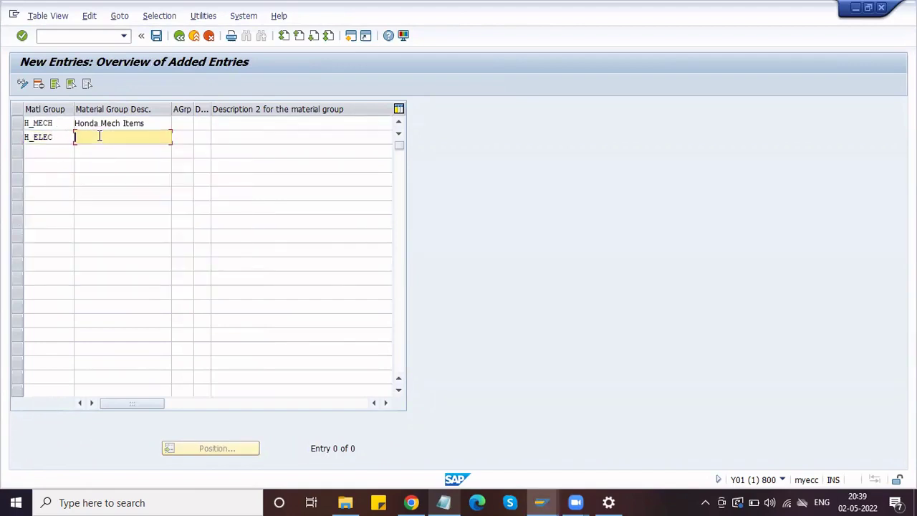
type("H")
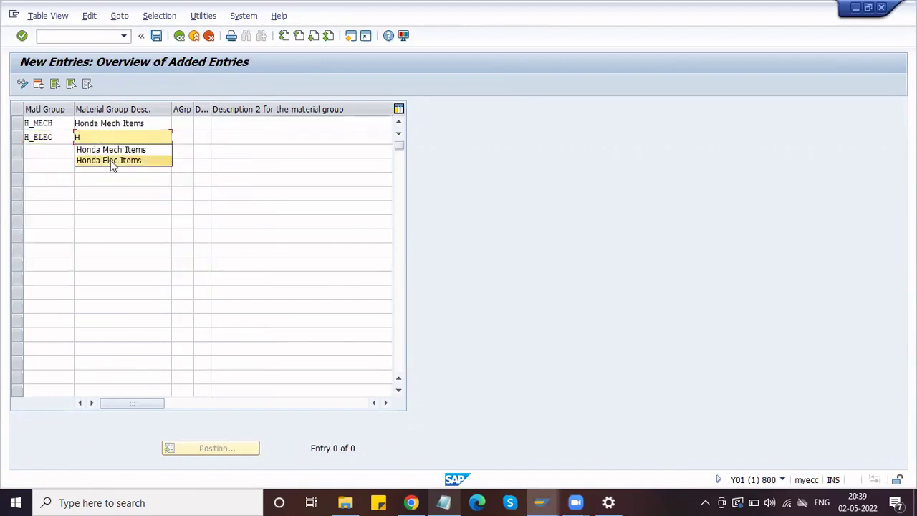
left_click(111, 160)
key("Return")
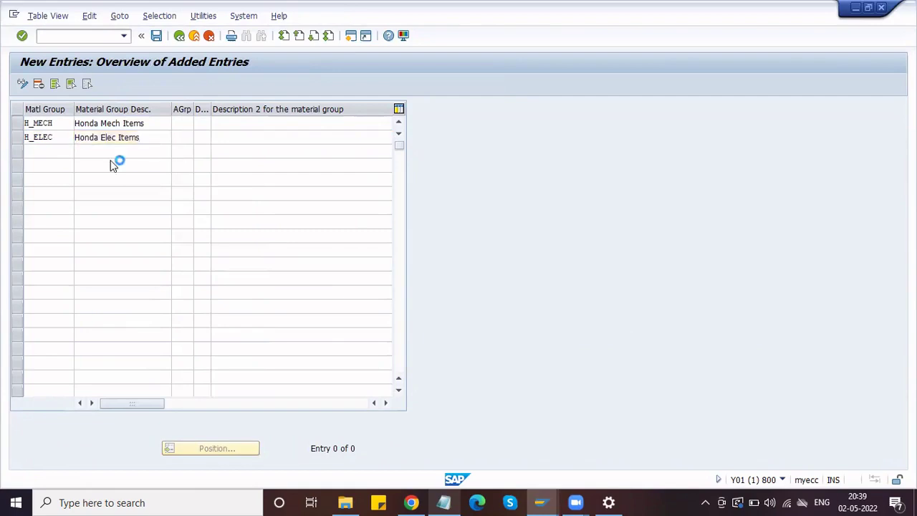
- Save the H_MECH and H_ELEC material groups under the proposed customizing request
left_click(156, 36)
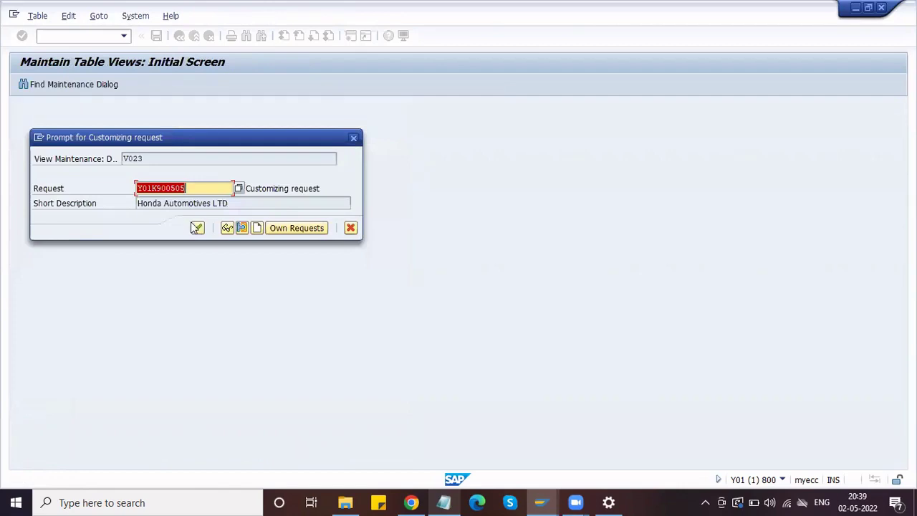
left_click(198, 228)
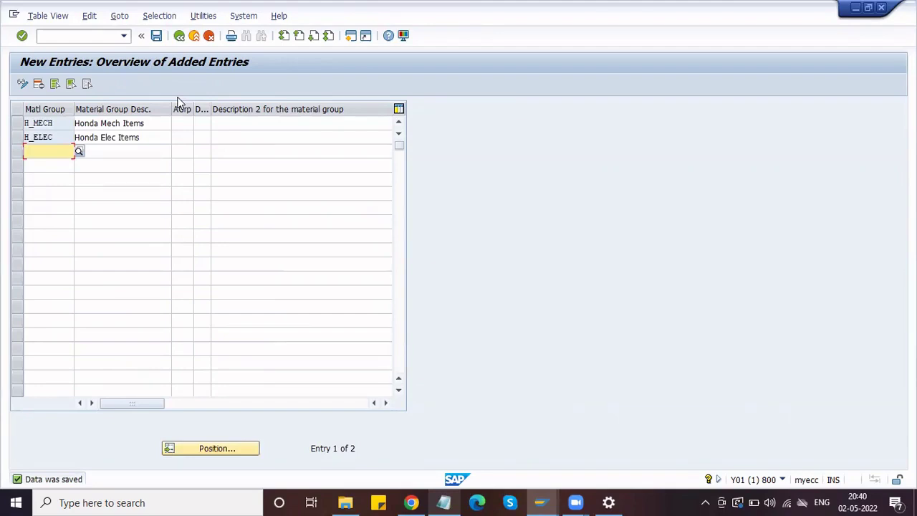
left_click(443, 503)
- Append a 'Transaction codes -' heading below the notes, with a 'Create - MM01' line under it
left_click(256, 204)
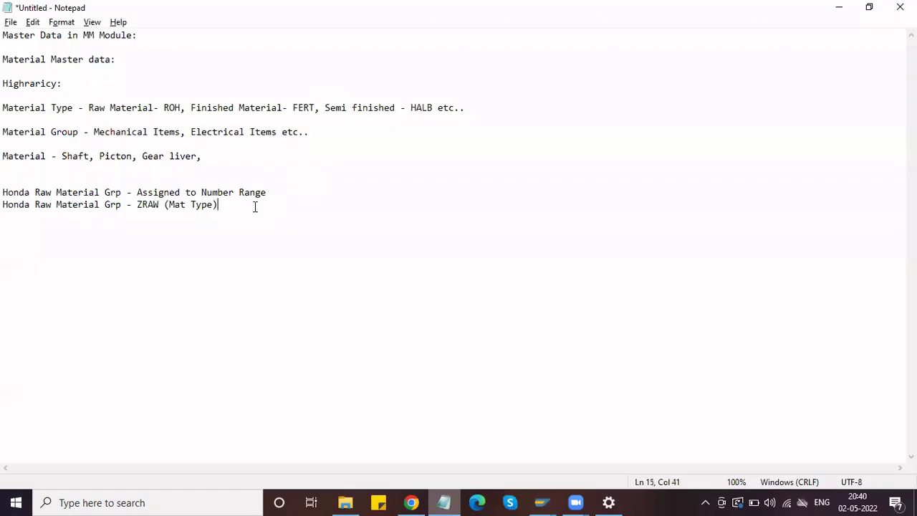
key("Return")
key("Return")
type("Transaction codes")
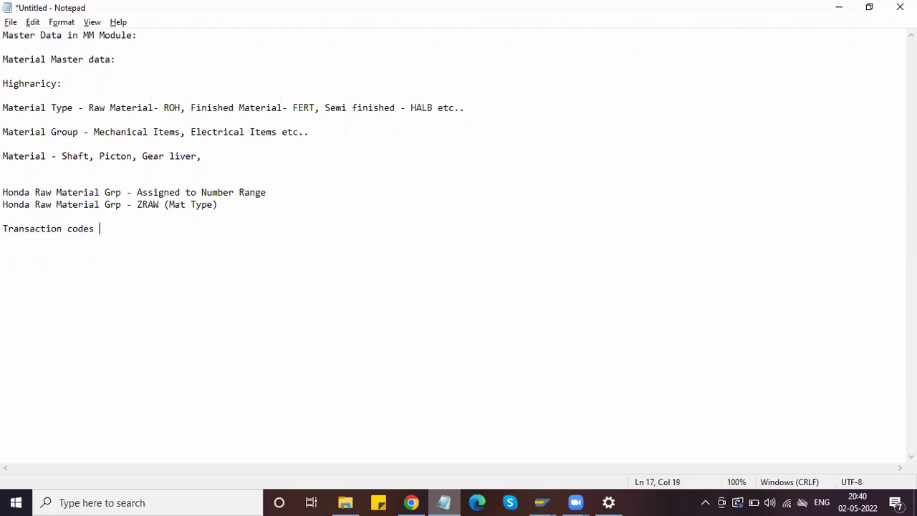
type(" -")
key("Return")
key("Return")
type("MM01")
key("Left")
key("Left")
key("Left")
key("Left")
type("Create -")
left_click(106, 248)
- Add lines 'Changes - MM02', 'Display - MM03' and 'List of Materials - MM60' below Create - MM01
key("Return")
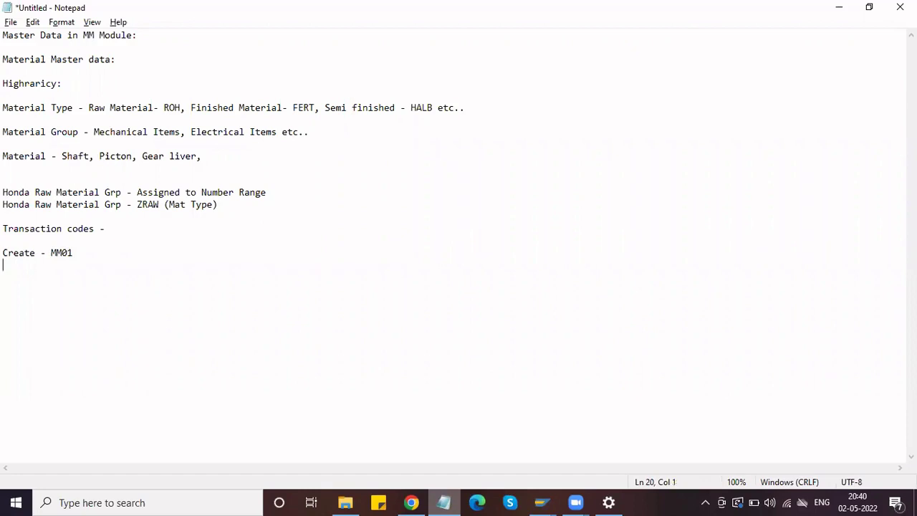
type("Changes - MM03")
key("BackSpace")
type("2")
key("Return")
type("D")
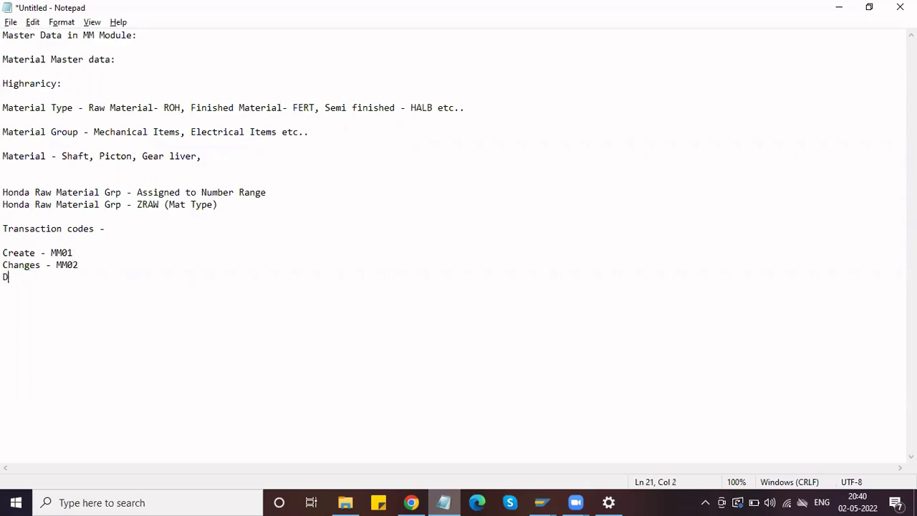
type("isplay - MM003")
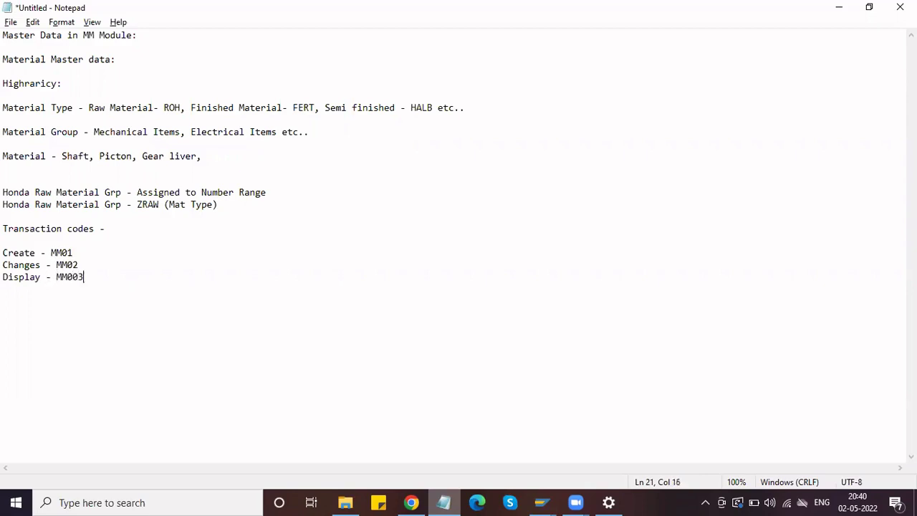
key("BackSpace")
key("BackSpace")
type("3")
key("Return")
type("List of Mater")
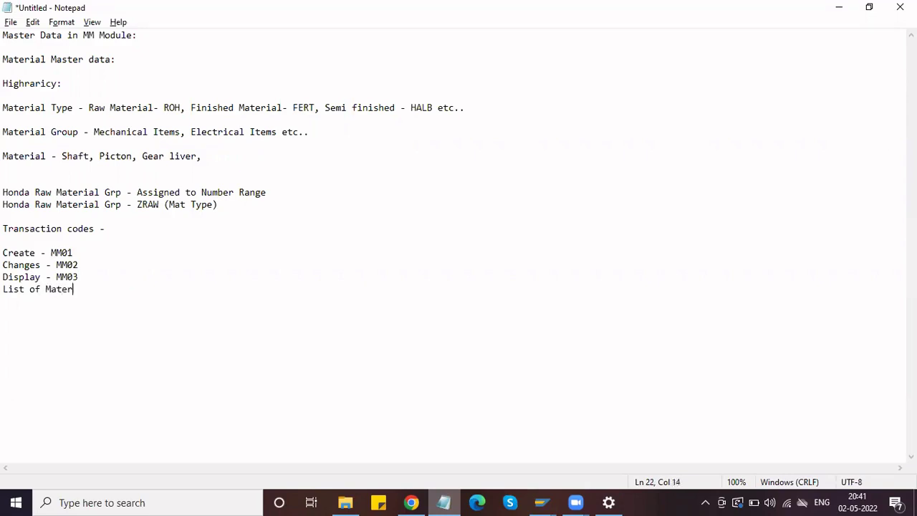
type("ials -")
type("MM60")
- Bring the material group entries window back to the front and open a second SAP session
left_click(541, 501)
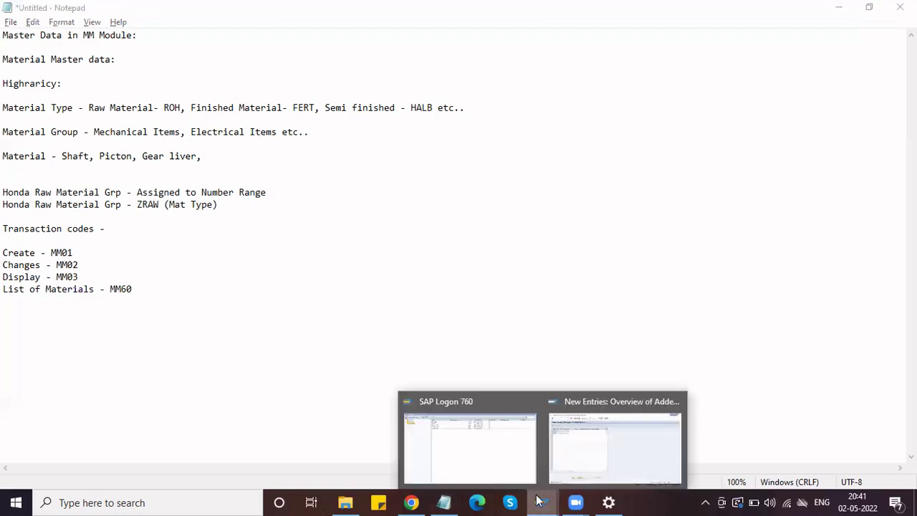
left_click(571, 434)
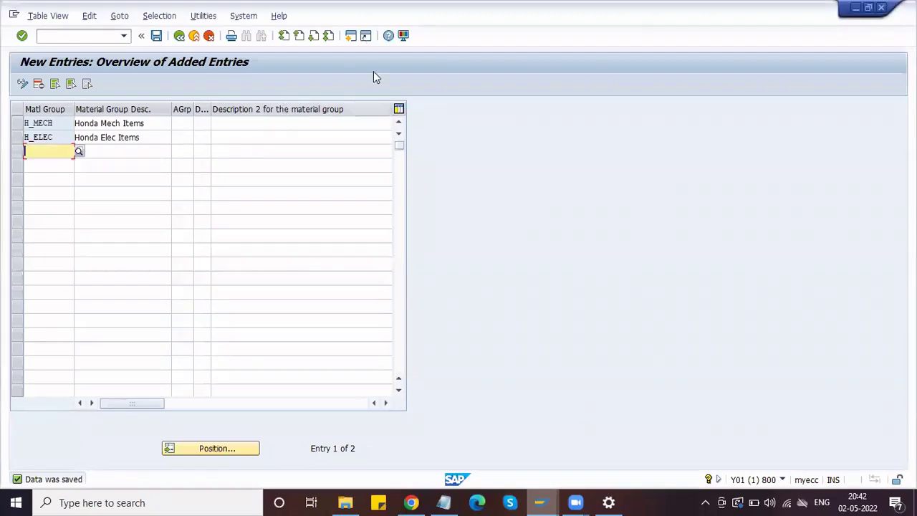
left_click(425, 94)
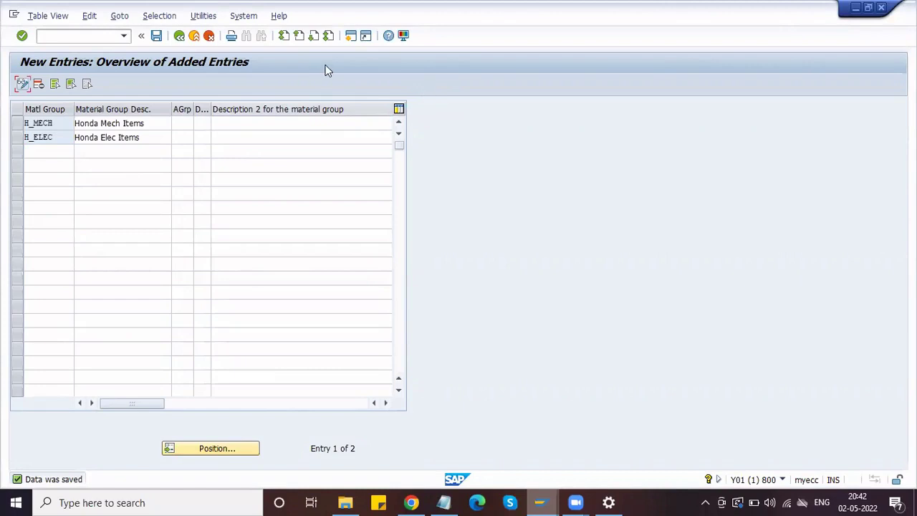
left_click(350, 37)
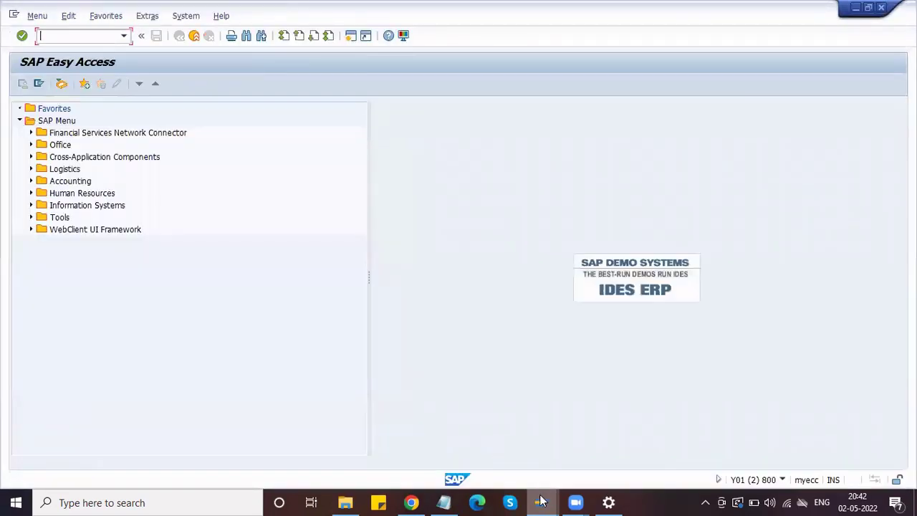
- From the SAP Easy Access window, run MM01 to reach the Create Material initial screen
left_click(543, 501)
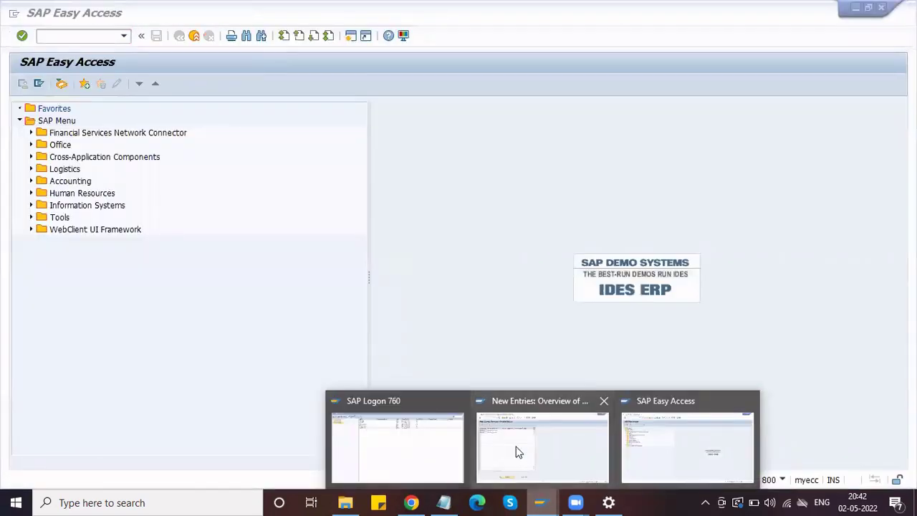
left_click(721, 447)
left_click(69, 36)
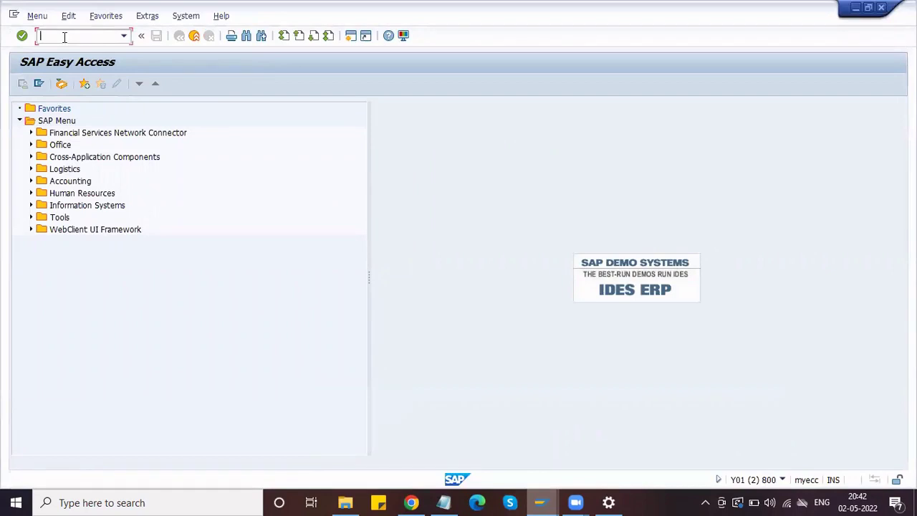
type("MM01")
key("Return")
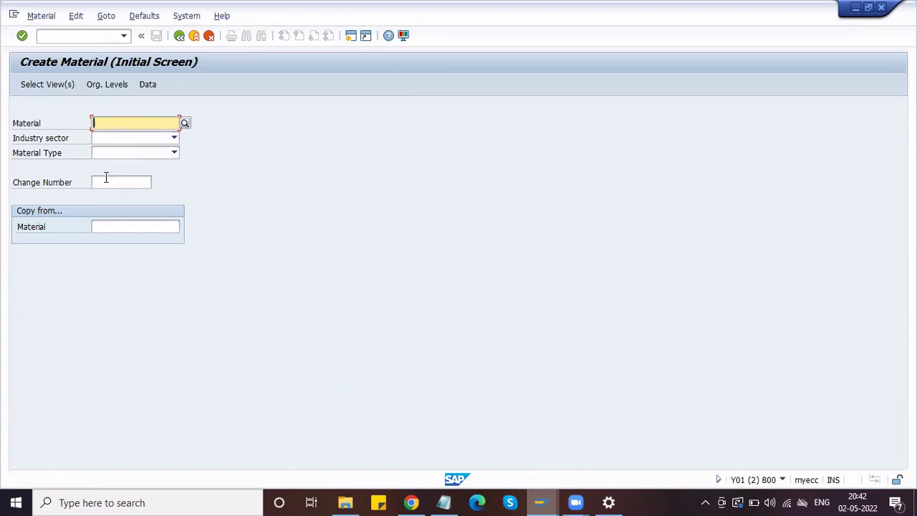
- Set the industry sector to M Mechanical Engineering
left_click(99, 227)
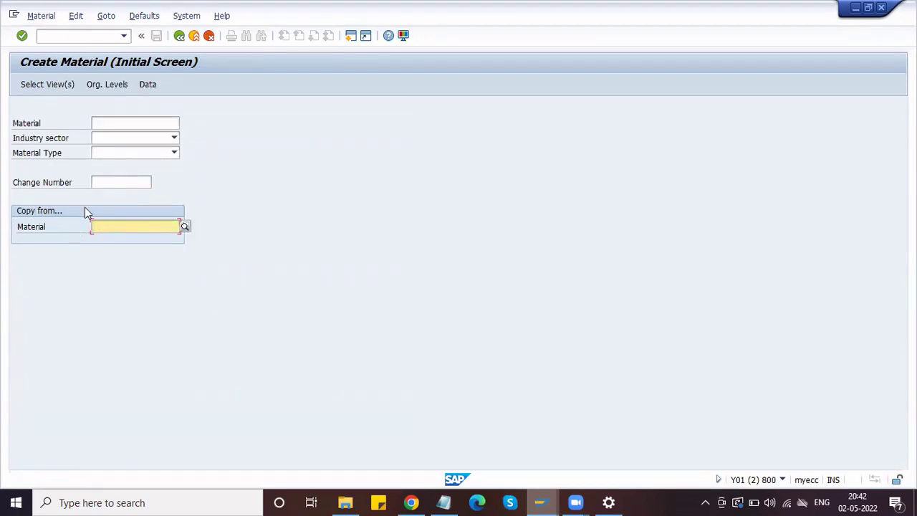
left_click(107, 137)
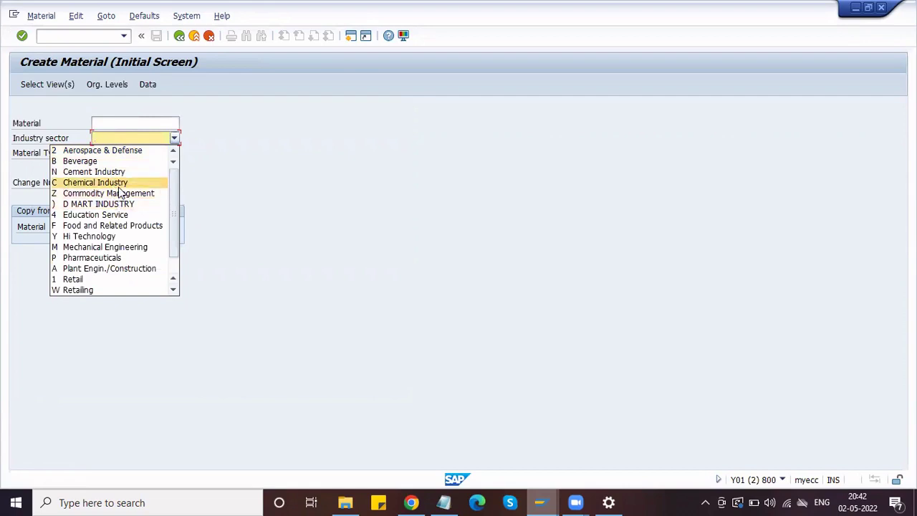
left_click(129, 248)
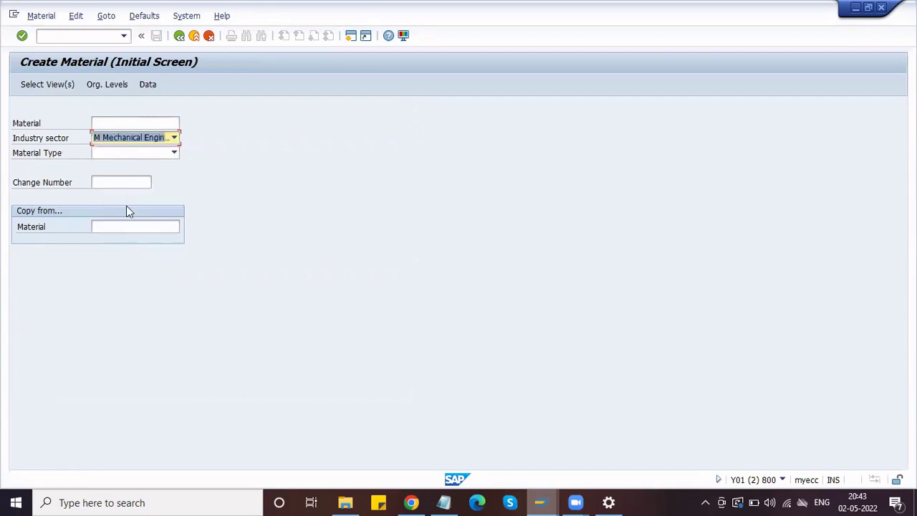
- Choose material type ZRAW Honda Raw material and open the view selection
left_click(116, 157)
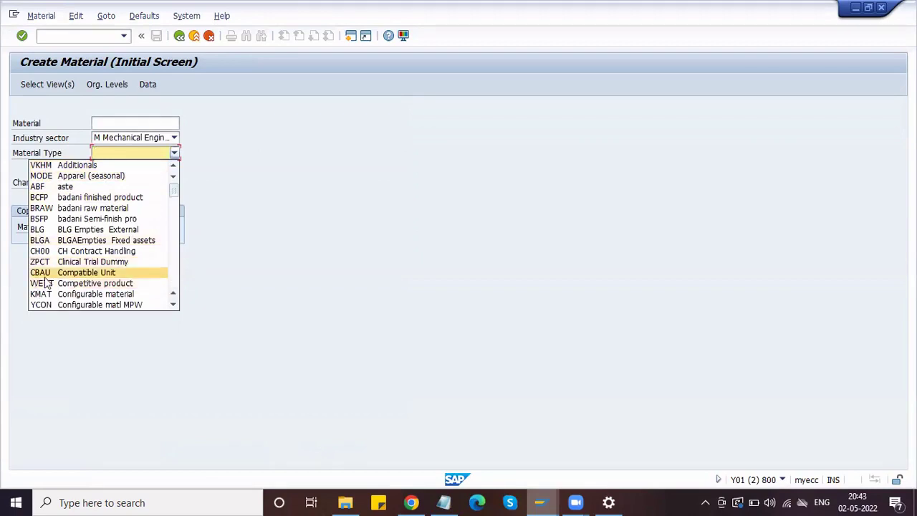
scroll(43, 280, "down", 4)
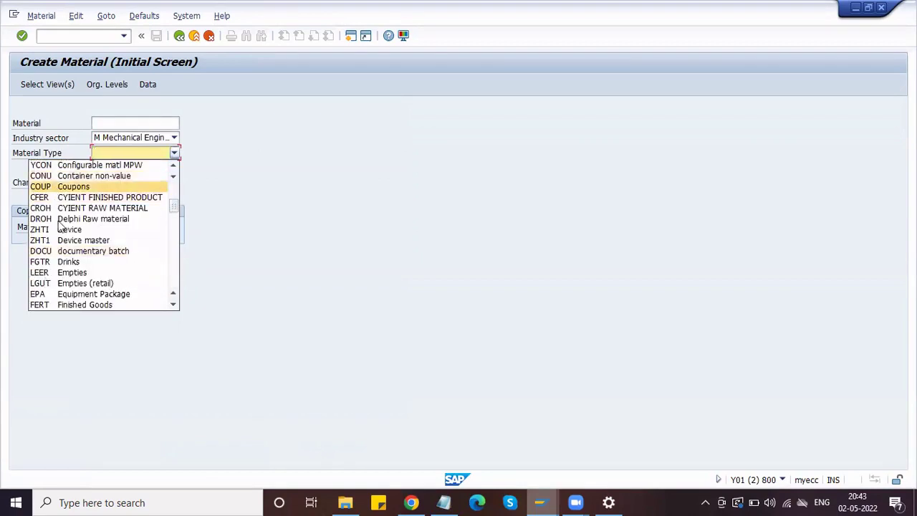
key("Down")
key("Down")
key("Down")
key("Down")
key("Down")
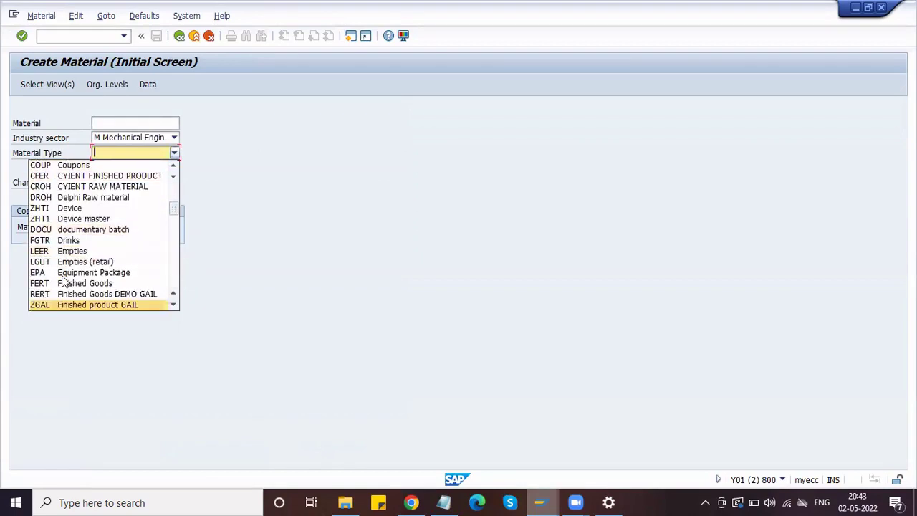
key("Down")
key("Down")
key("Down")
key("Down")
key("Down")
key("Down")
key("Down")
key("Down")
key("Down")
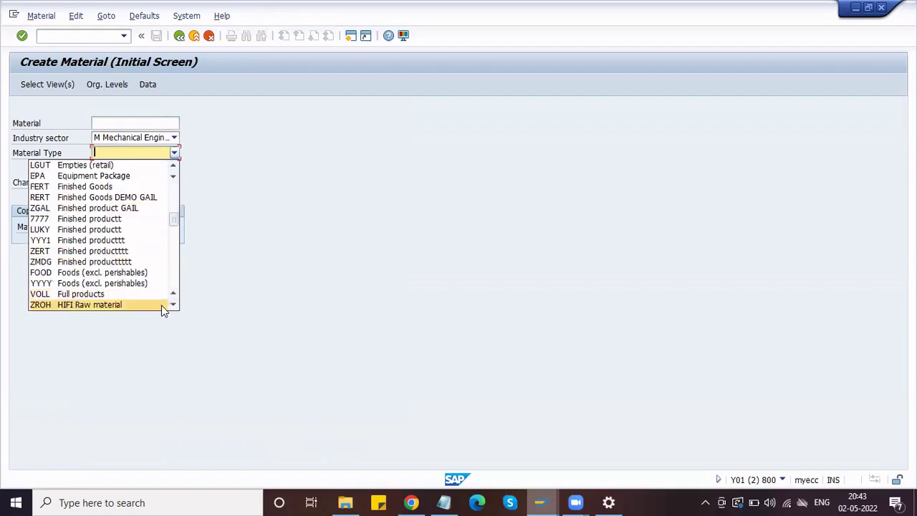
left_click(173, 307)
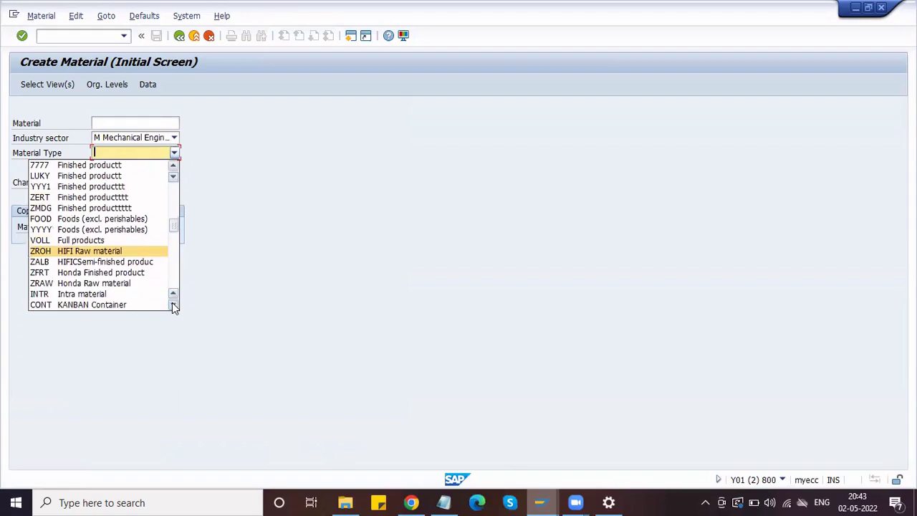
left_click(39, 285)
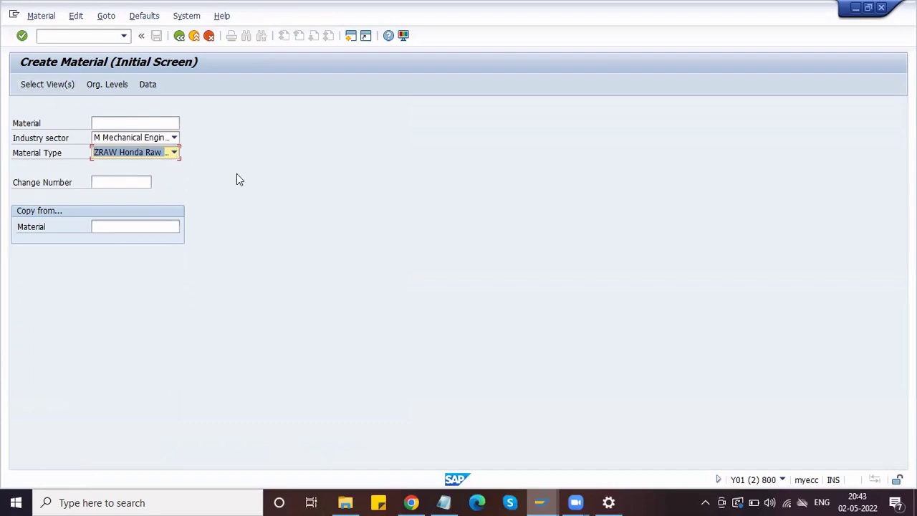
left_click(34, 84)
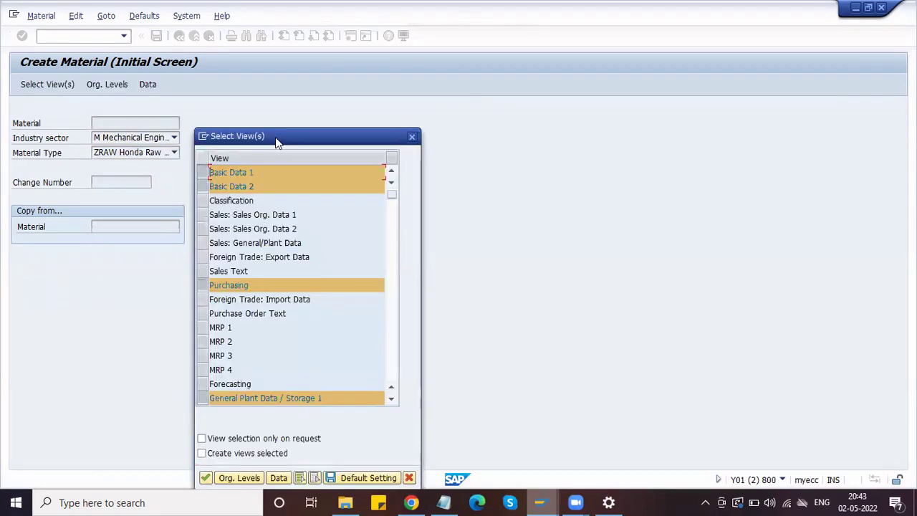
- Clear the default views and tick Basic Data 1, Basic Data 2 and Purchasing
left_click(337, 479)
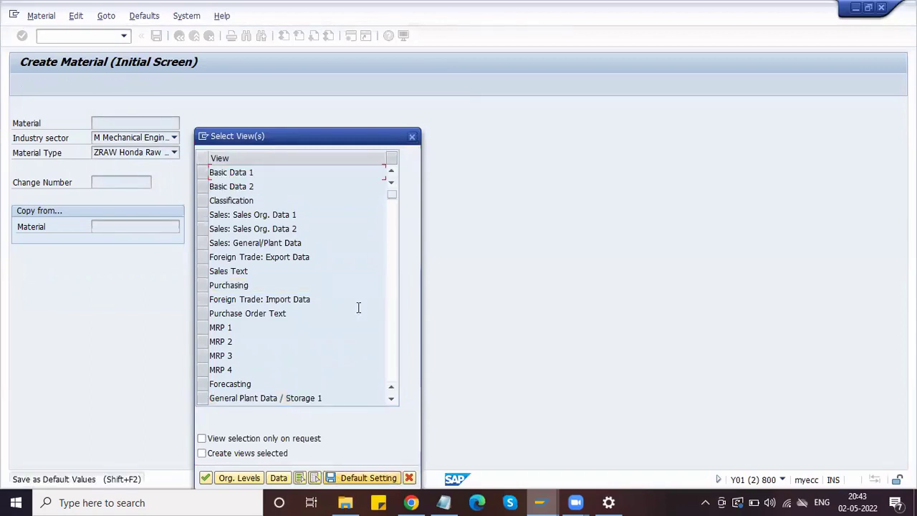
left_click_drag(303, 142, 294, 87)
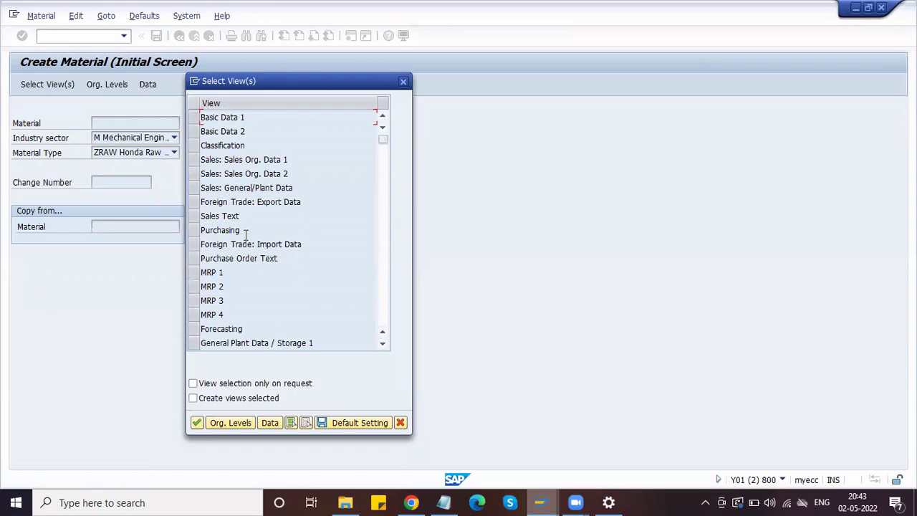
left_click(196, 232)
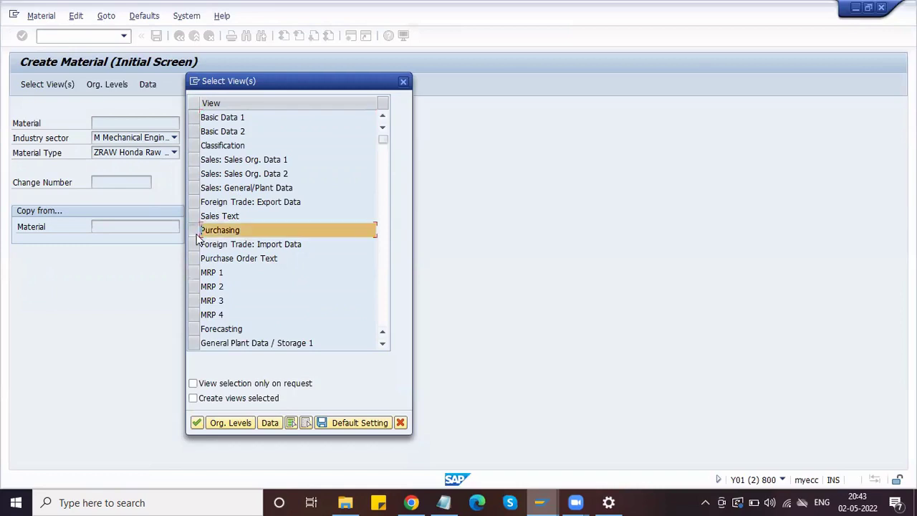
left_click(197, 237)
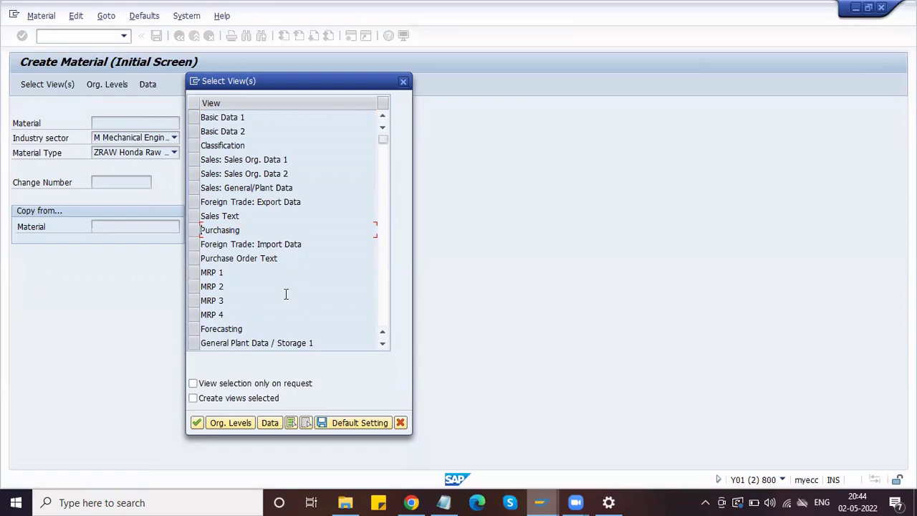
left_click(197, 120)
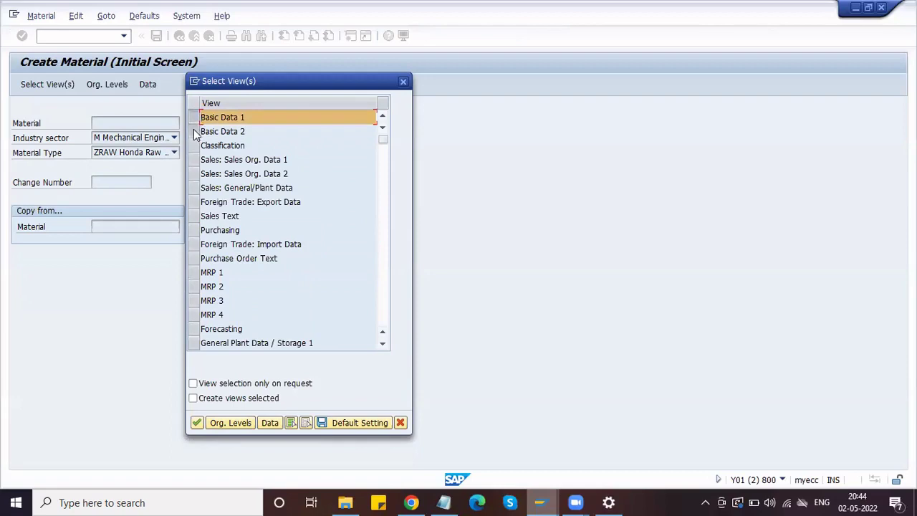
left_click(195, 132)
left_click(192, 231)
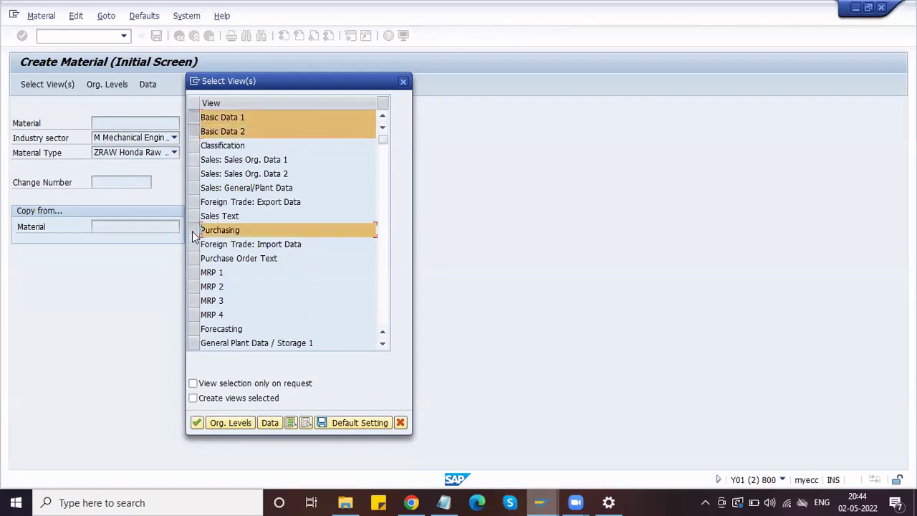
- Add General Plant Data / Storage 1 and 2 and Accounting 1, then confirm the views
left_click(383, 344)
left_click(383, 346)
left_click(382, 346)
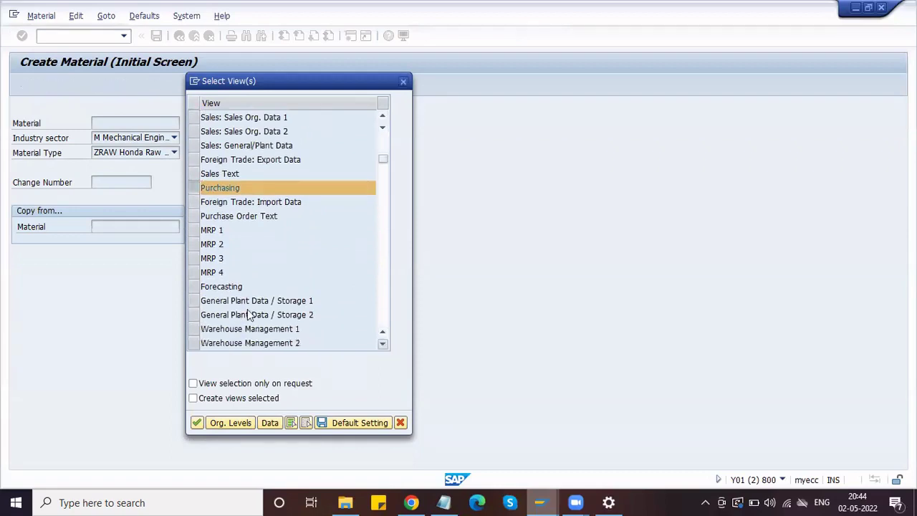
left_click(195, 301)
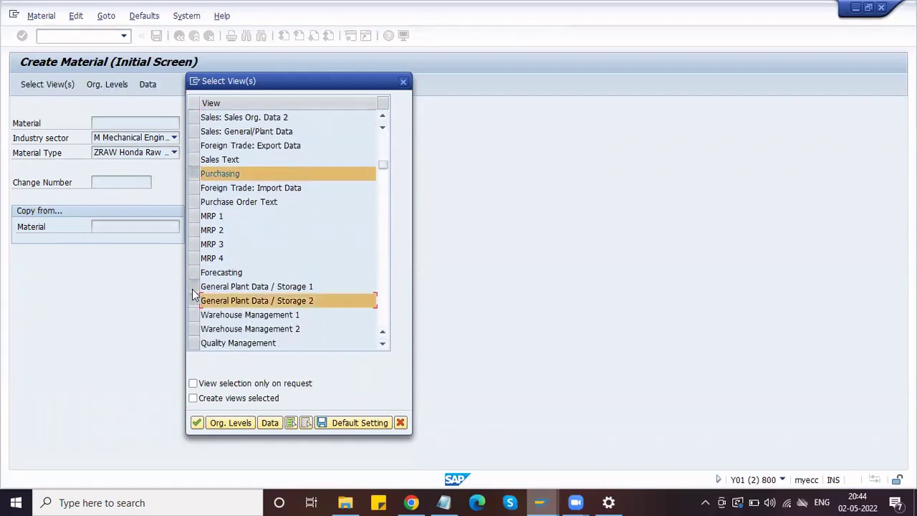
left_click(195, 290)
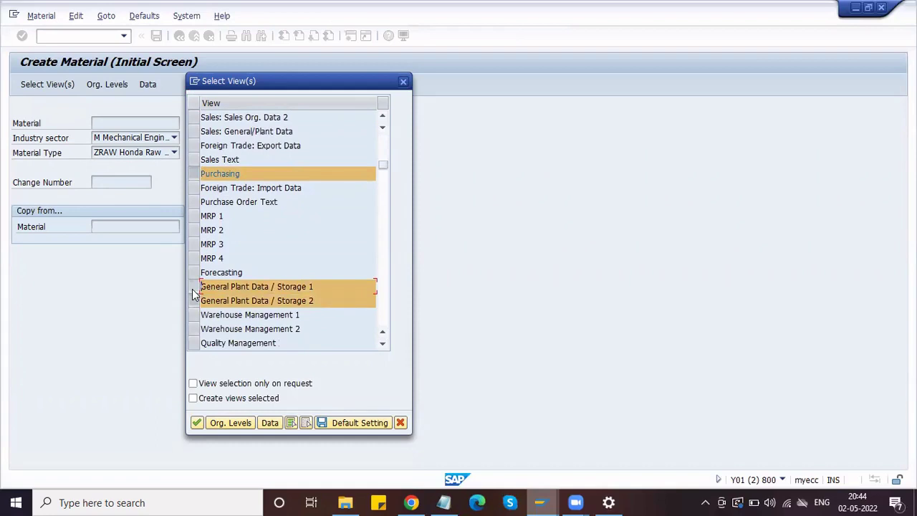
left_click(384, 345)
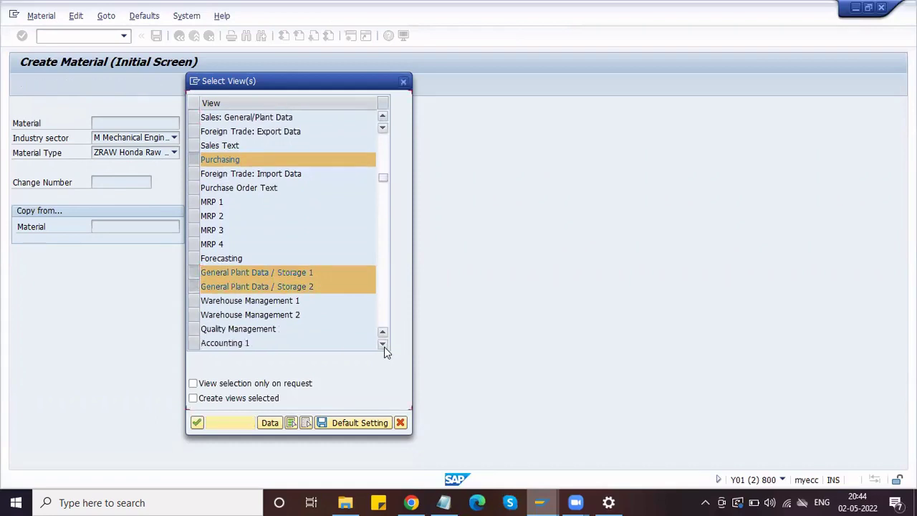
left_click(384, 345)
left_click(192, 329)
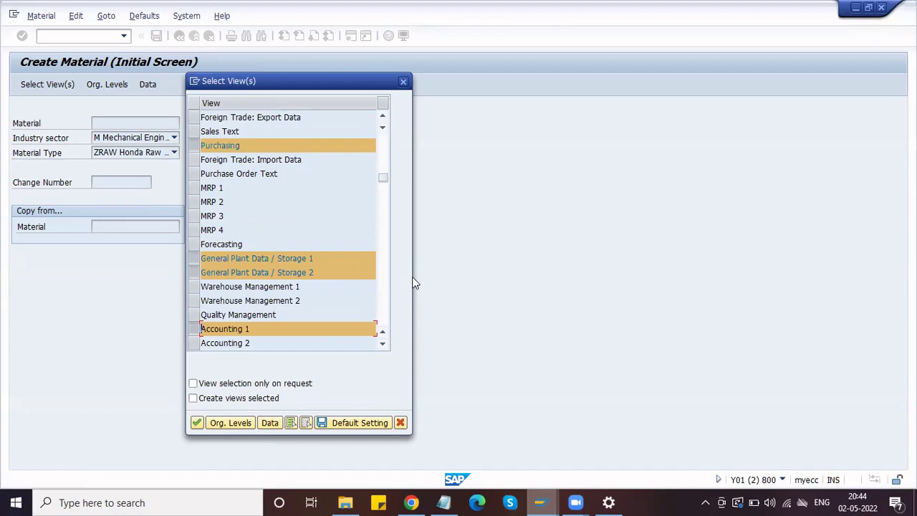
left_click(198, 423)
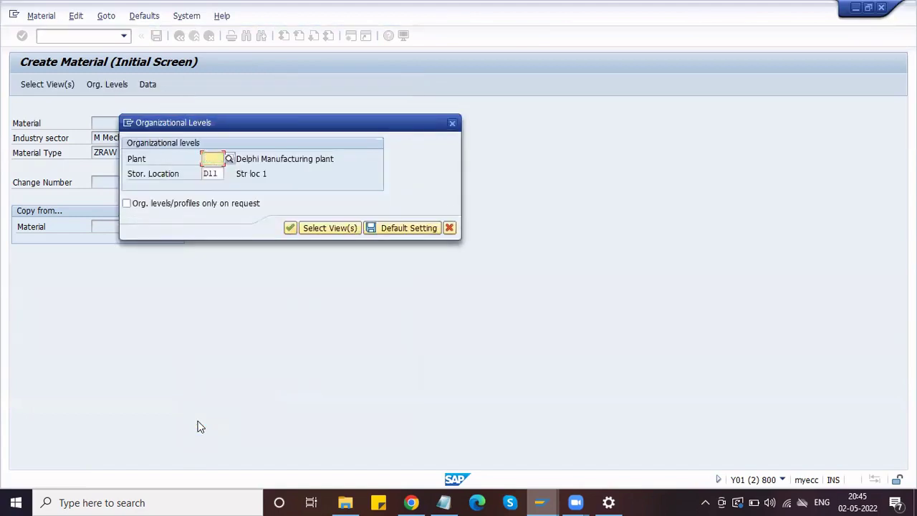
- Replace the default organizational levels with plant HPL1 and storage location H11 and continue
key("Tab")
key("BackSpace")
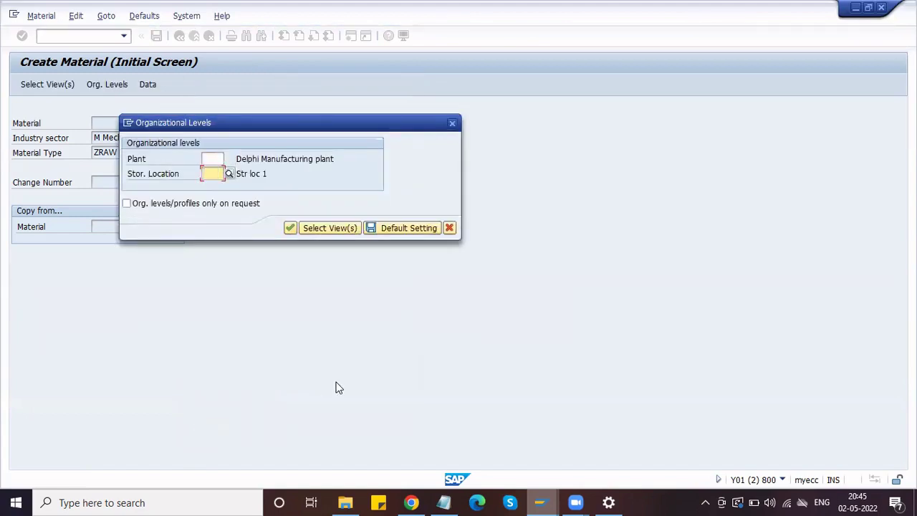
left_click(393, 227)
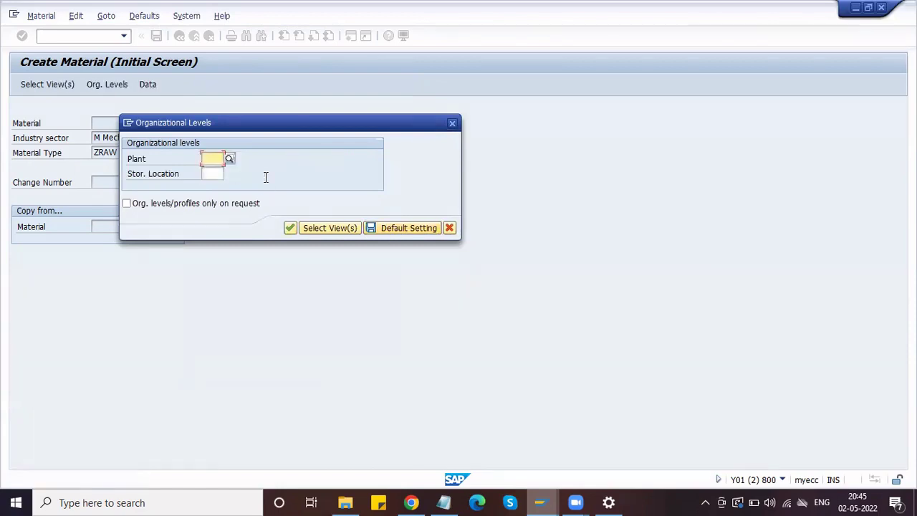
left_click(206, 175)
left_click(208, 158)
left_click(210, 172)
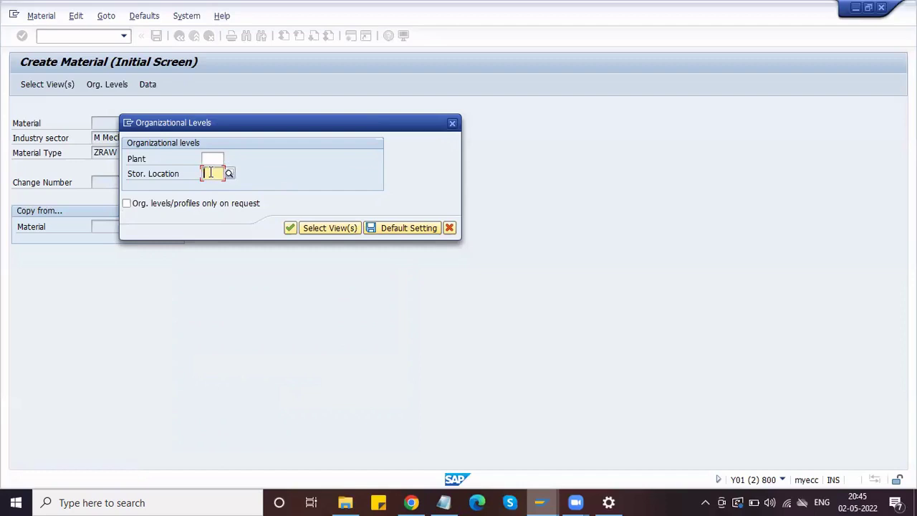
left_click(210, 158)
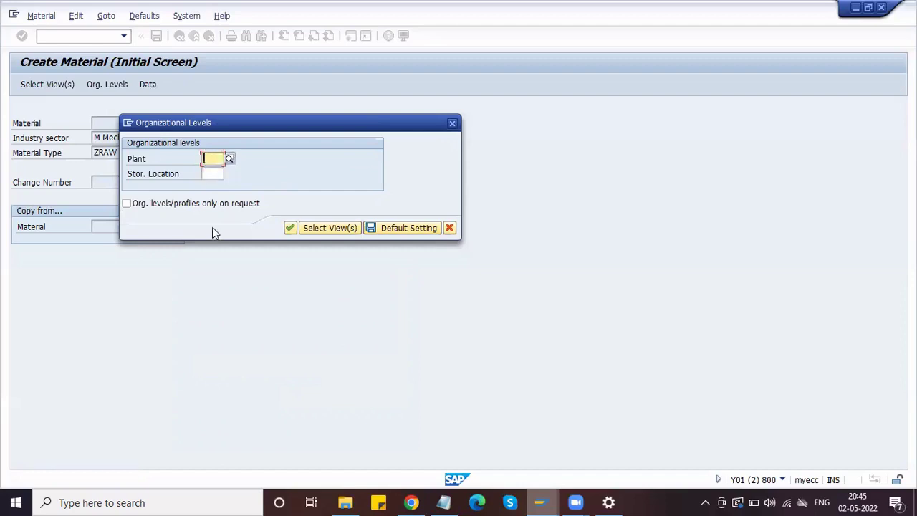
type("HPL1")
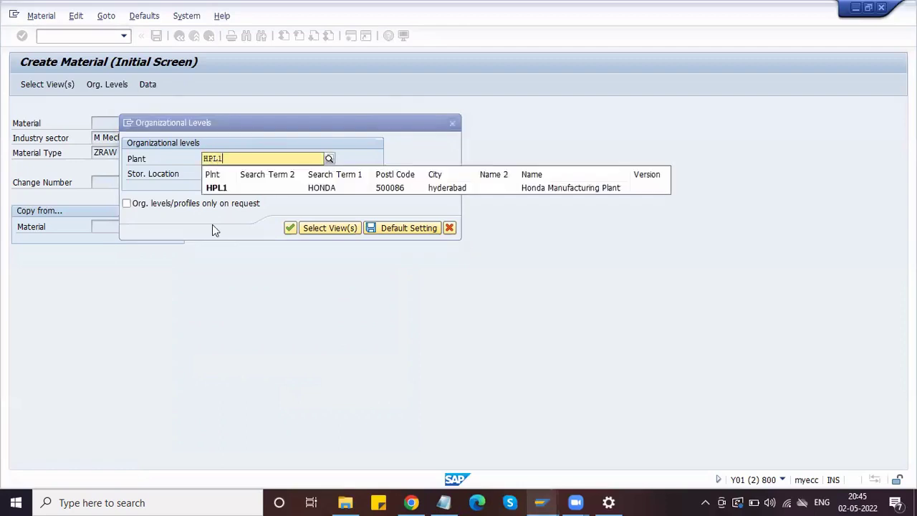
key("Return")
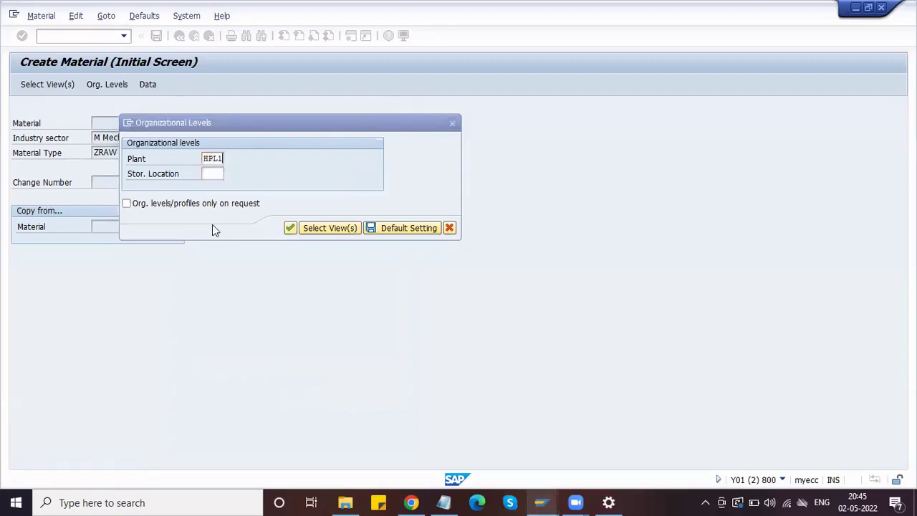
type("H11")
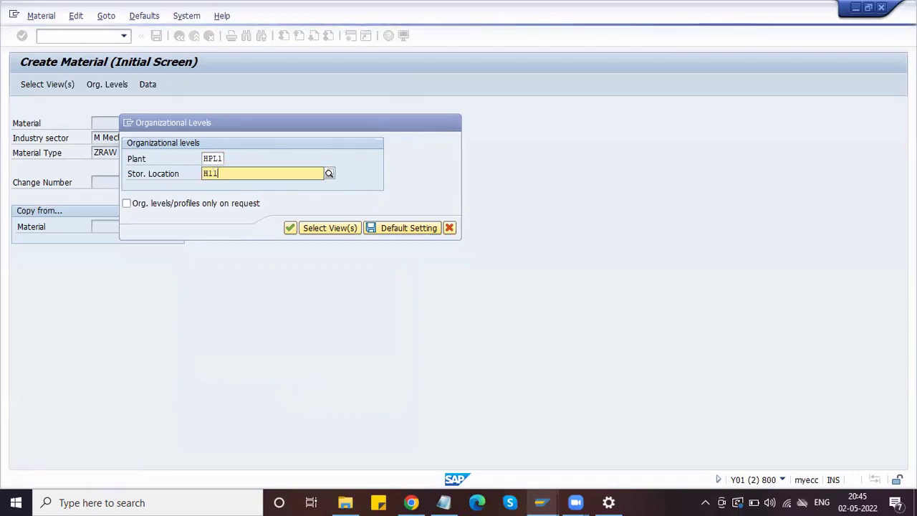
key("Down")
key("Return")
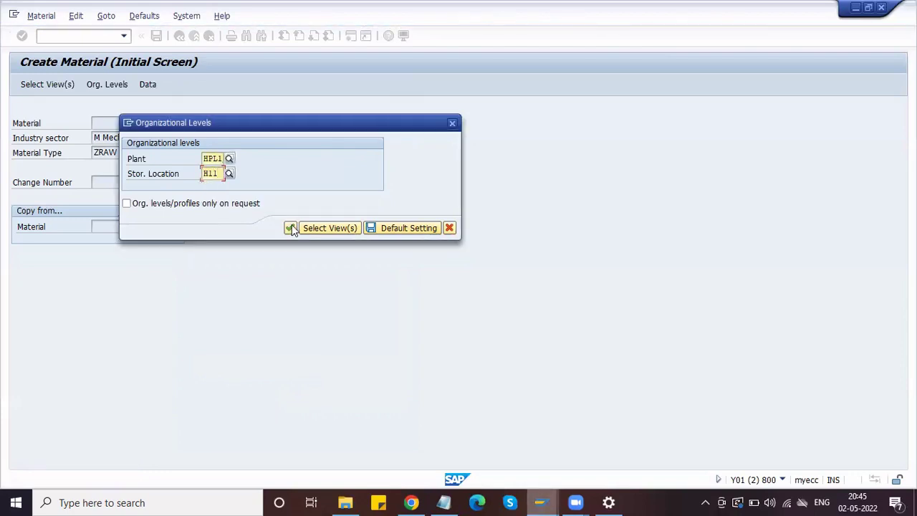
left_click(291, 228)
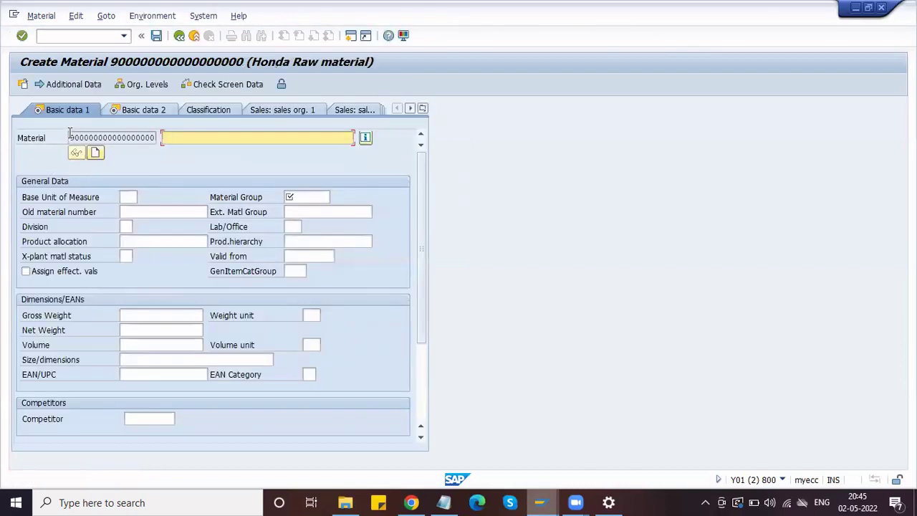
- Replace the suggested Gear Lever description with Piston for the new material
left_click(72, 136)
left_click_drag(73, 136, 154, 140)
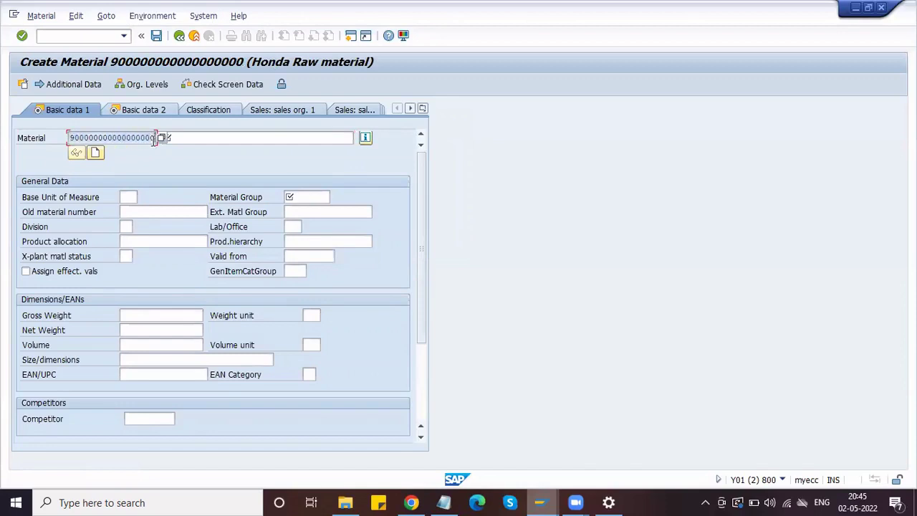
left_click(185, 140)
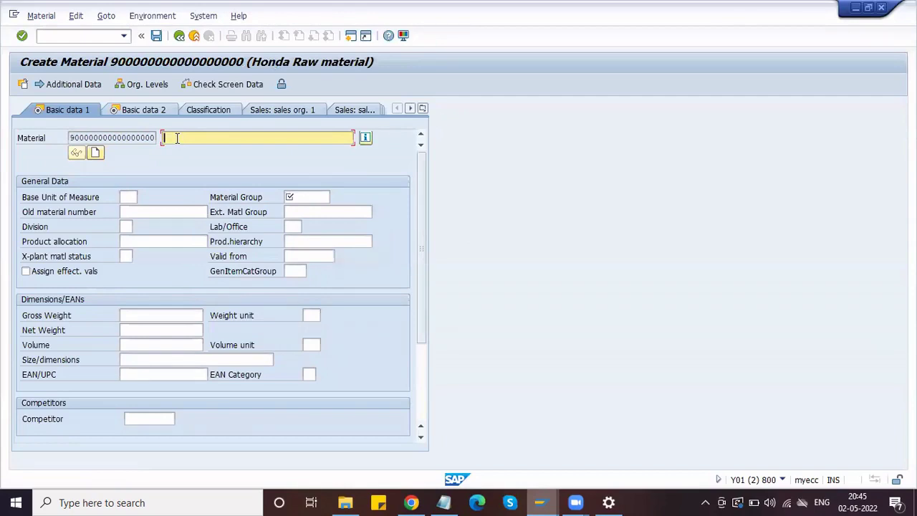
type("Gear")
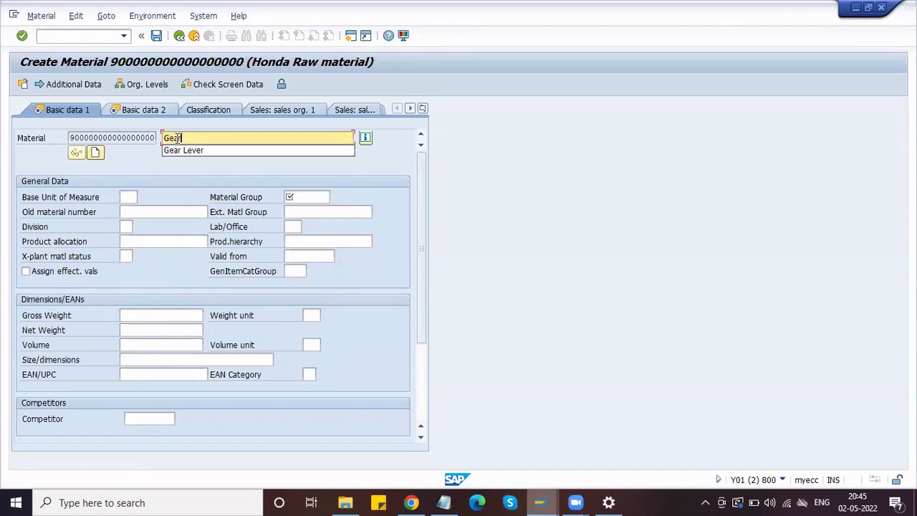
key("Down")
key("Return")
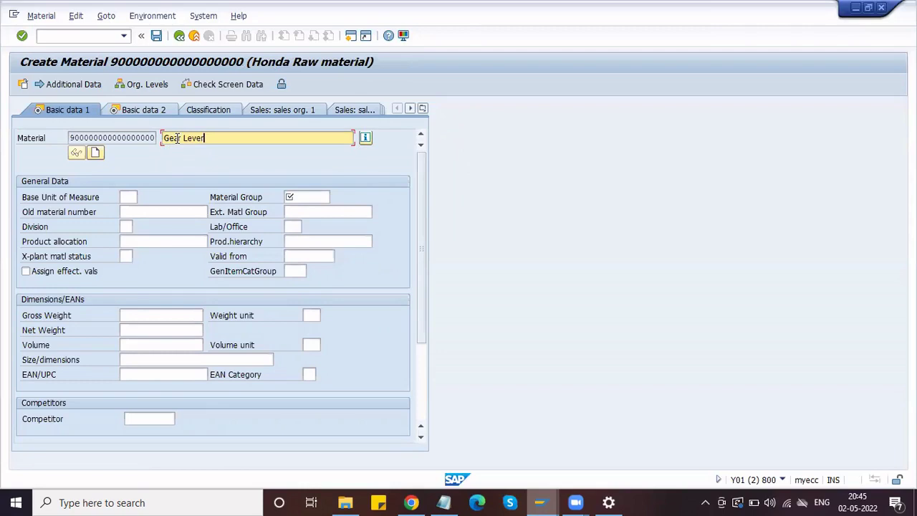
triple_click(177, 139)
type("Pist")
left_click(174, 150)
left_click(131, 196)
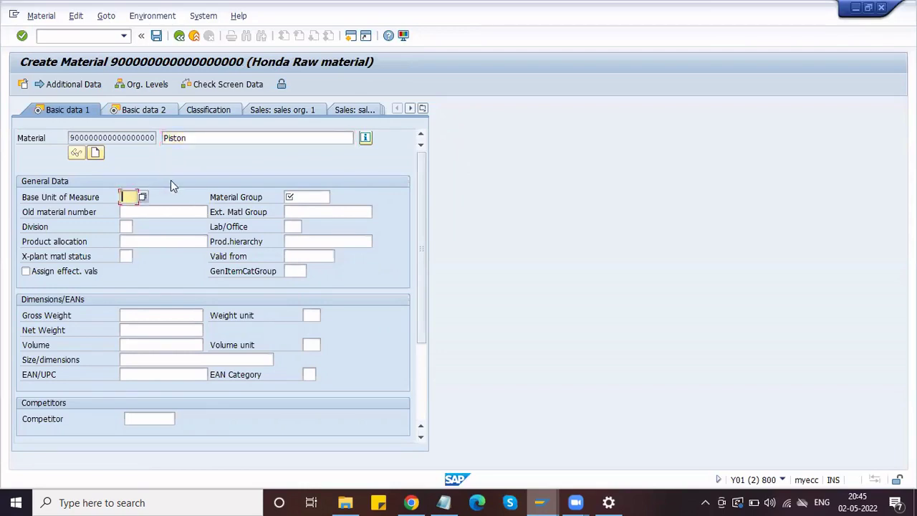
left_click(190, 139)
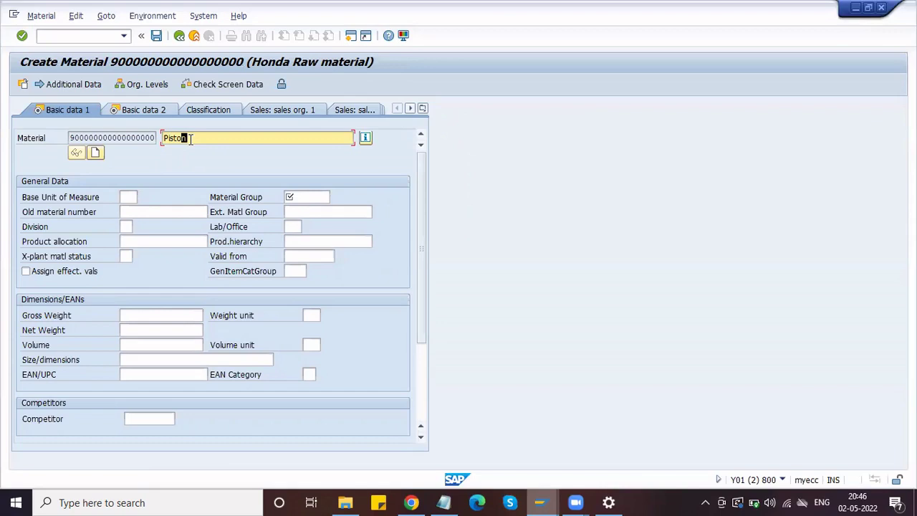
left_click(123, 198)
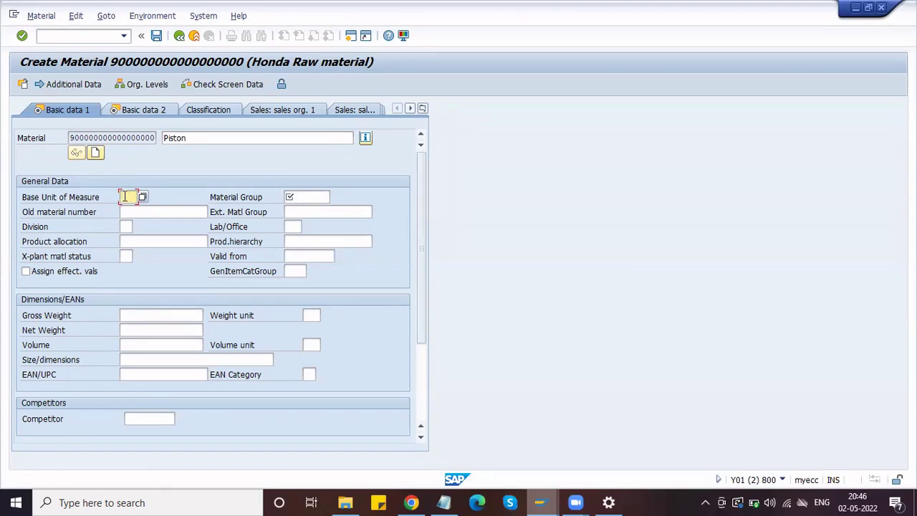
left_click(124, 198)
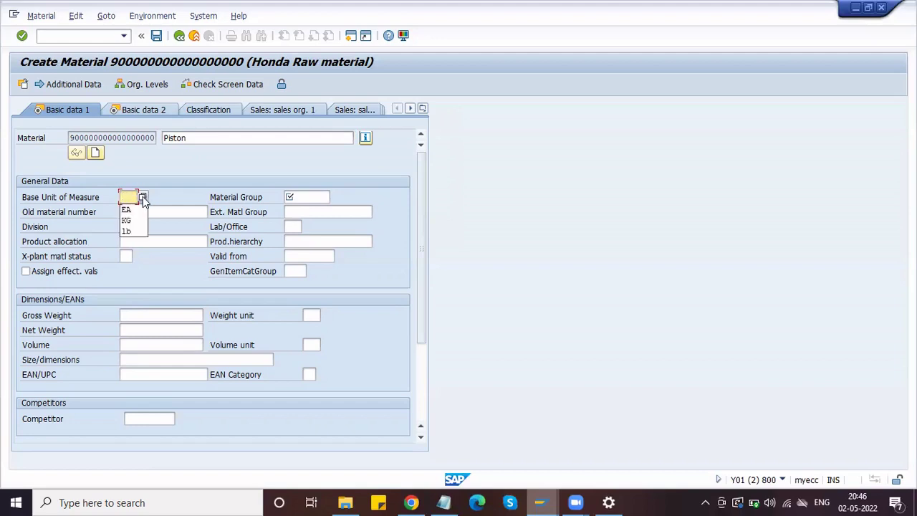
- Search the units of measure list for 'each' and take EA as the base unit
left_click(143, 198)
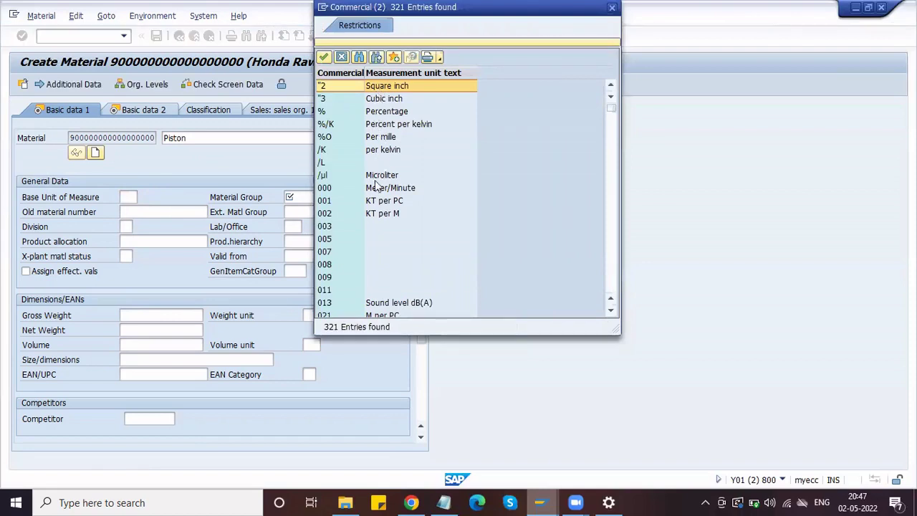
scroll(376, 187, "down", 6)
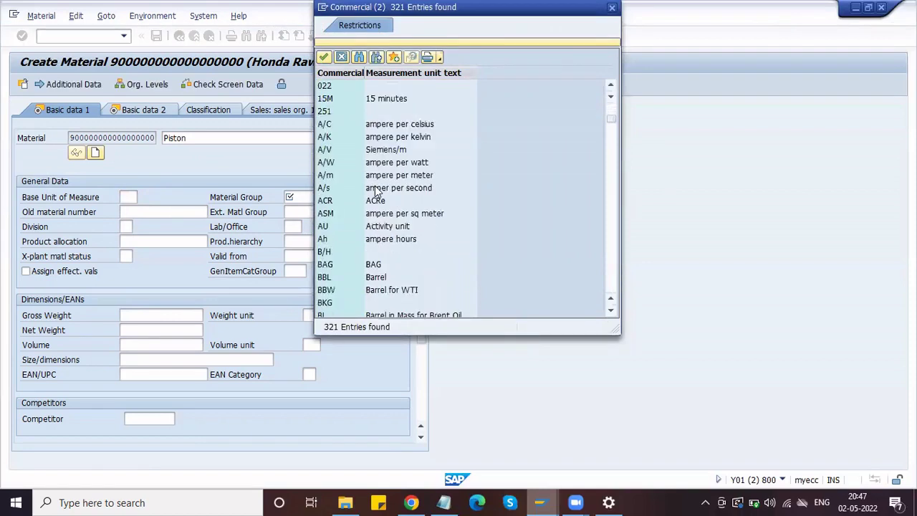
scroll(375, 190, "down", 1)
scroll(376, 190, "down", 5)
scroll(376, 190, "up", 5)
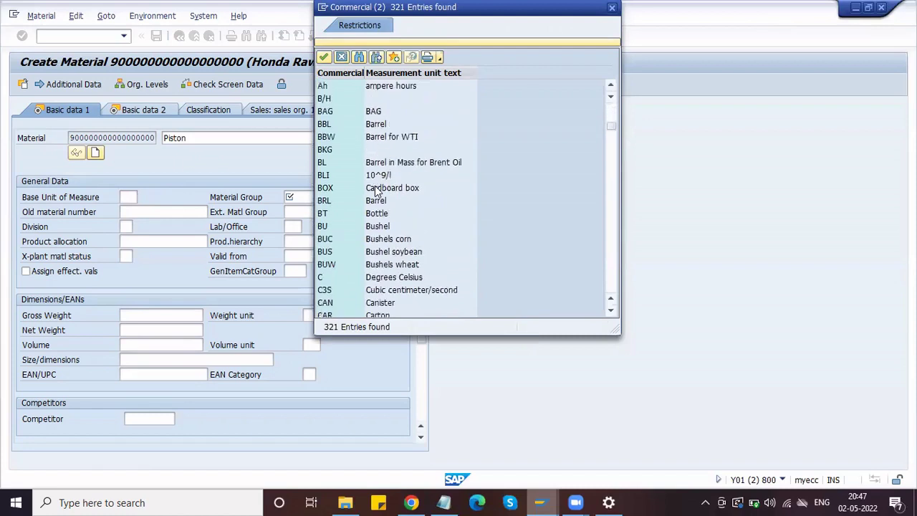
scroll(387, 240, "down", 3)
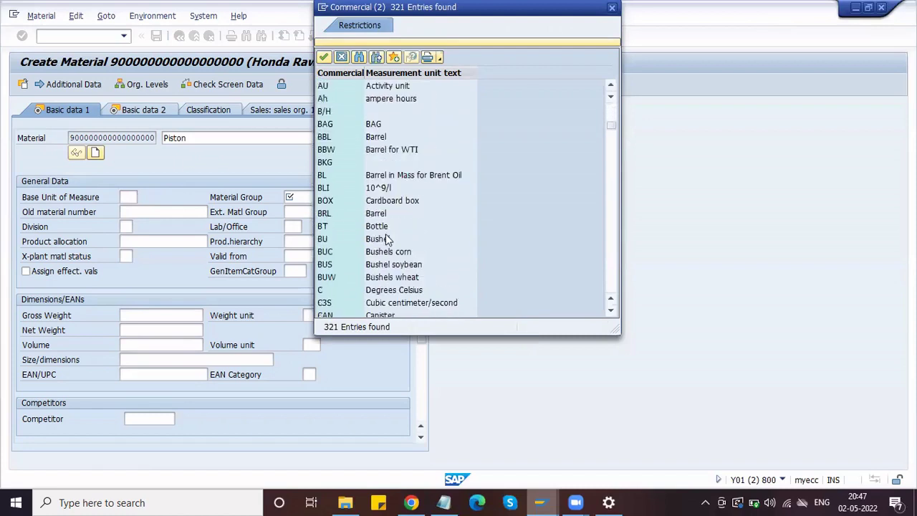
scroll(395, 259, "down", 4)
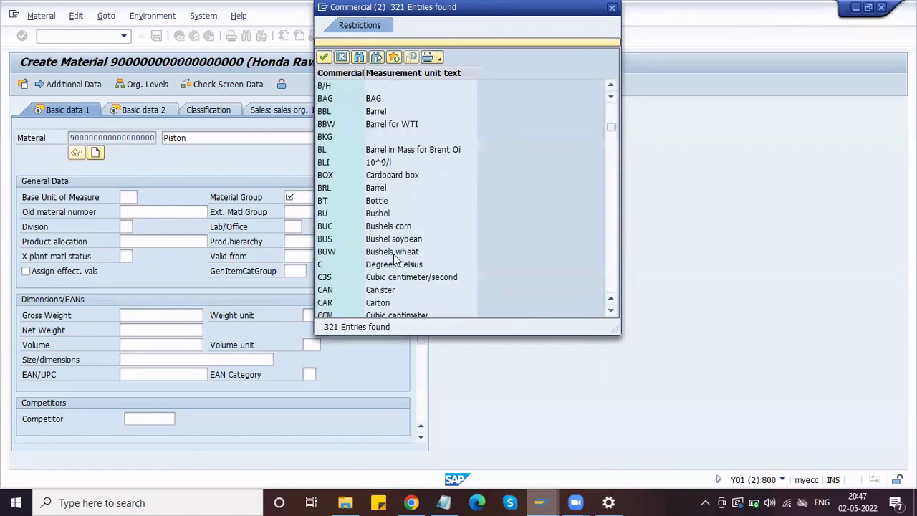
scroll(394, 259, "down", 3)
scroll(394, 260, "up", 16)
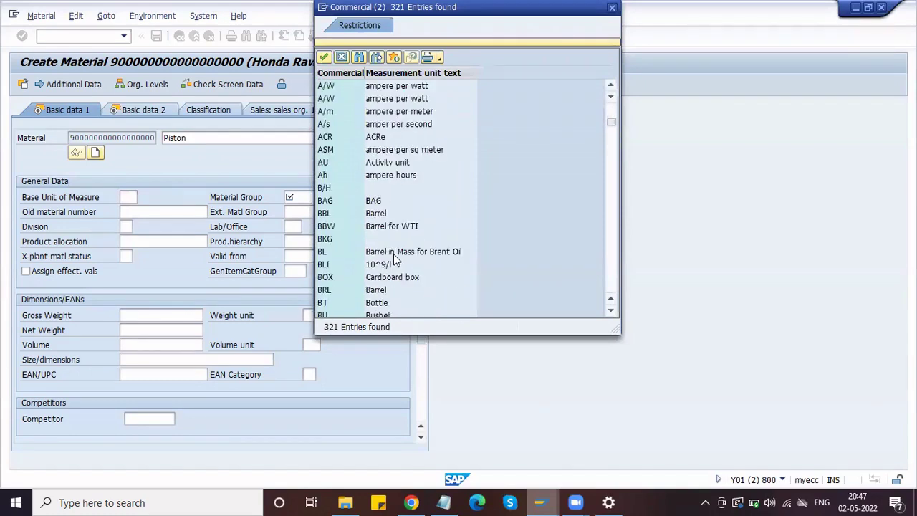
left_click(360, 60)
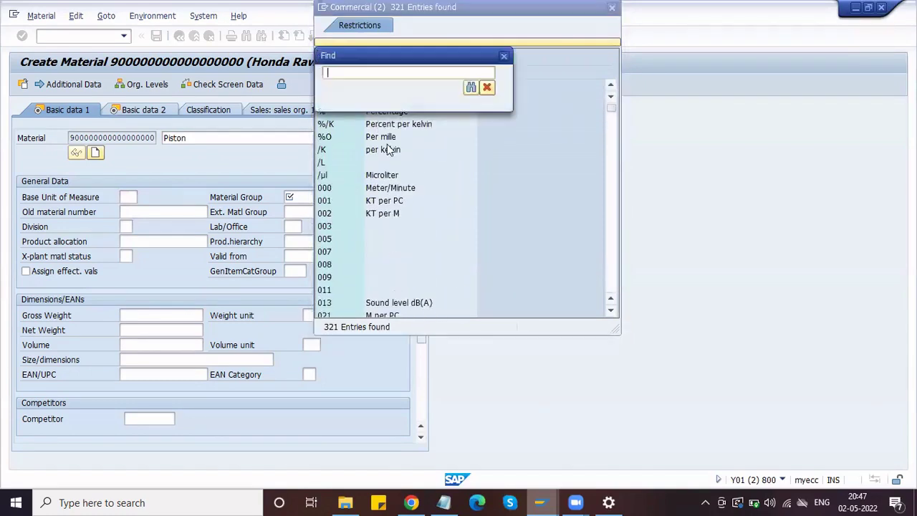
type("each")
key("Return")
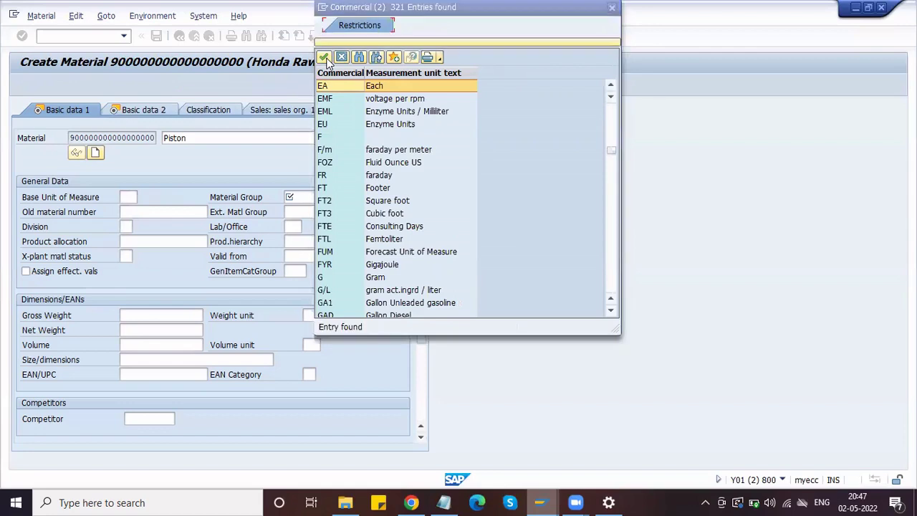
left_click(324, 57)
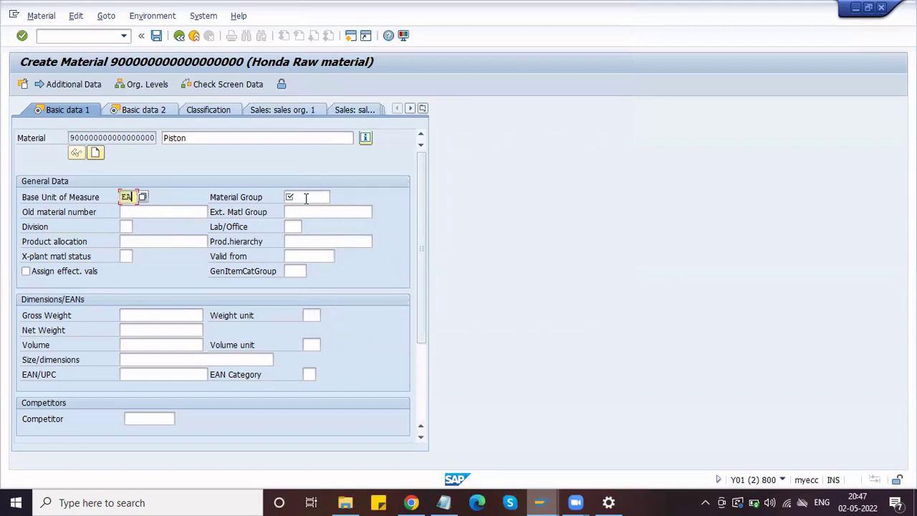
- Search the material group list for 'honda' and select H_MECH Honda Mech Items
left_click(291, 199)
left_click(196, 138)
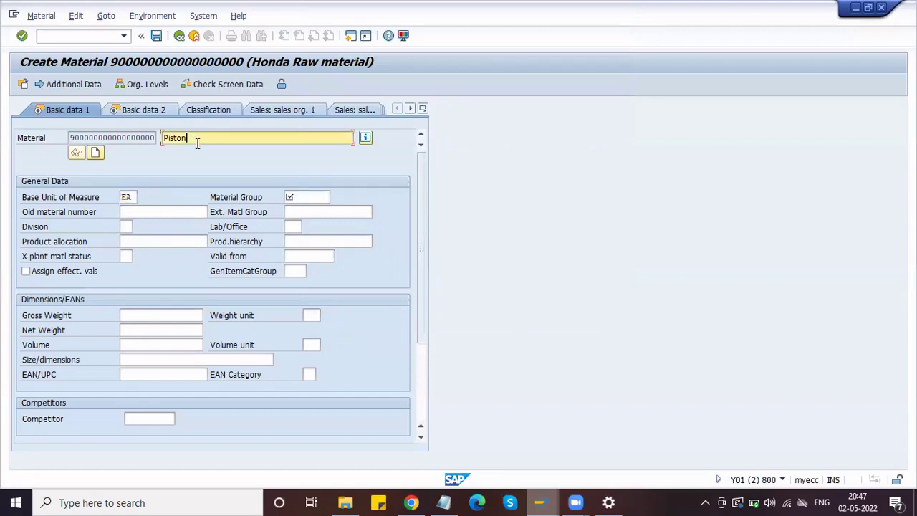
left_click(315, 198)
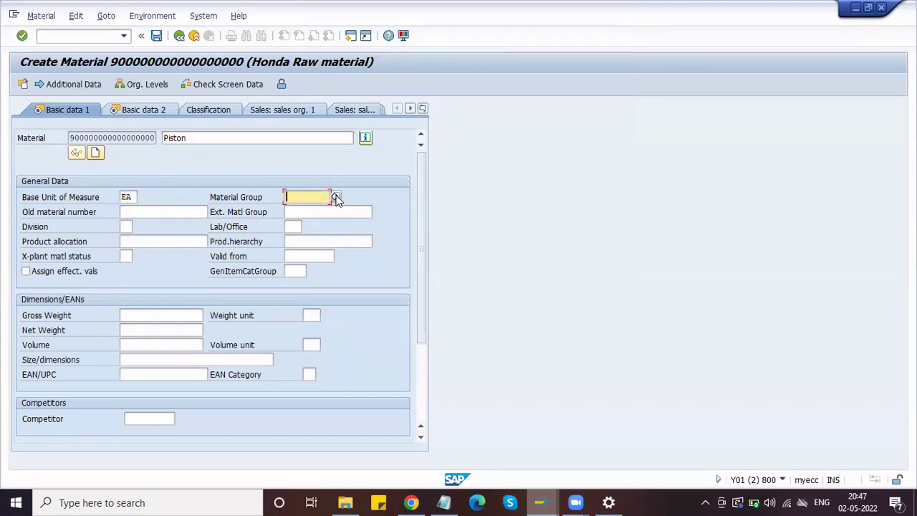
left_click(334, 197)
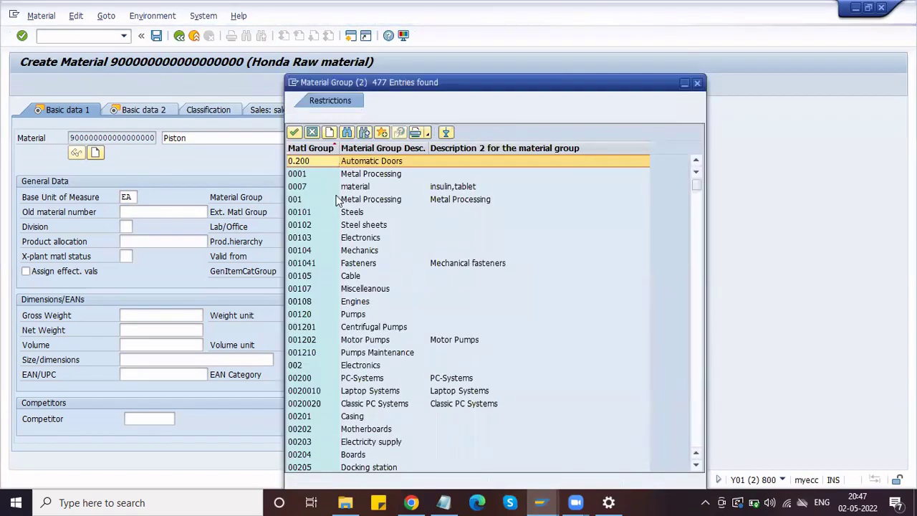
left_click(348, 134)
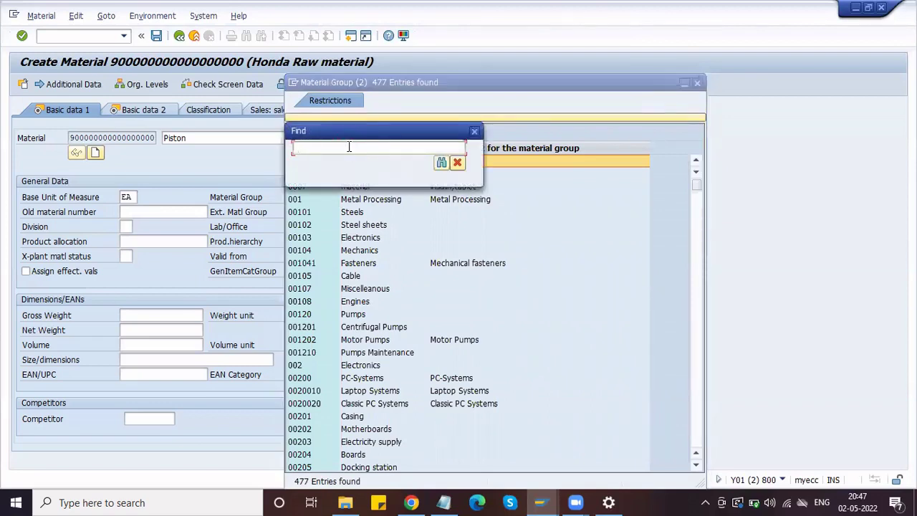
type("honda")
key("Return")
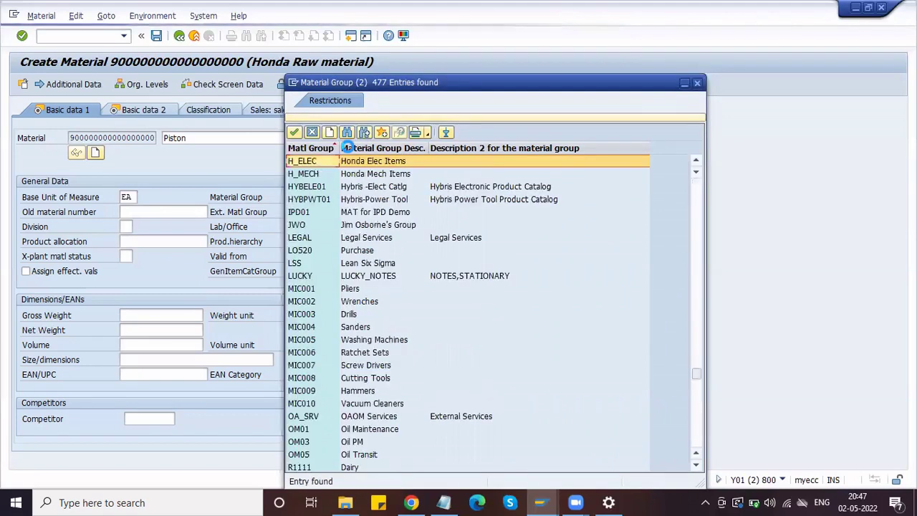
left_click(313, 174)
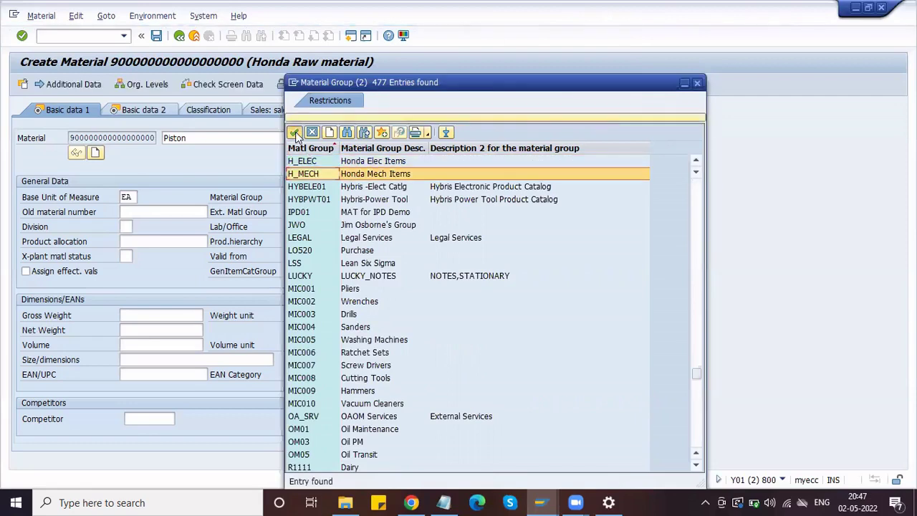
left_click(295, 134)
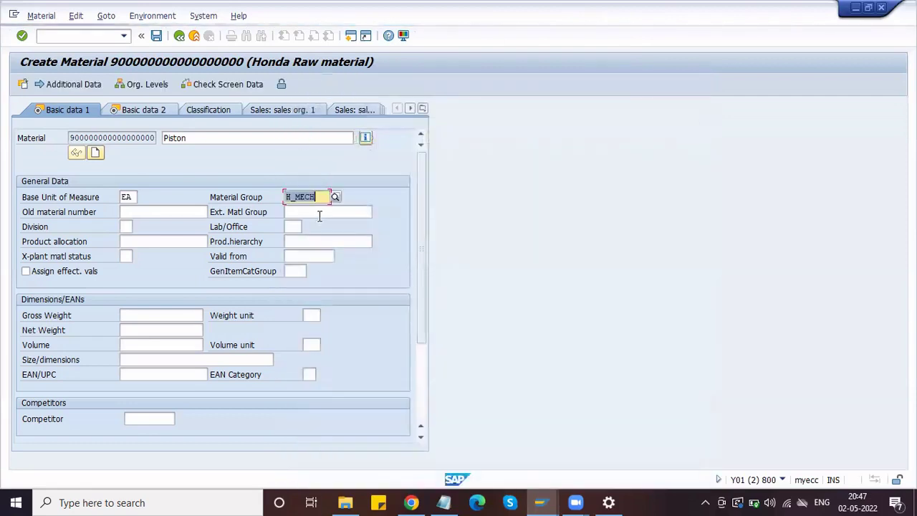
left_click(183, 213)
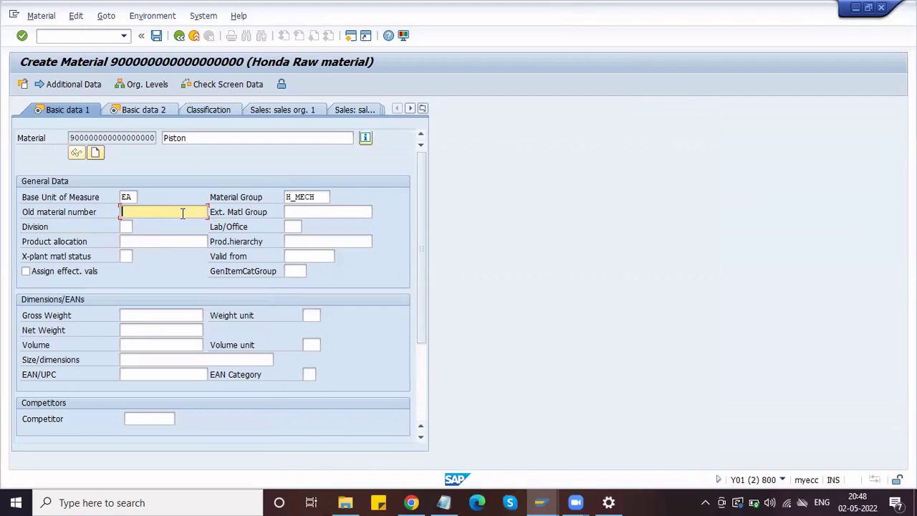
left_click(299, 211)
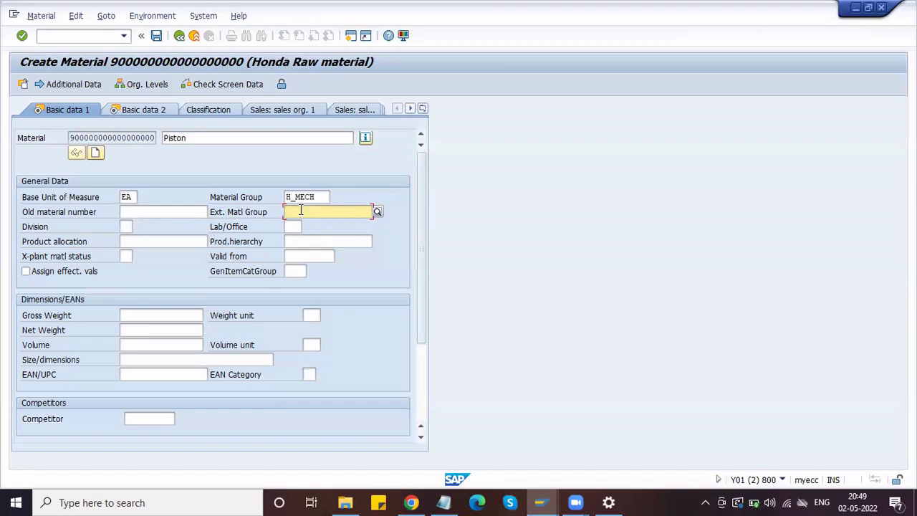
left_click(124, 226)
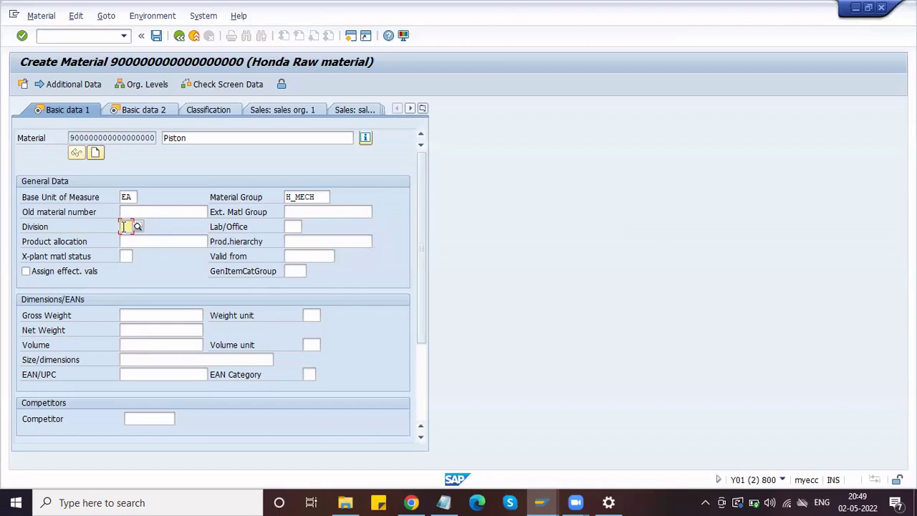
left_click(123, 256)
left_click(137, 256)
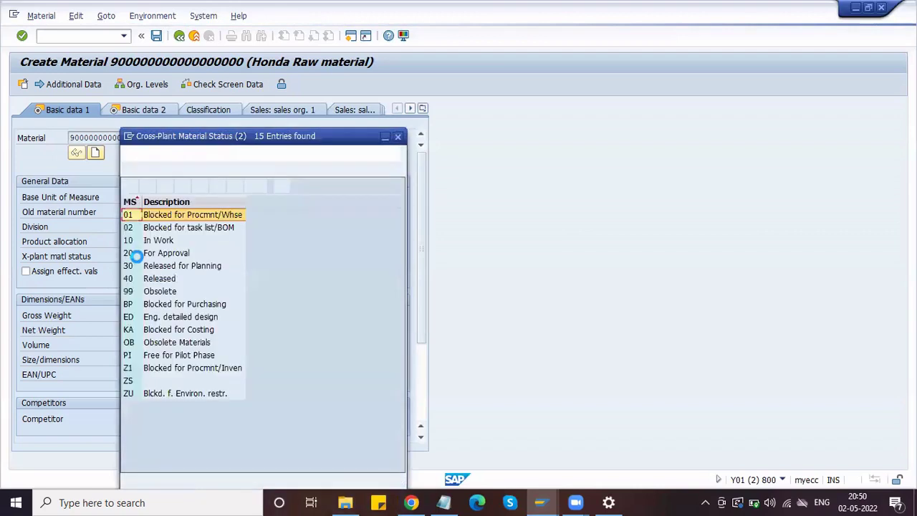
left_click(213, 228)
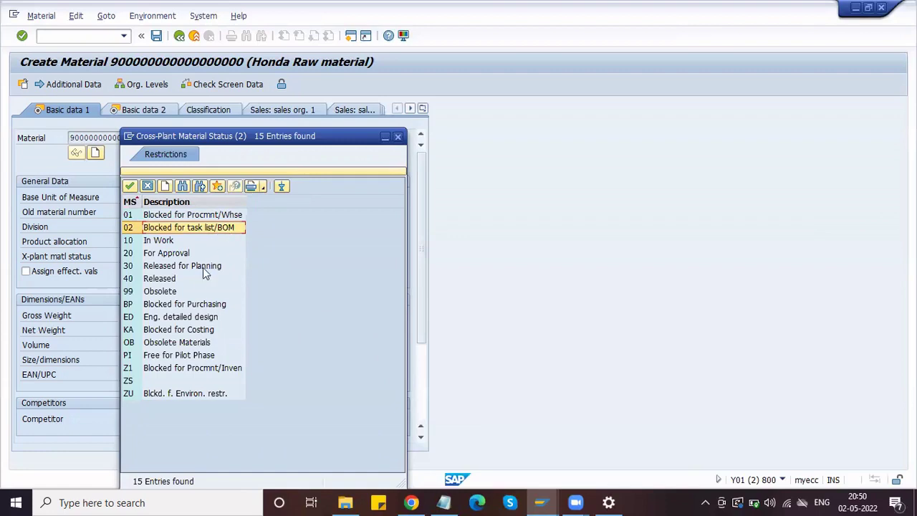
left_click(194, 289)
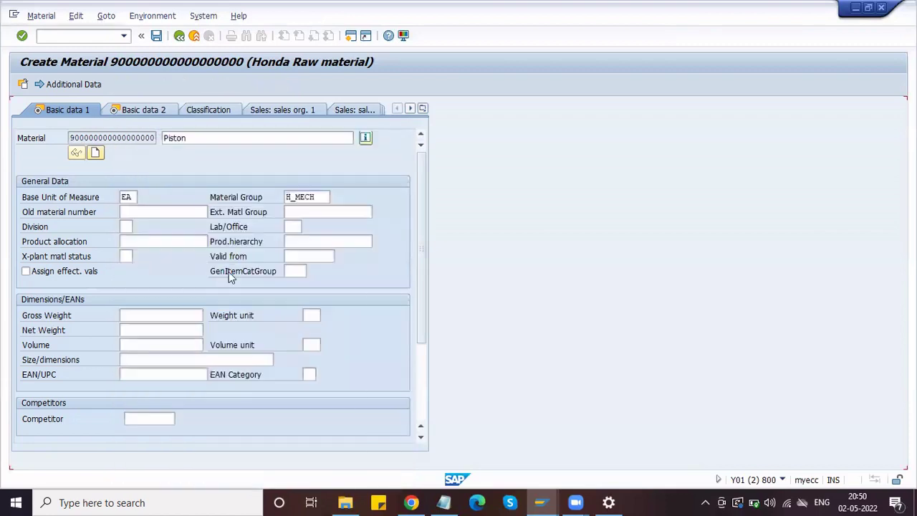
- Enter a gross weight of 5000 with weight unit G
left_click(143, 313)
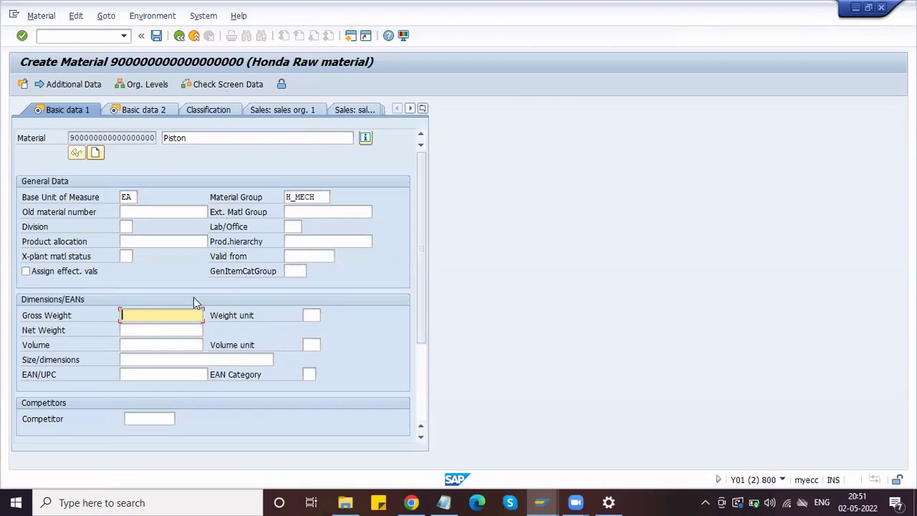
type("5000")
key("Tab")
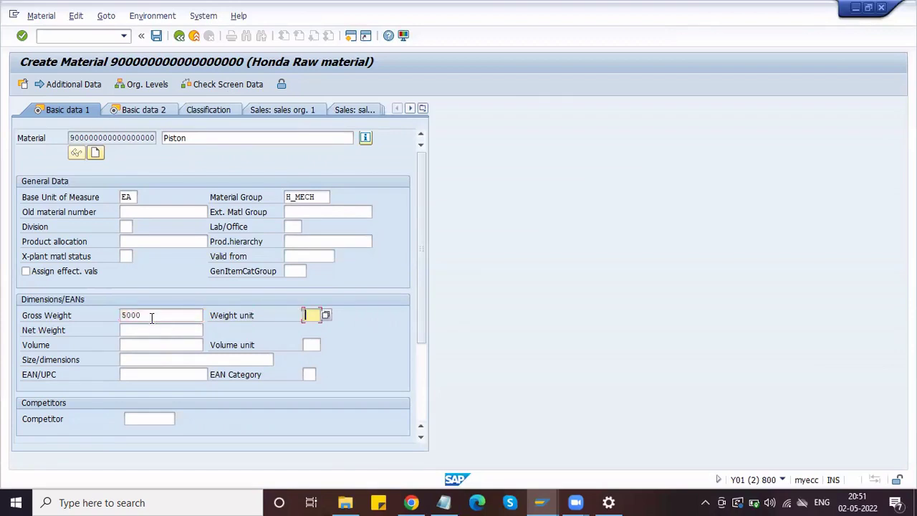
type("g")
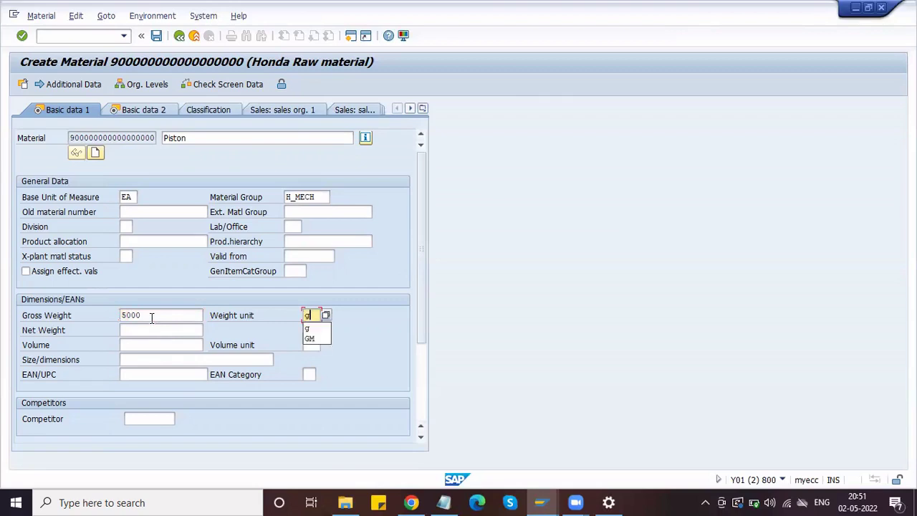
key("BackSpace")
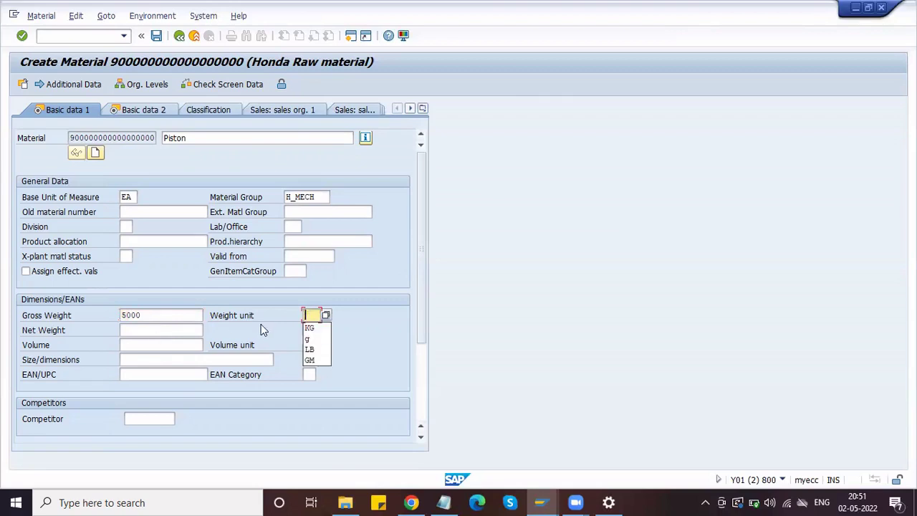
type("g")
- Enter a net weight of 4800 for the Piston
left_click(181, 332)
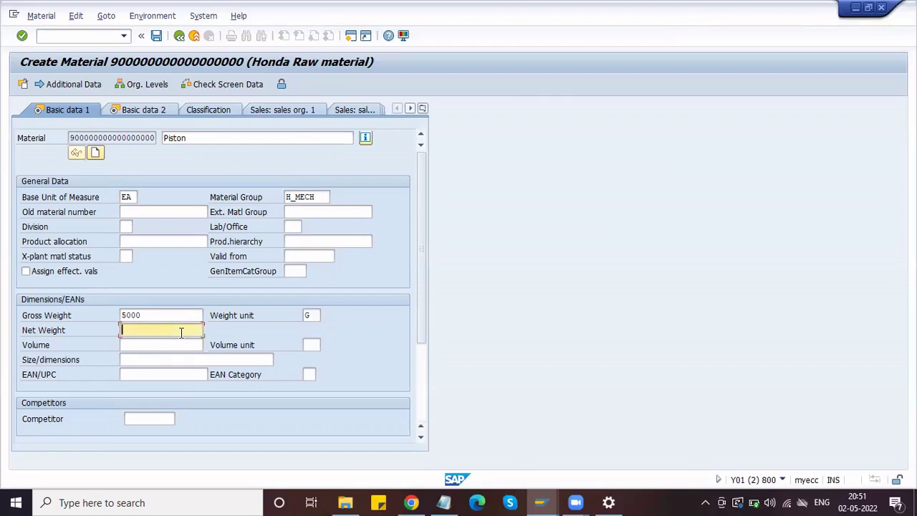
left_click(313, 316)
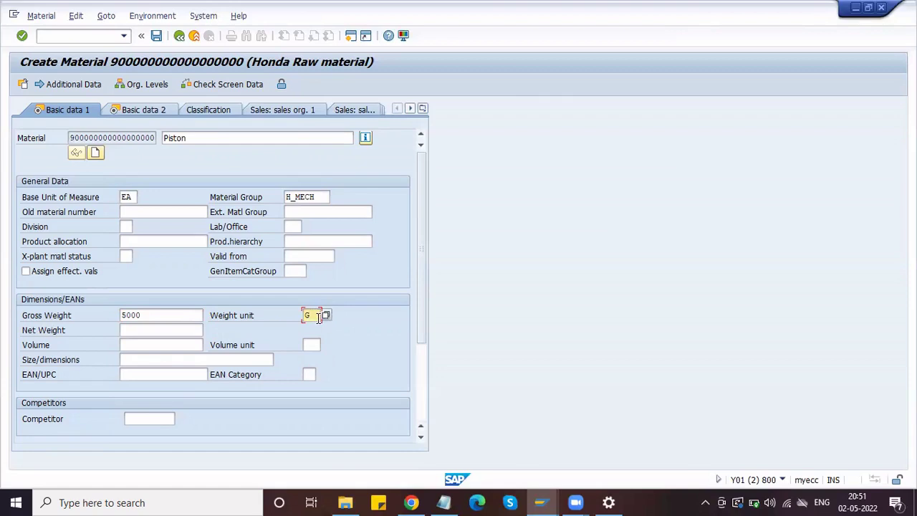
left_click(182, 329)
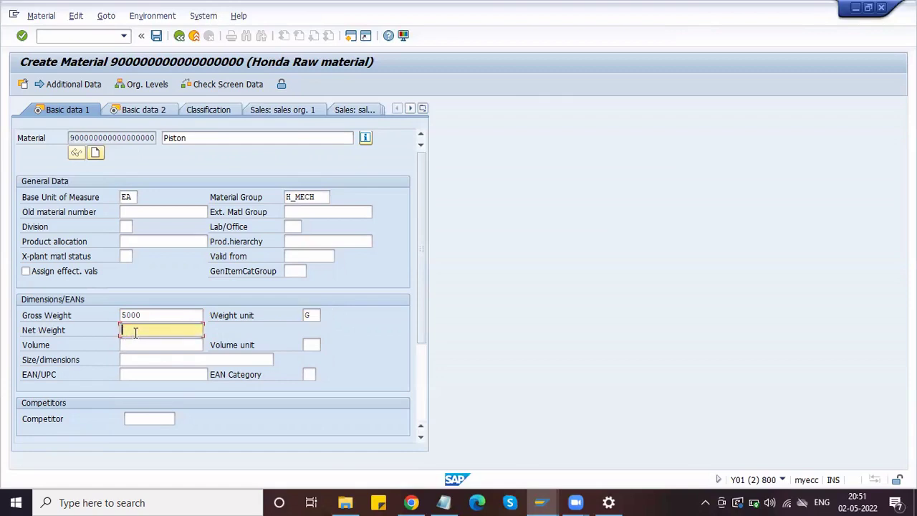
type("4800")
scroll(170, 295, "down", 3)
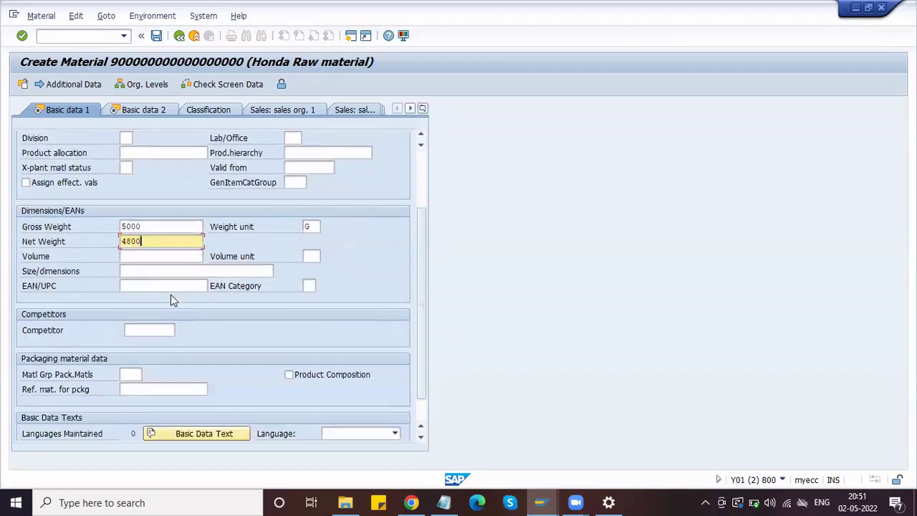
scroll(170, 294, "down", 1)
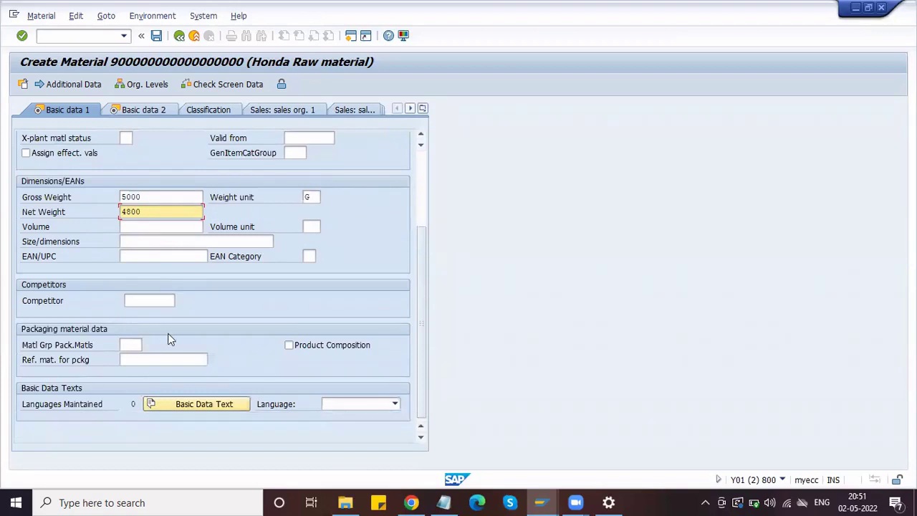
scroll(167, 335, "up", 3)
scroll(170, 334, "down", 3)
scroll(169, 333, "up", 3)
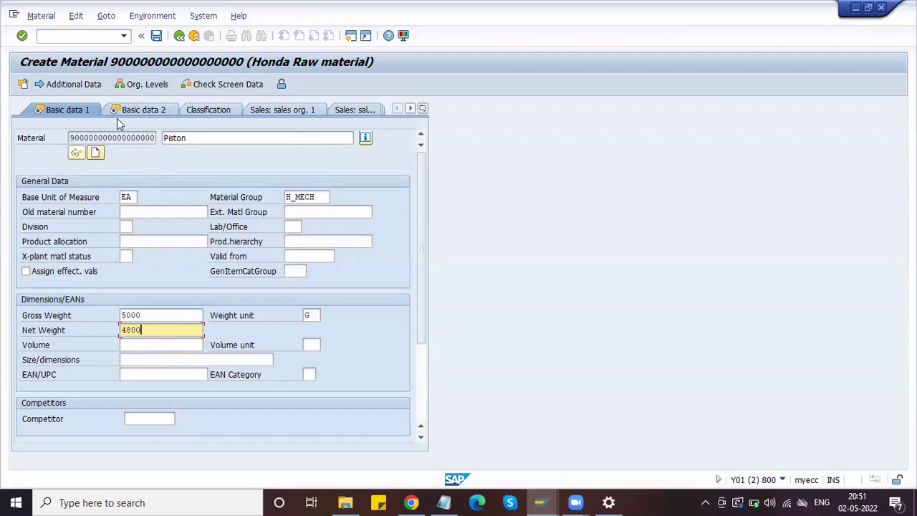
- Scroll through the material view tabs, then confirm Basic data 1 to reach Basic data 2
left_click(411, 108)
left_click(410, 108)
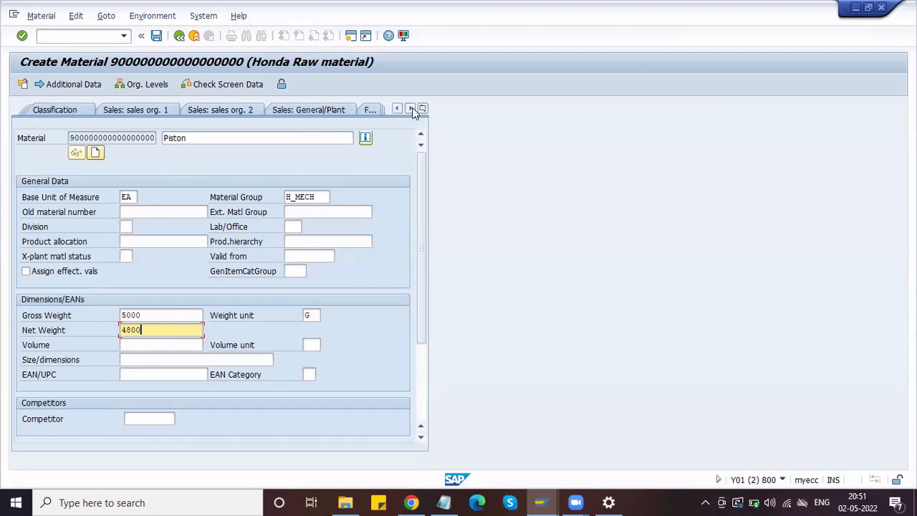
left_click(411, 109)
left_click(411, 108)
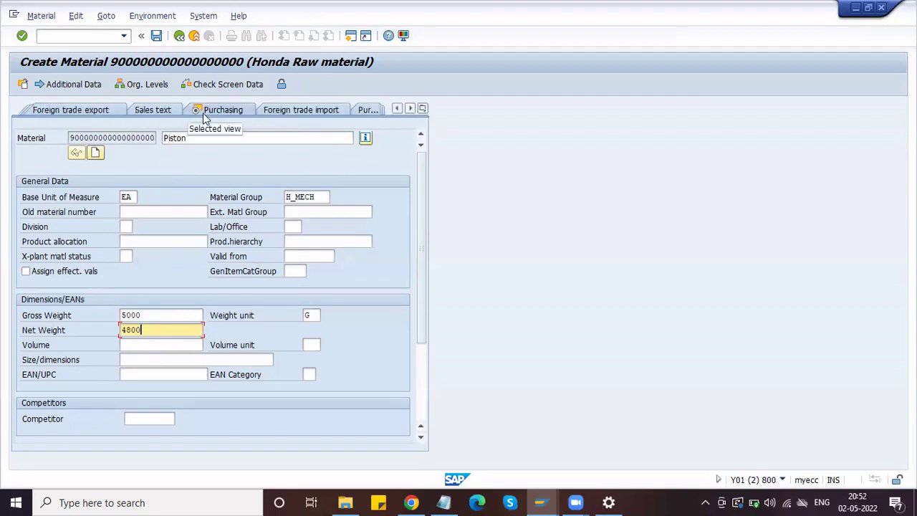
left_click(411, 108)
left_click(411, 108)
left_click(410, 109)
left_click(411, 108)
left_click(411, 108)
left_click(410, 108)
left_click(410, 108)
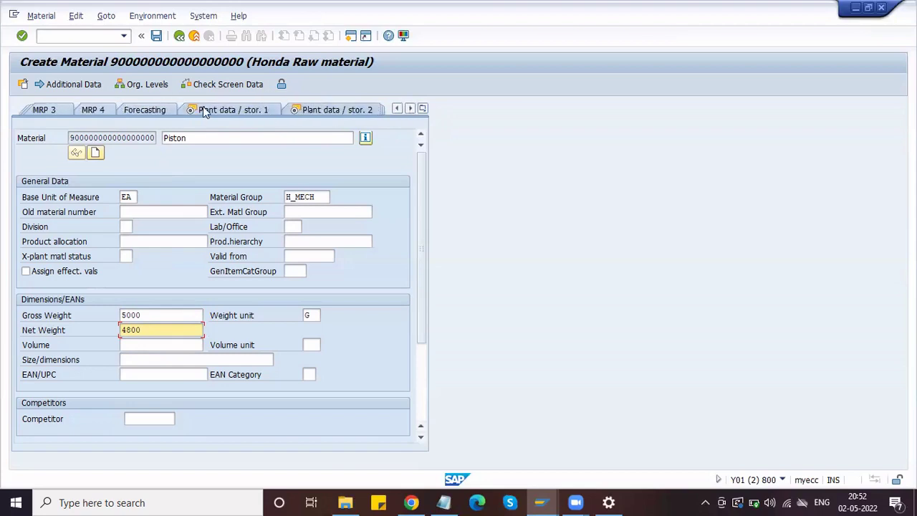
left_click(397, 109)
left_click(398, 109)
left_click(397, 108)
left_click(398, 109)
left_click(398, 109)
left_click(398, 109)
left_click(397, 109)
left_click(398, 109)
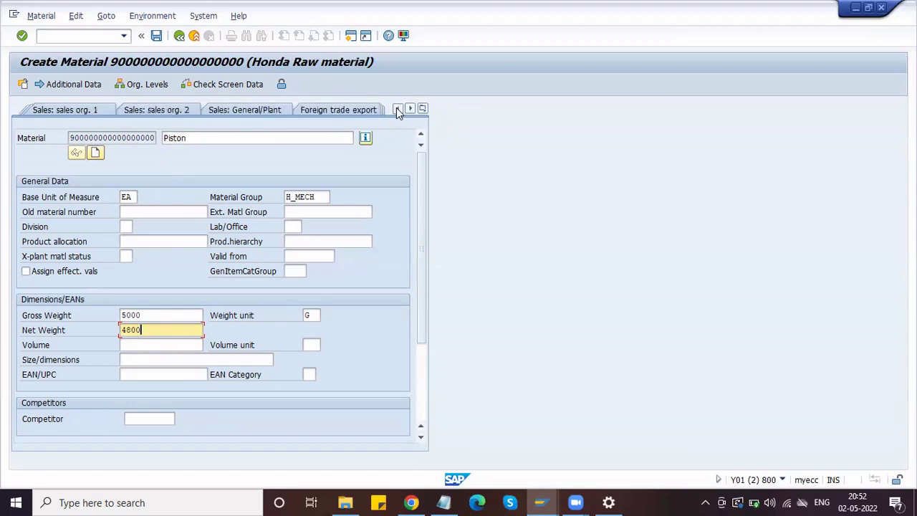
left_click(398, 109)
left_click(397, 109)
left_click(398, 109)
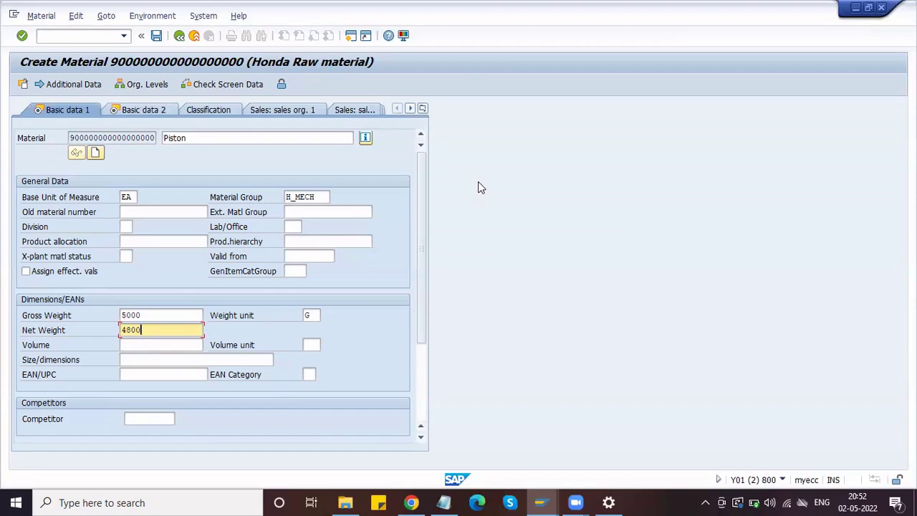
key("Return")
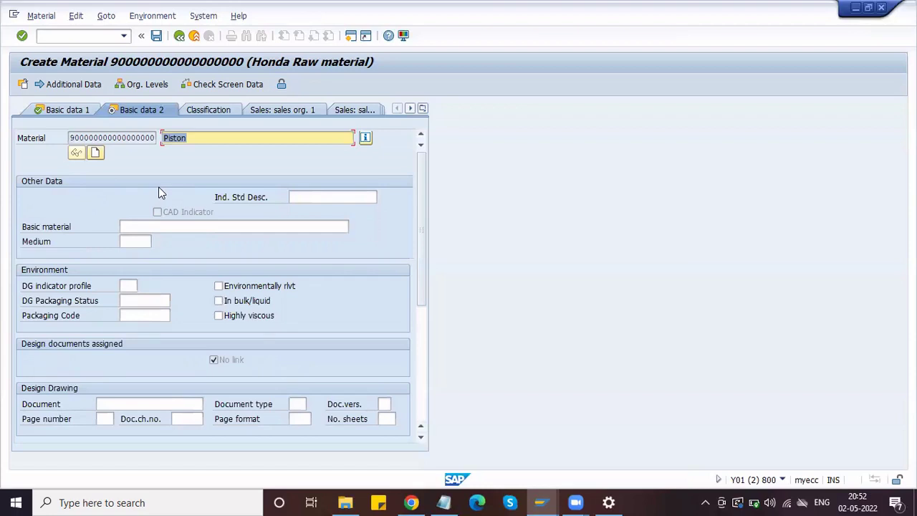
- Continue to the HPL1 Purchasing view and re-enter base unit of measure EA
key("Return")
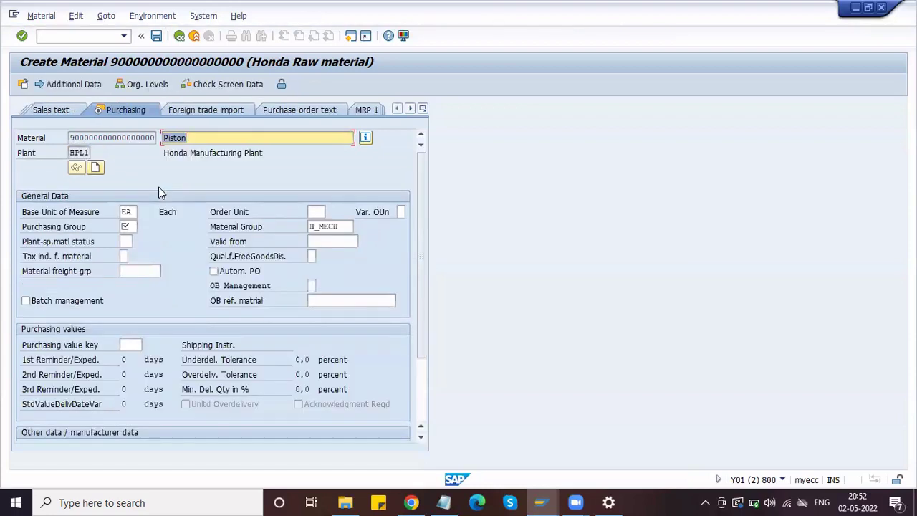
left_click(125, 211)
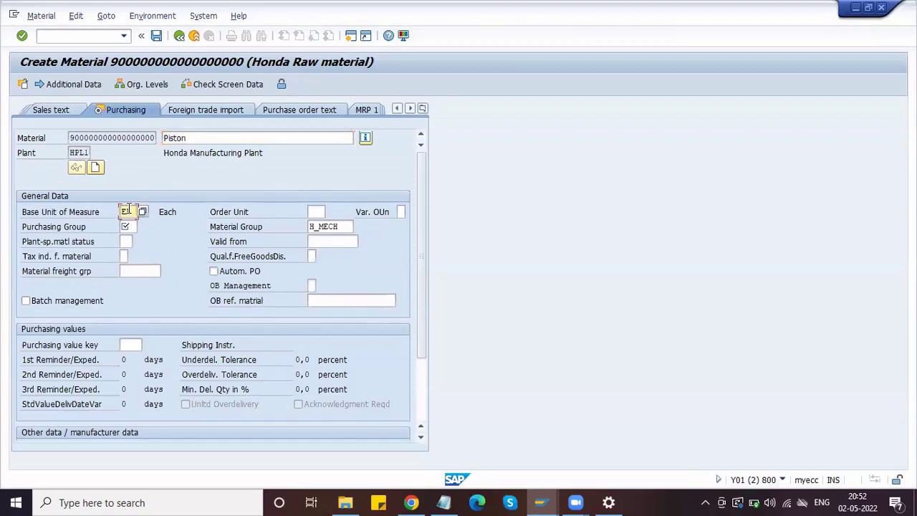
type("EA")
left_click(320, 211)
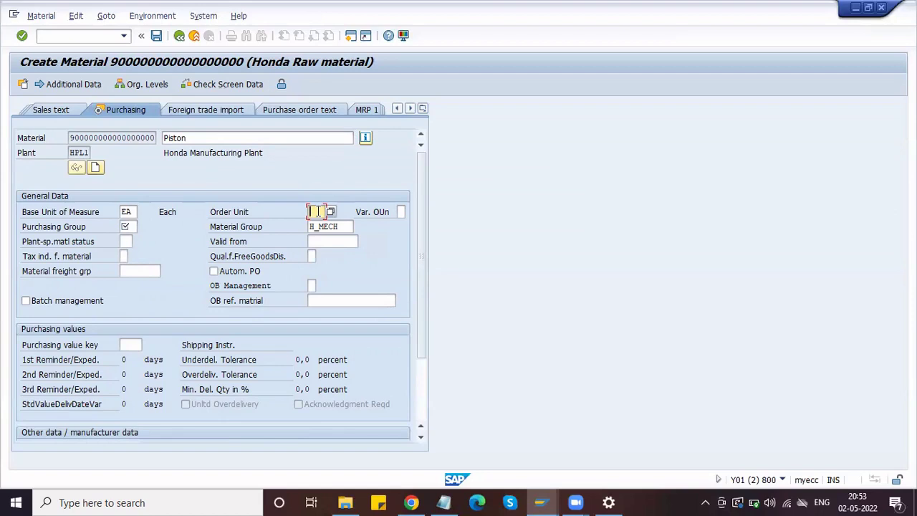
- Open the unit-of-measure search help for the Piston material's order unit
left_click(331, 212)
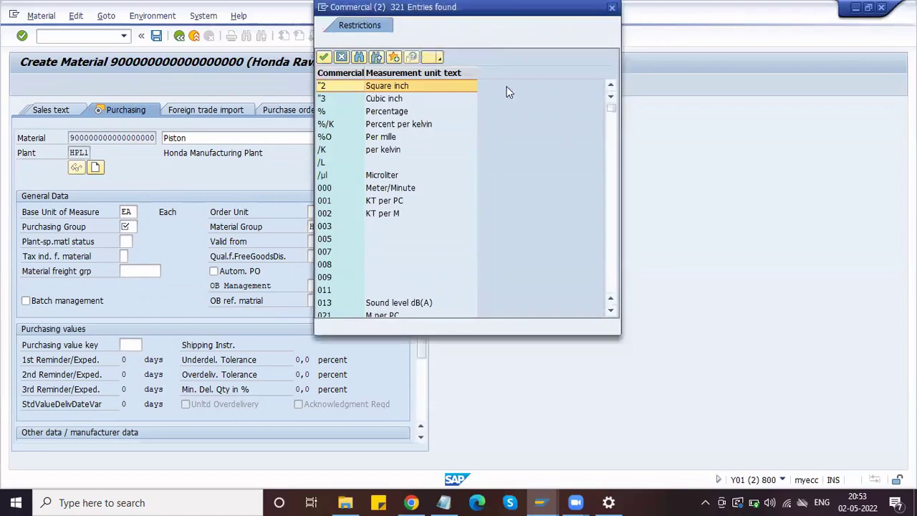
- Search the unit list for BOX and take Cardboard box as the Piston's order unit
left_click(323, 8)
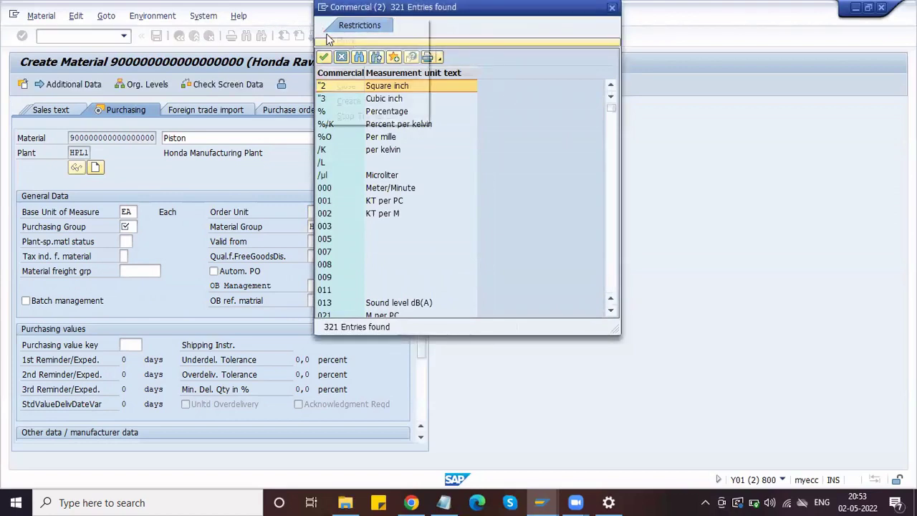
left_click(440, 51)
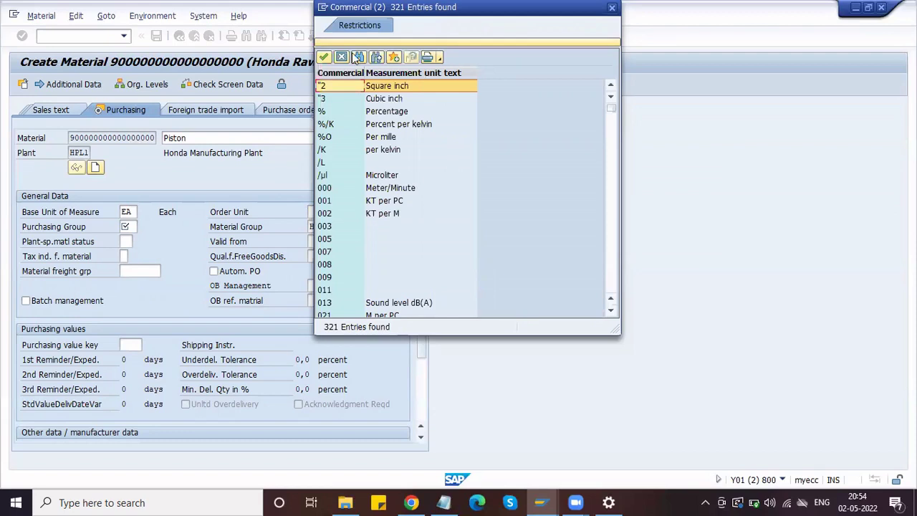
left_click(360, 58)
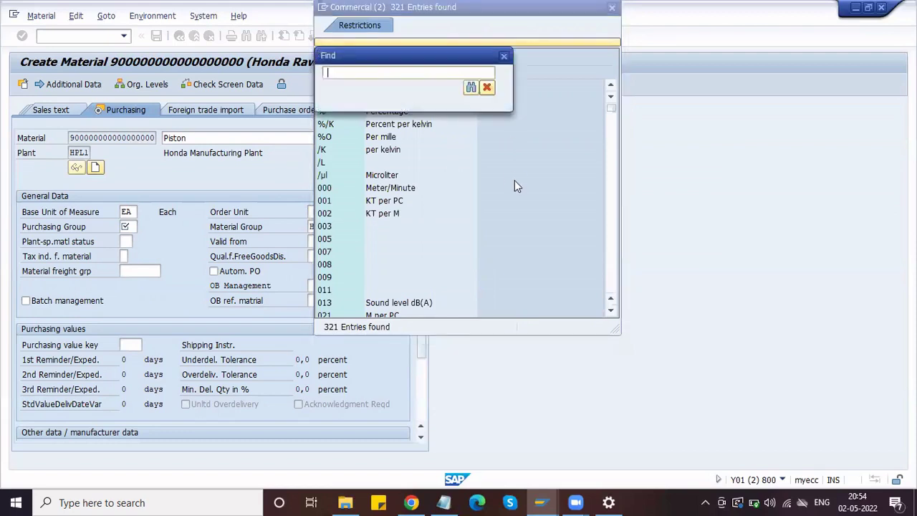
type("BOX")
left_click(472, 88)
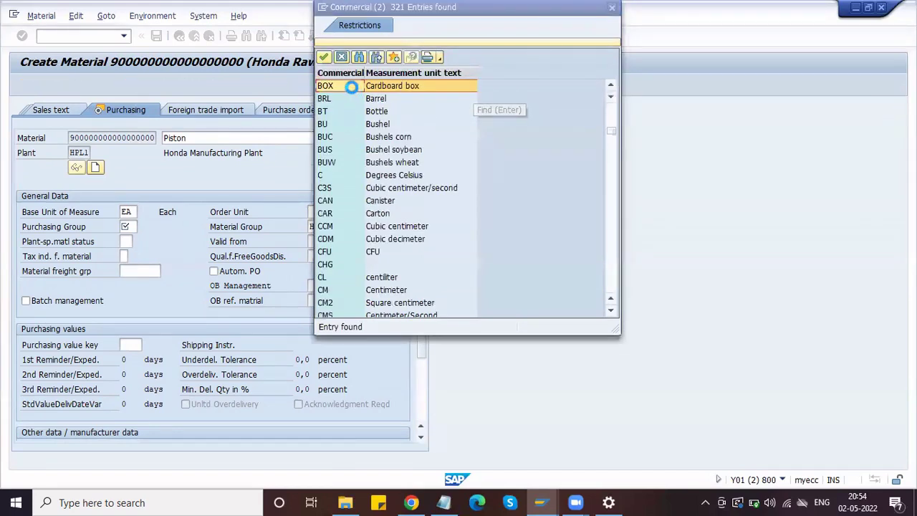
left_click(325, 56)
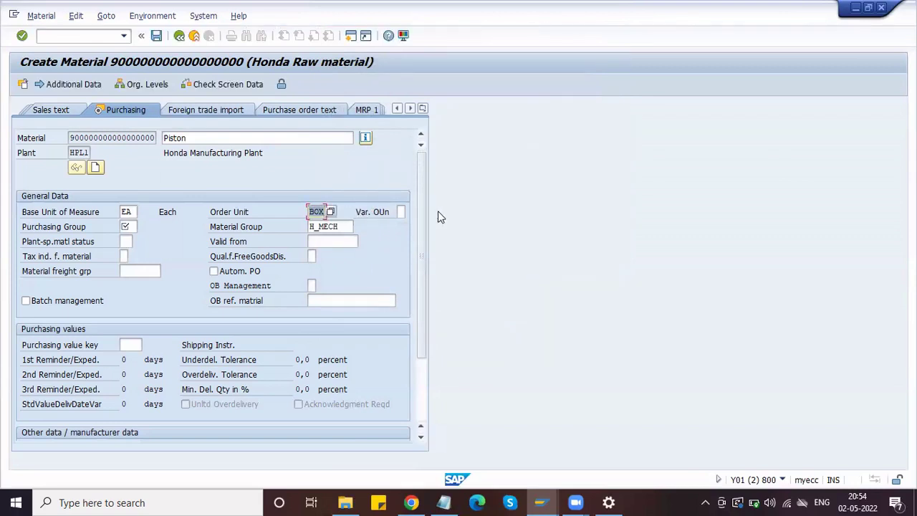
left_click(129, 227)
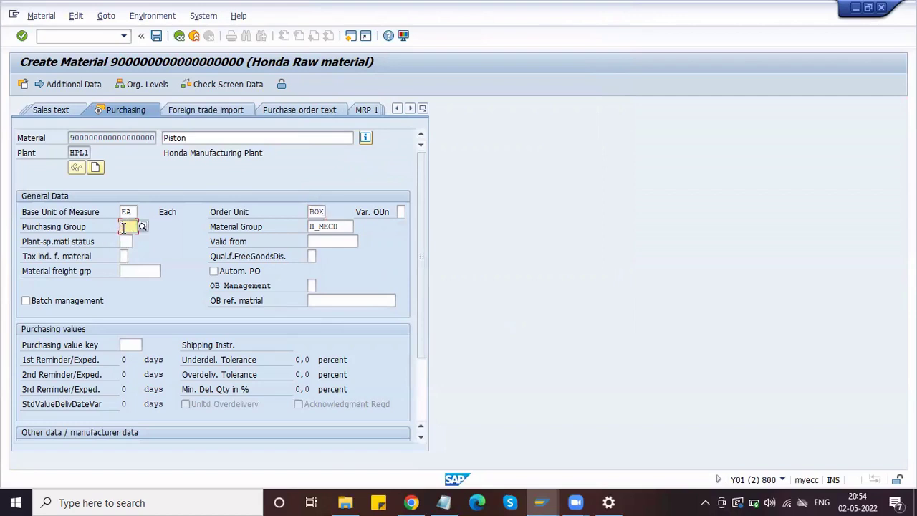
- Enter purchasing group HPG (Honda Purch Grp) and validate to trigger the BOX-to-EA conversion prompt
type("HPG")
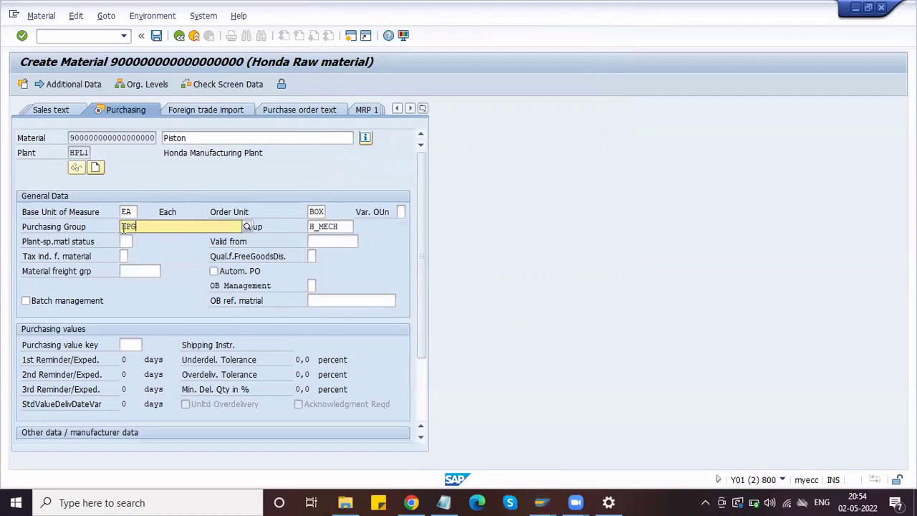
key("Return")
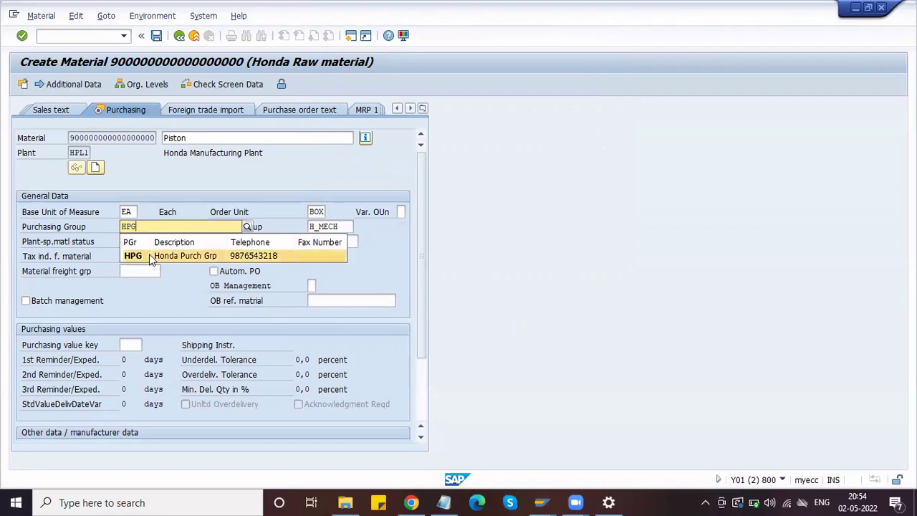
left_click(149, 253)
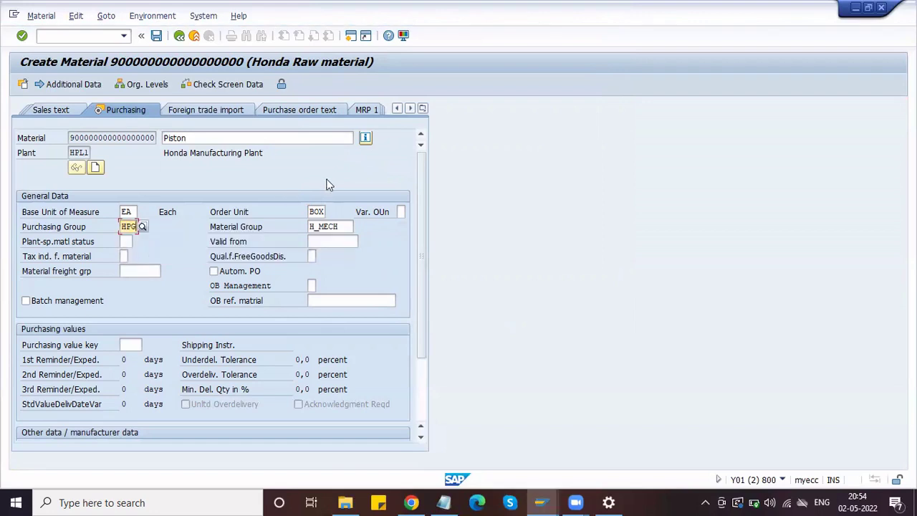
left_click(322, 211)
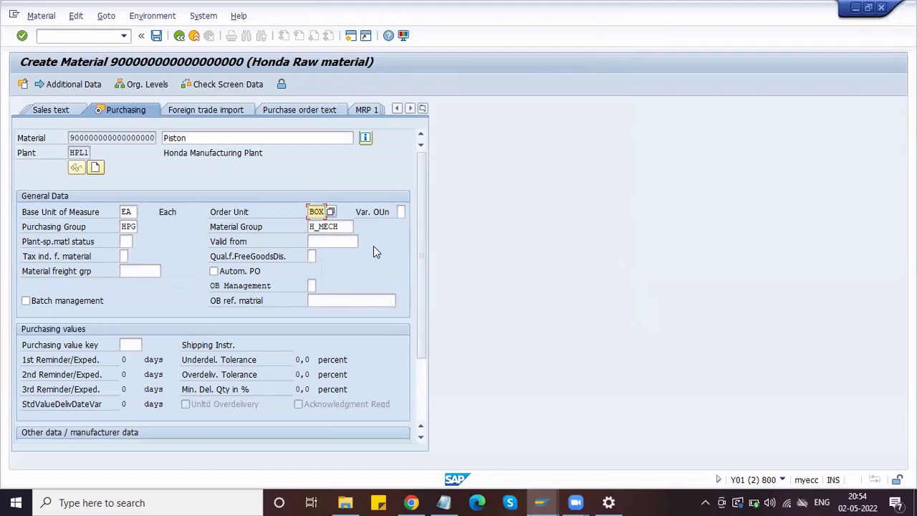
key("Return")
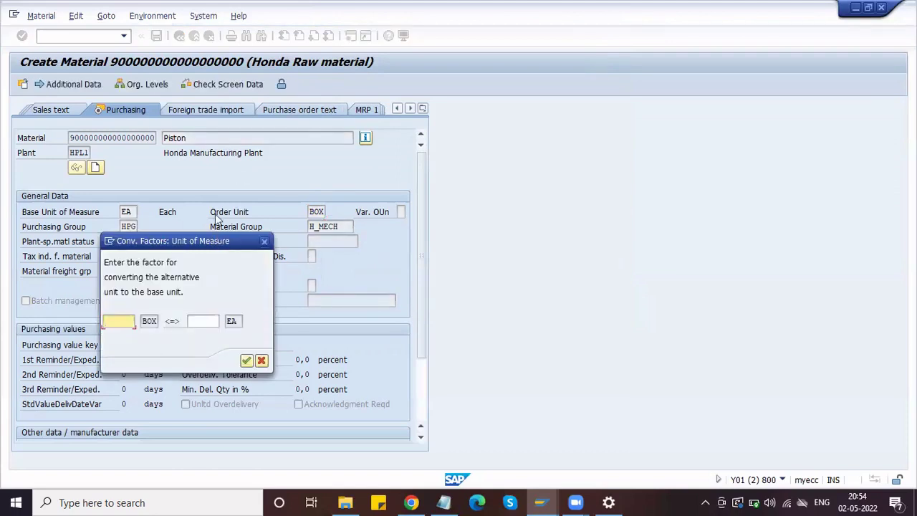
- Enter the conversion factors 1 BOX = 10 EA and confirm
type("1")
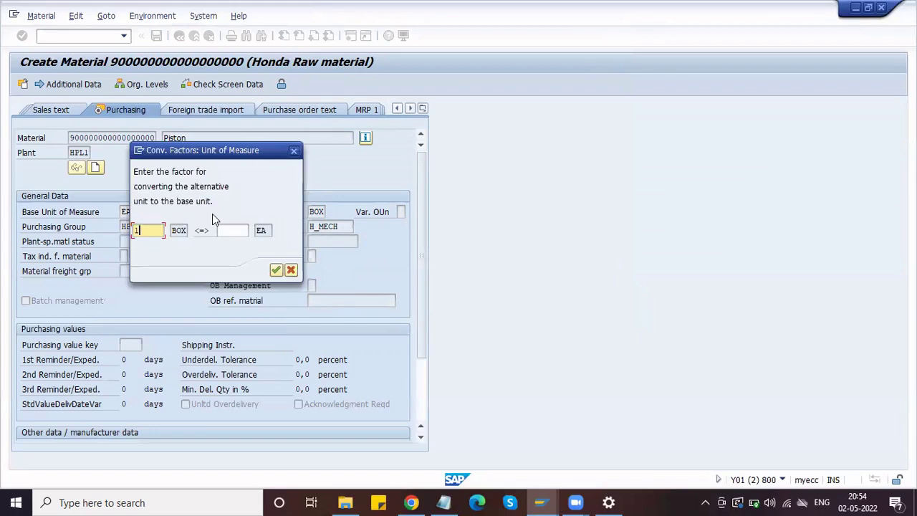
key("Tab")
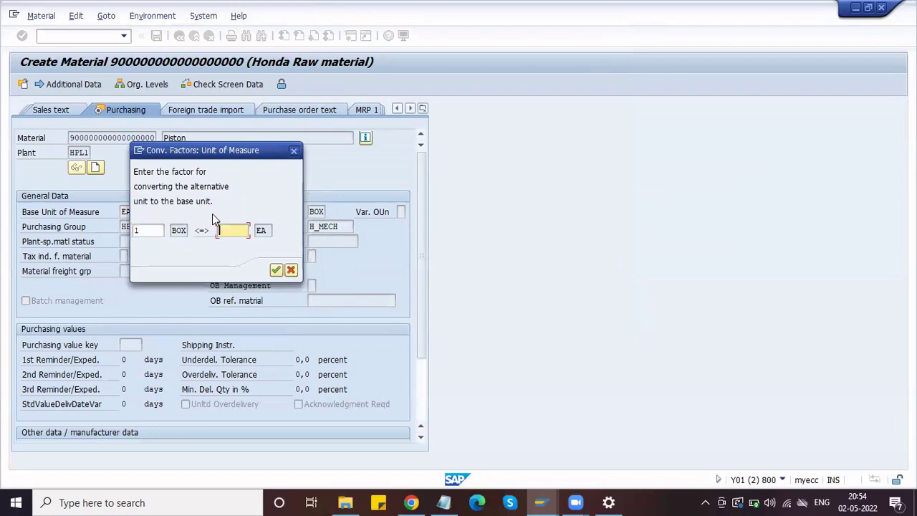
type("10")
left_click(276, 271)
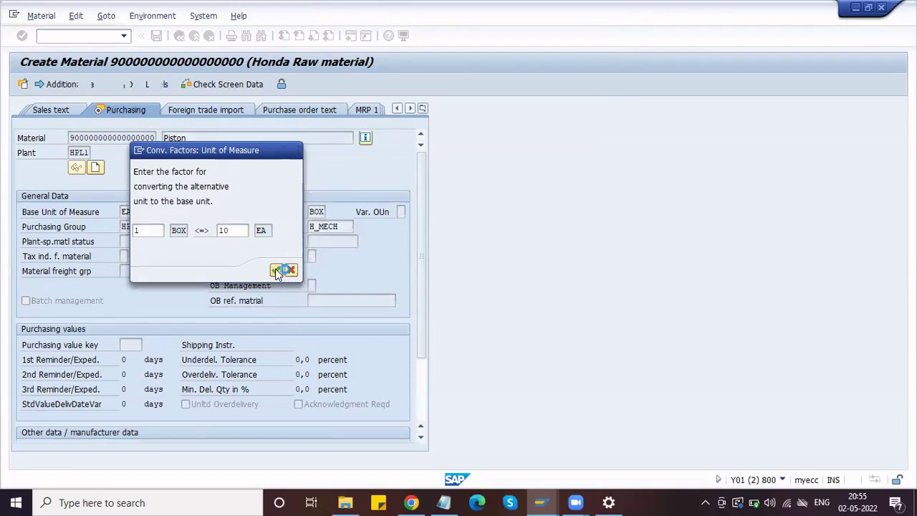
left_click(318, 210)
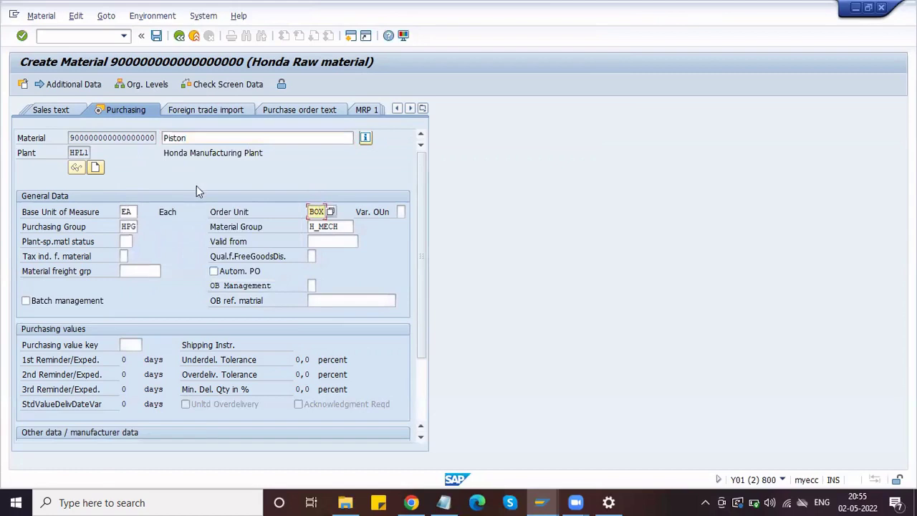
left_click(125, 242)
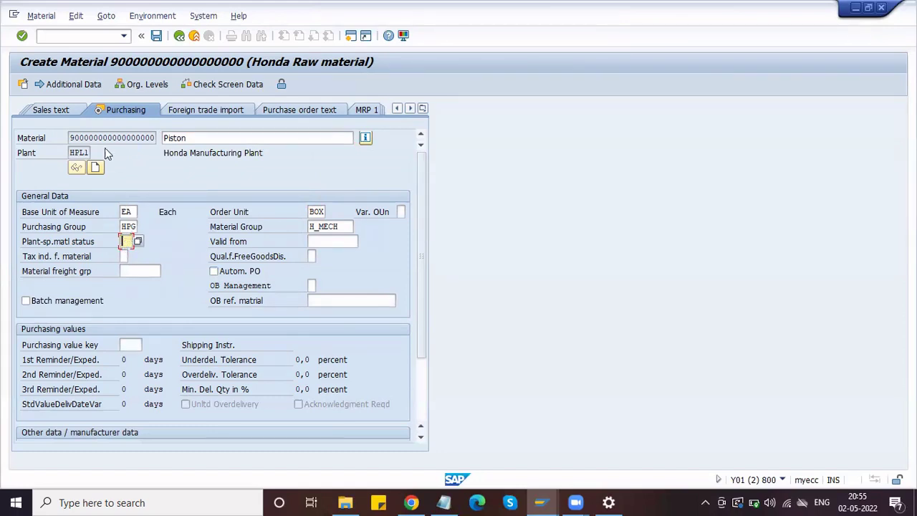
left_click(316, 245)
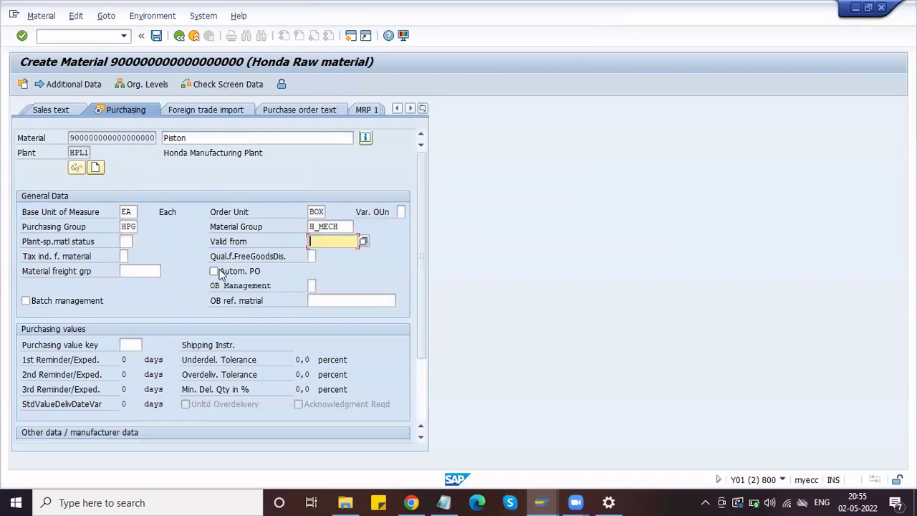
left_click(123, 344)
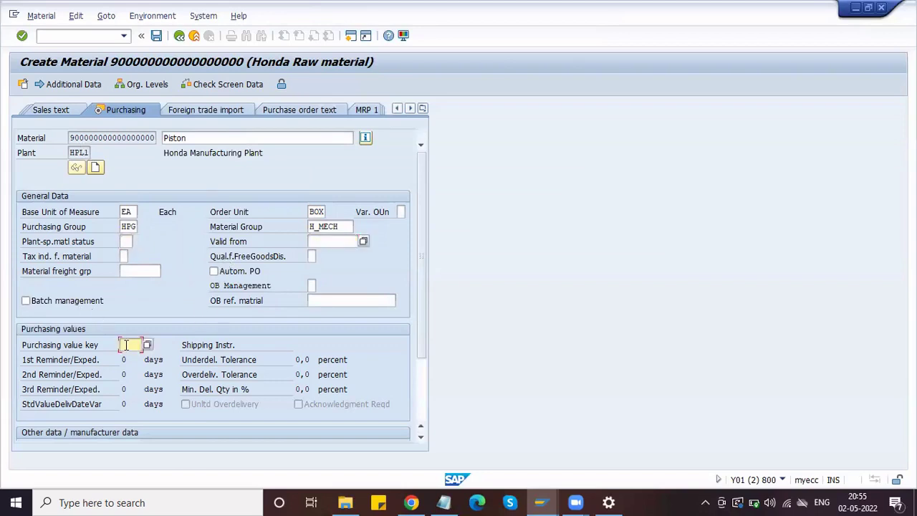
left_click(419, 437)
left_click(419, 437)
left_click(417, 440)
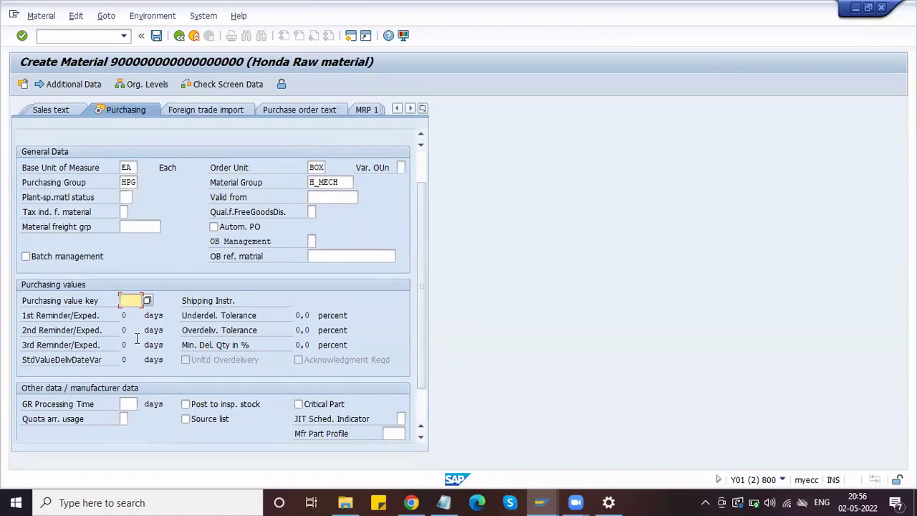
- Move past shipping instructions to the Plant data / stor. 1 view for plant HPL1, location H11
left_click(244, 301)
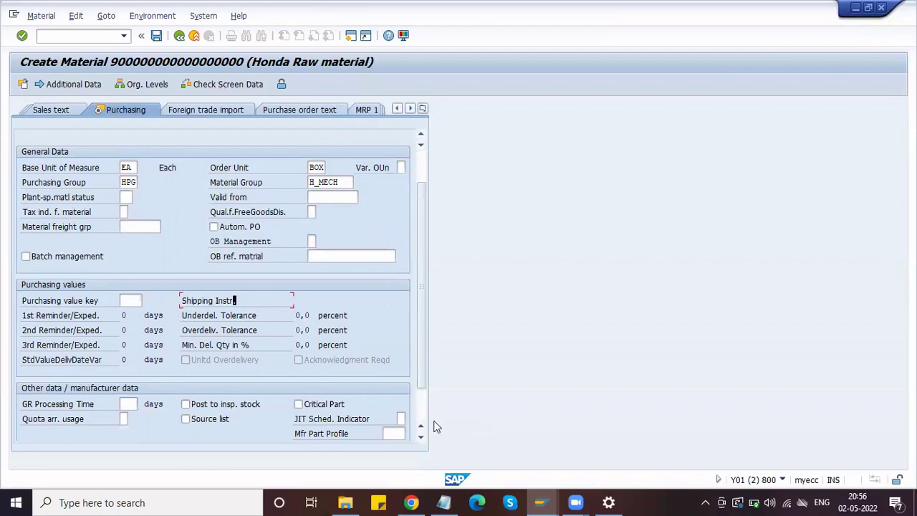
scroll(427, 422, "down", 1)
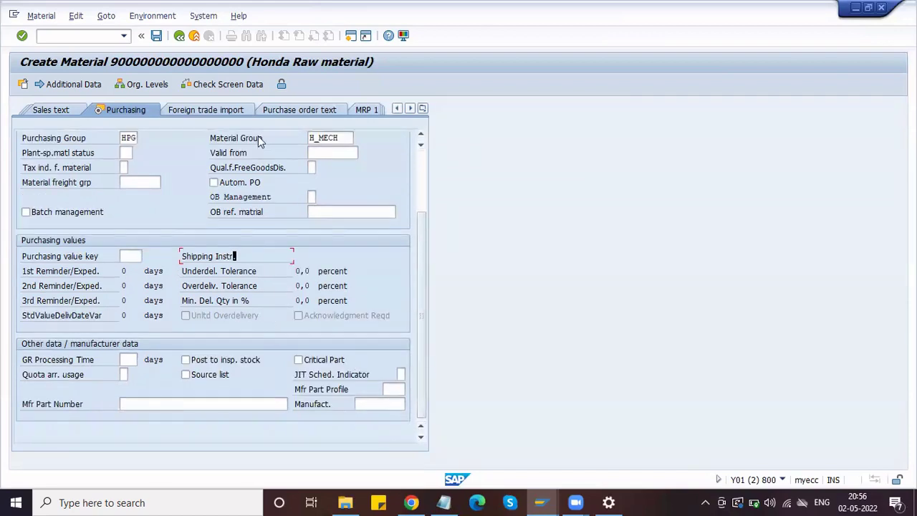
key("Return")
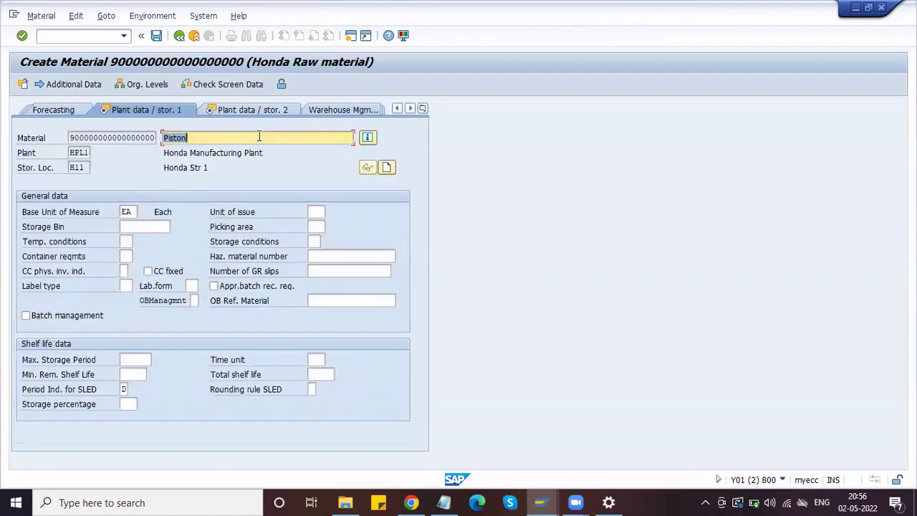
- Pass Plant data / stor. 2 to reach the Accounting 1 view for plant HPL1
key("Return")
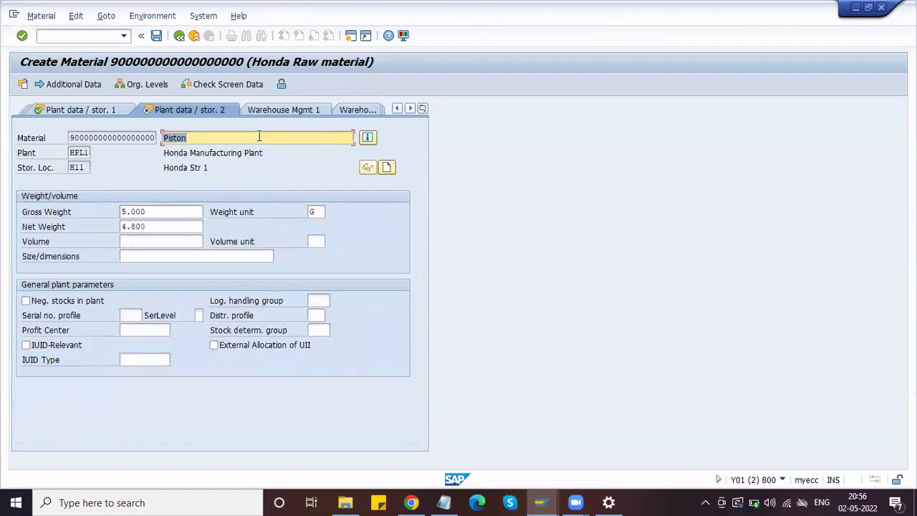
key("Return")
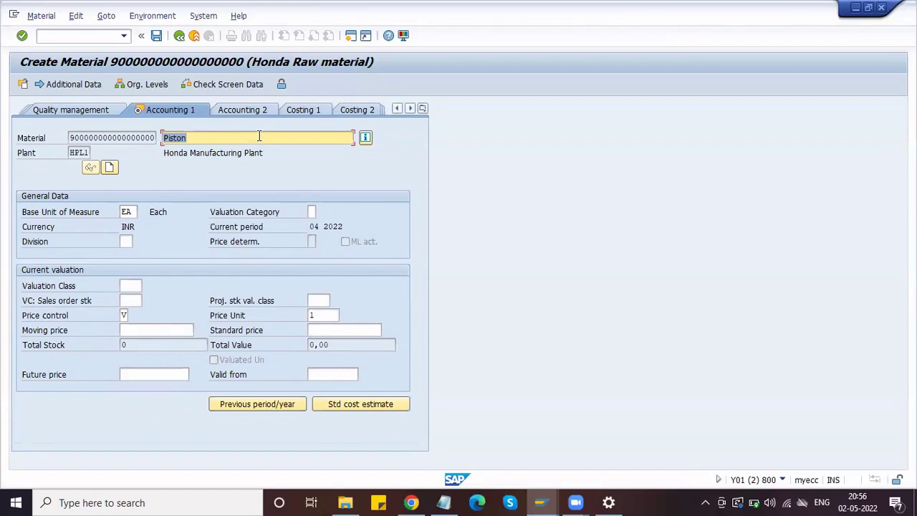
left_click(129, 285)
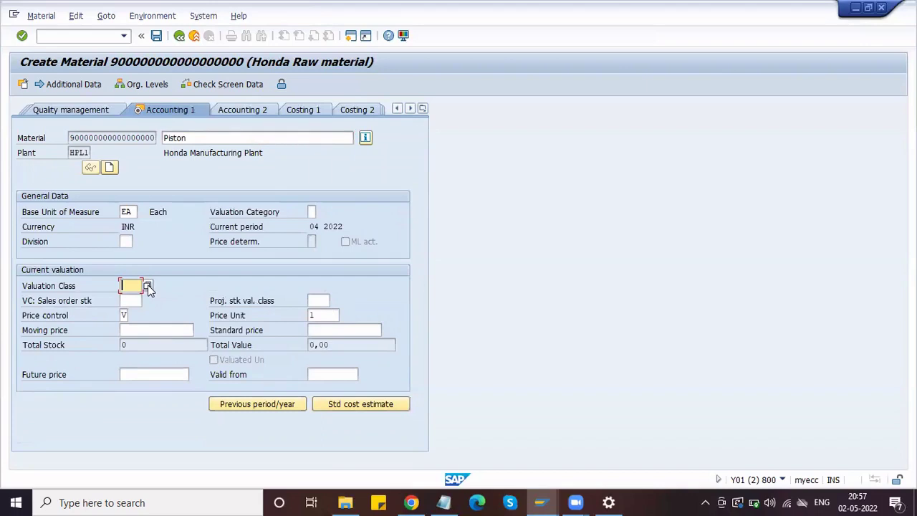
- Choose valuation class 3000 Raw materials-Dom after comparing it with 3001 Raw materials-Imp
left_click(148, 286)
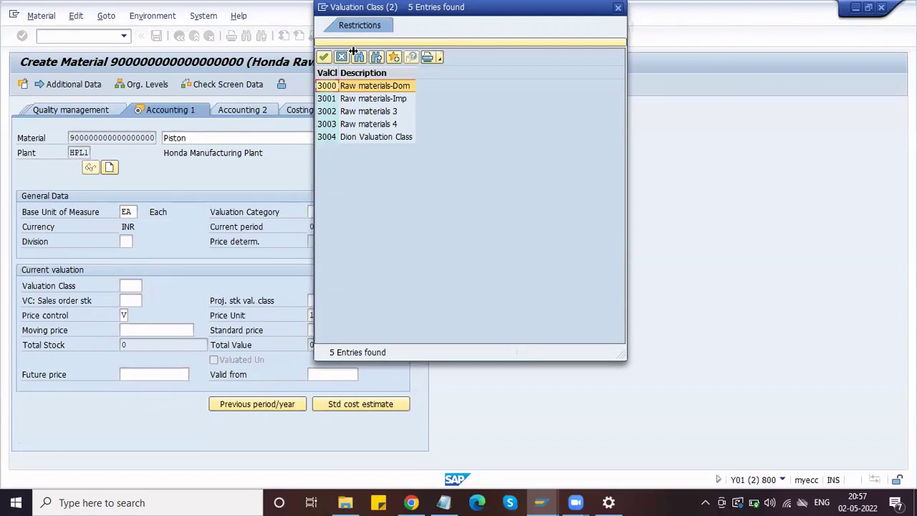
left_click(325, 57)
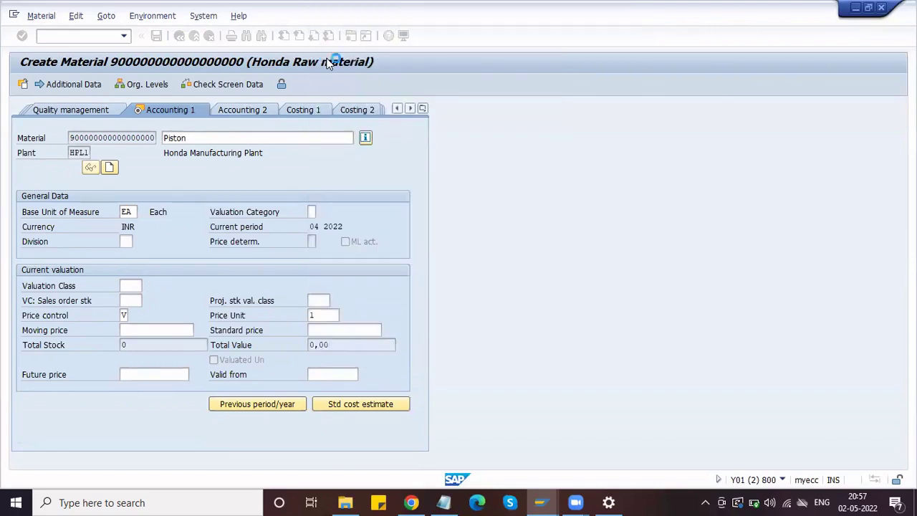
left_click(147, 285)
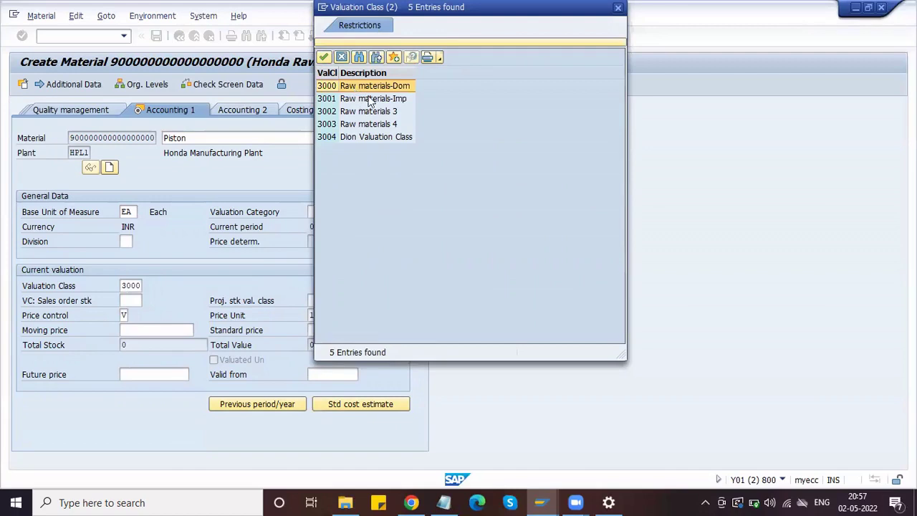
left_click(410, 99)
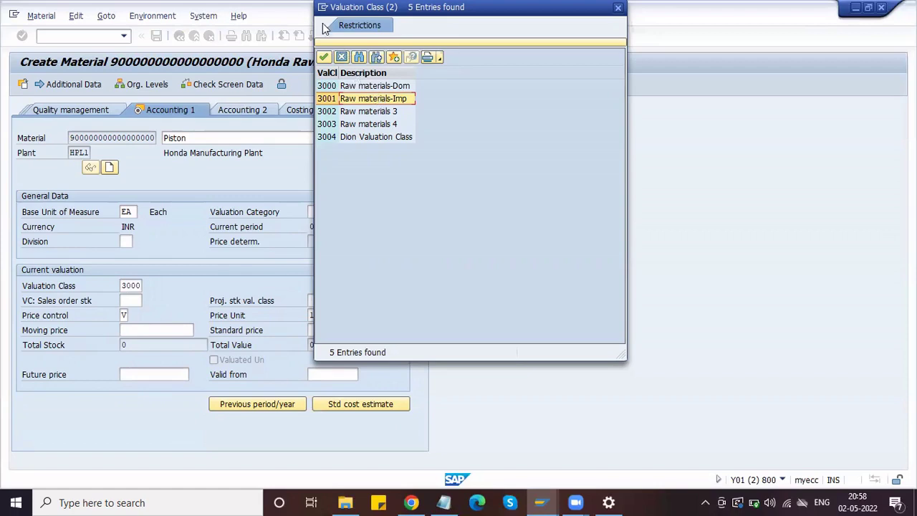
left_click(349, 86)
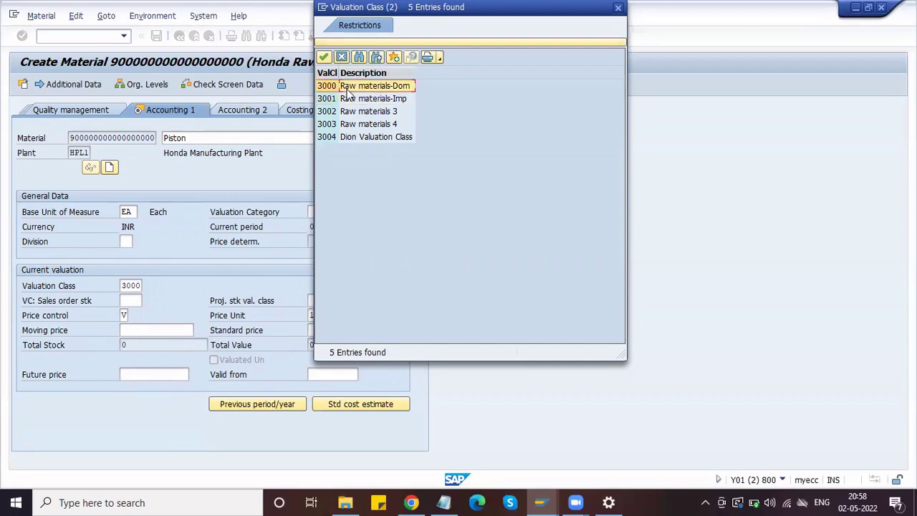
left_click(323, 58)
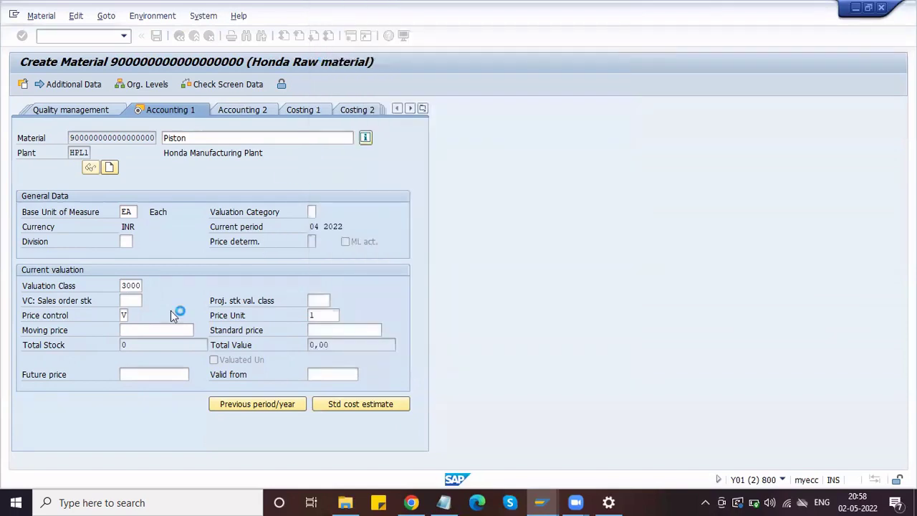
left_click(125, 315)
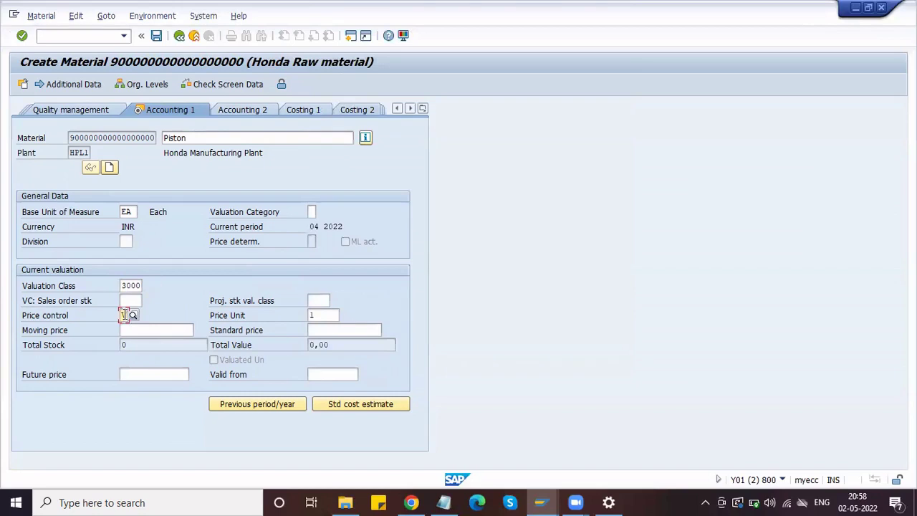
- Enter V as the Piston material's price control
type("V")
- Switch to the material groups configuration window and go back to the IMG menu tree
mouse_move(541, 502)
left_click(514, 457)
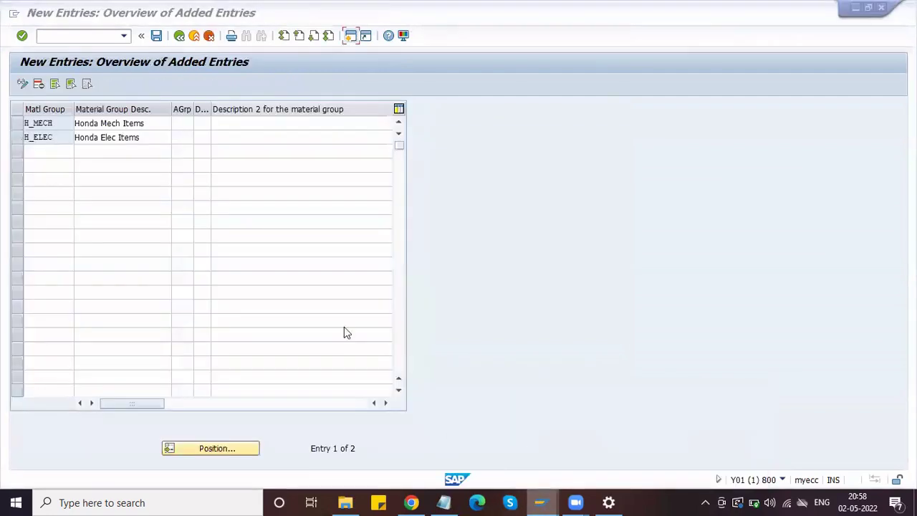
left_click(351, 36)
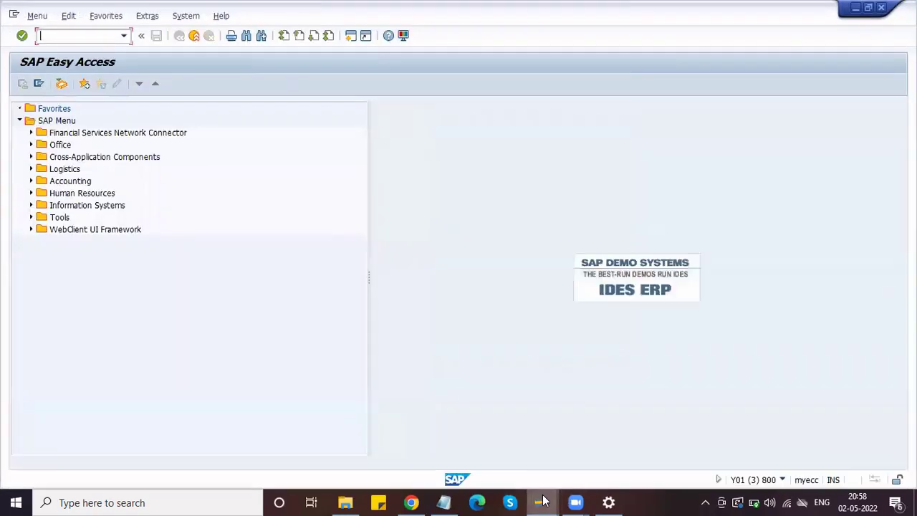
mouse_move(541, 502)
left_click(501, 449)
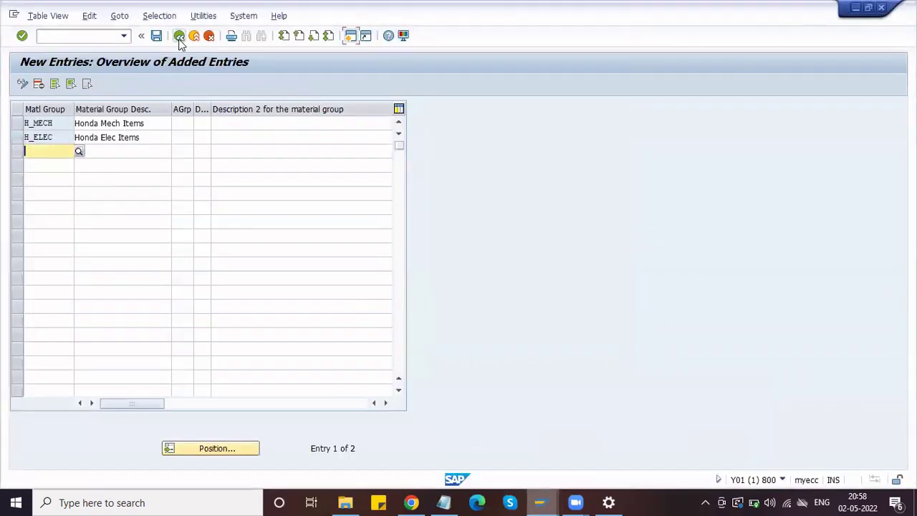
left_click(179, 39)
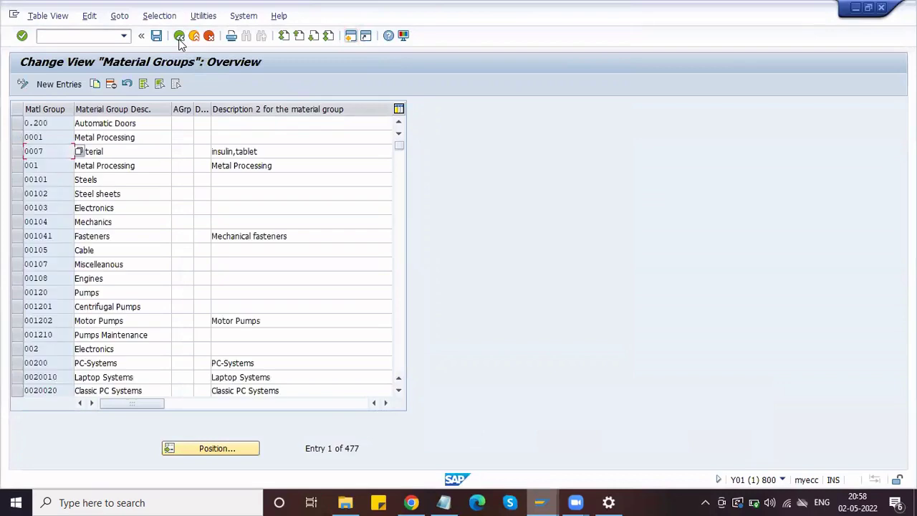
left_click(179, 38)
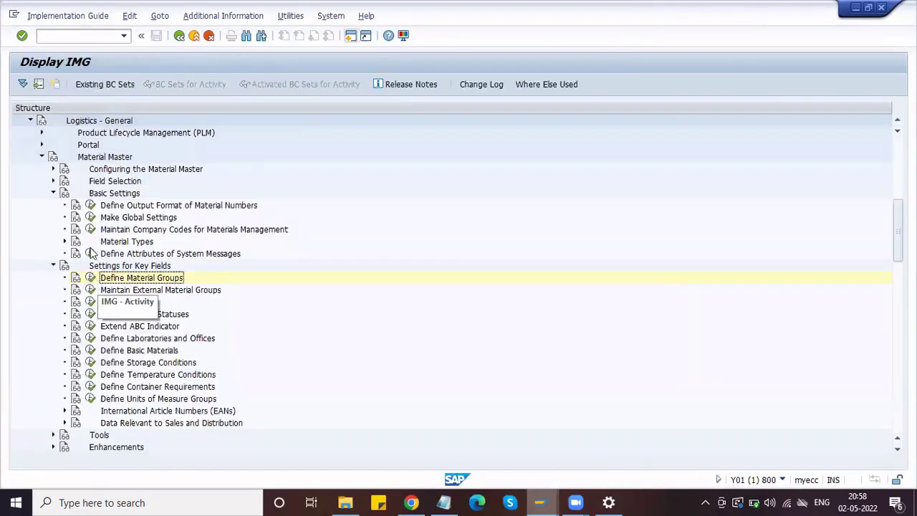
- Open the ZRAW (Honda Raw material) details in Define Attributes of Material Types
left_click(65, 241)
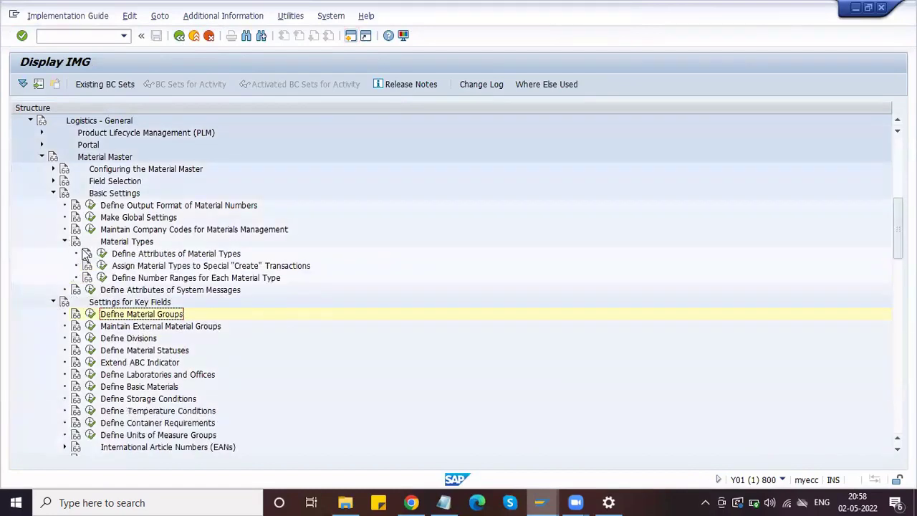
left_click(102, 256)
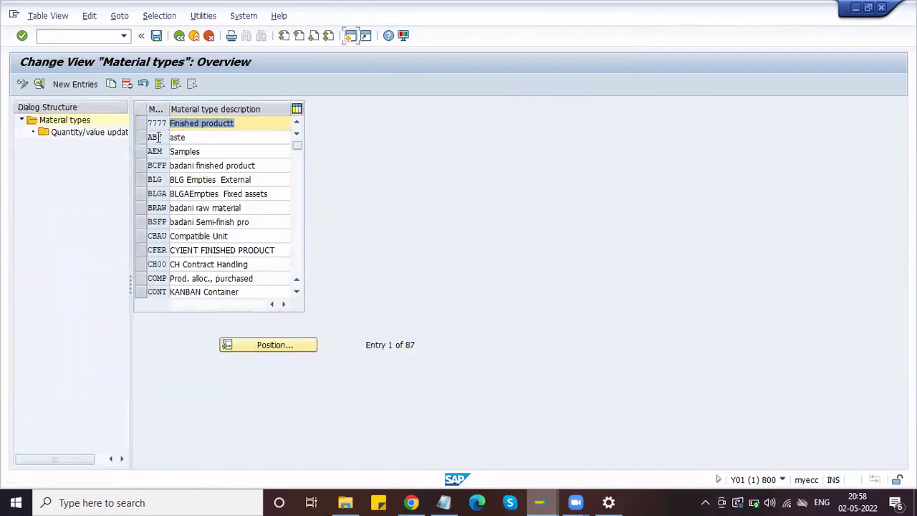
left_click(244, 345)
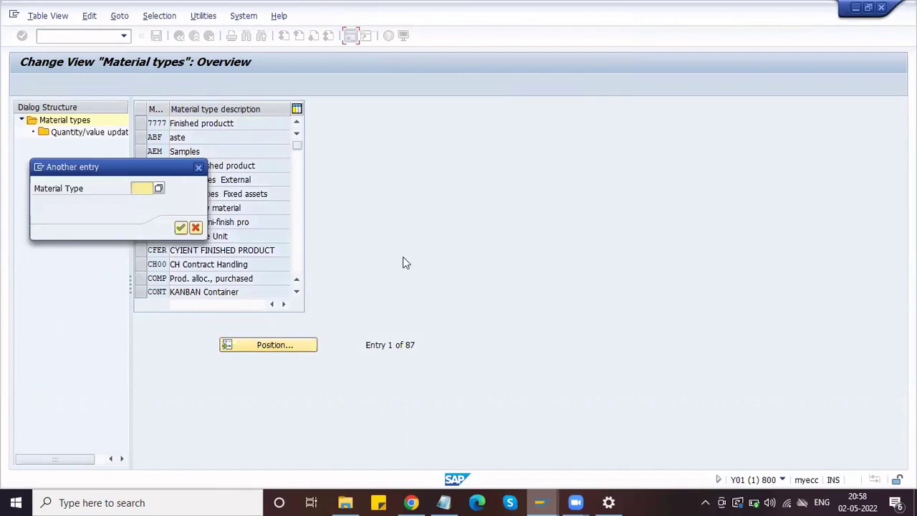
type("ZRAW")
key("Return")
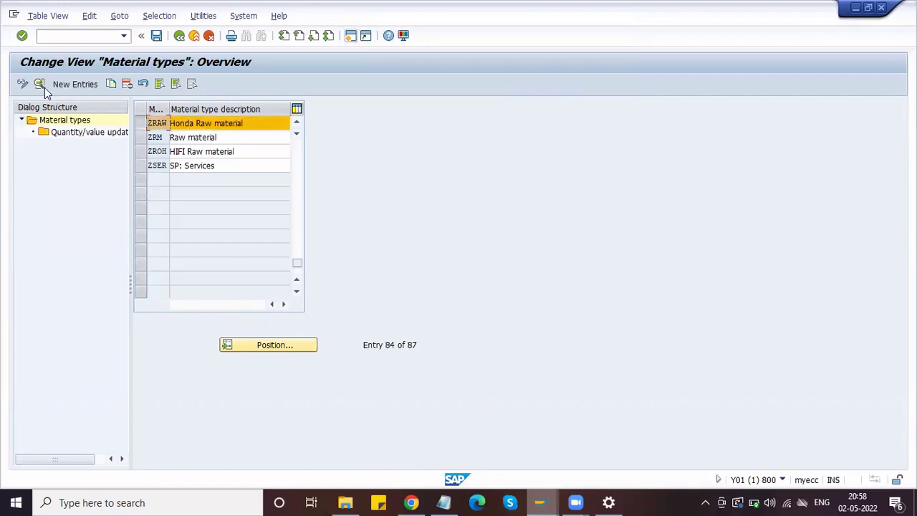
left_click(40, 84)
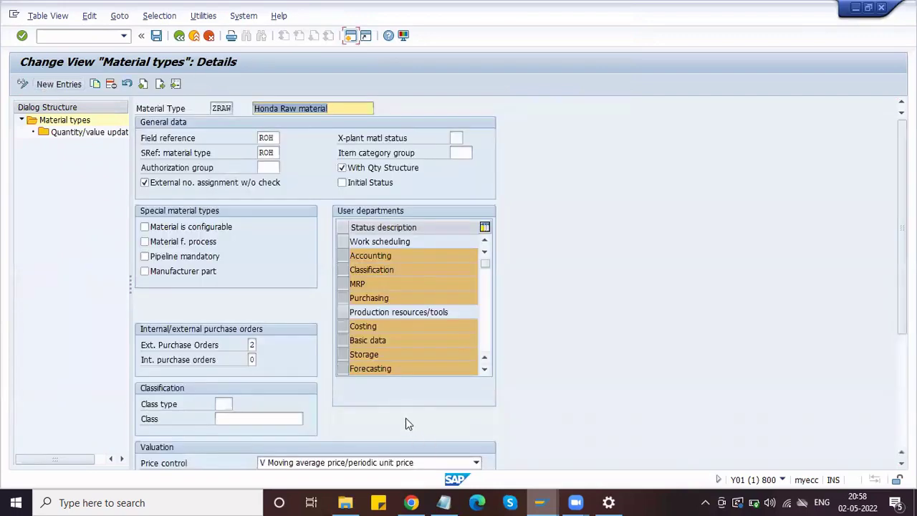
scroll(405, 418, "down", 3)
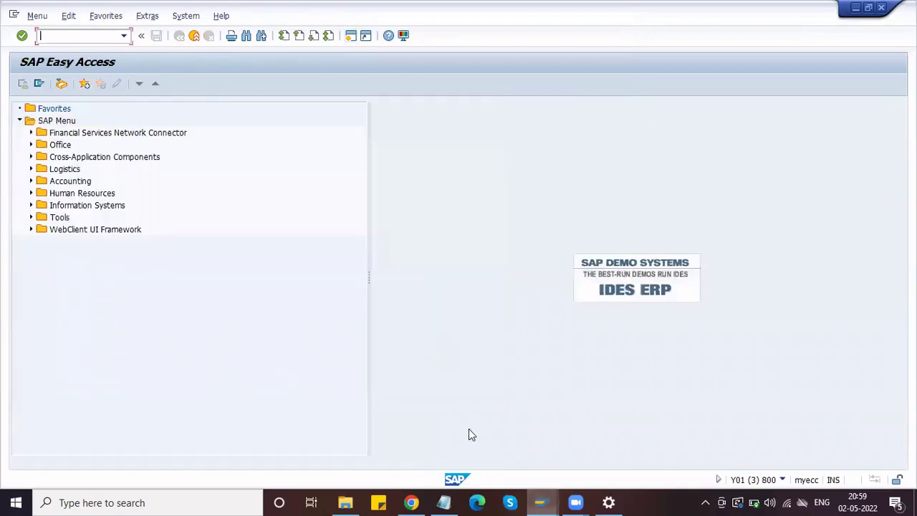
left_click(549, 499)
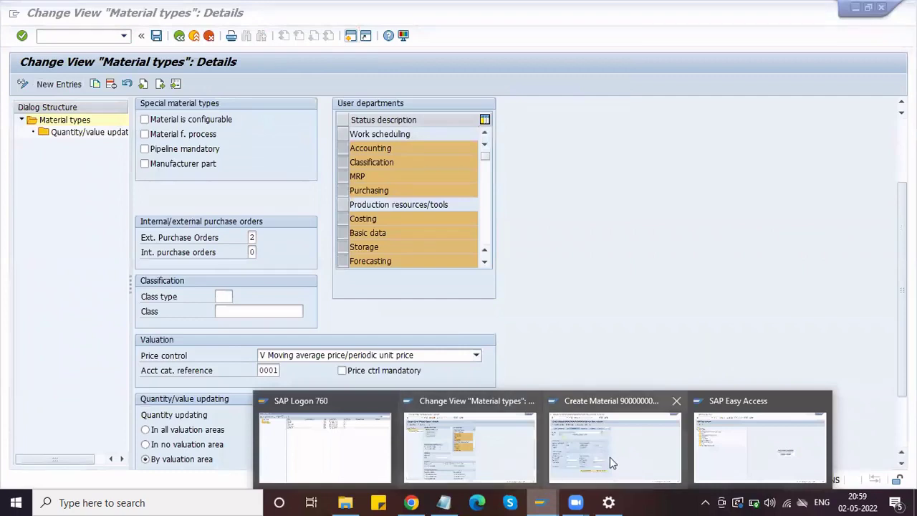
- Return to the Piston's Accounting 1 view and list price control options S and V
left_click(625, 464)
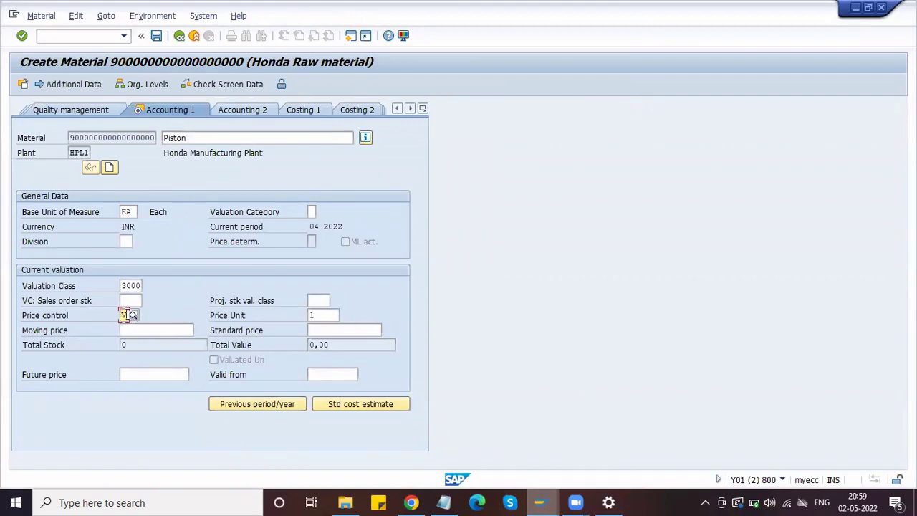
left_click(133, 316)
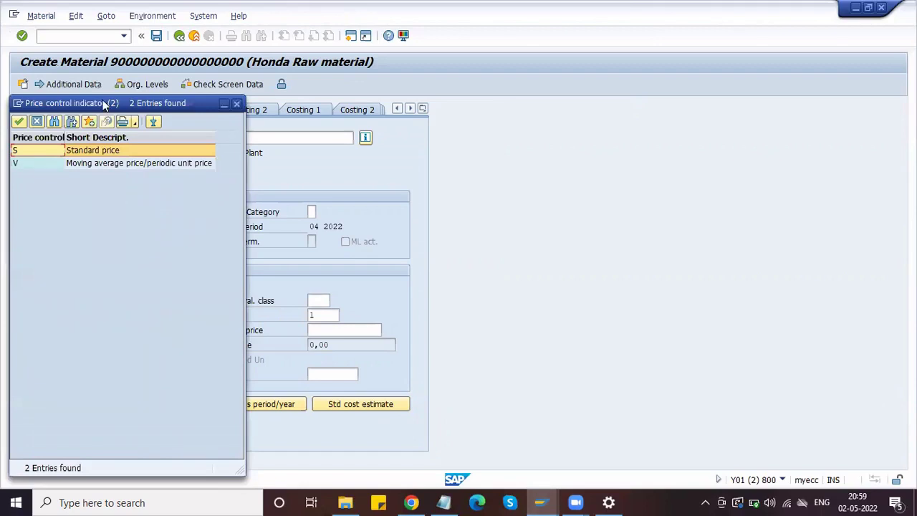
left_click_drag(103, 104, 414, 149)
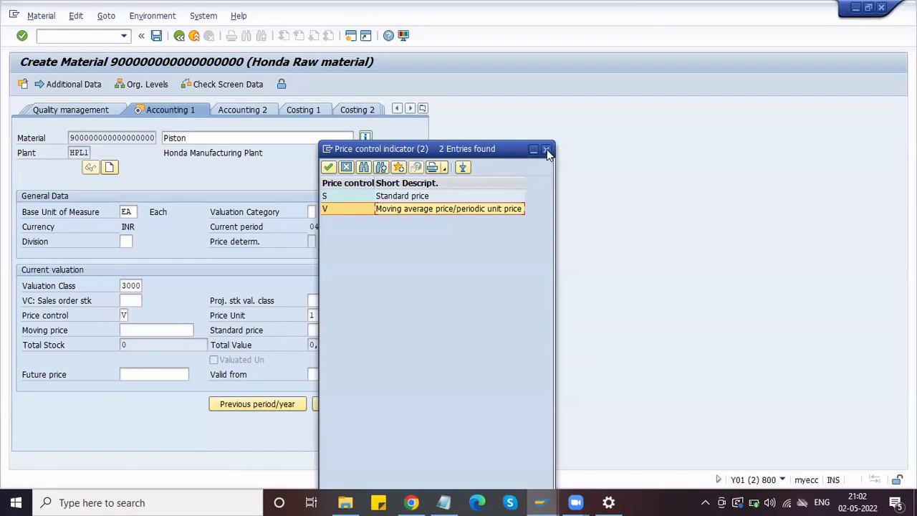
- Choose price control V (moving average) and enter moving price 2000 on Accounting 1
double_click(380, 209)
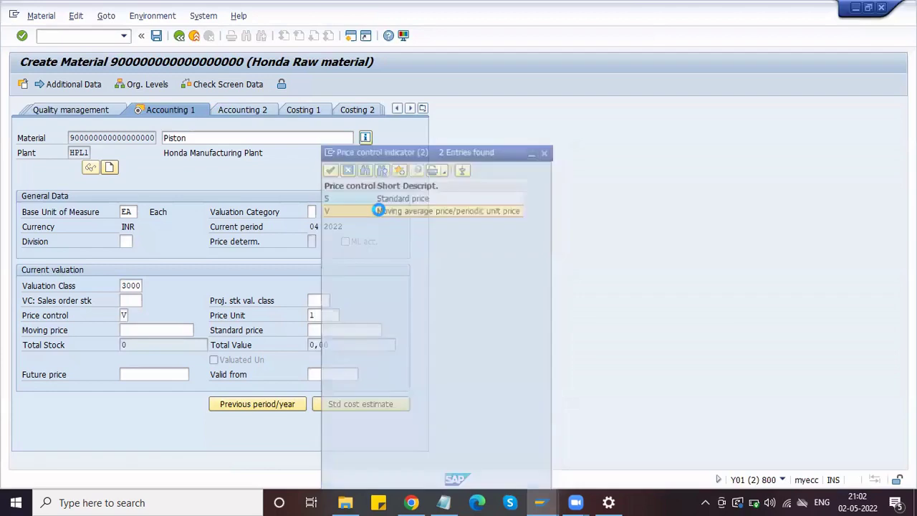
left_click(132, 333)
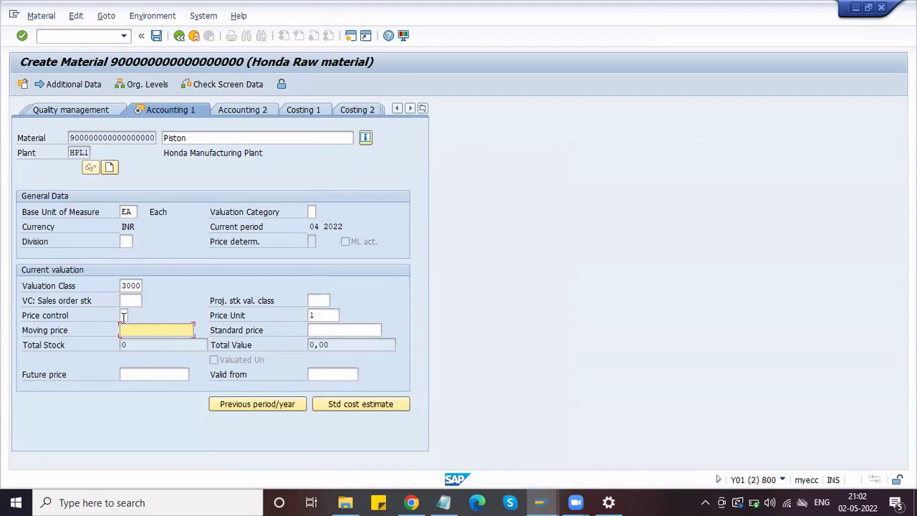
left_click(125, 315)
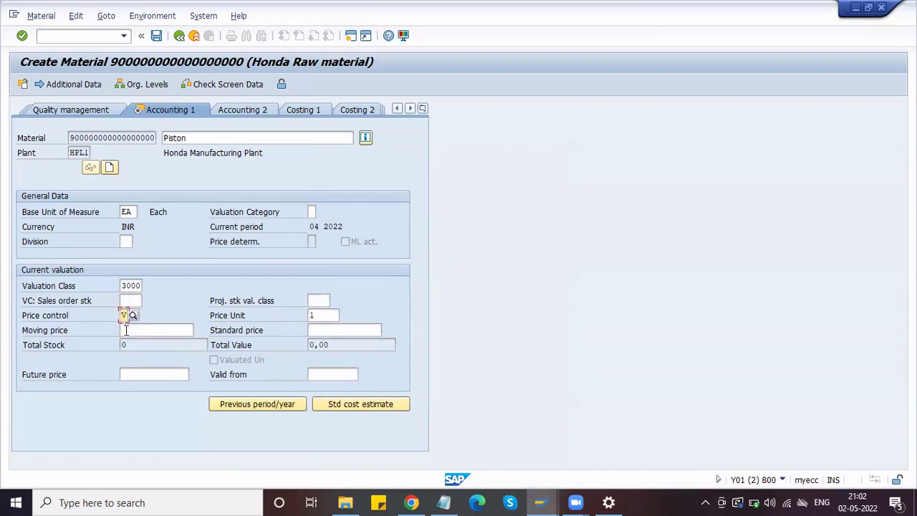
left_click(125, 331)
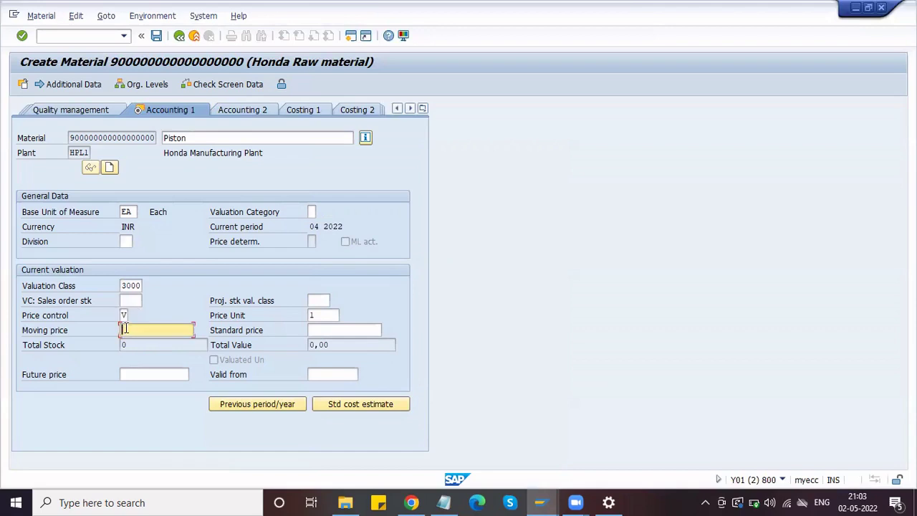
left_click(125, 315)
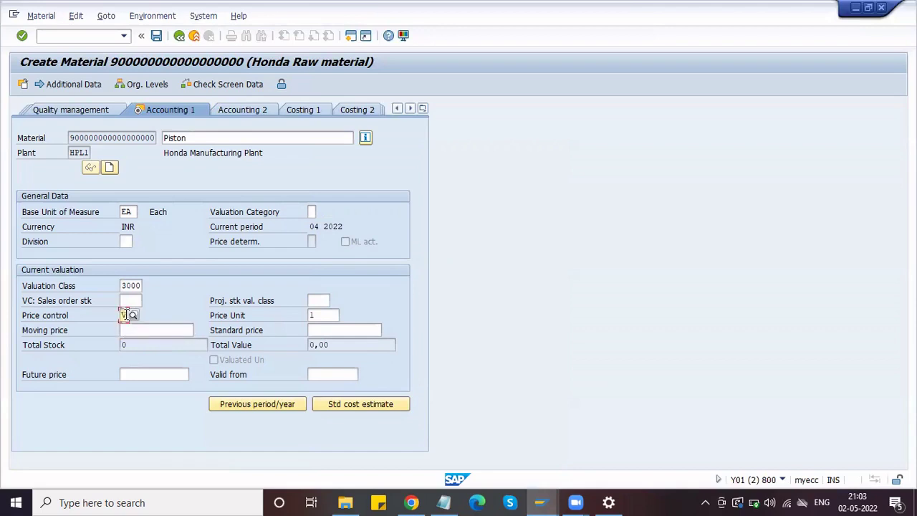
left_click(315, 330)
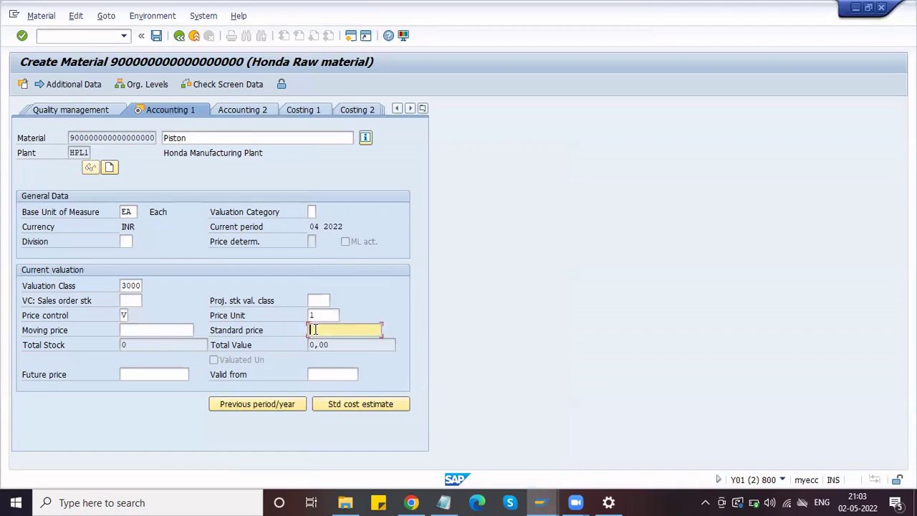
left_click(153, 332)
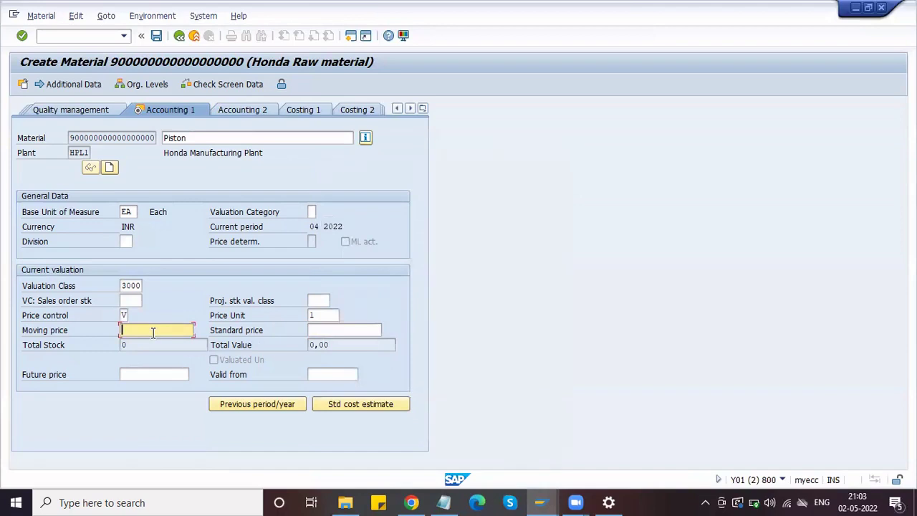
type("5")
key("BackSpace")
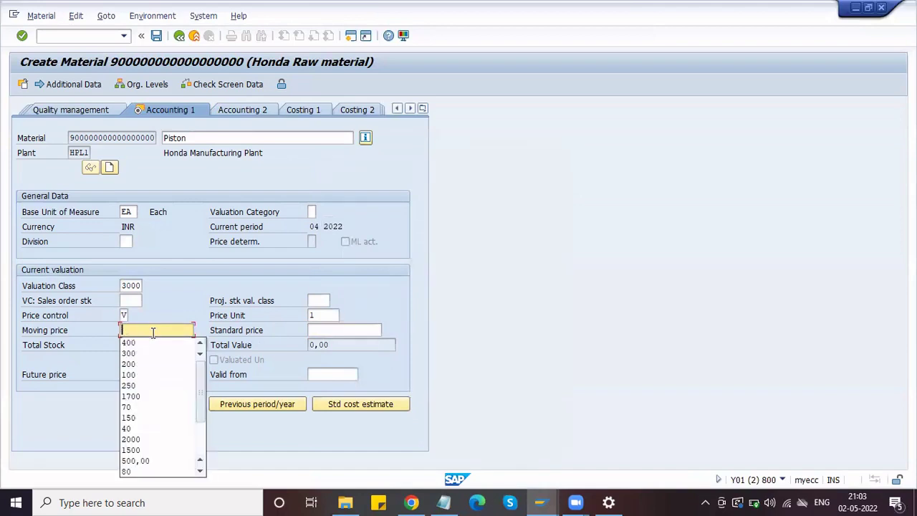
type("200")
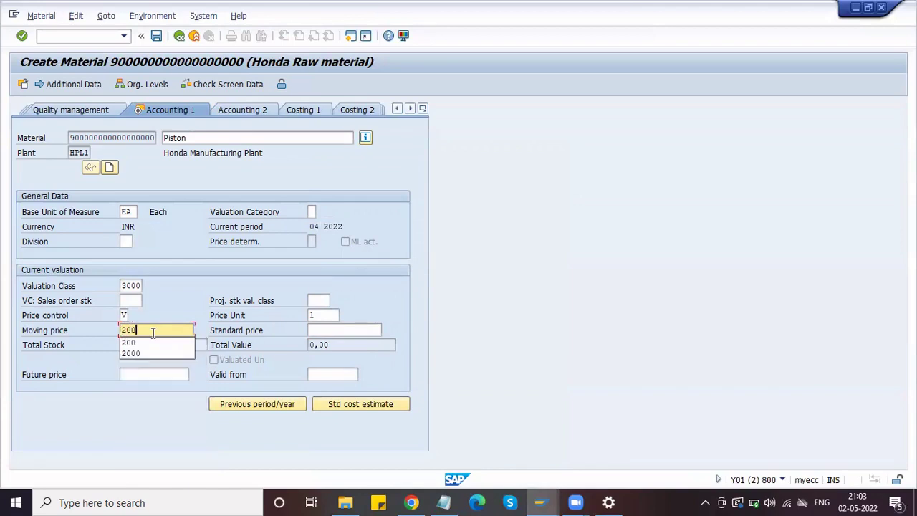
type("0")
key("Return")
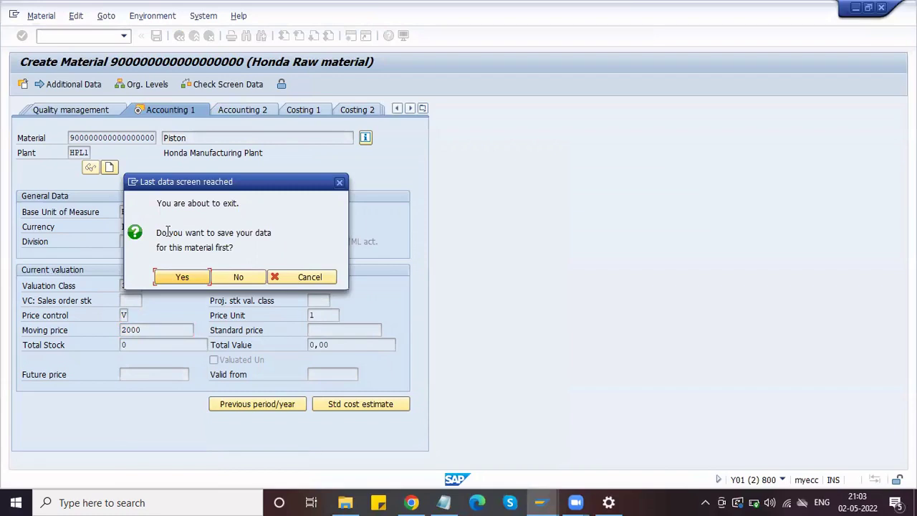
- Answer Yes to save the Piston material and return to the Create Material initial screen
left_click(193, 279)
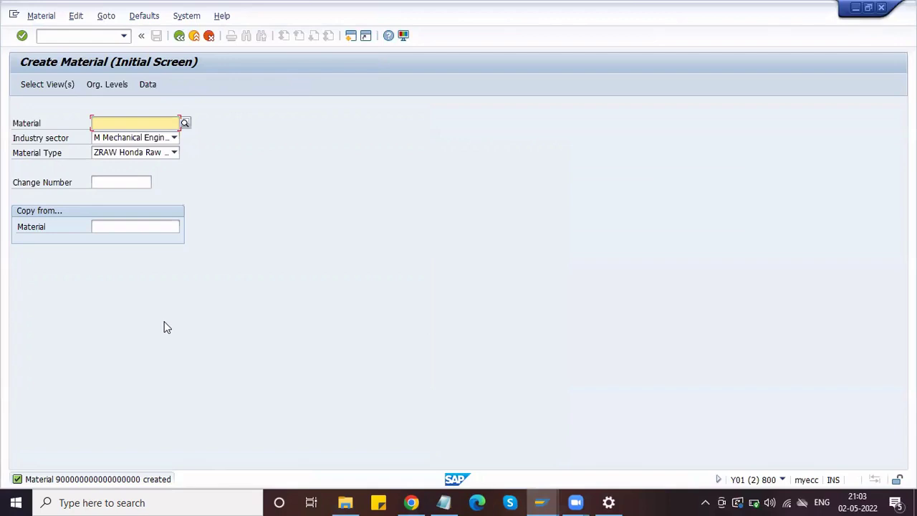
left_click(66, 38)
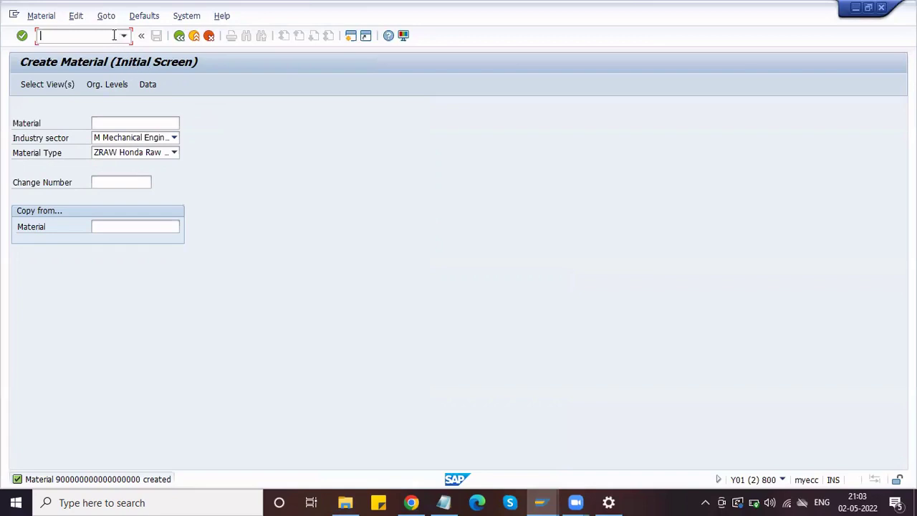
- Close the SAP Easy Access session and run /NMM02 for the new material
type("/NMM02")
left_click(543, 502)
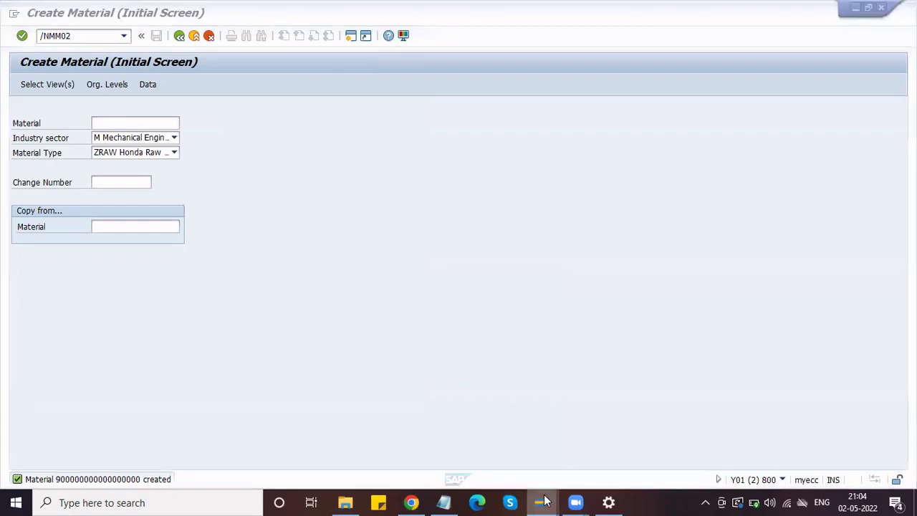
mouse_move(544, 500)
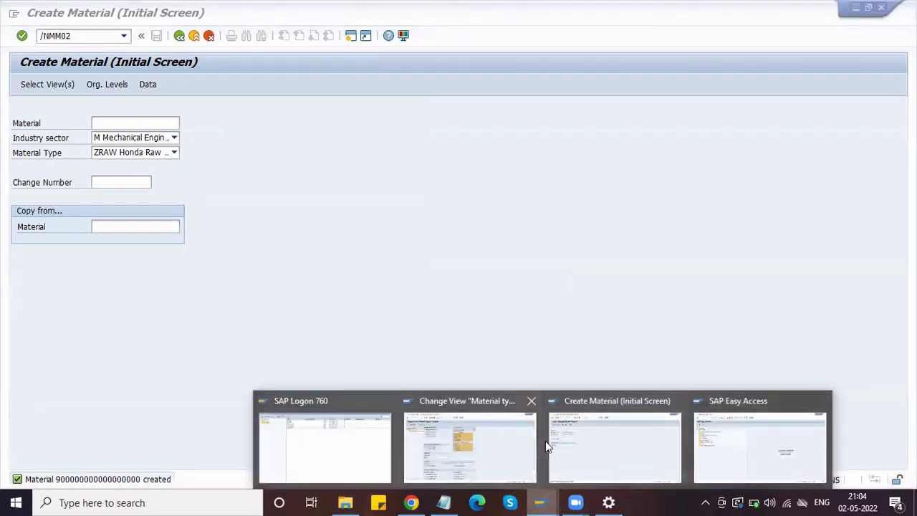
left_click(822, 402)
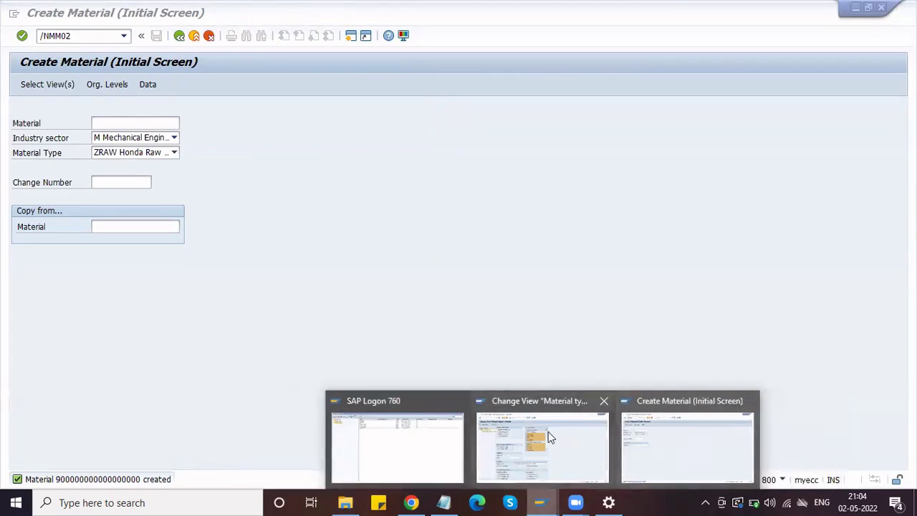
left_click(655, 435)
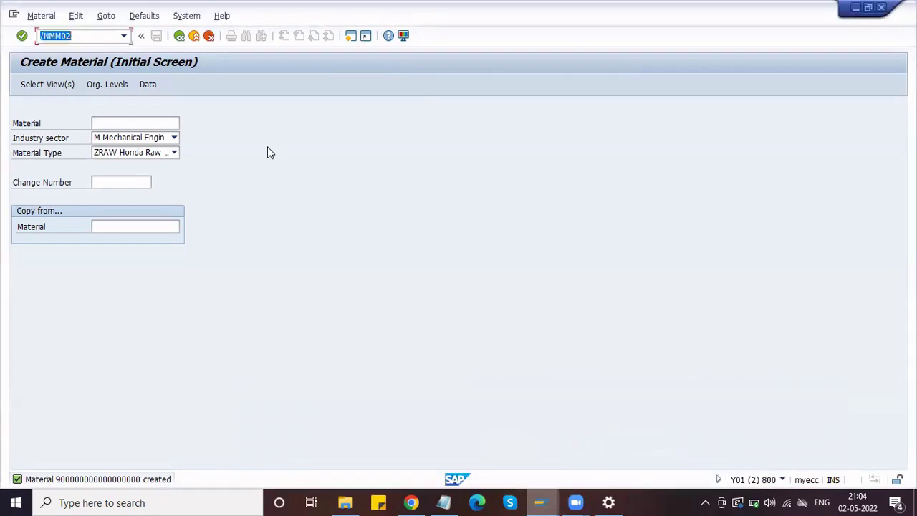
key("Return")
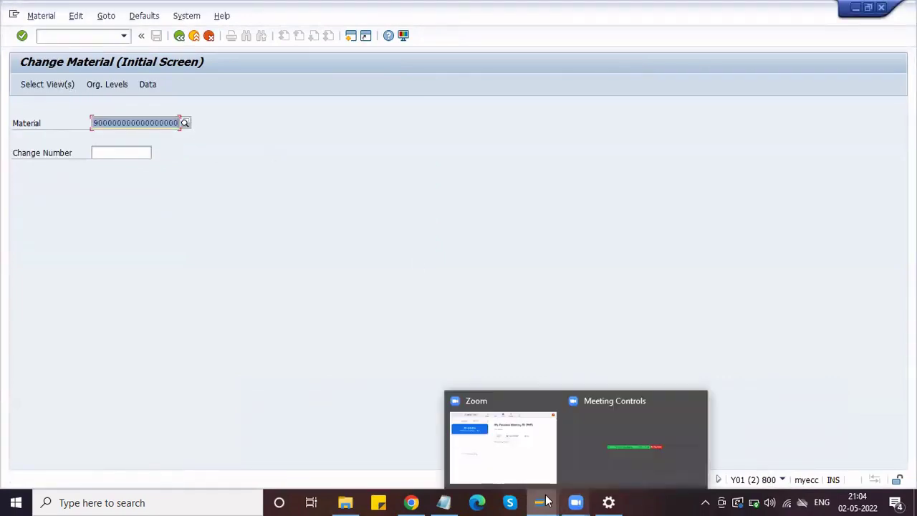
- Bring Change Material forward, then switch to the Material types settings window
mouse_move(539, 503)
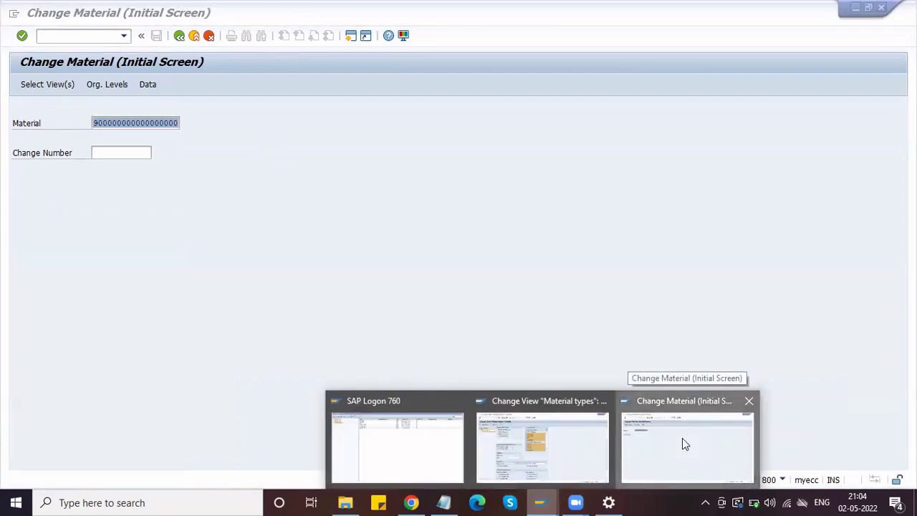
left_click(684, 441)
mouse_move(541, 502)
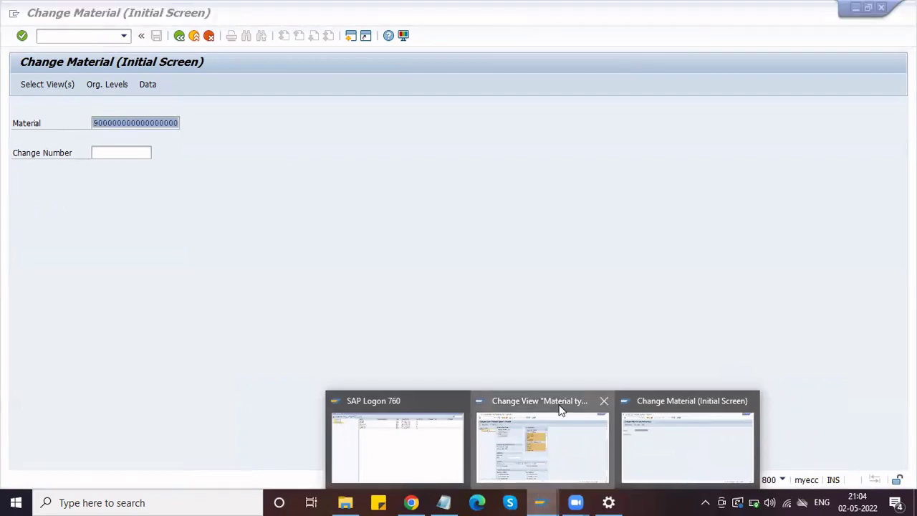
left_click(562, 408)
left_click(89, 36)
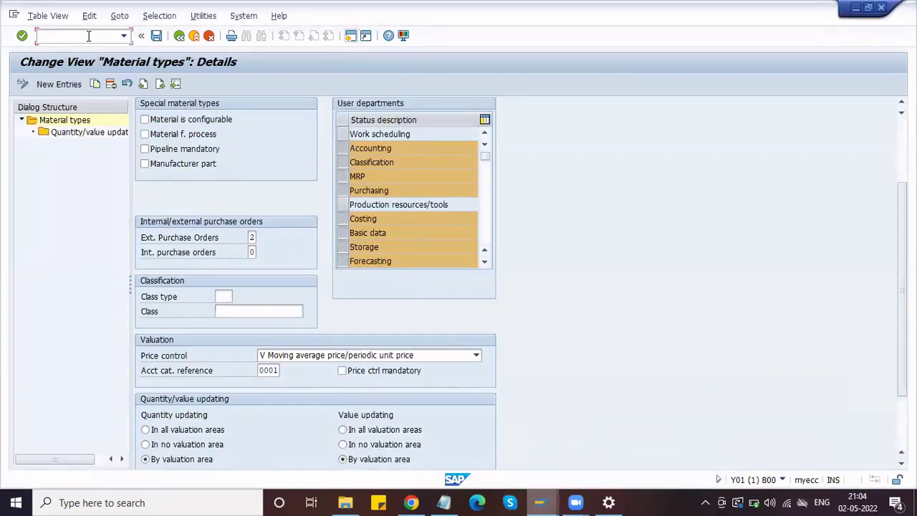
- Open OMS2 in a new session, go to Display Material, and dismiss the battery alert
type("/o")
type("oms2")
key("Return")
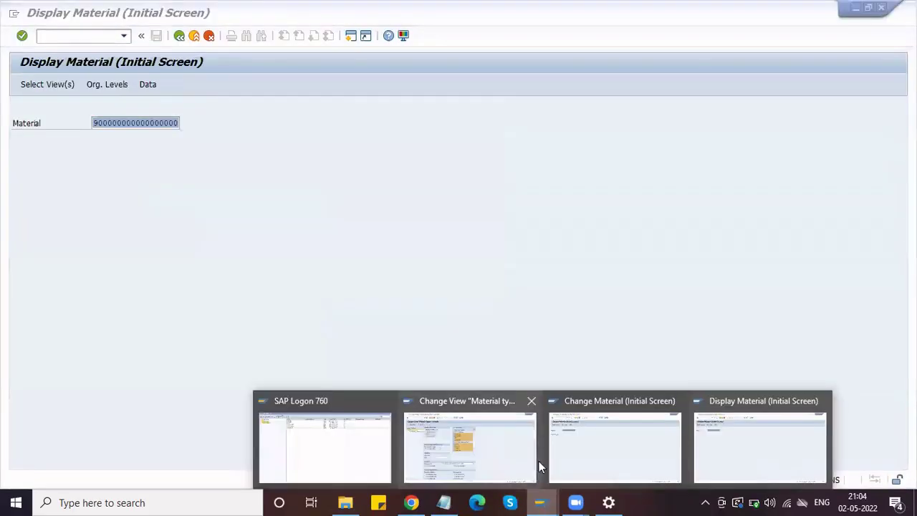
left_click(777, 445)
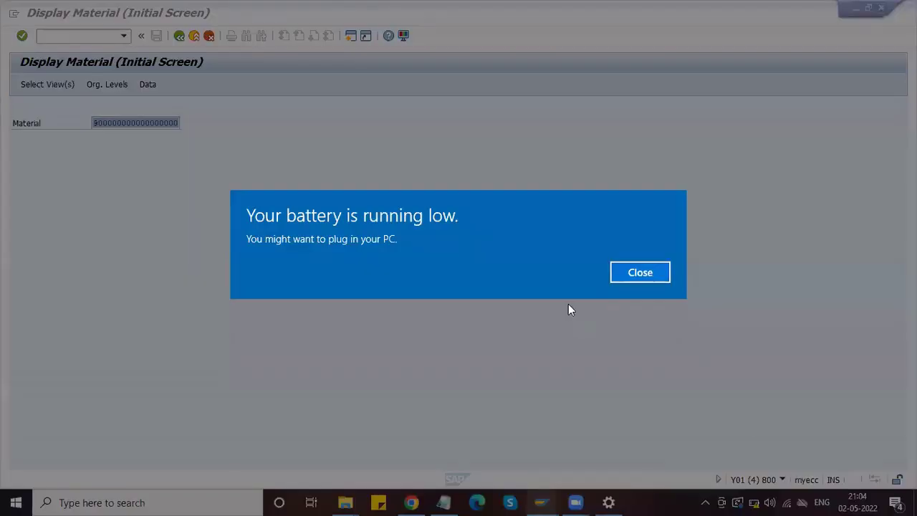
left_click(637, 271)
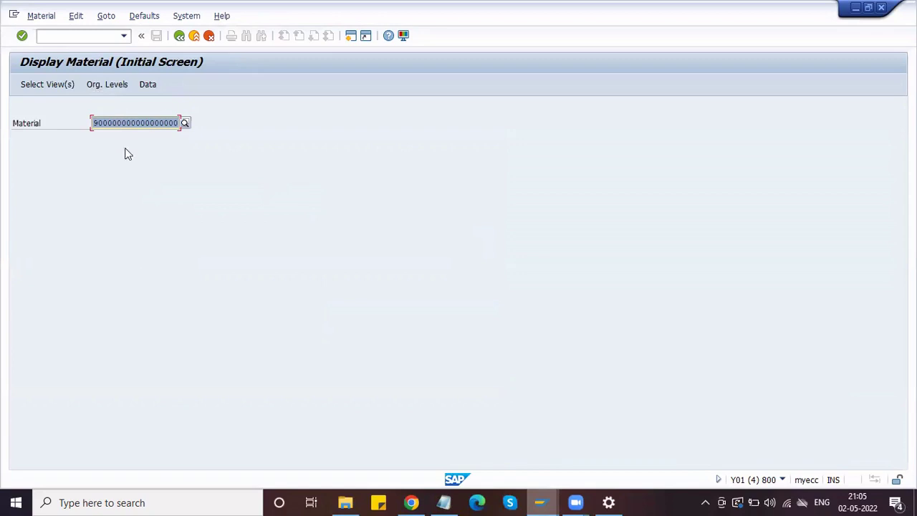
- Select Basic Data 1, Purchasing and Accounting 1 views for plant HPL1
key("Return")
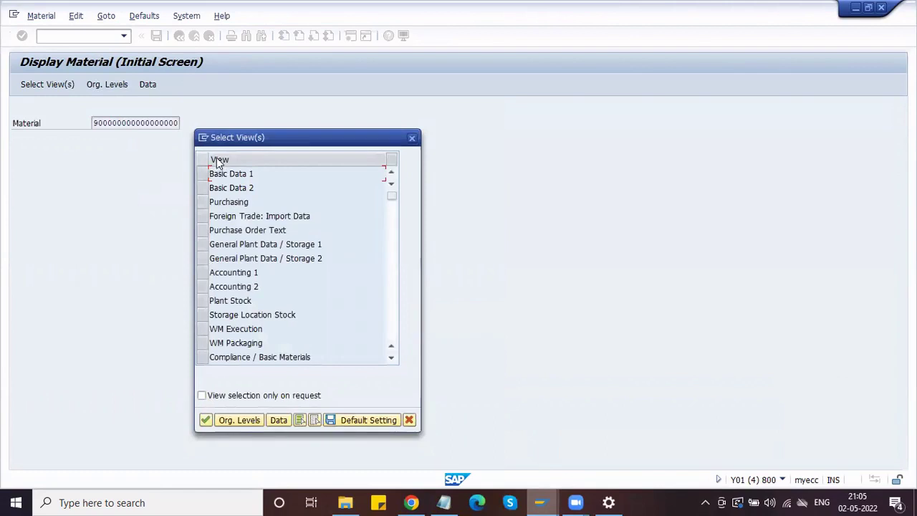
left_click(205, 174)
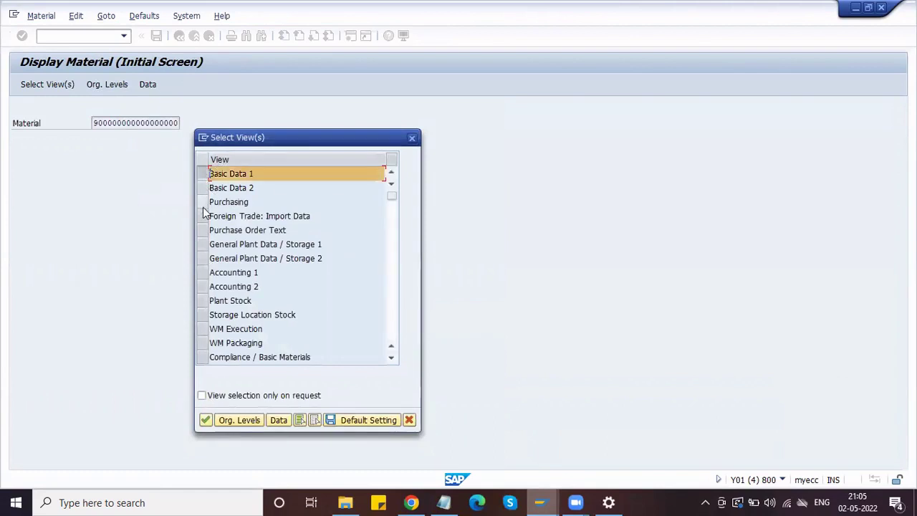
left_click(203, 202)
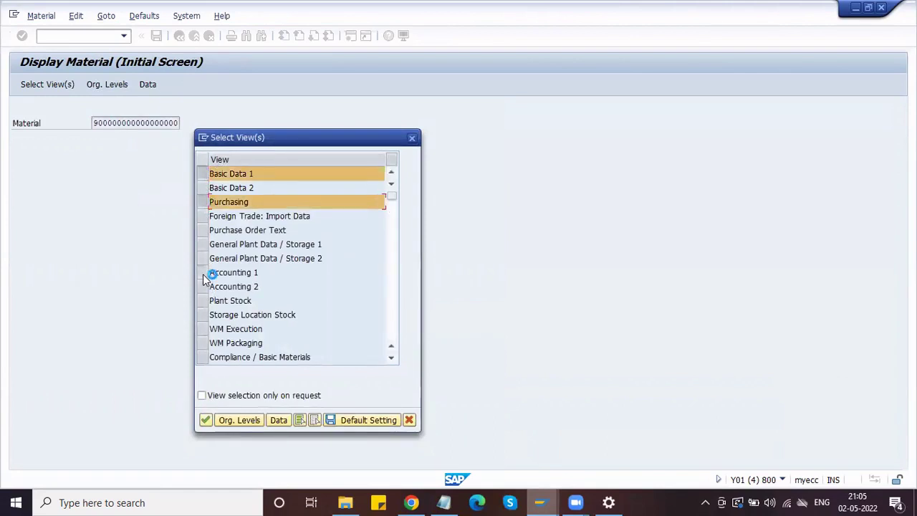
left_click(203, 273)
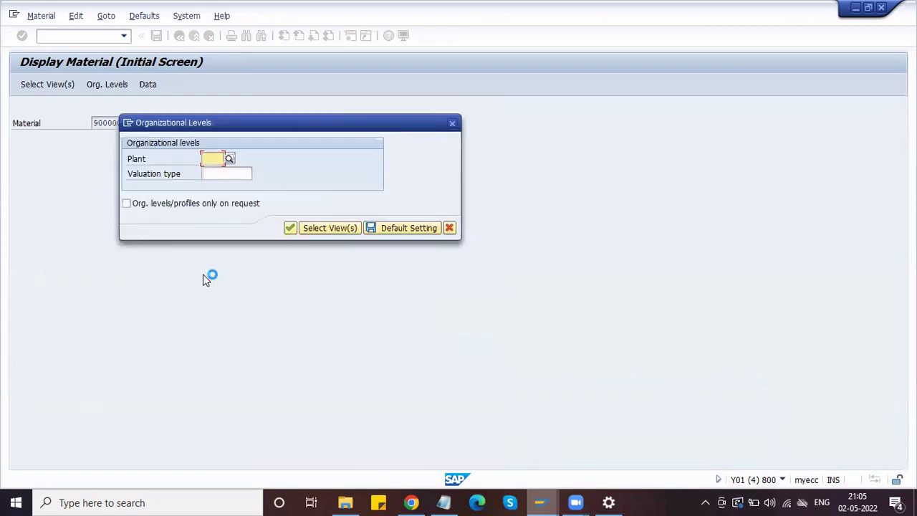
key("Down")
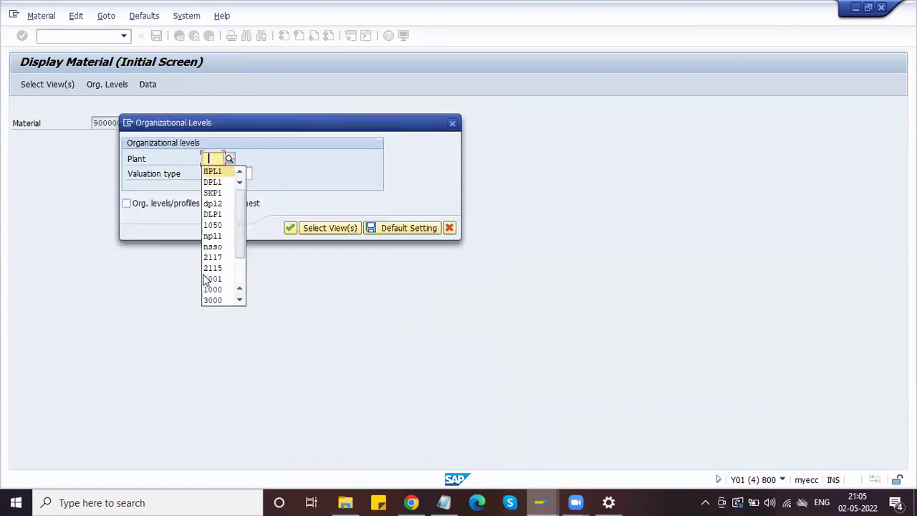
key("Return")
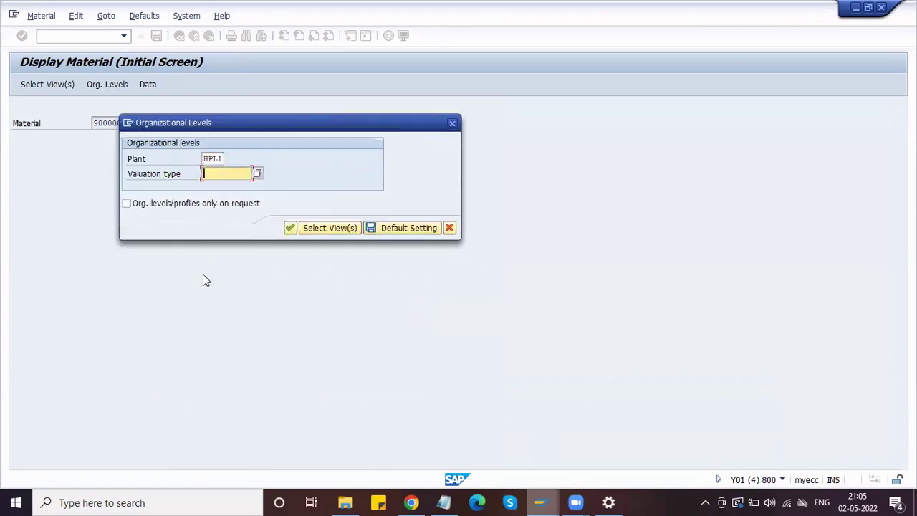
key("Return")
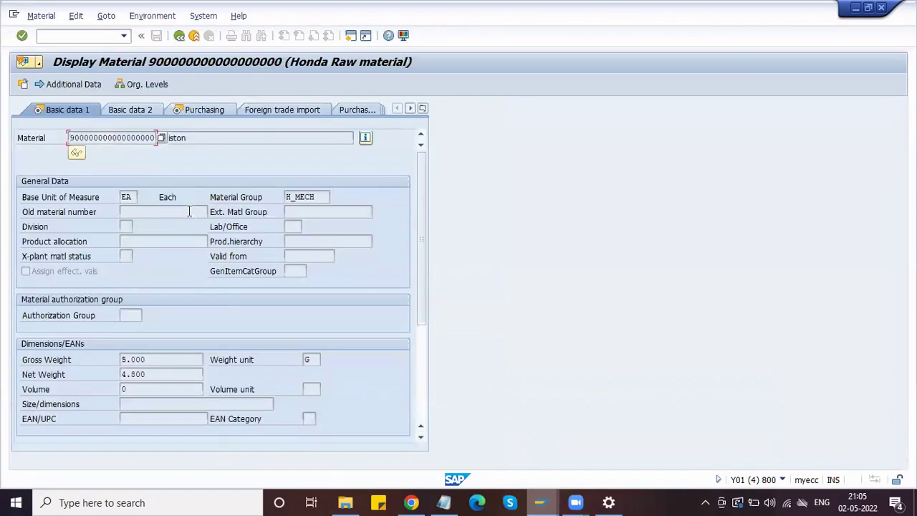
- Check the Piston's gross weight 5.000 G and group H_MECH, then go back
left_click(190, 213)
left_click(195, 241)
left_click(184, 359)
left_click(308, 360)
left_click(311, 198)
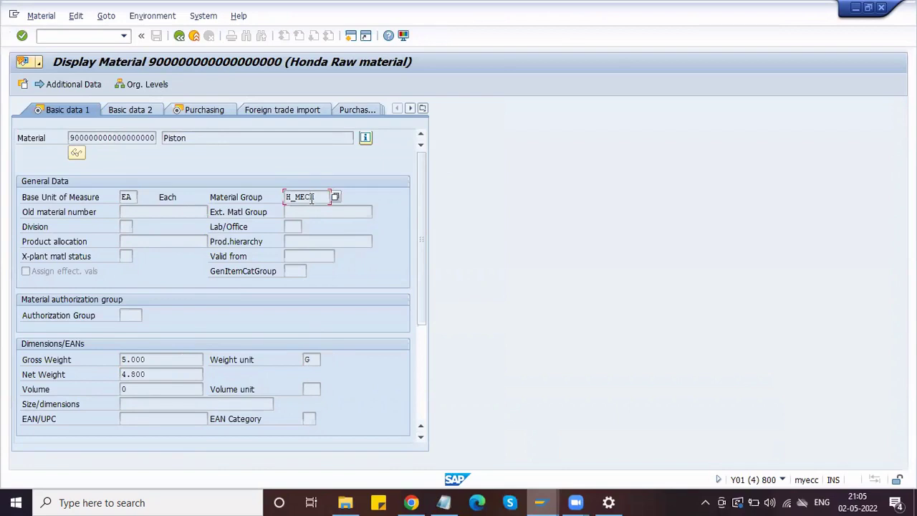
left_click(182, 42)
left_click(96, 35)
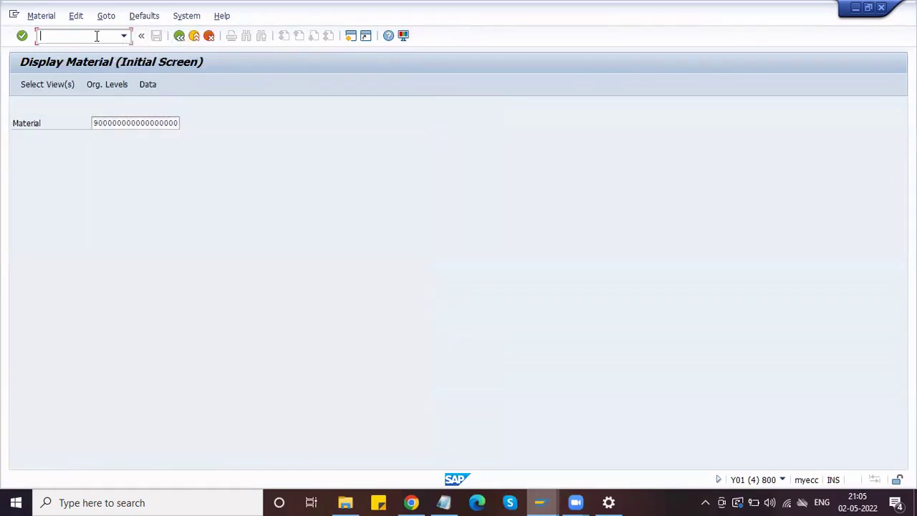
- Open the Piston's Basic Data 1 in MM02, set net weight 4.900, and save
type("/nmm02")
key("Return")
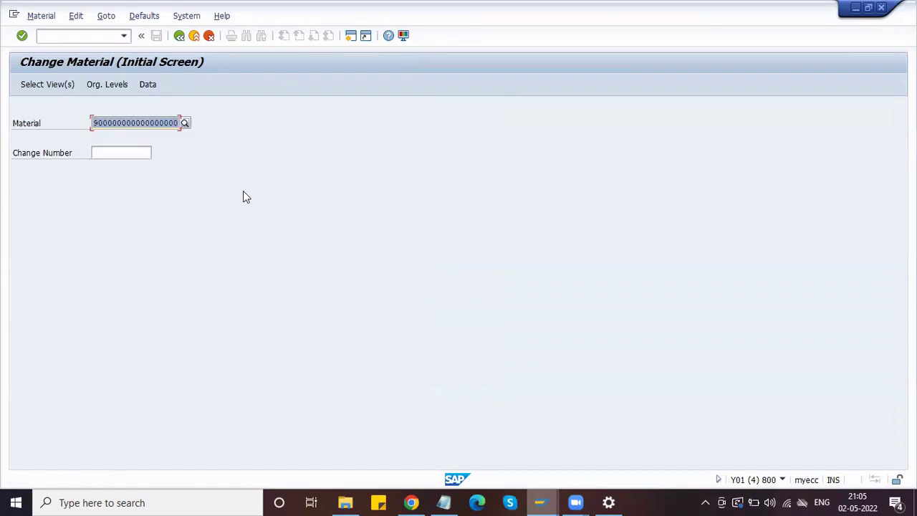
key("Return")
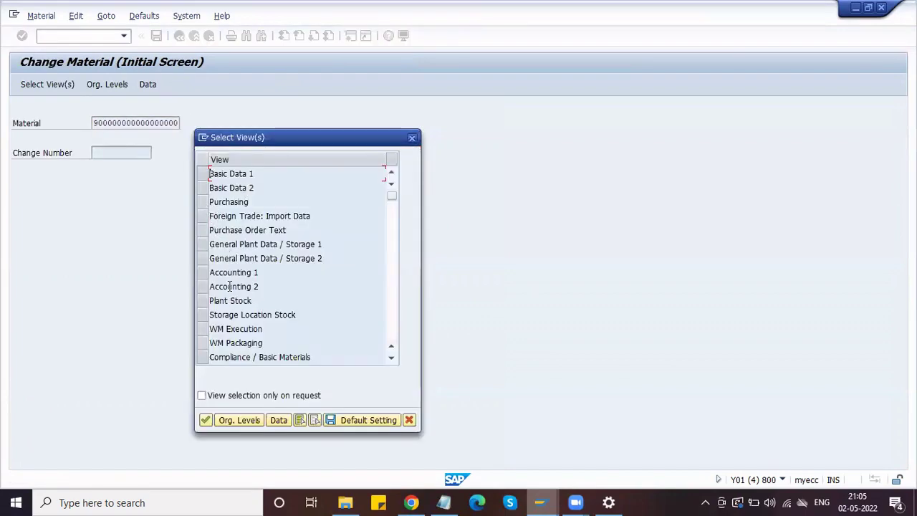
left_click(205, 175)
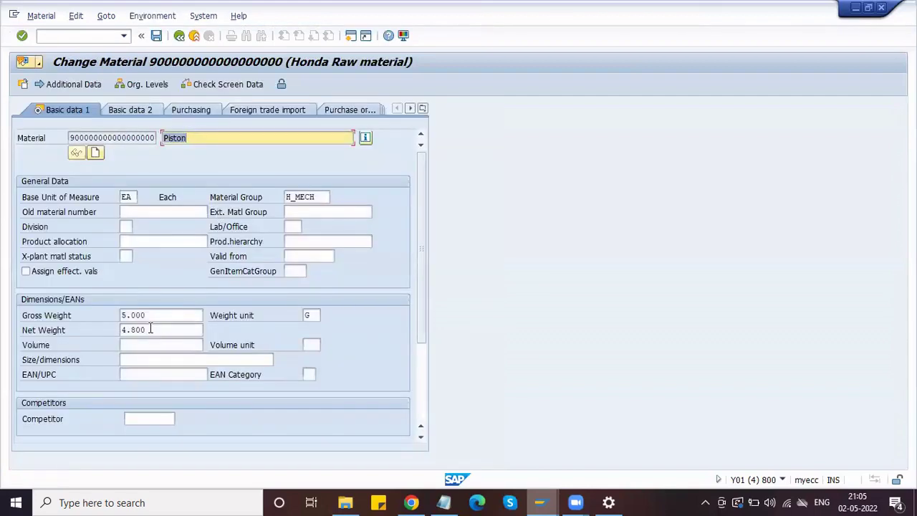
left_click(150, 328)
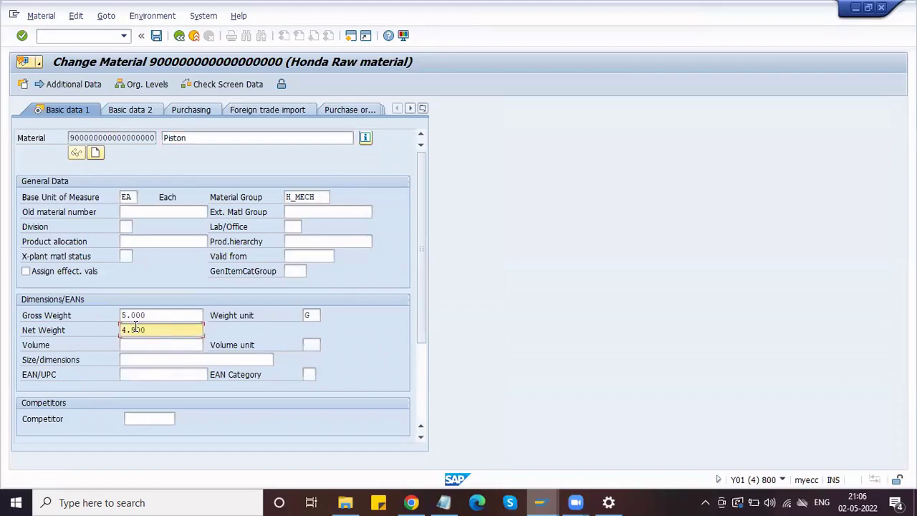
key("Return")
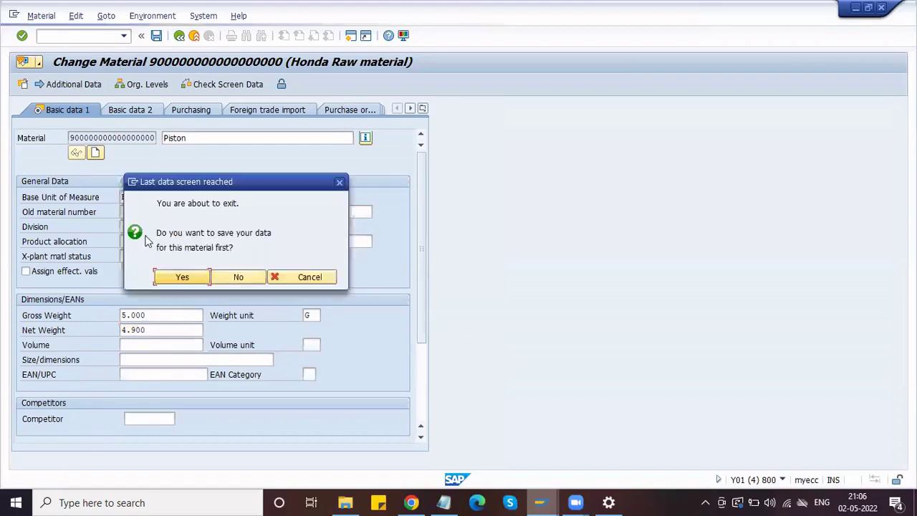
left_click(188, 280)
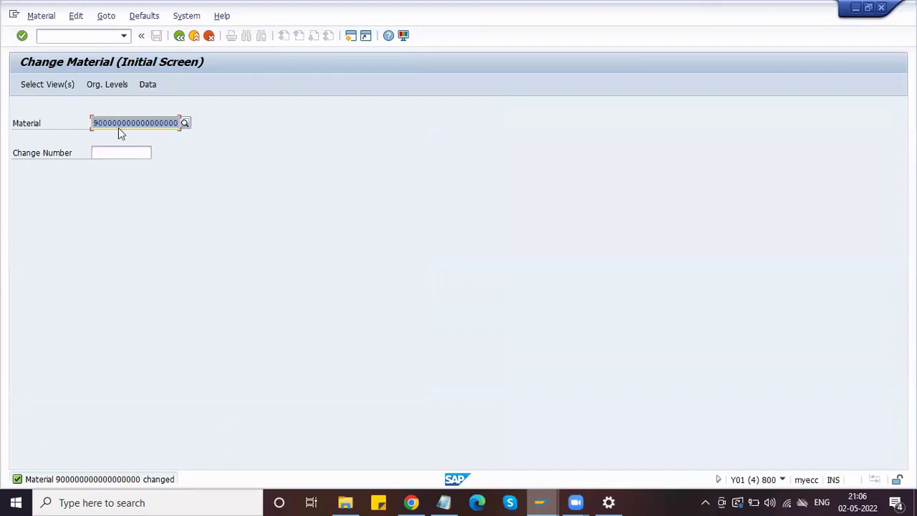
left_click(84, 35)
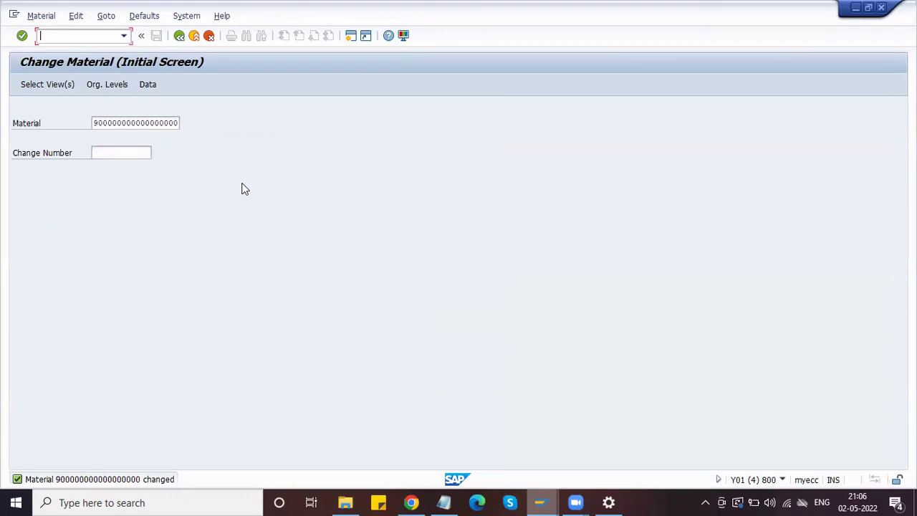
- Run the MM60 materials list with the material cleared and plant HPL1
type("/nmm60")
key("Return")
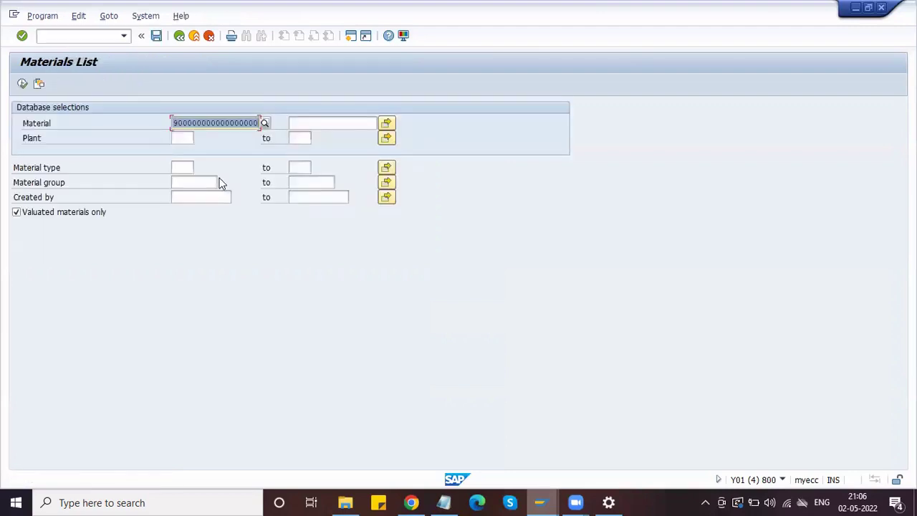
key("Delete")
left_click(180, 137)
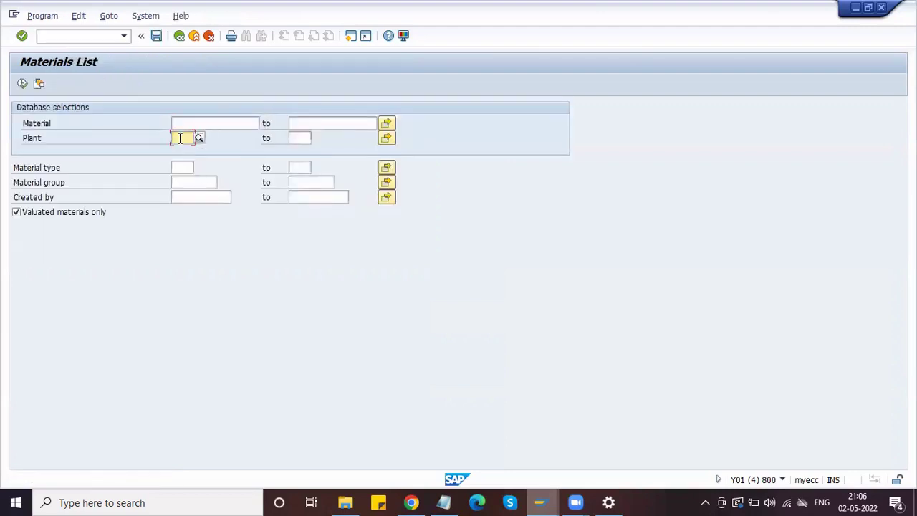
left_click(180, 138)
type("hpl1")
left_click(139, 86)
left_click(23, 83)
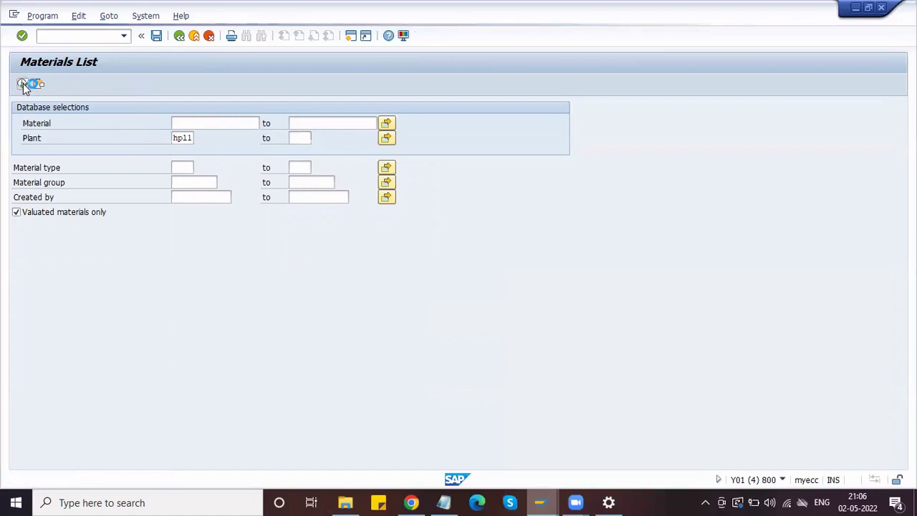
- Switch back to the Change Material session window
mouse_move(541, 502)
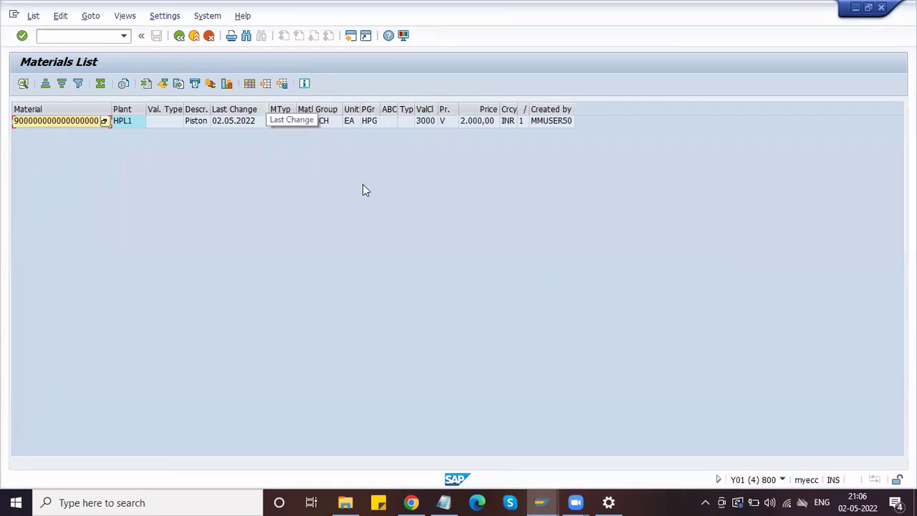
left_click(540, 502)
left_click(613, 427)
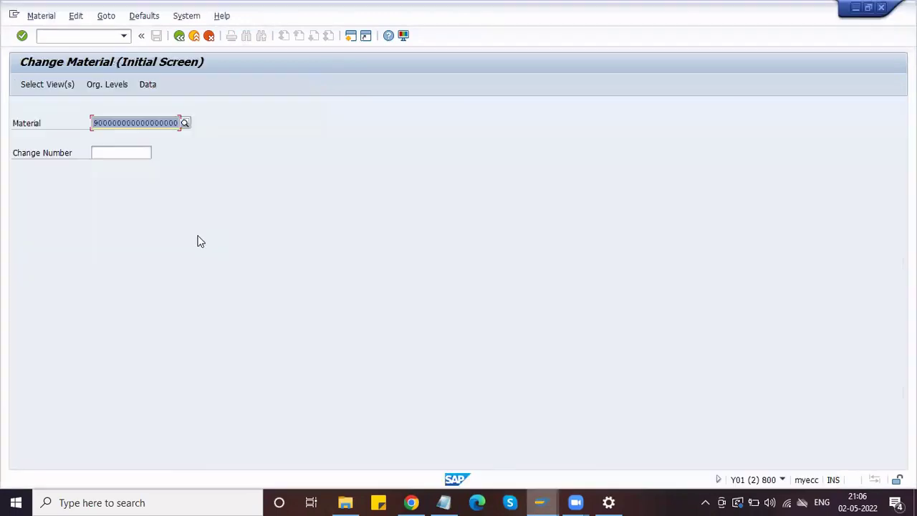
left_click(77, 38)
- Start /nmm01 with material type ZFRT Honda Finished product
type("/nmm01")
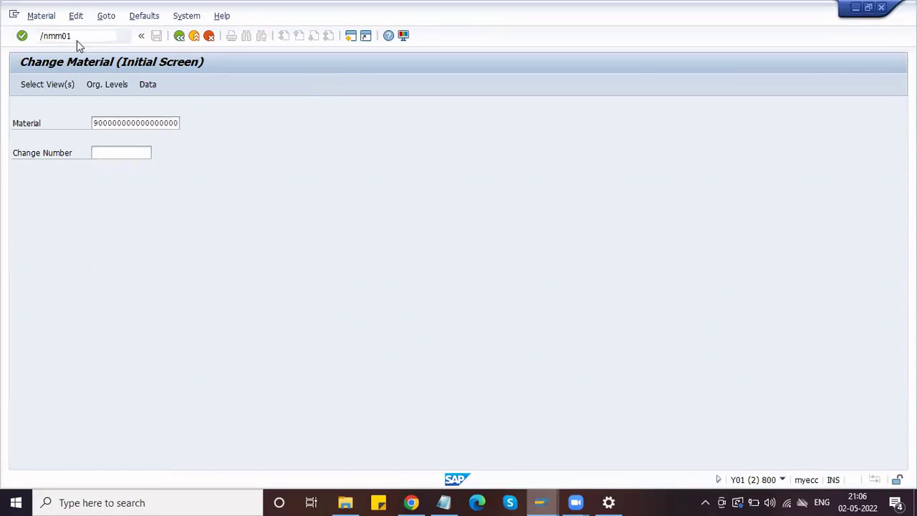
key("Return")
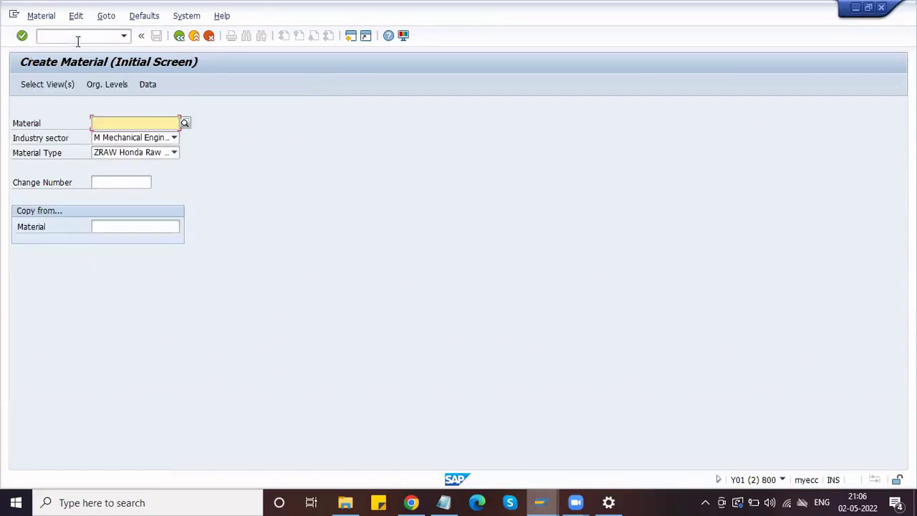
left_click(117, 153)
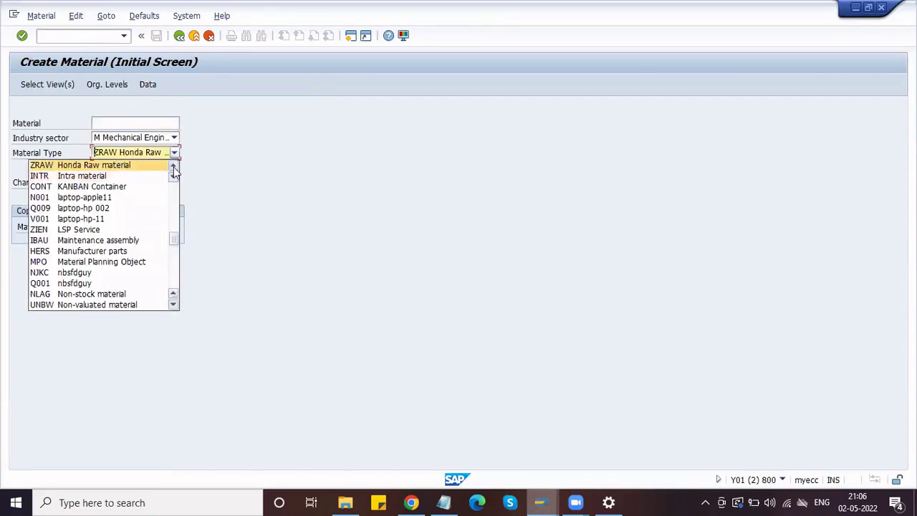
key("Up")
key("Return")
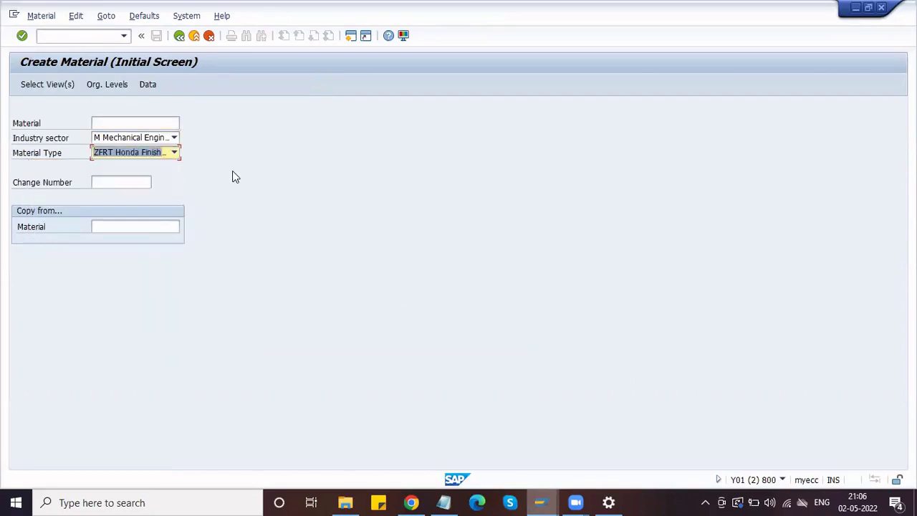
key("Return")
- Select Basic Data 1/2, Purchasing, Plant/Storage 1/2 and Accounting 1 views
left_click(203, 173)
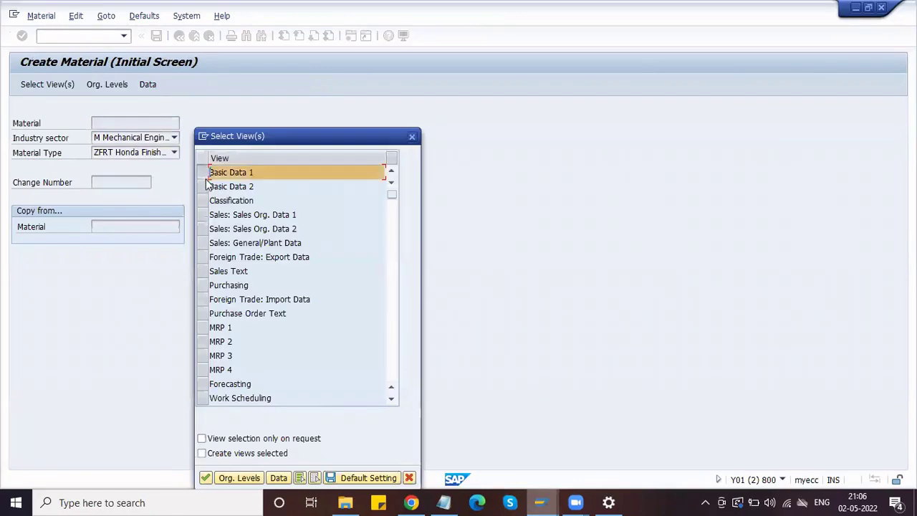
left_click(205, 185)
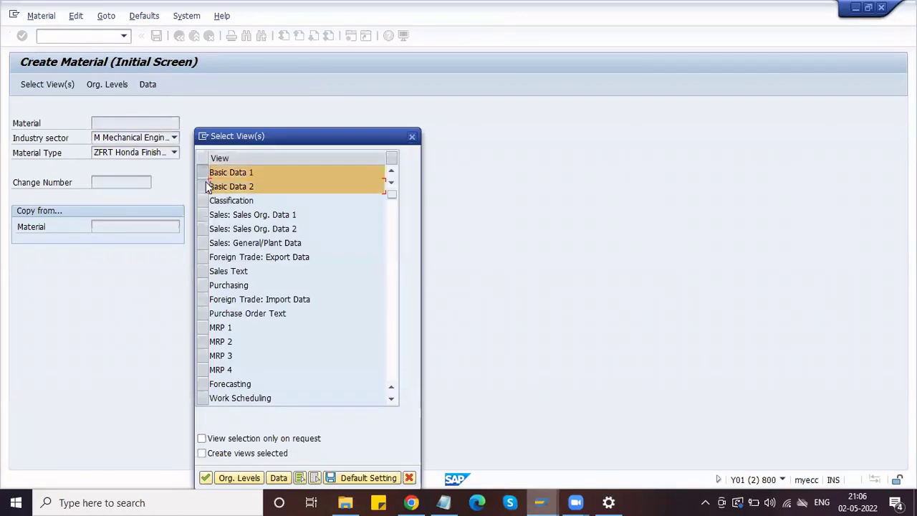
left_click(203, 285)
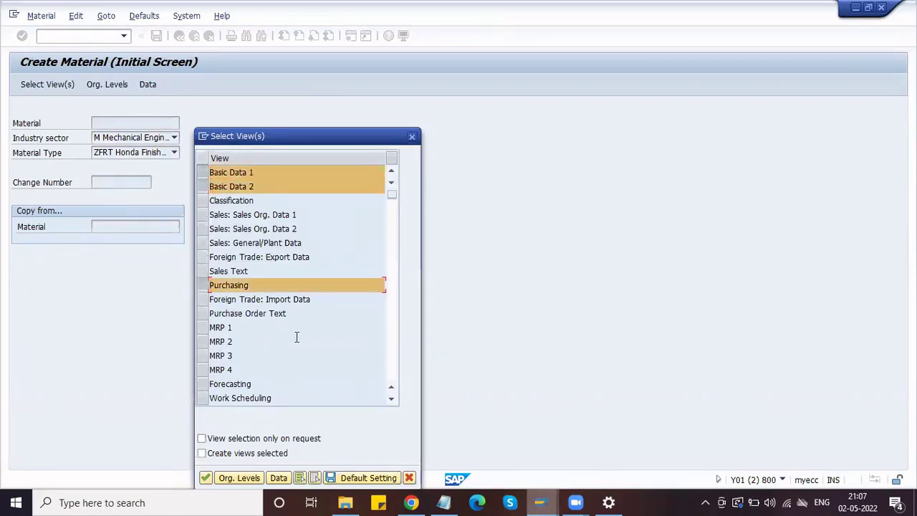
scroll(295, 339, "down", 2)
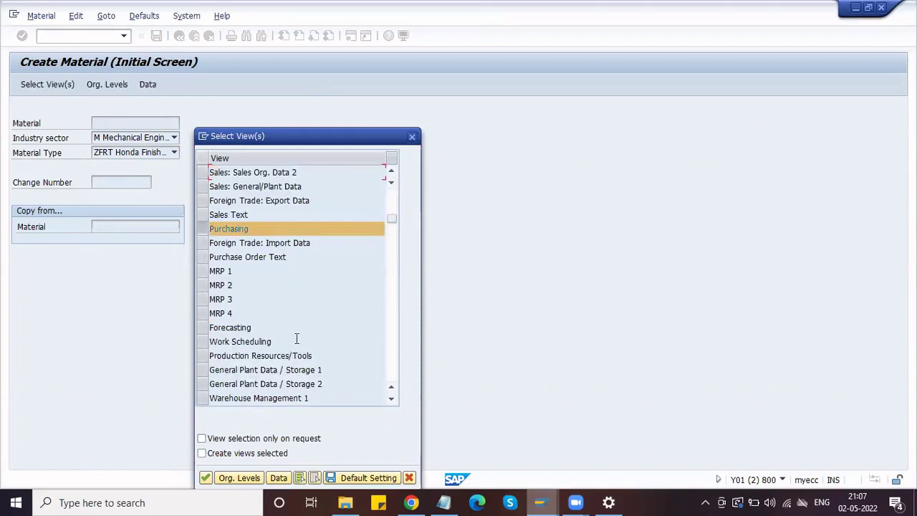
left_click(203, 369)
left_click(203, 384)
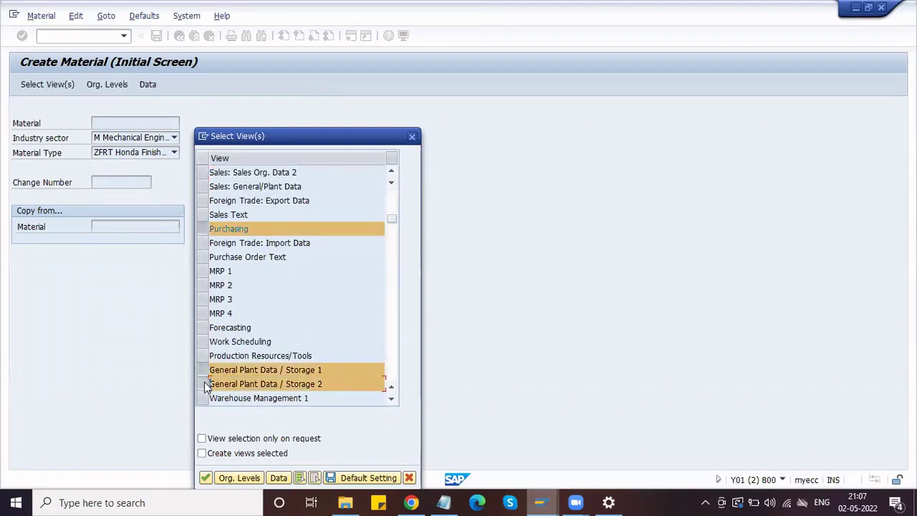
scroll(304, 340, "down", 1)
scroll(304, 339, "down", 10)
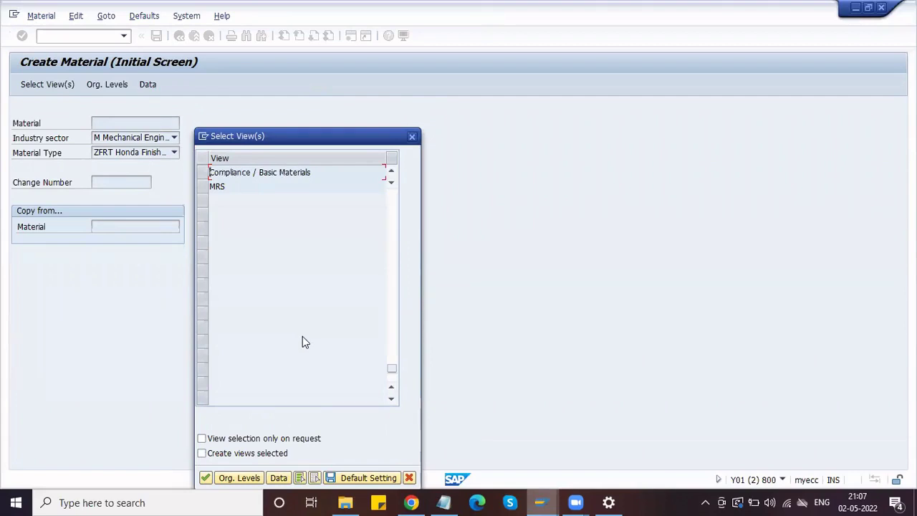
scroll(302, 336, "up", 4)
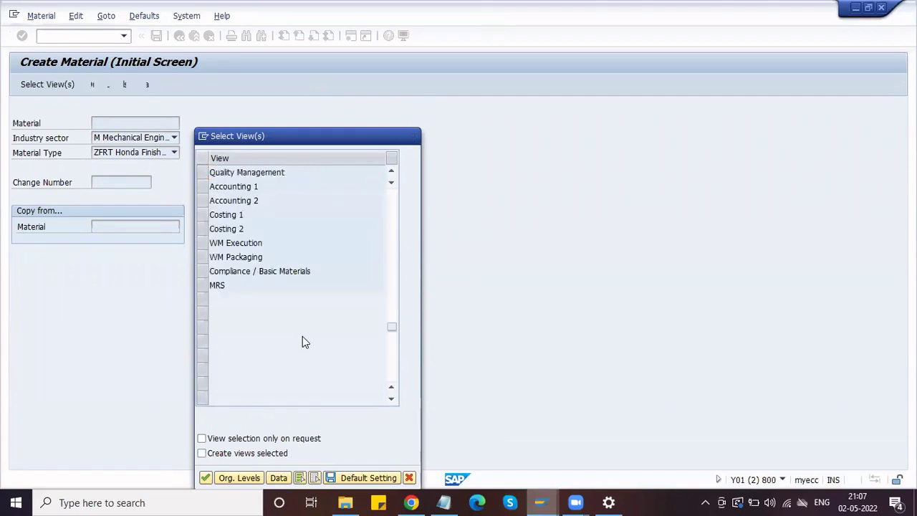
left_click(391, 387)
left_click(203, 214)
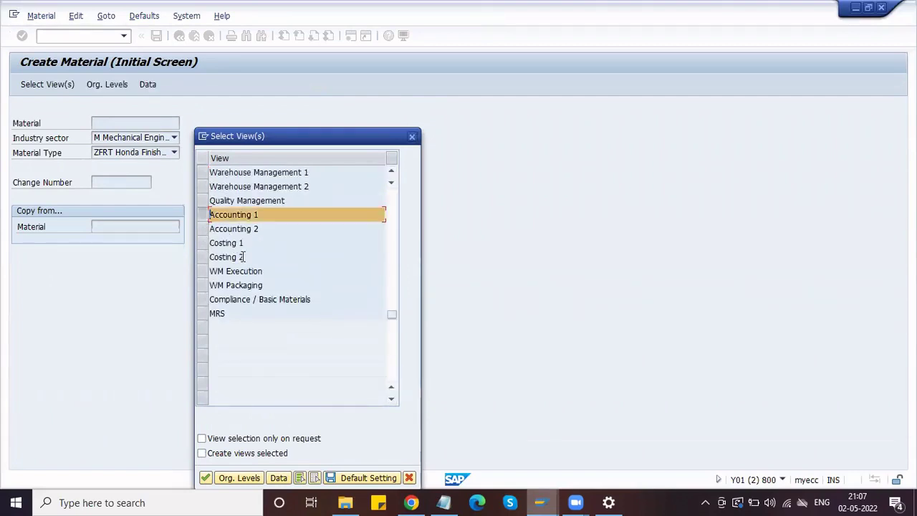
left_click(210, 479)
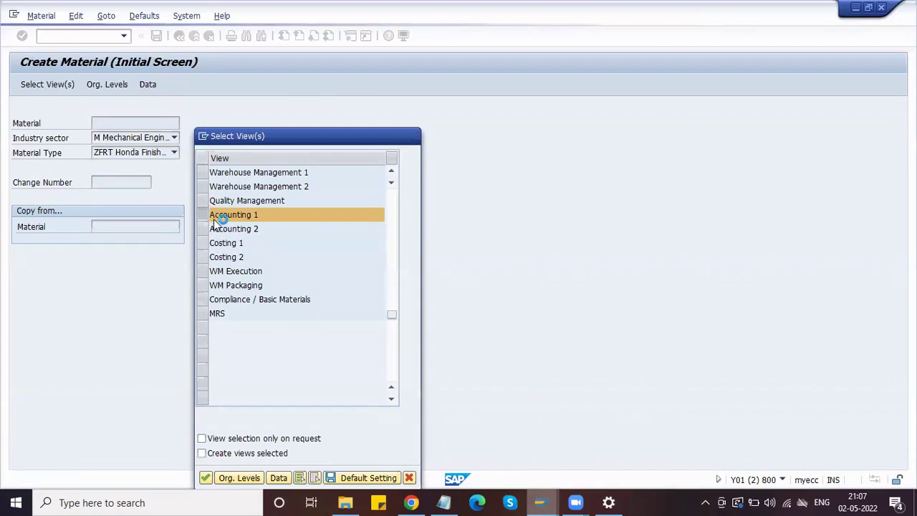
- Enter plant HPL1 and storage location H11 as organizational levels
key("BackSpace")
key("Down")
key("Return")
key("Tab")
key("BackSpace")
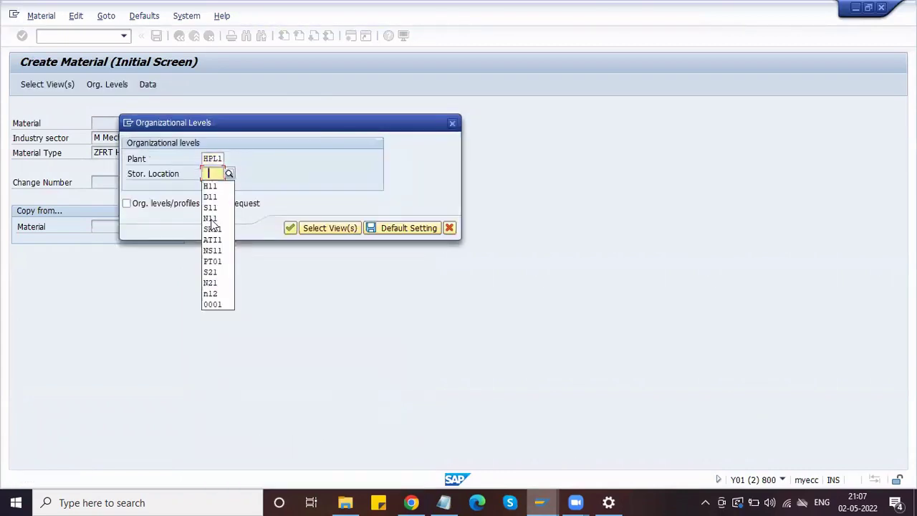
key("Down")
key("Return")
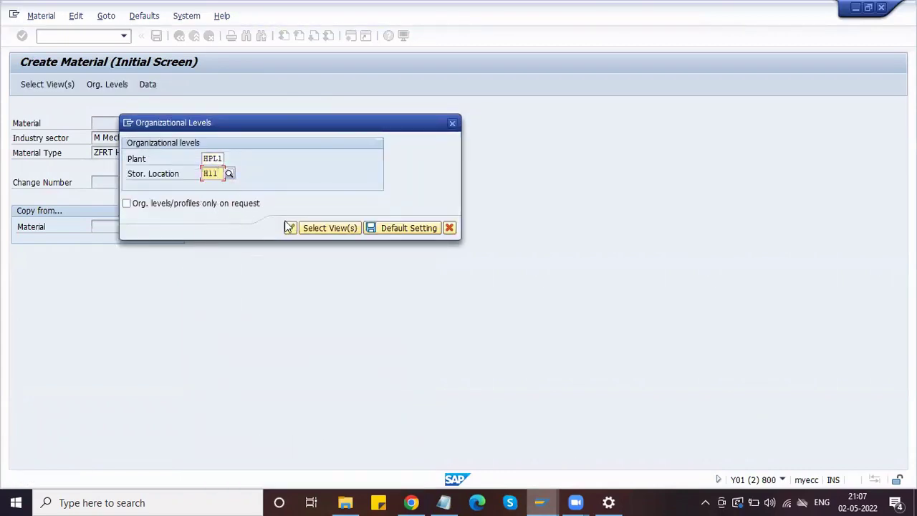
- Confirm the organizational levels and enter description 'Gear Lever'
left_click(289, 227)
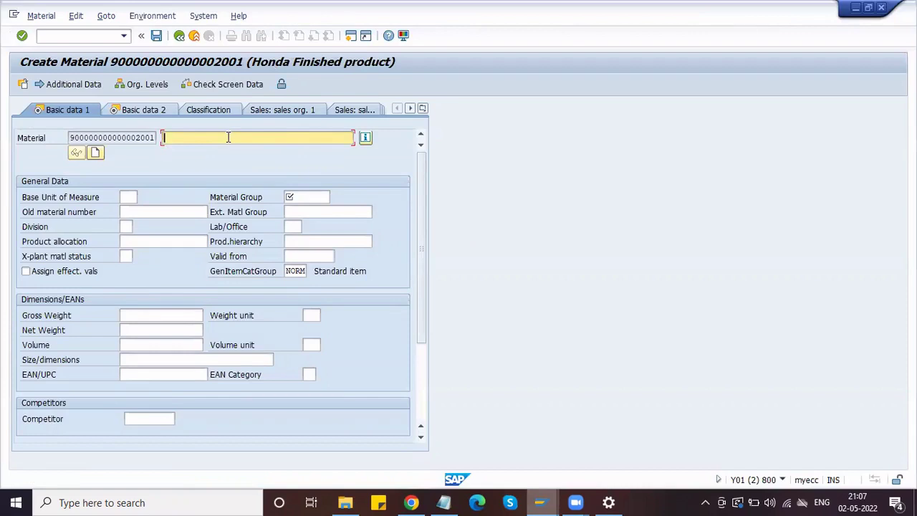
type("P")
key("BackSpace")
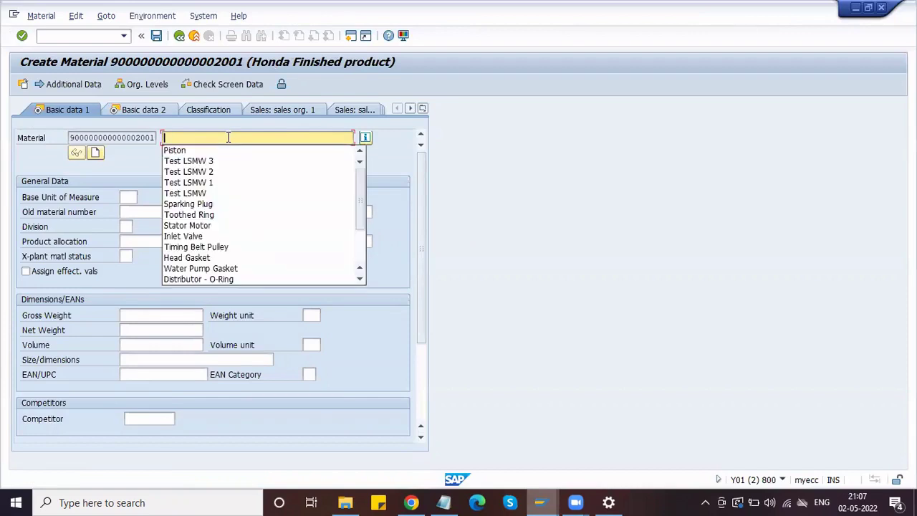
type("Gear")
key("Down")
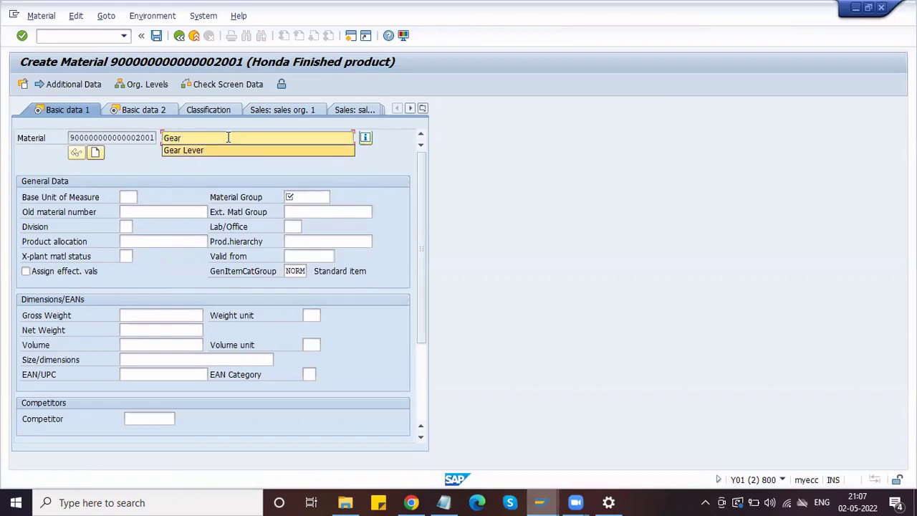
key("Return")
- Set base unit EA and material group H_MECH
left_click(132, 196)
key("BackSpace")
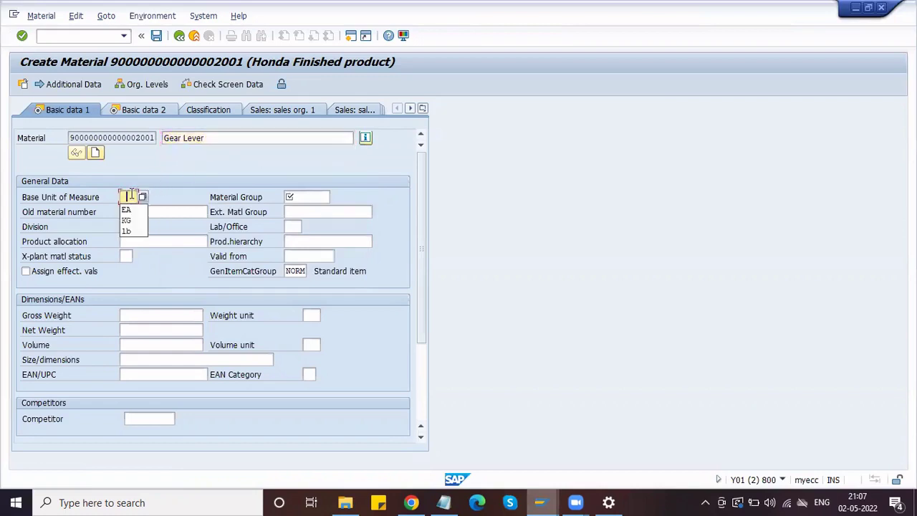
key("Down")
key("Return")
key("Tab")
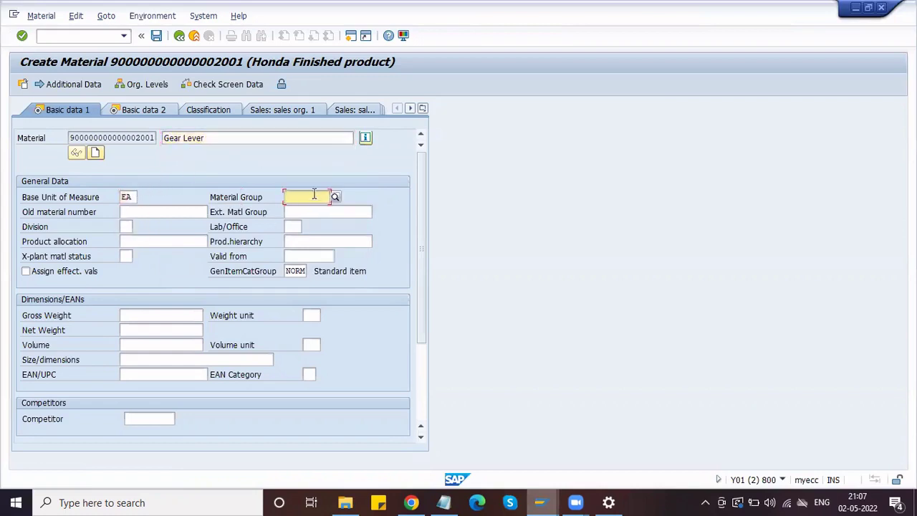
key("BackSpace")
left_click(315, 208)
left_click(172, 212)
key("shift+Tab")
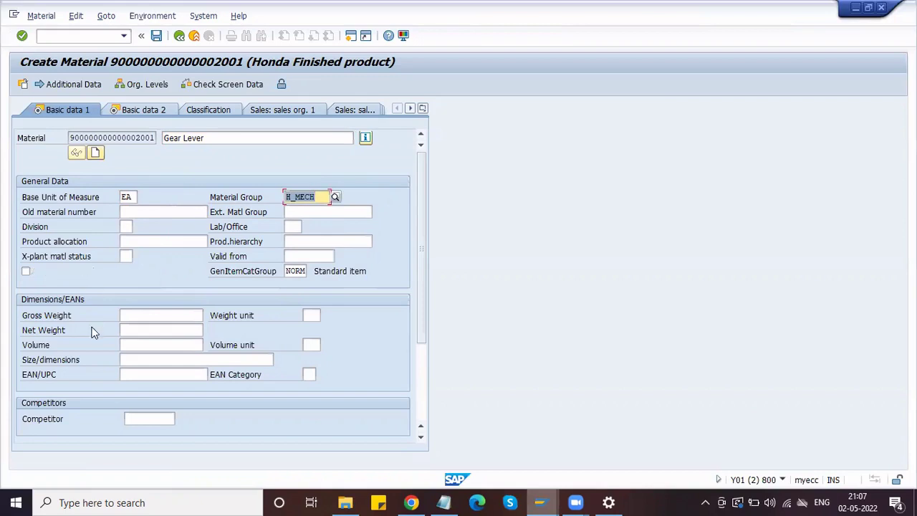
- Enter gross weight 1000 G and net weight 900, then advance
left_click(123, 315)
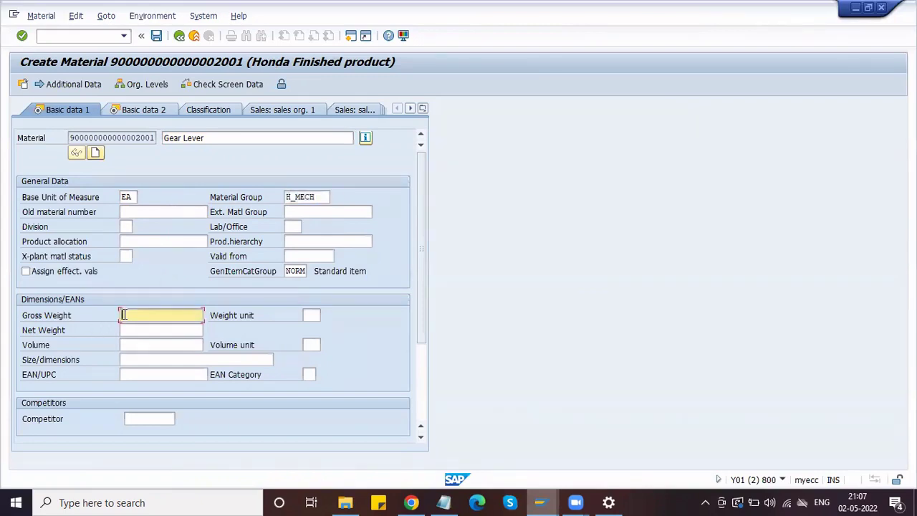
type("100")
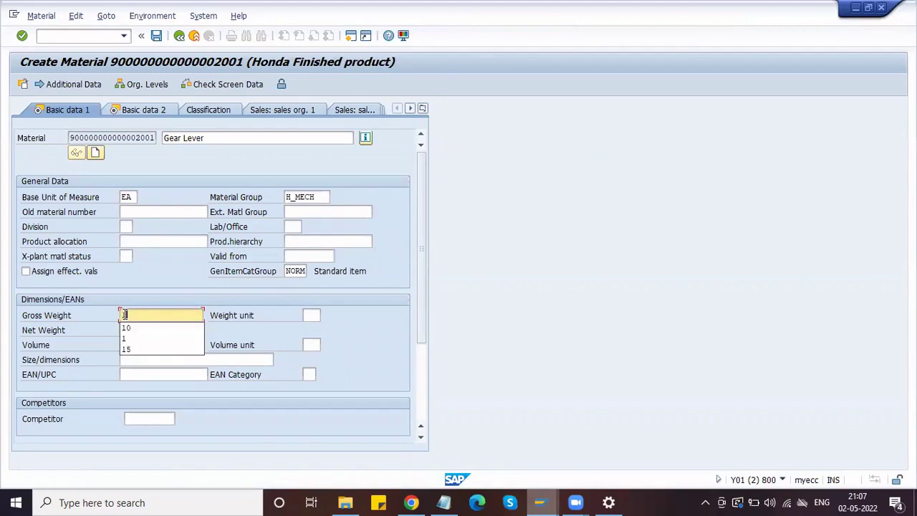
key("Tab")
double_click(124, 316)
type("1000")
key("Tab")
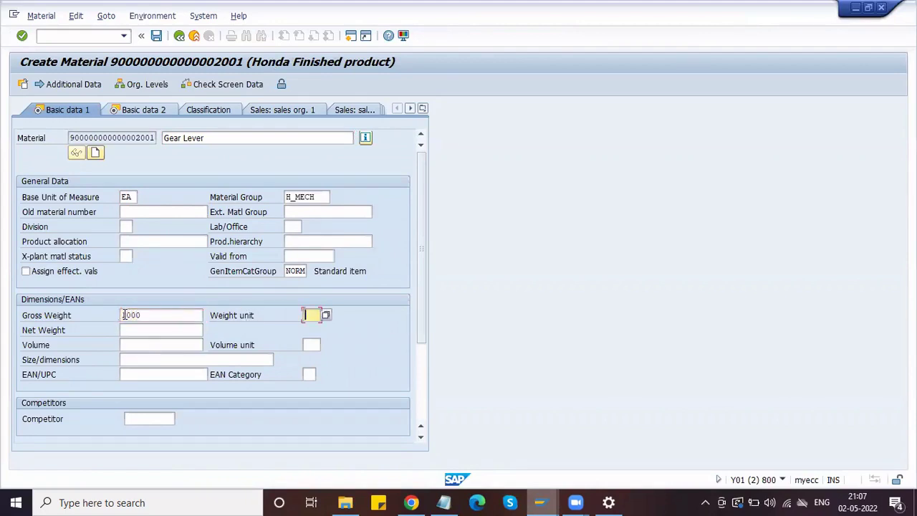
type("G")
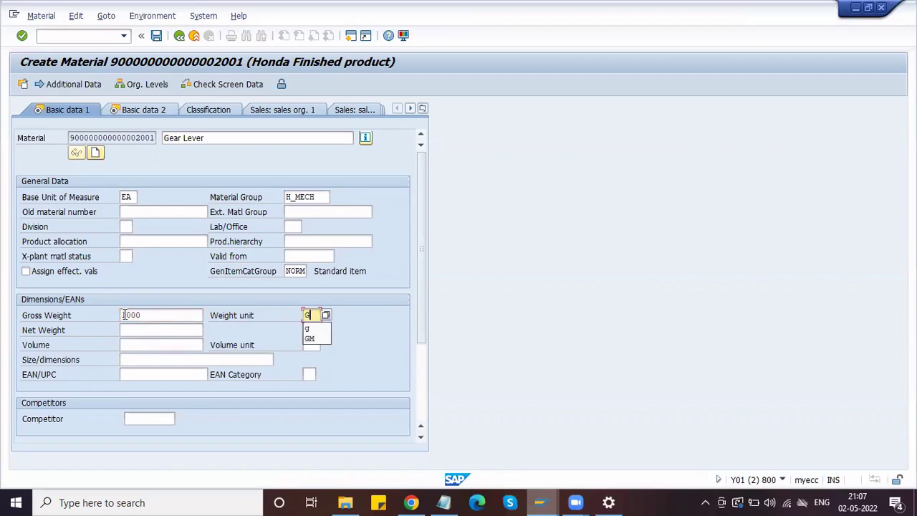
key("Tab")
type("900")
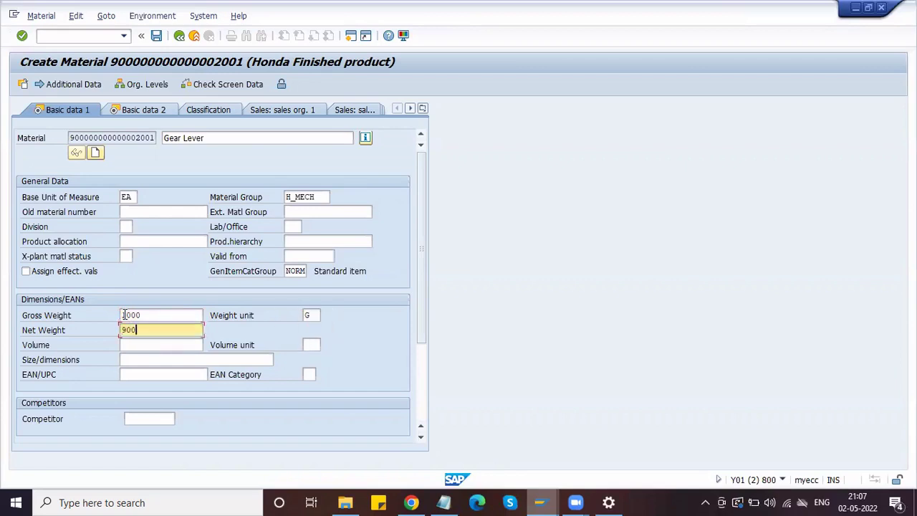
key("Return")
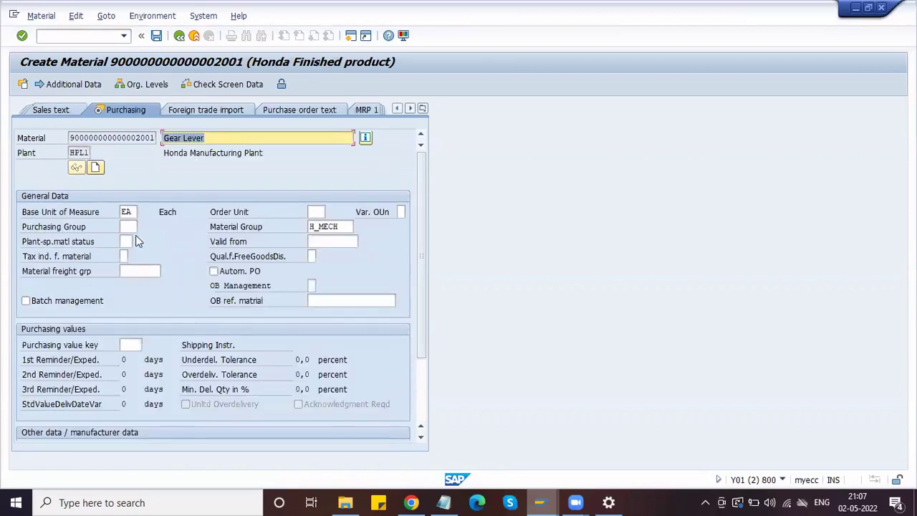
- Move between the purchasing group, order unit and plant status fields in Purchasing
left_click(132, 228)
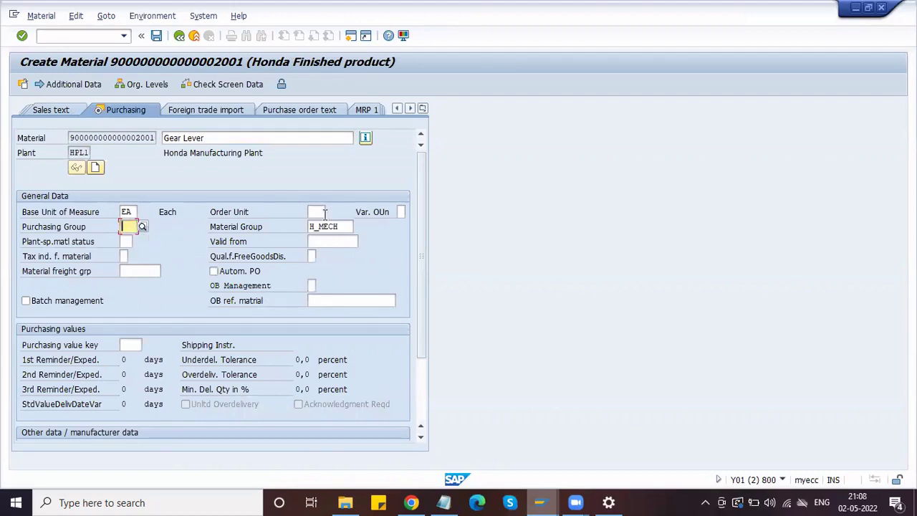
left_click(315, 211)
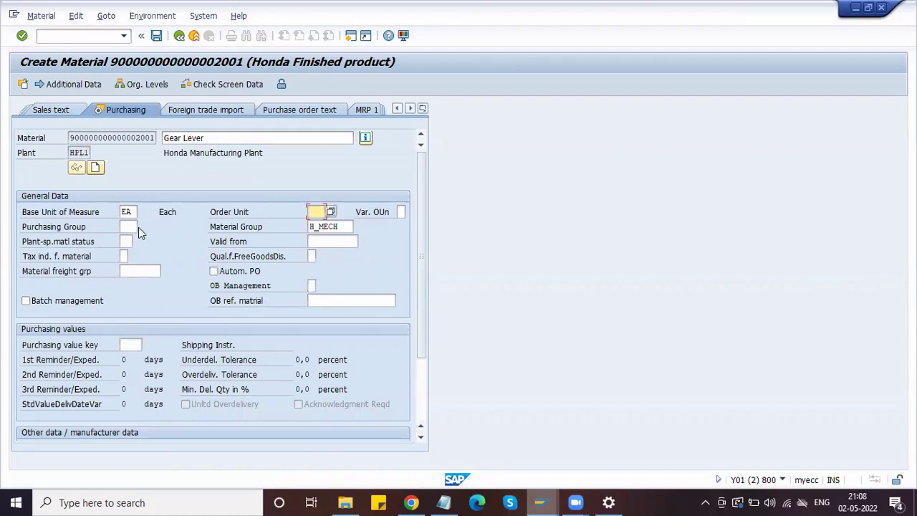
left_click(133, 226)
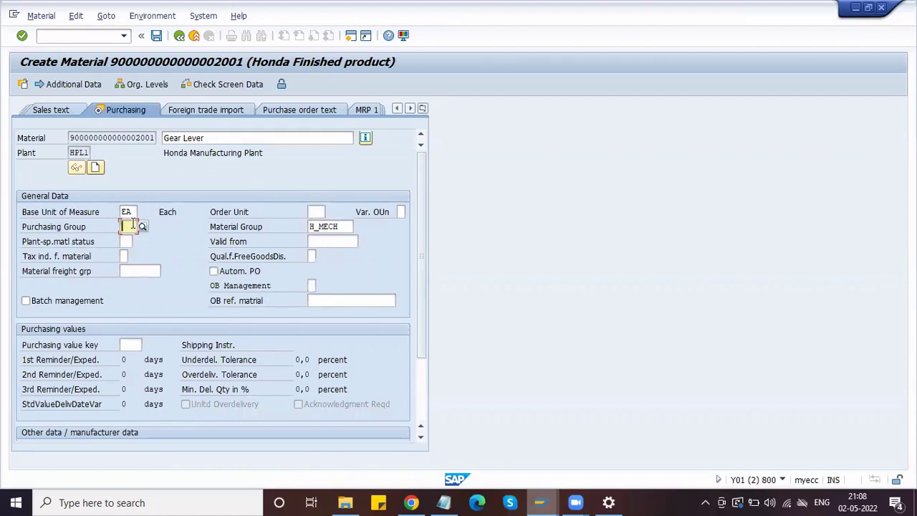
left_click(126, 241)
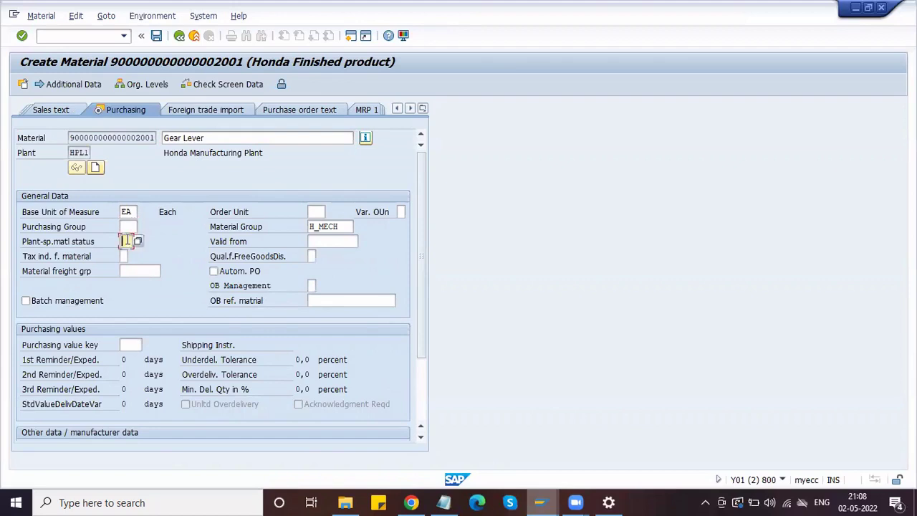
left_click(128, 227)
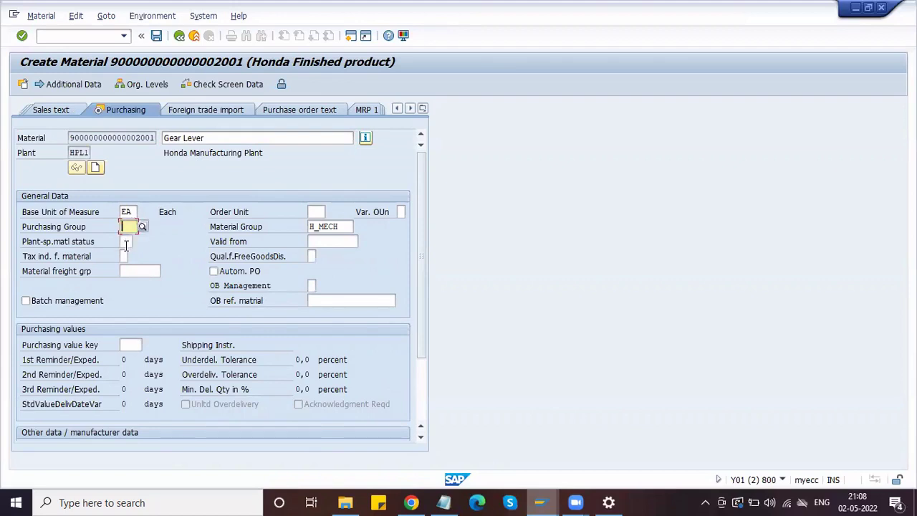
left_click(124, 241)
left_click(128, 227)
left_click(125, 241)
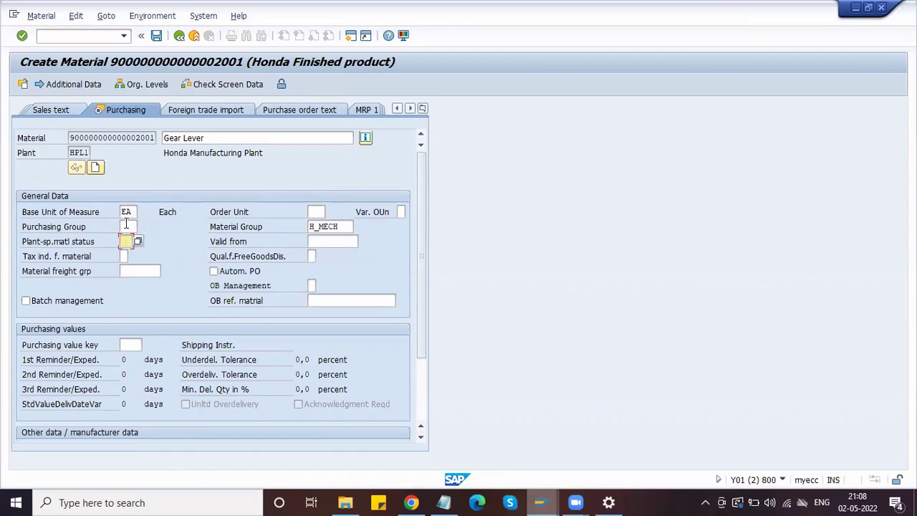
left_click(126, 225)
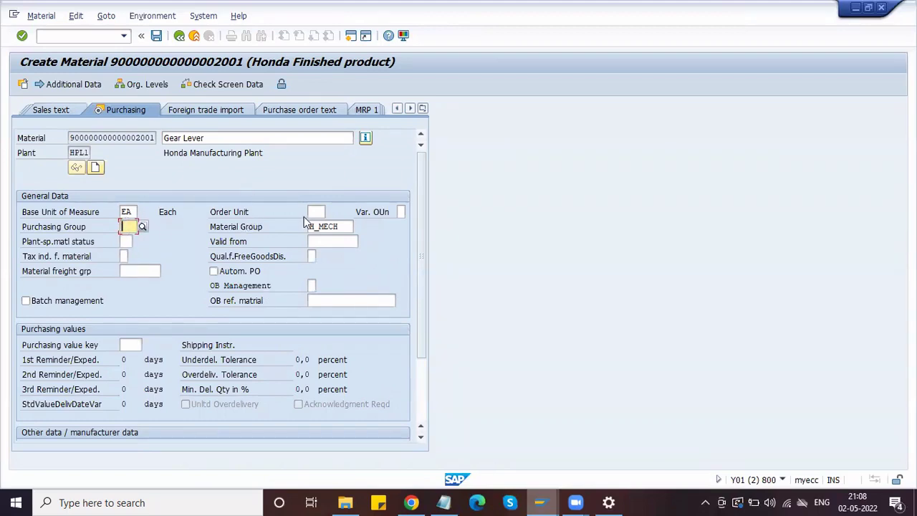
- Set order unit BOX with 1 BOX = 5 EA and pick purchasing group HPG
left_click(316, 214)
type("BOX")
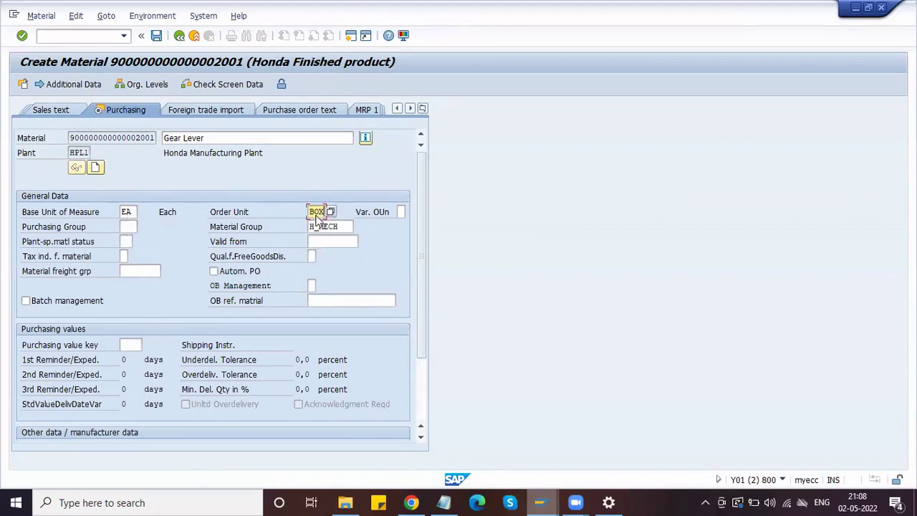
key("Return")
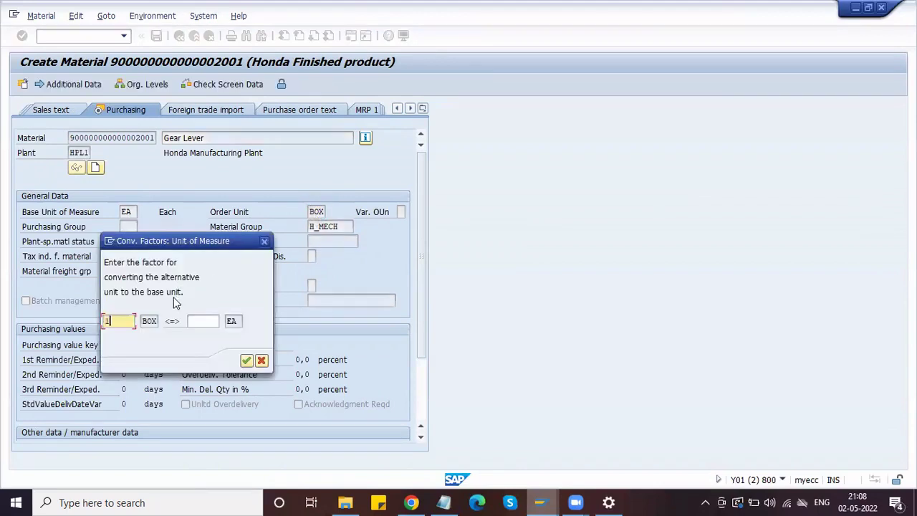
key("Tab")
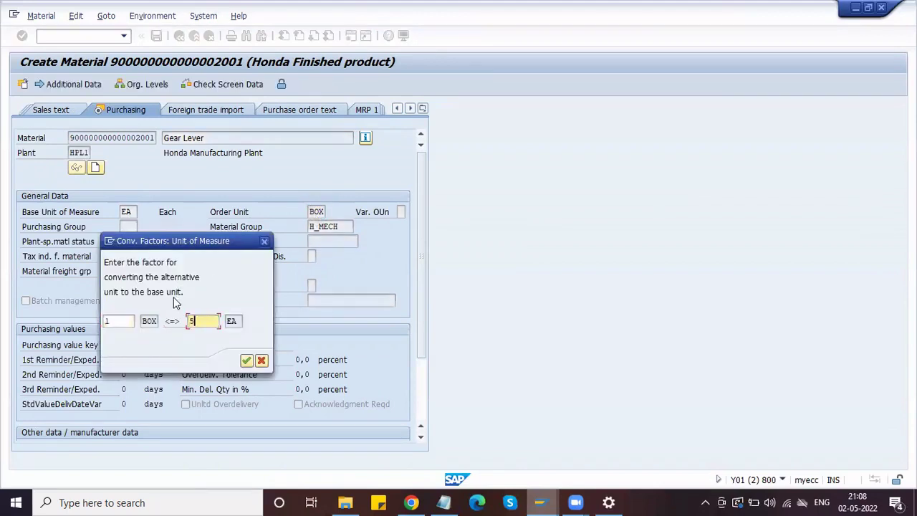
left_click(246, 360)
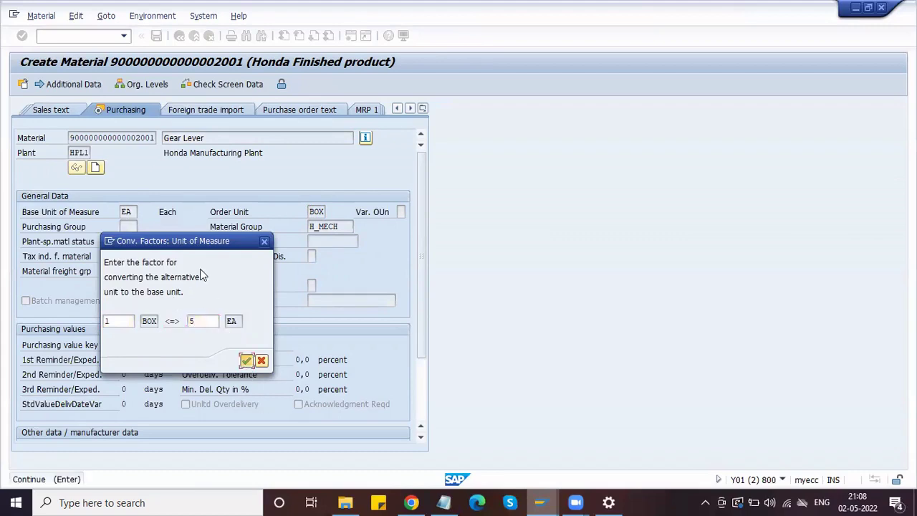
left_click(126, 226)
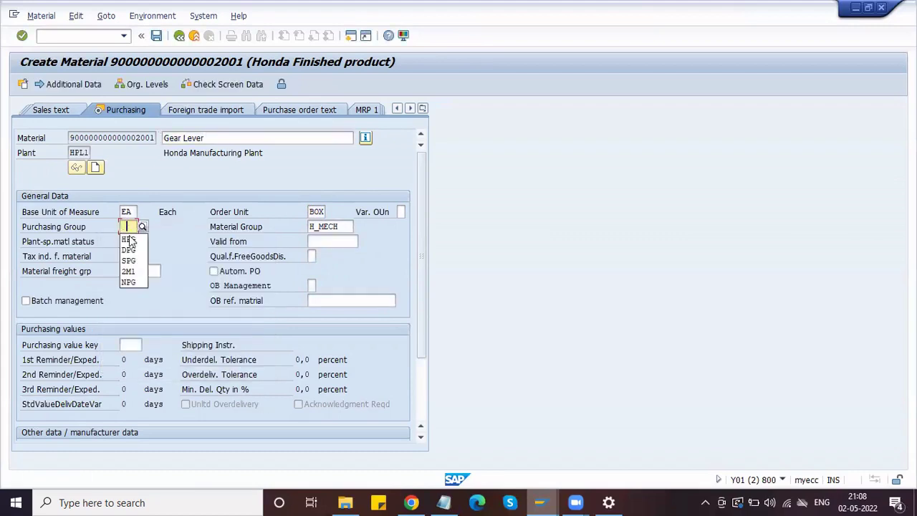
left_click(133, 242)
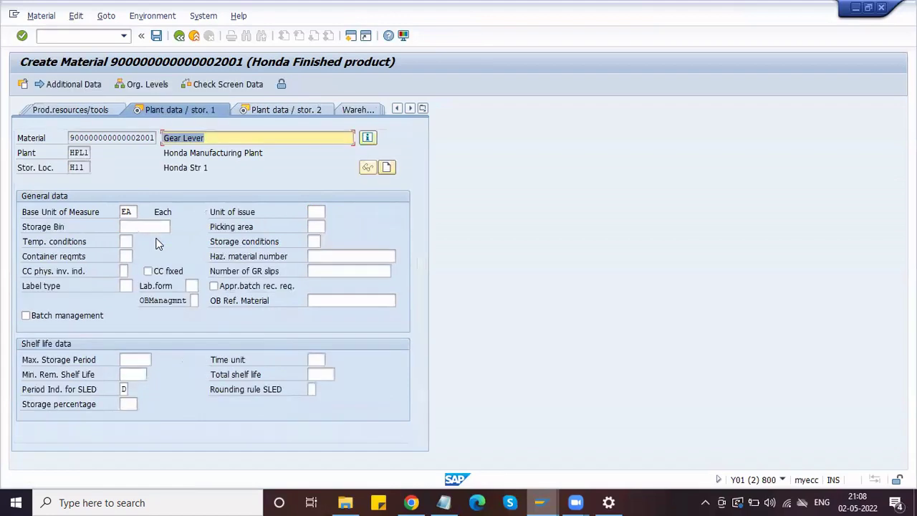
- Advance to Accounting 1 and pick valuation class 7920 Finished Goods
key("Return")
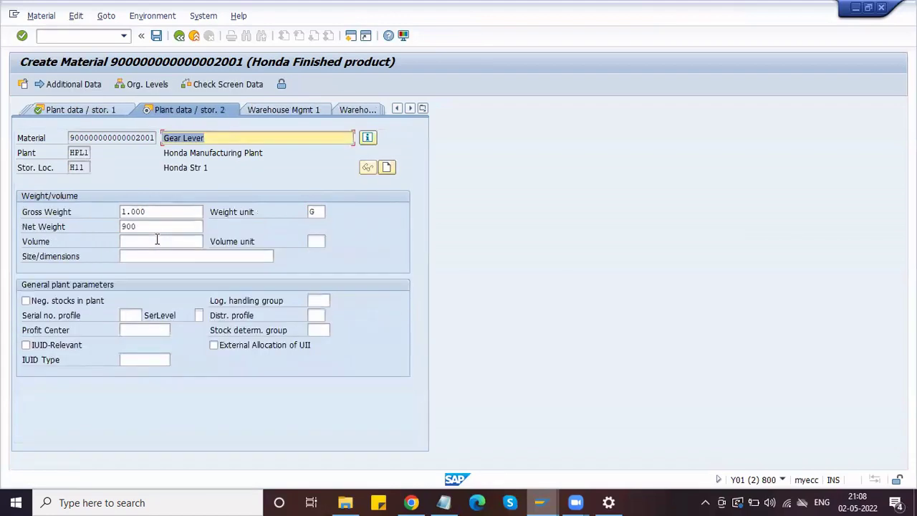
key("Return")
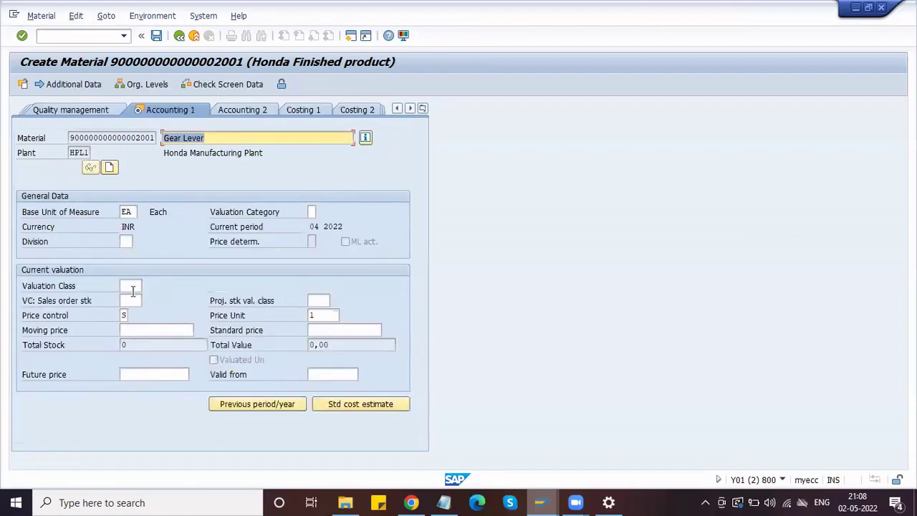
left_click(130, 285)
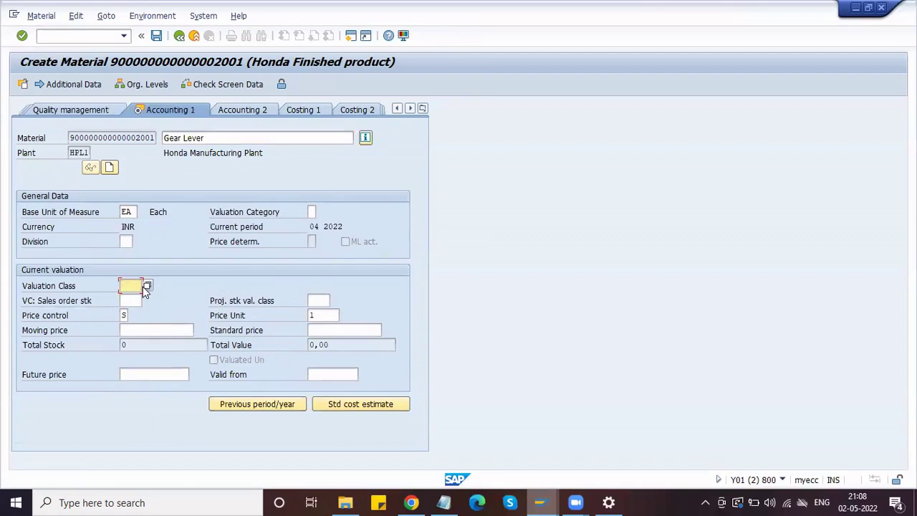
left_click(147, 286)
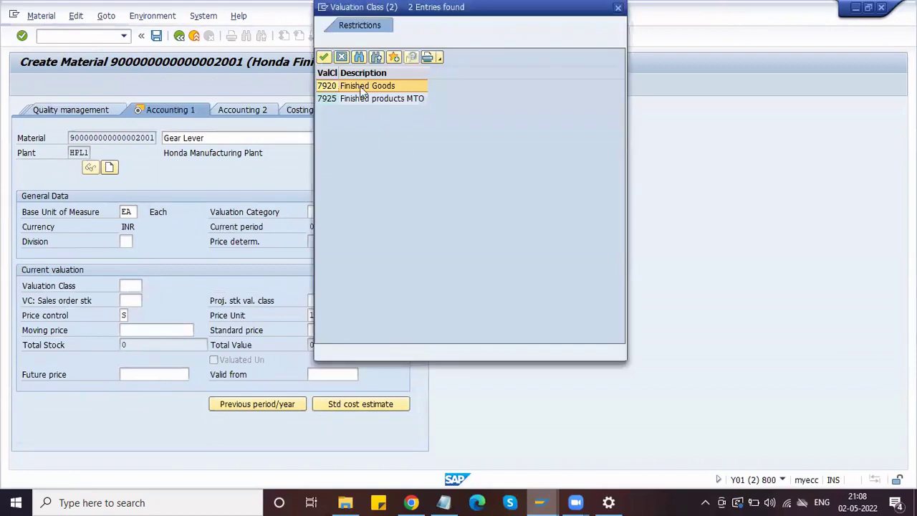
left_click(324, 57)
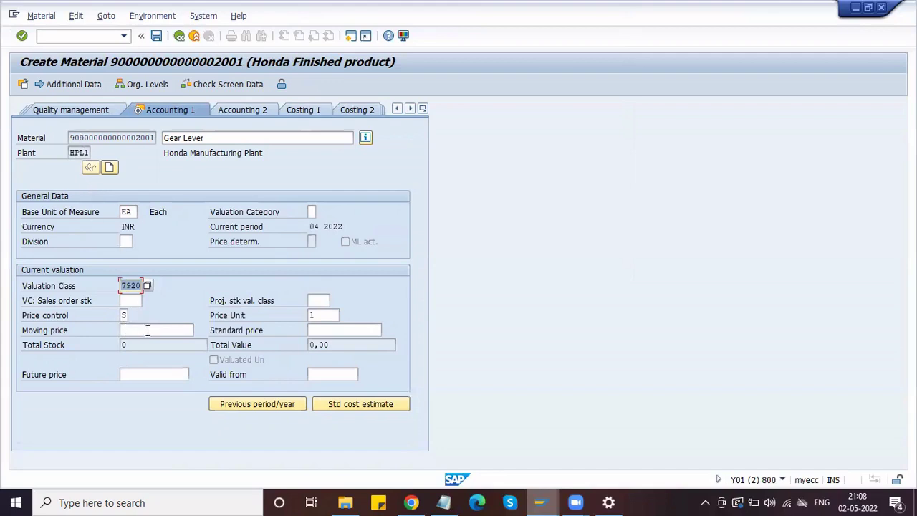
left_click(343, 331)
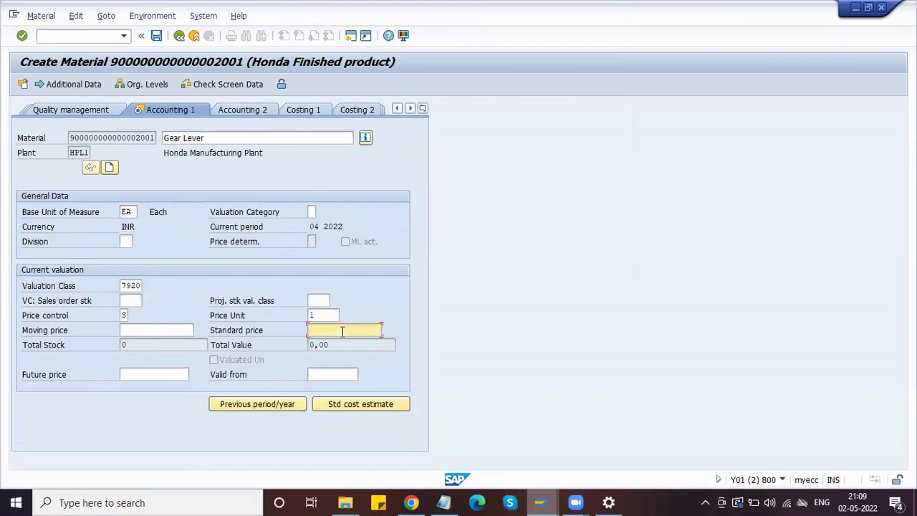
type("500")
key("Return")
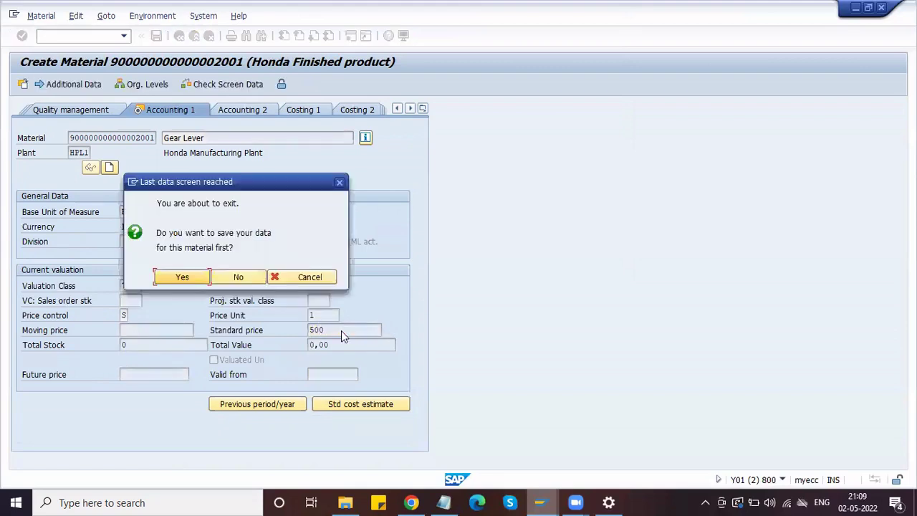
left_click(182, 277)
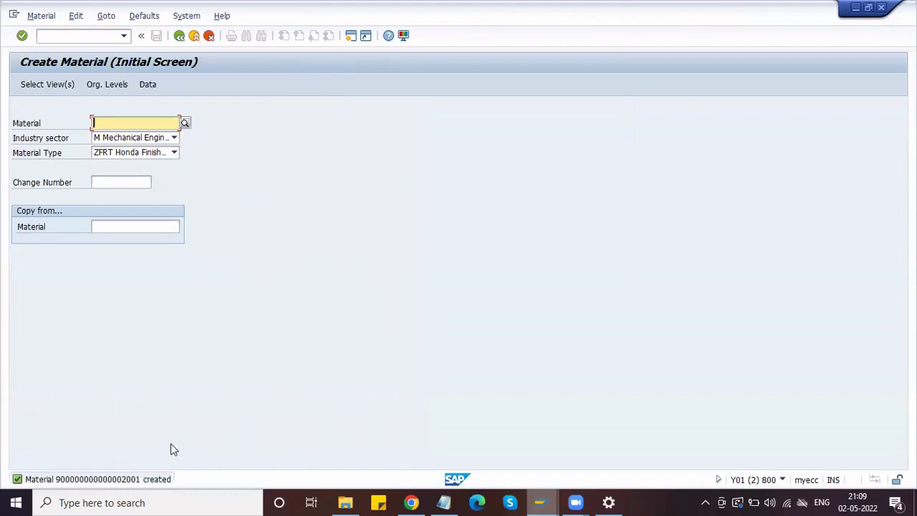
- Rerun the Materials List for plant HPL1 and return to the selection criteria
mouse_move(541, 503)
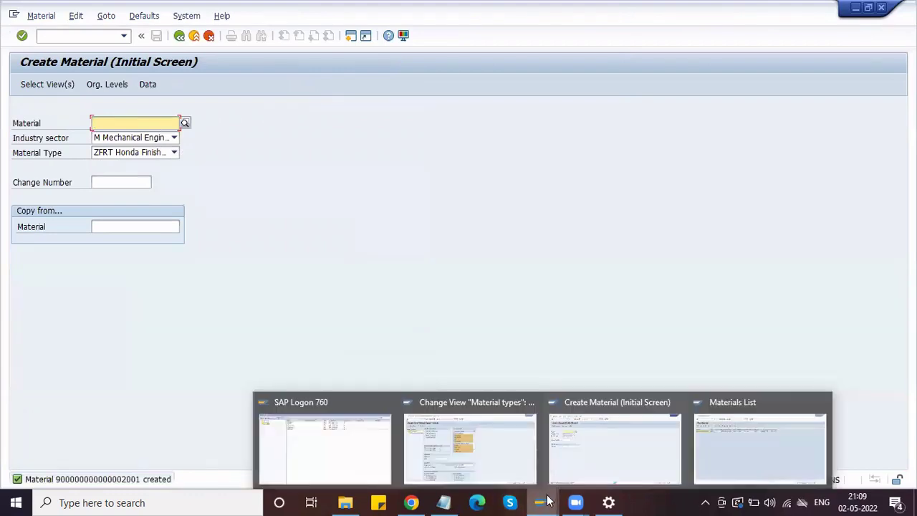
left_click(714, 426)
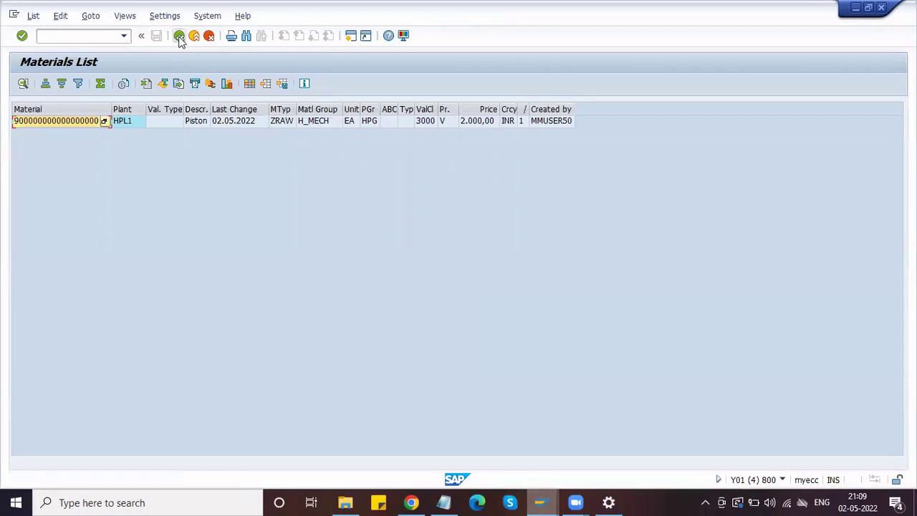
left_click(180, 36)
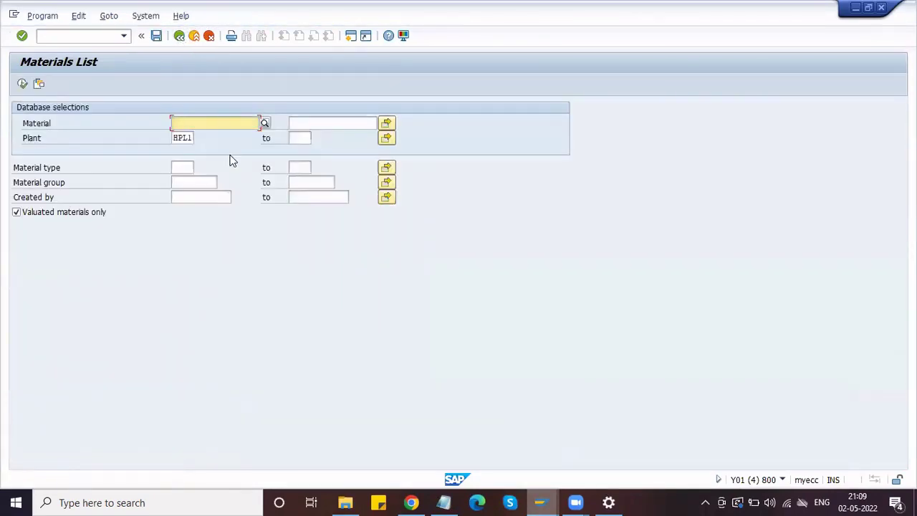
left_click(22, 84)
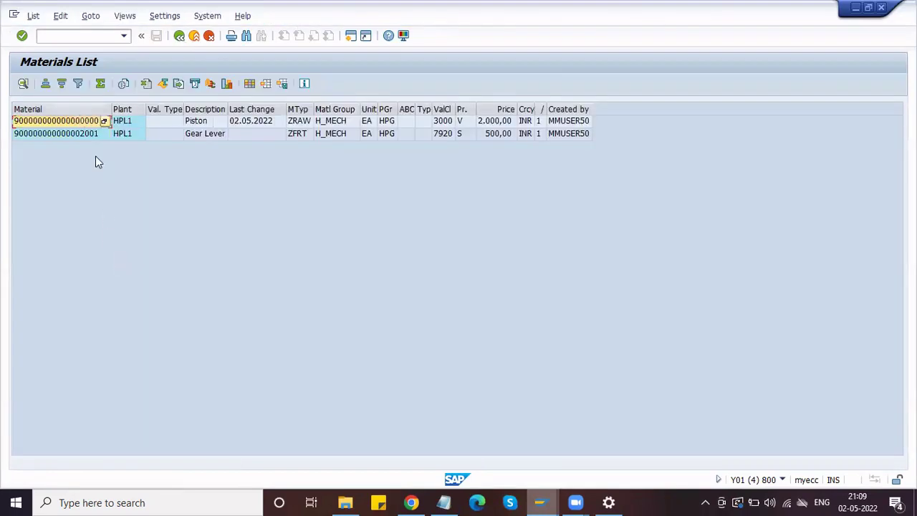
left_click(180, 36)
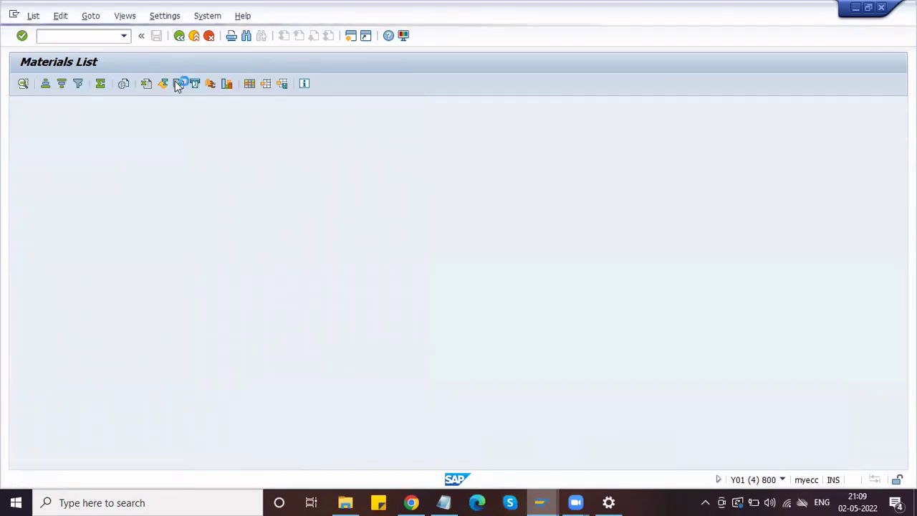
- Filter the Materials List to material type ZFRT, run it, and go back
left_click(297, 138)
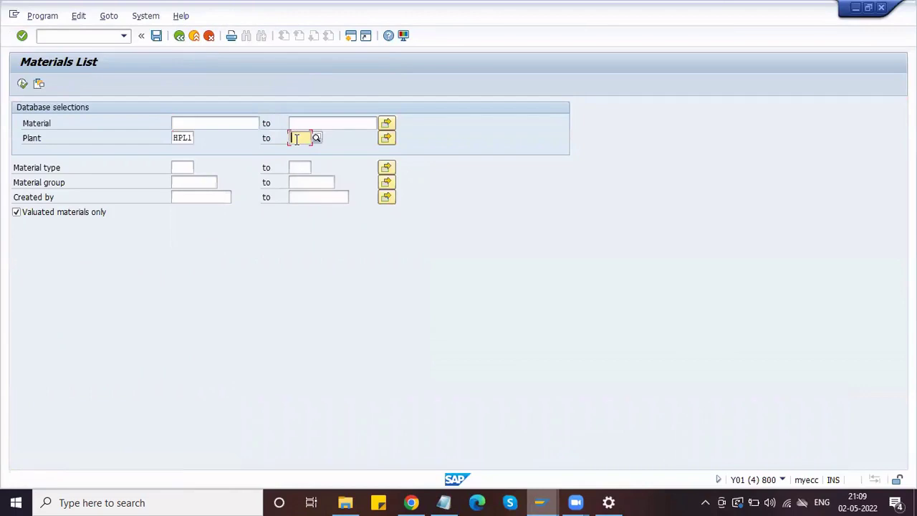
left_click(180, 167)
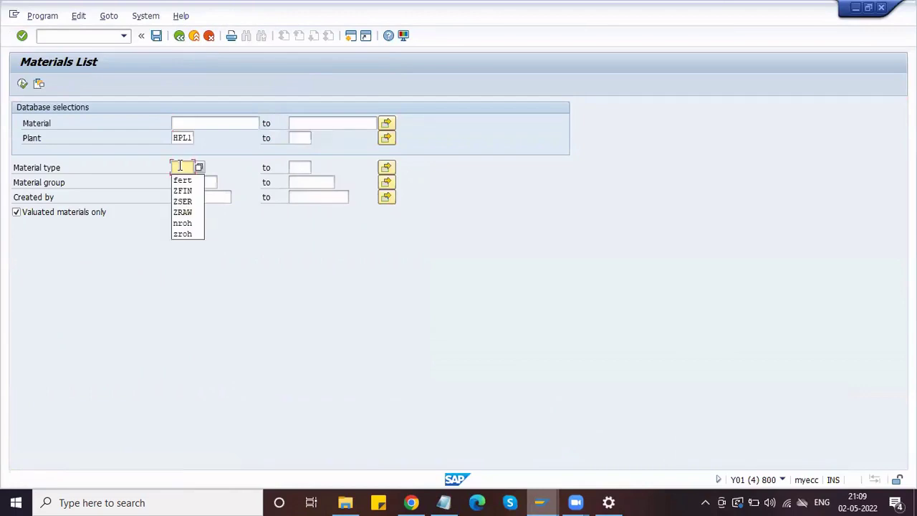
type("z")
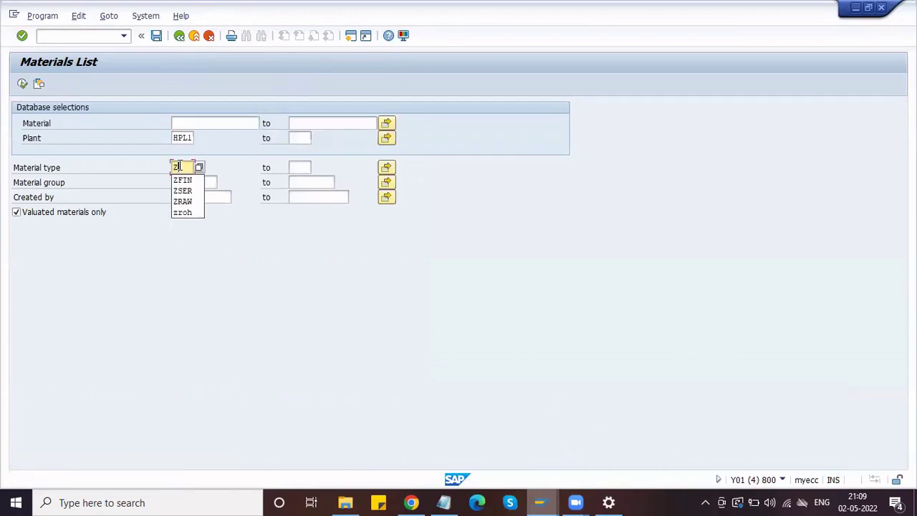
type("FRT")
left_click(22, 84)
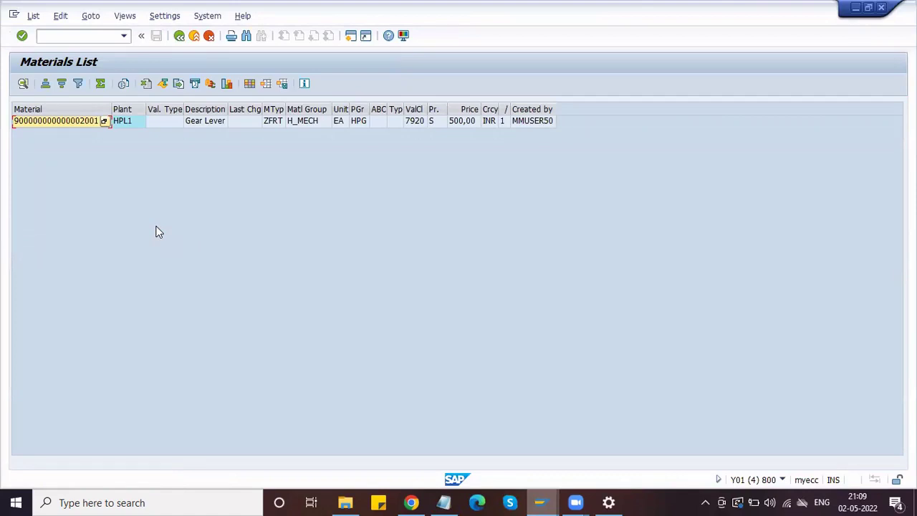
left_click(179, 39)
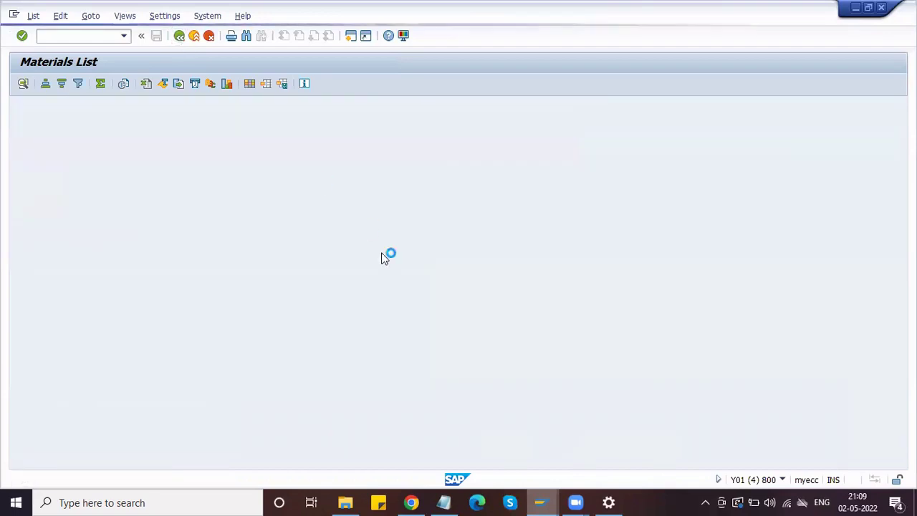
- Switch to the material types window and back out to the IMG tree
mouse_move(541, 501)
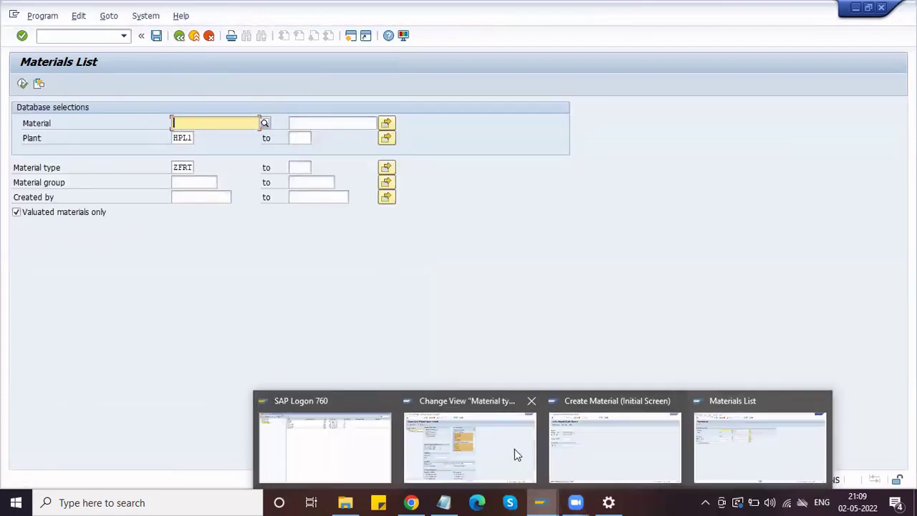
left_click(629, 427)
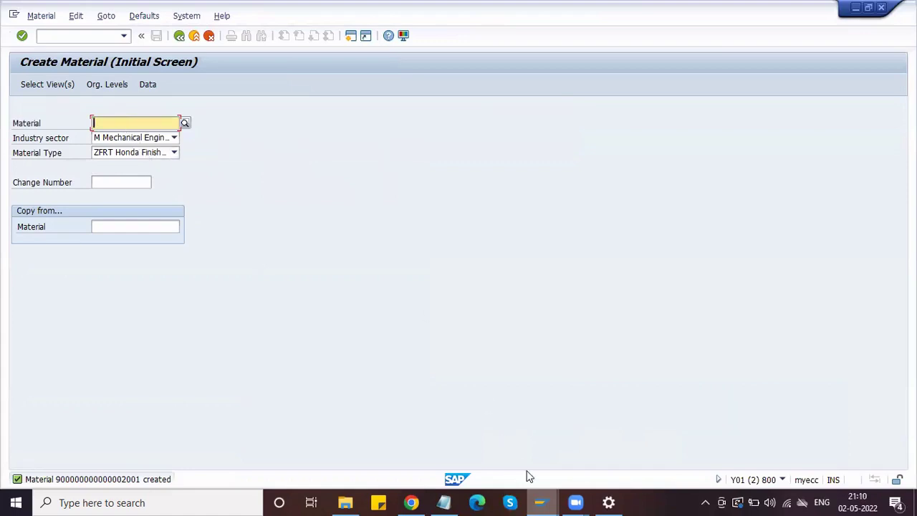
left_click(539, 500)
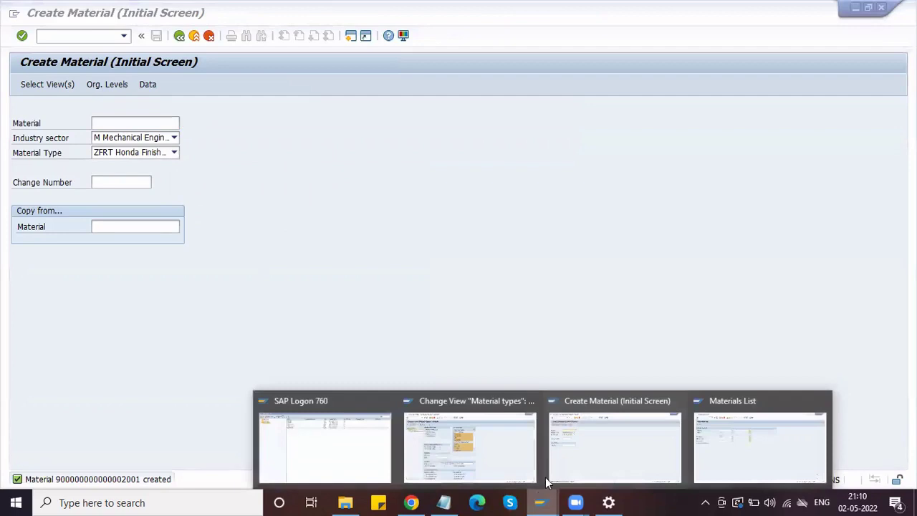
left_click(572, 453)
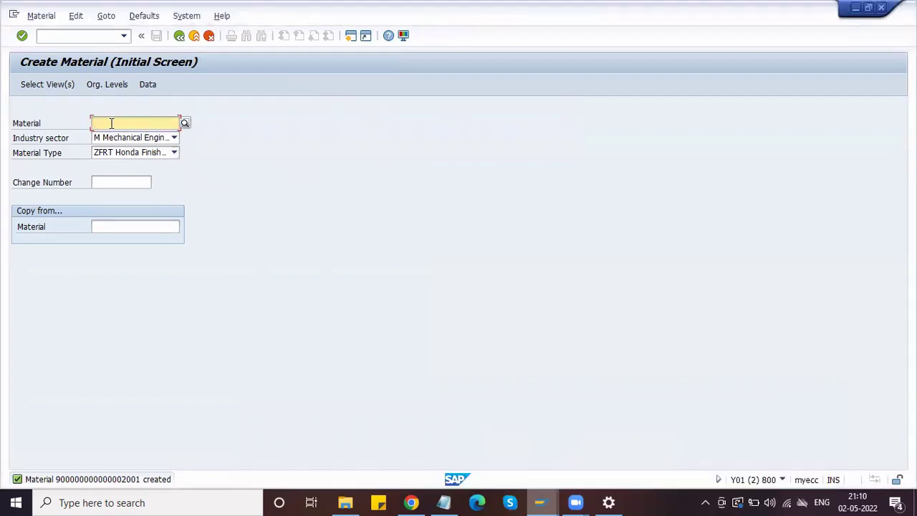
left_click(541, 501)
left_click(489, 438)
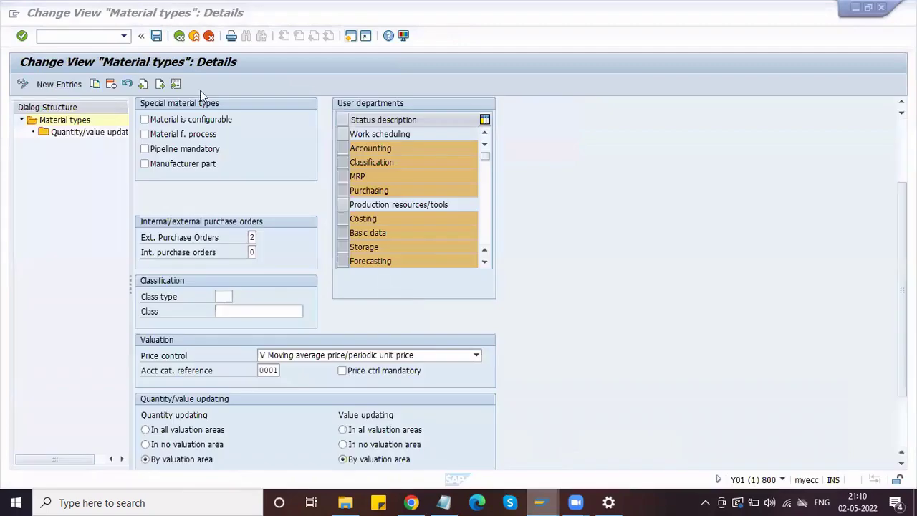
left_click(179, 36)
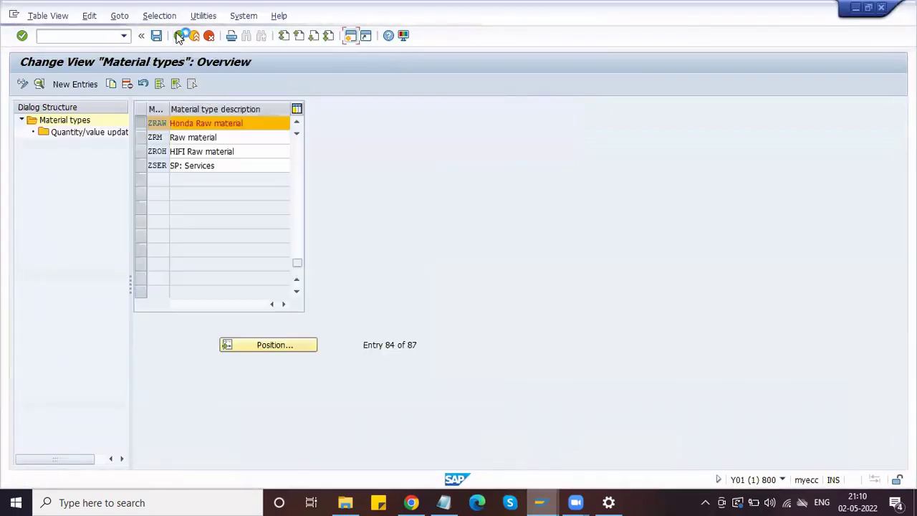
left_click(179, 36)
- Run Define Number Ranges for Each Material Type and display the groups
left_click(152, 280)
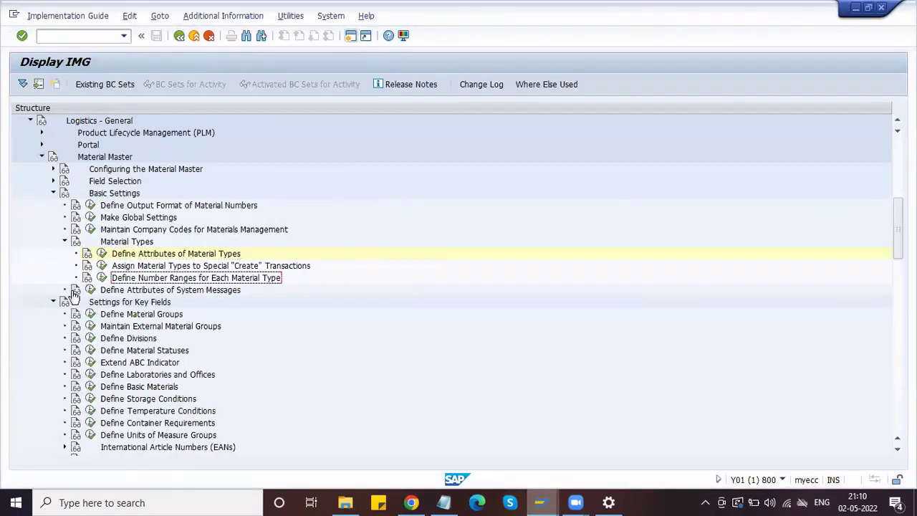
left_click(101, 279)
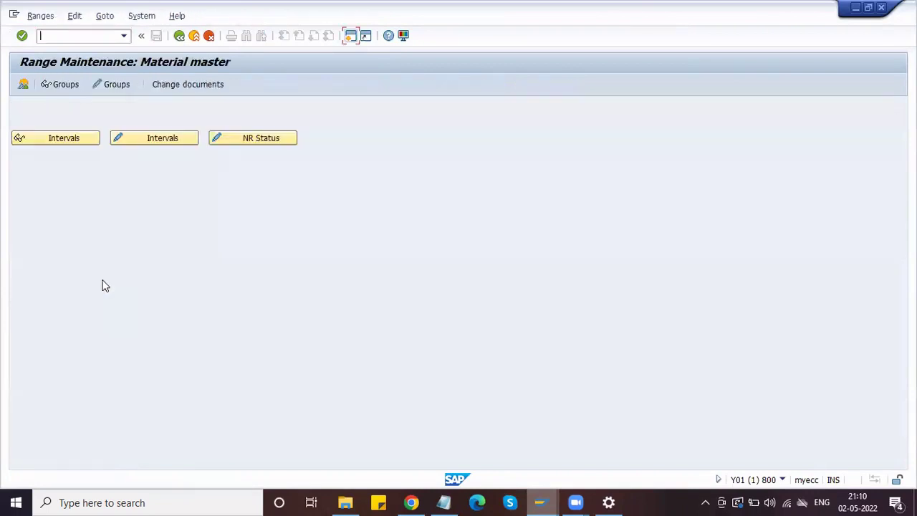
left_click(64, 84)
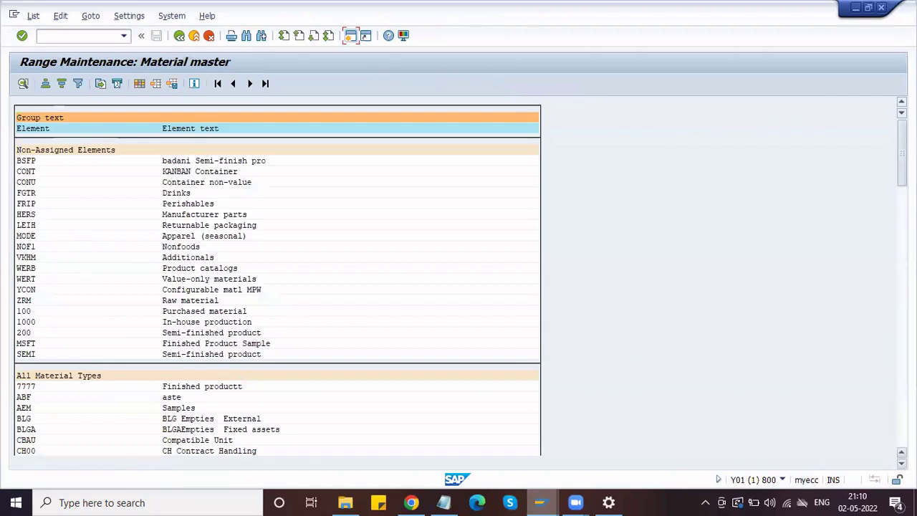
left_click_drag(902, 153, 902, 414)
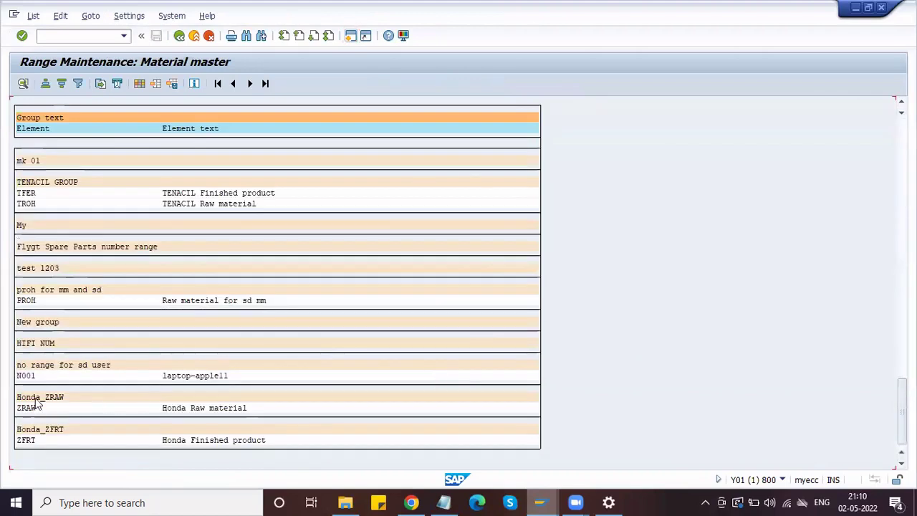
- Inspect the Honda_ZRAW group details, noting number range 19, then back out
left_click(37, 398)
left_click(23, 86)
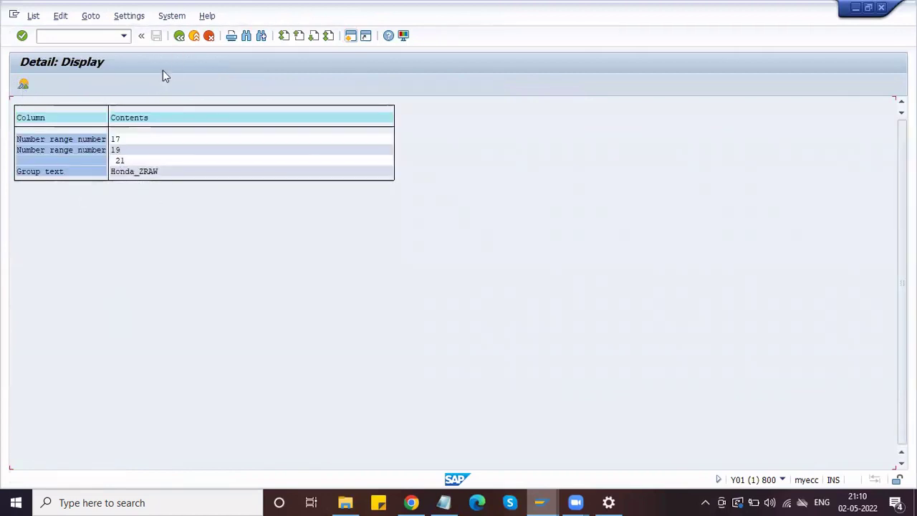
left_click(124, 153)
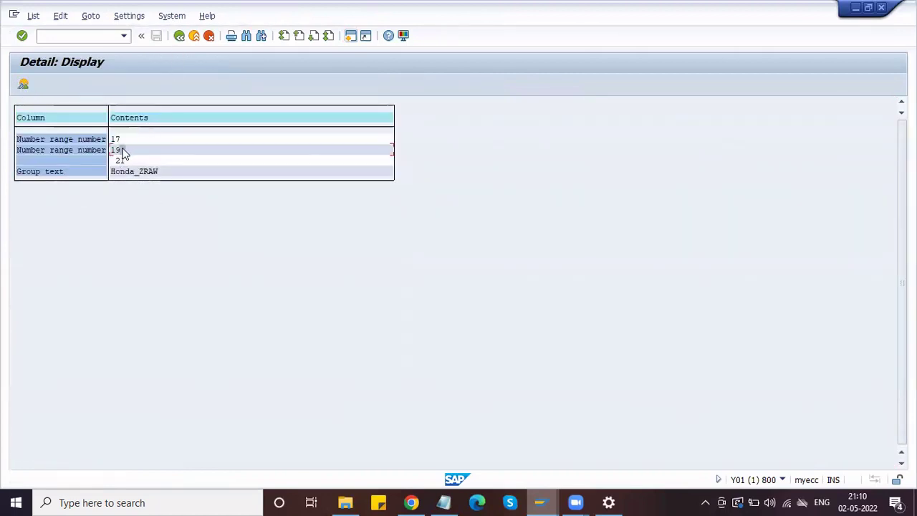
left_click(179, 35)
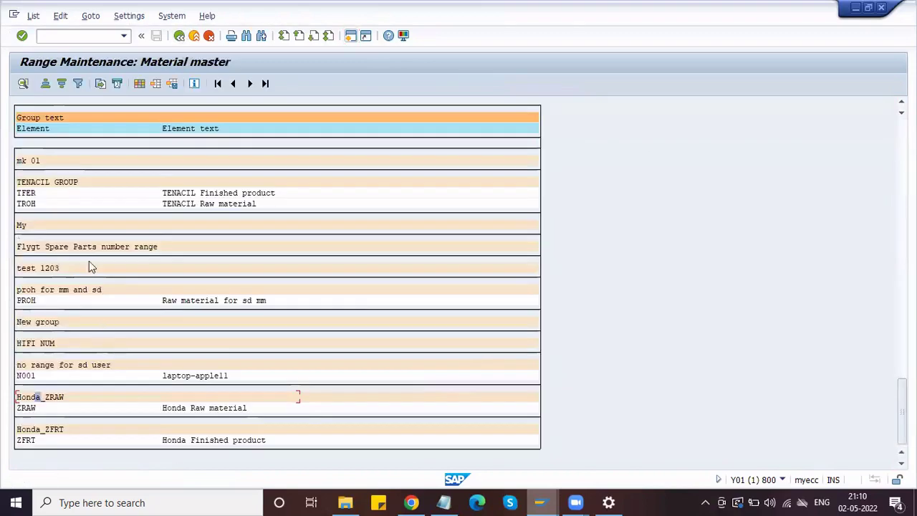
left_click(29, 399)
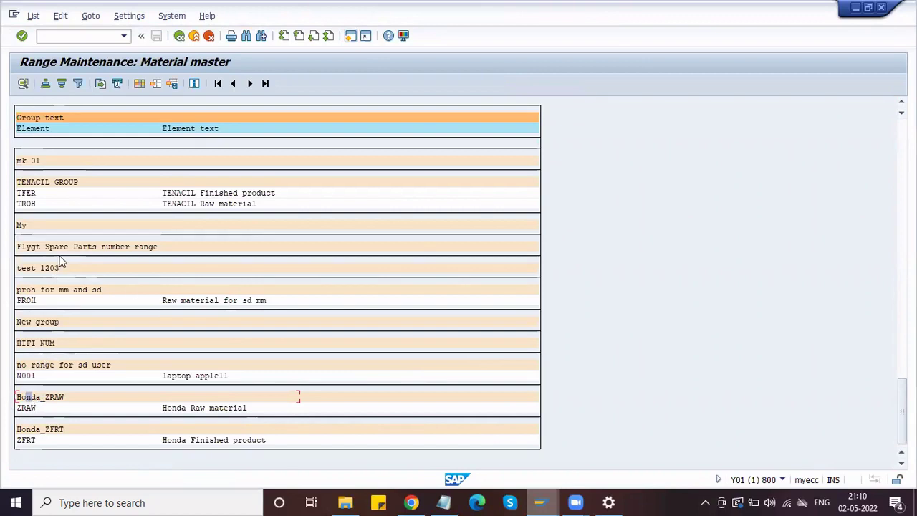
left_click(181, 40)
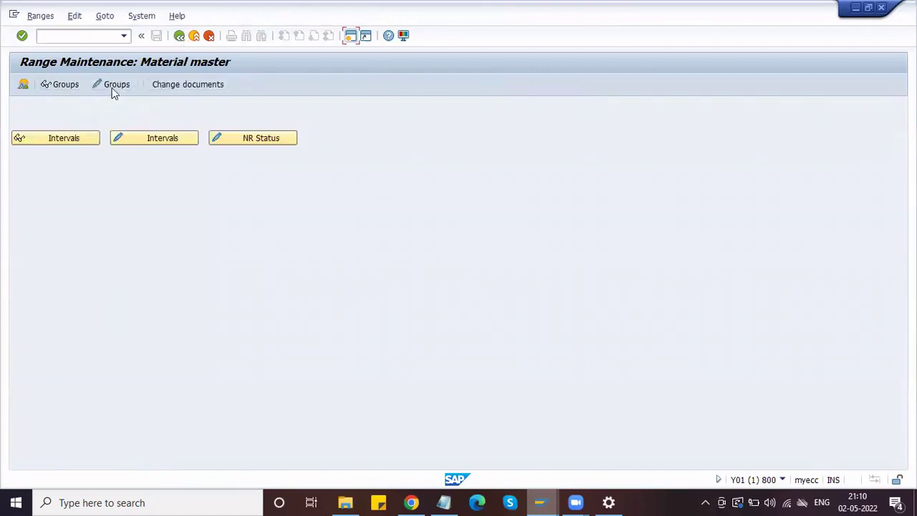
- Display the material master number intervals and select row 19's range
left_click(137, 141)
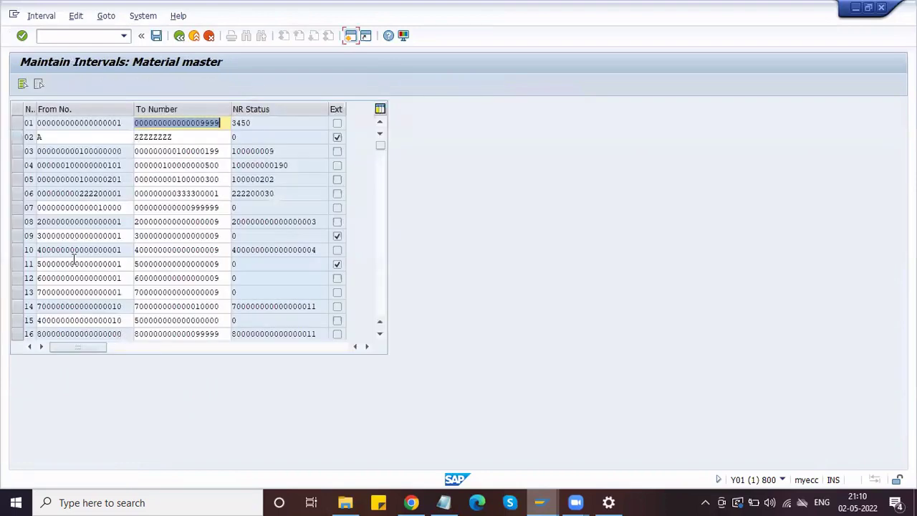
scroll(71, 266, "down", 2)
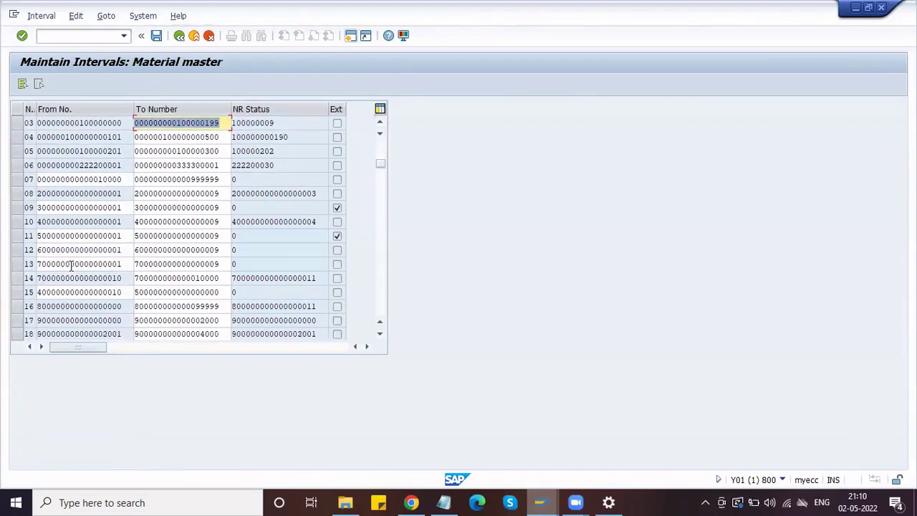
left_click(180, 36)
left_click(56, 135)
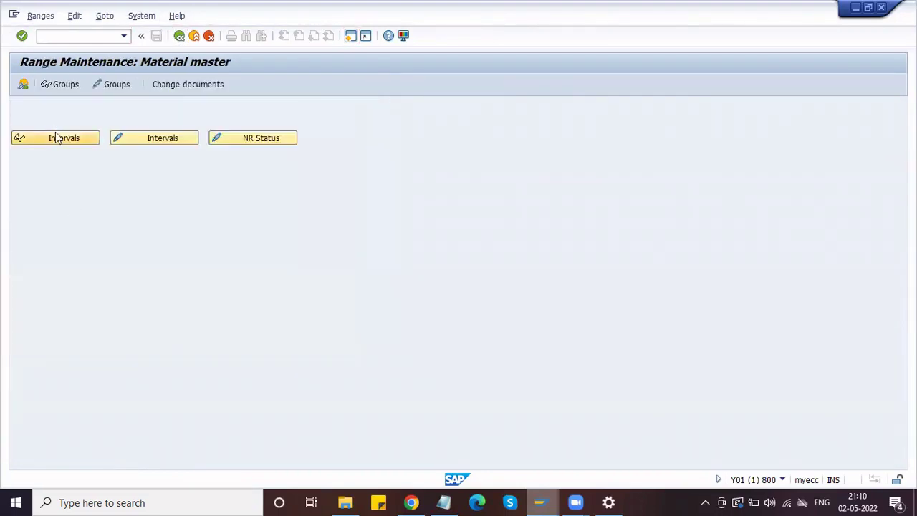
scroll(104, 221, "down", 4)
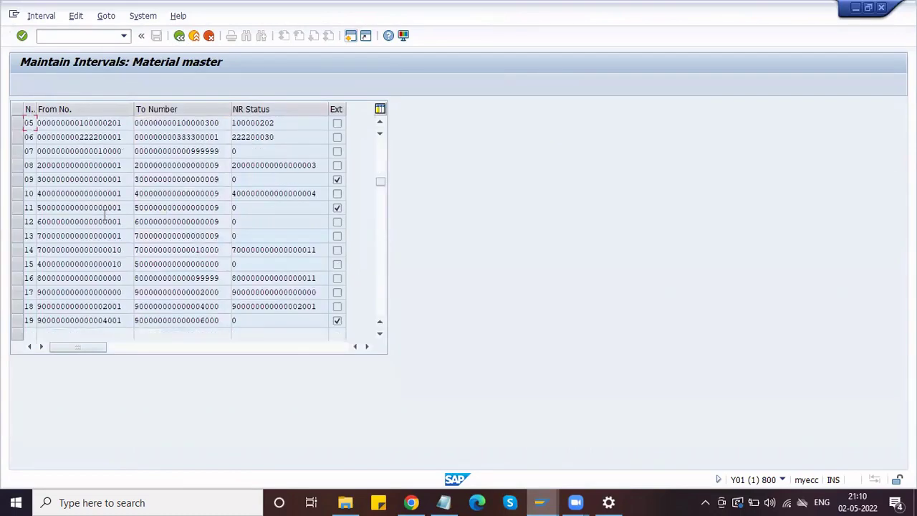
left_click(279, 324)
left_click_drag(123, 322, 12, 331)
left_click_drag(225, 321, 116, 321)
- Copy row 19's starting number from the interval table
key("alt+Tab")
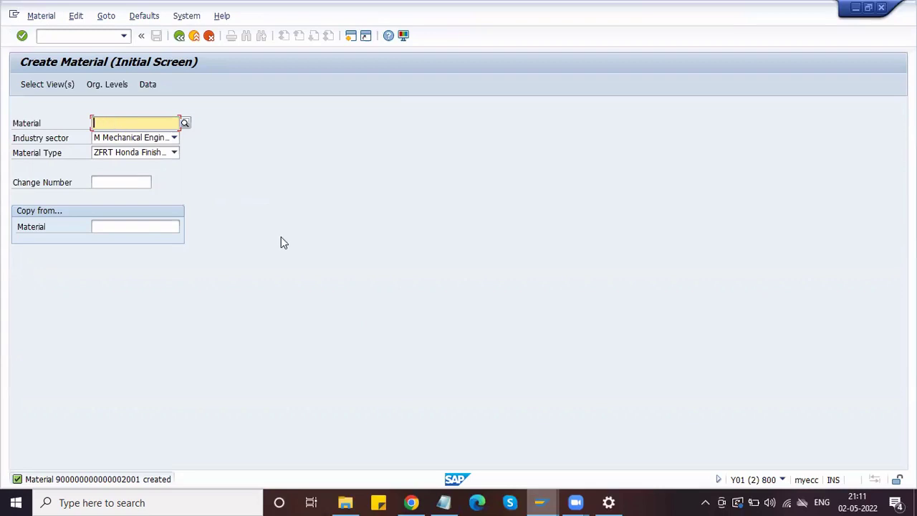
key("alt+Tab")
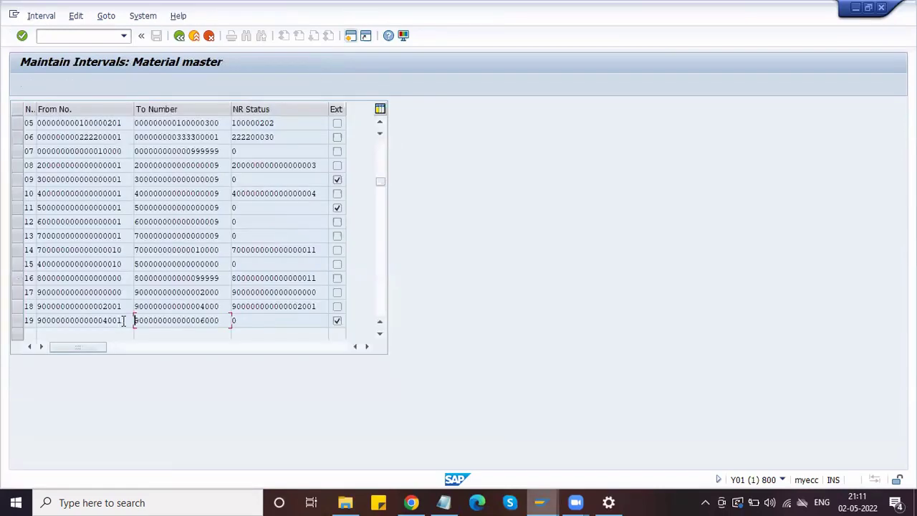
left_click(122, 321)
left_click_drag(122, 321, 13, 318)
left_click(16, 322)
left_click_drag(13, 325, 11, 326)
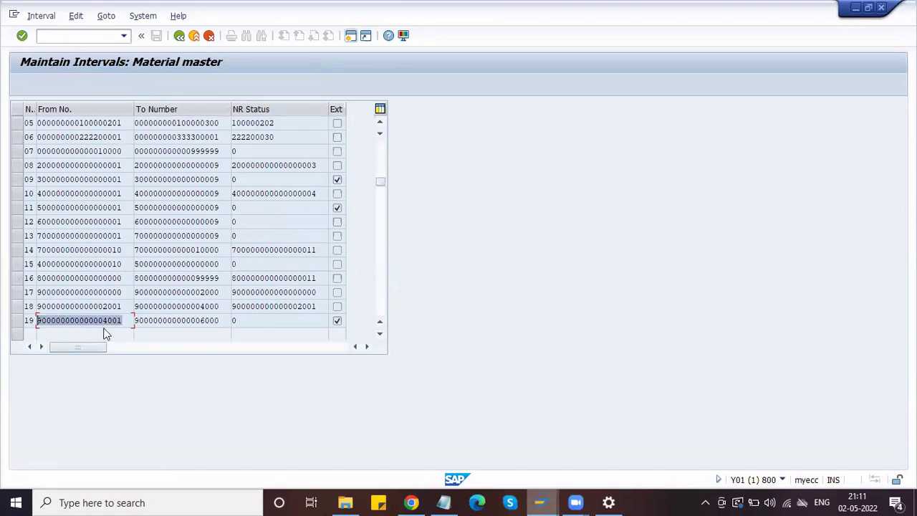
key("ctrl+c")
key("alt+Tab")
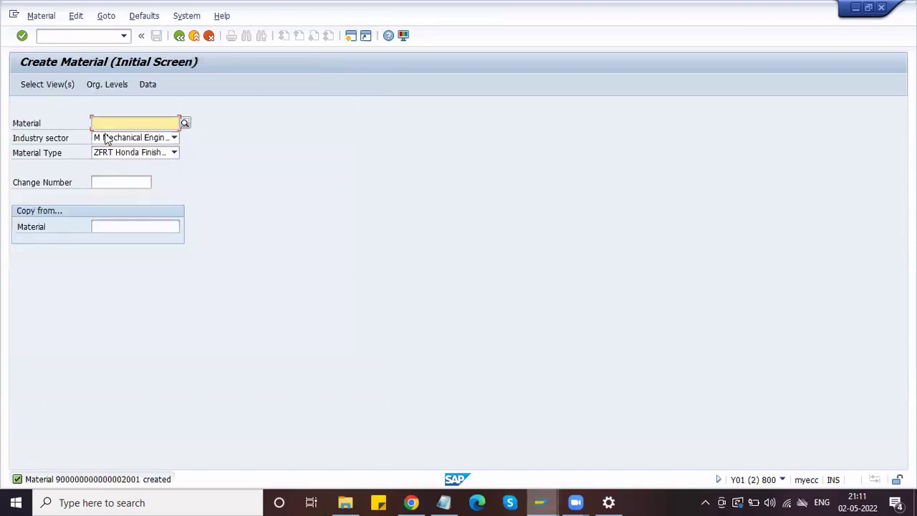
key("alt+Tab")
left_click_drag(123, 307, 12, 316)
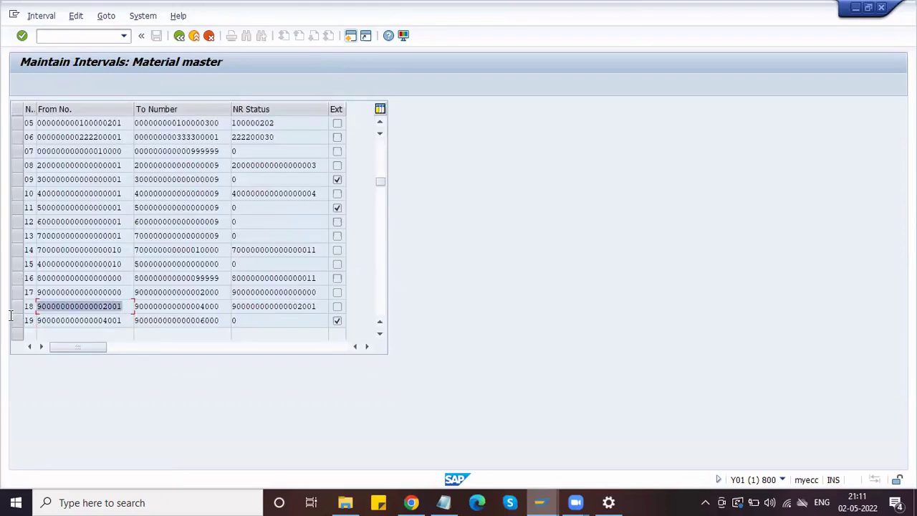
key("ctrl+c")
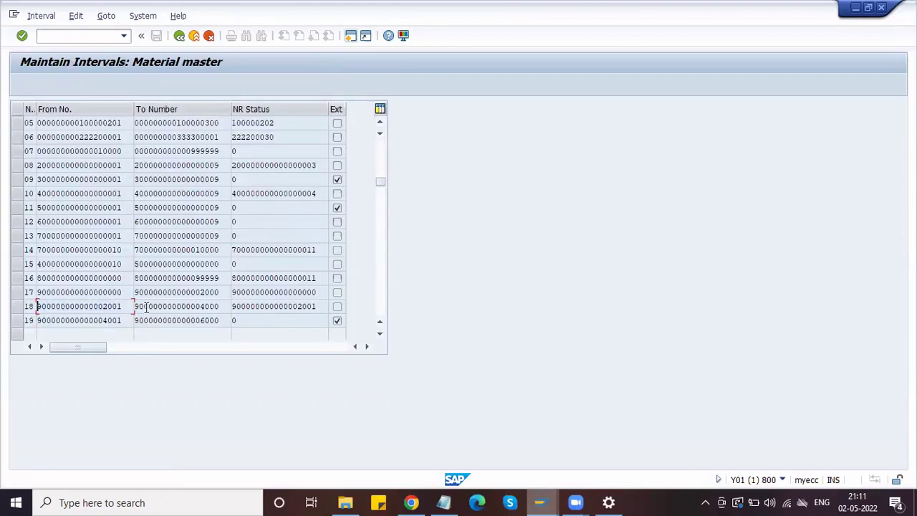
key("alt+Tab")
key("ctrl+v")
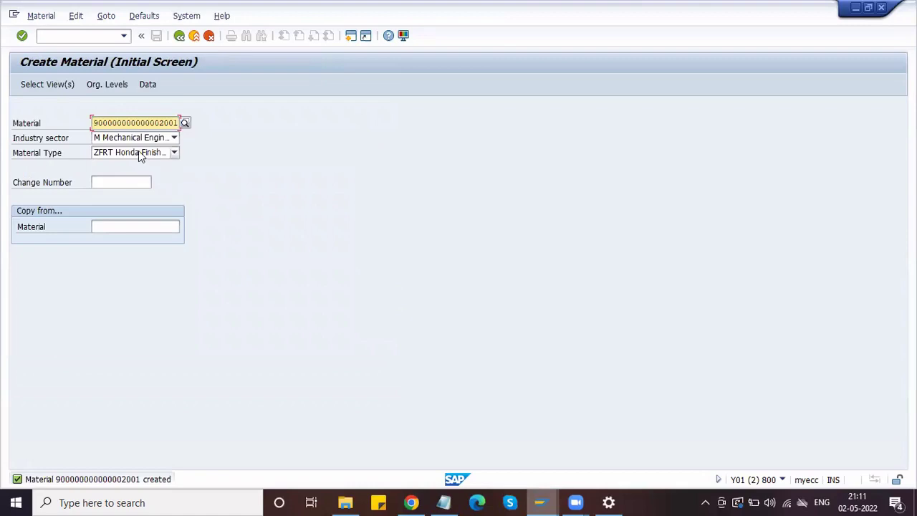
- Set material type ZRAW and submit a previously used material number
left_click(141, 156)
left_click(162, 176)
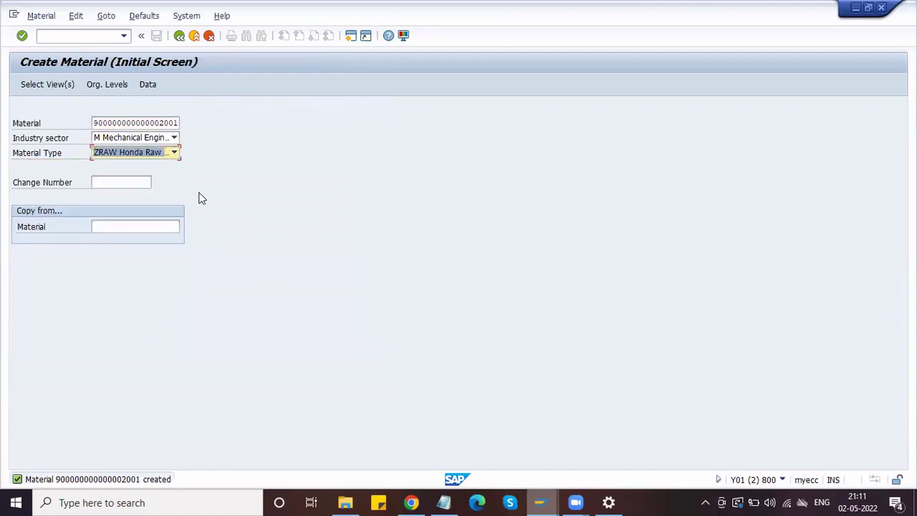
key("Return")
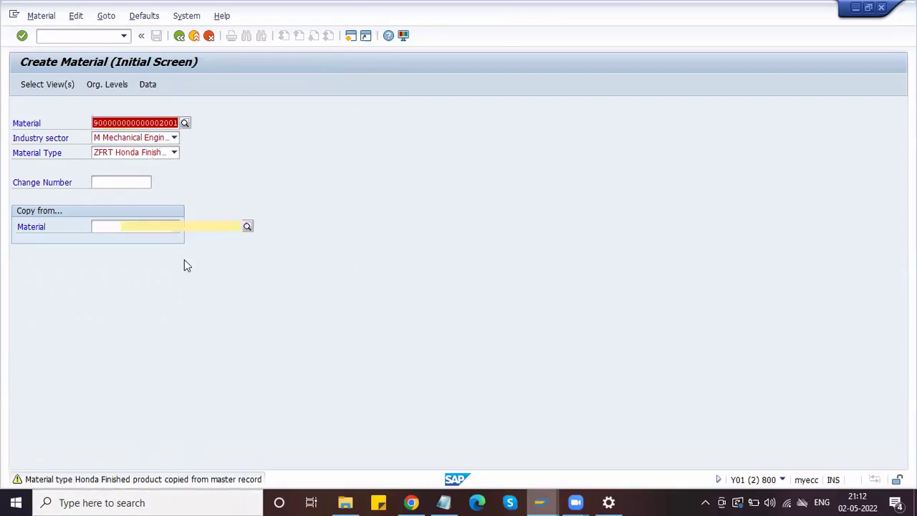
key("BackSpace")
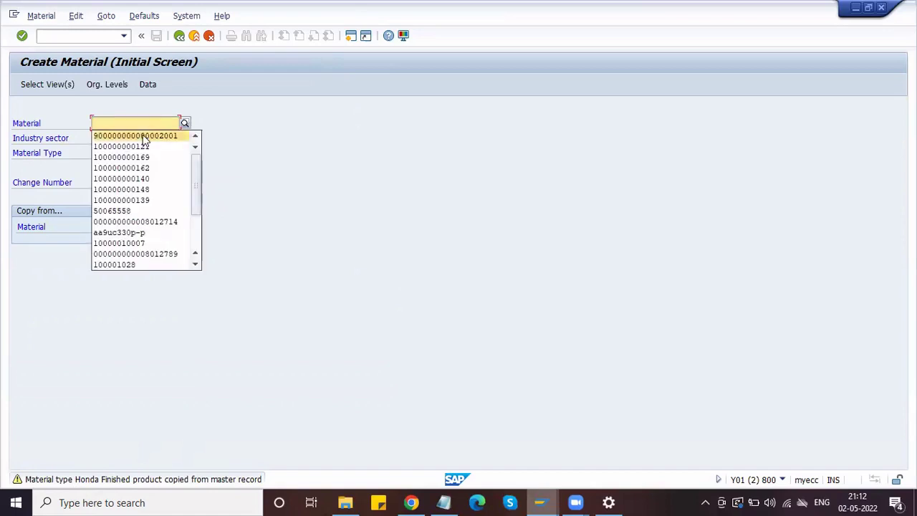
left_click(161, 135)
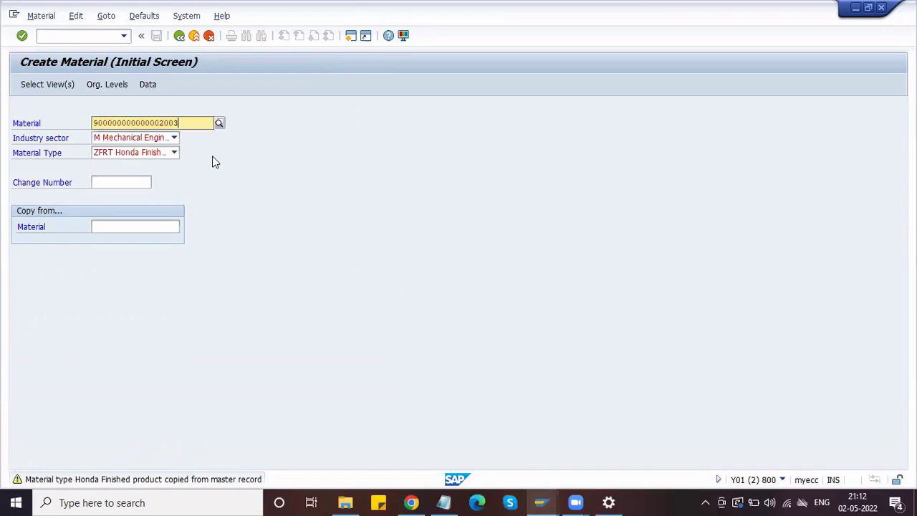
key("Return")
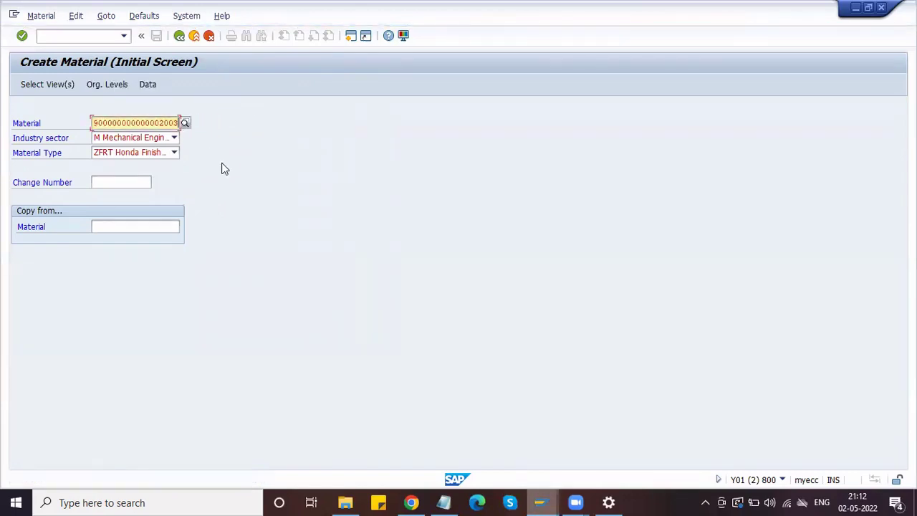
key("Return")
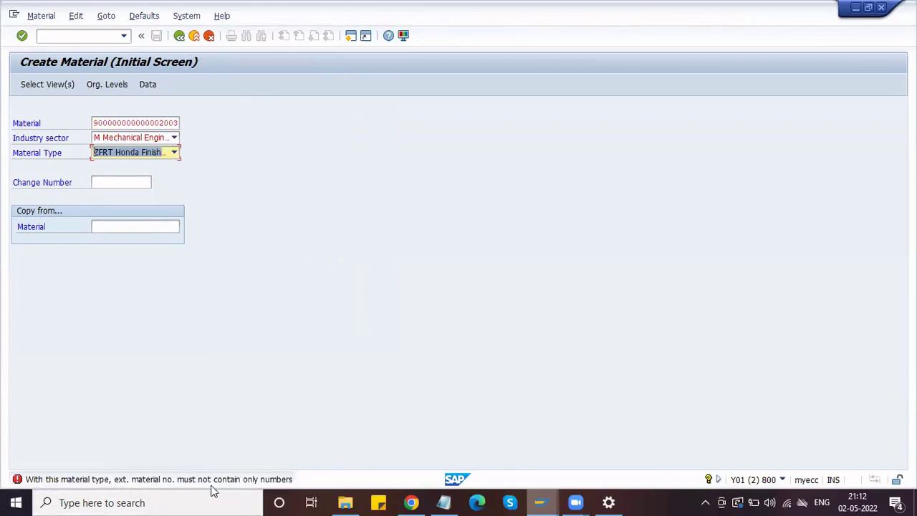
key("shift+Tab")
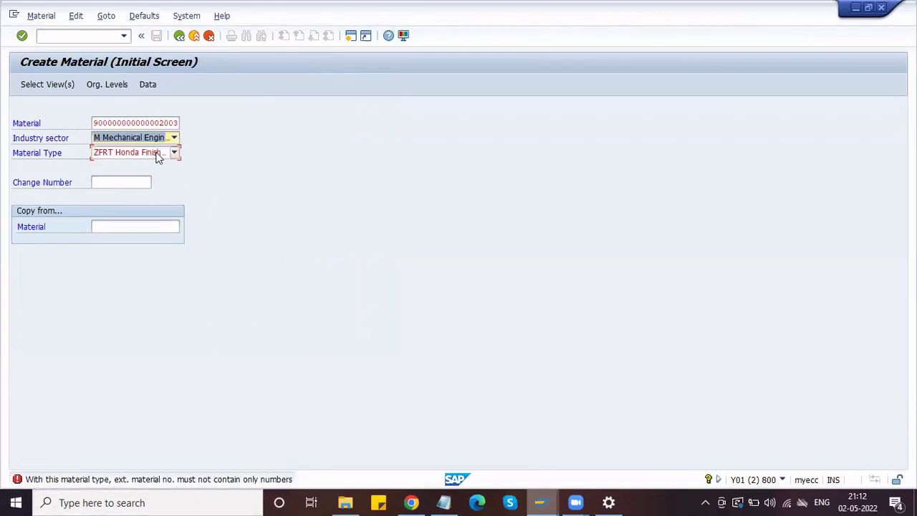
- Restart Create Material with /NMM01 and choose ZRAW Honda Raw material
left_click(158, 154)
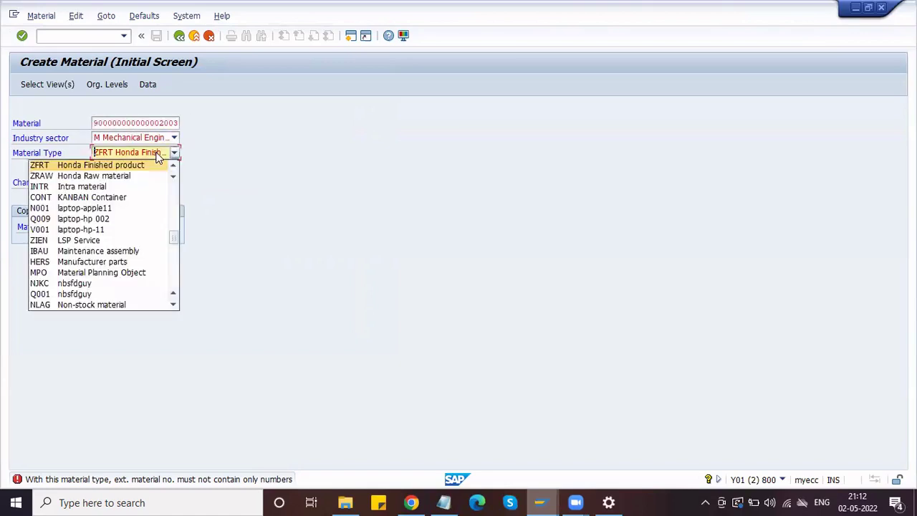
left_click(136, 165)
left_click(74, 36)
type("/N")
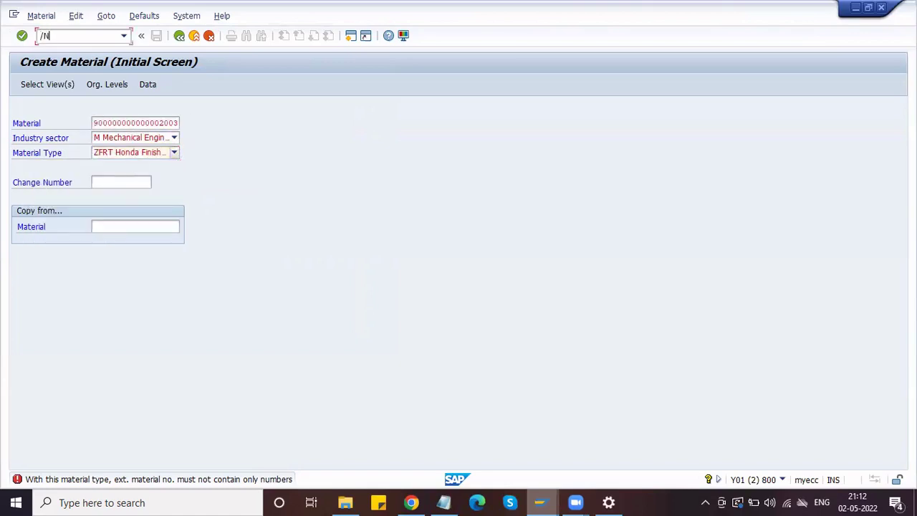
type("MM01")
key("Return")
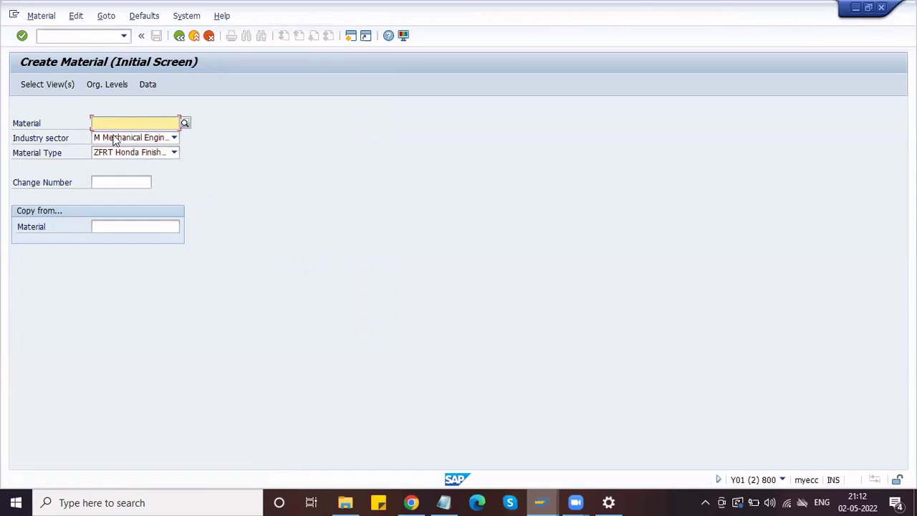
left_click(119, 153)
left_click(130, 176)
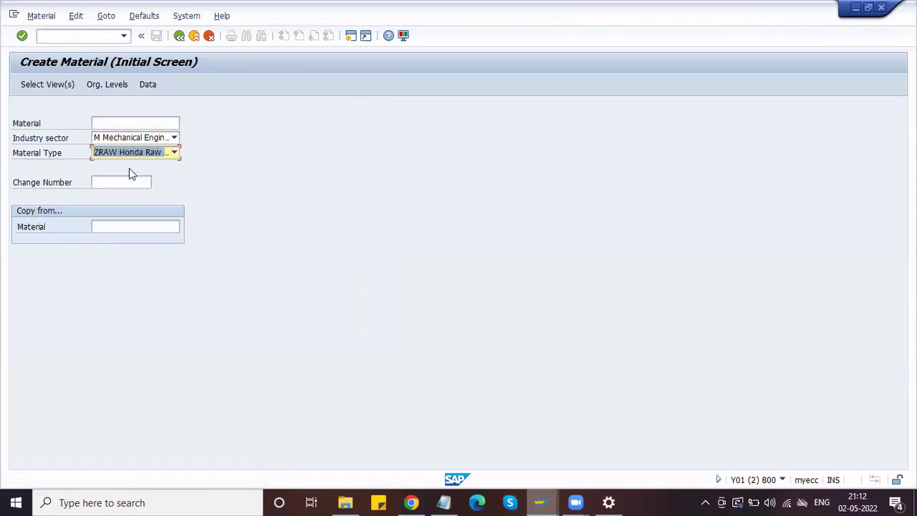
key("Return")
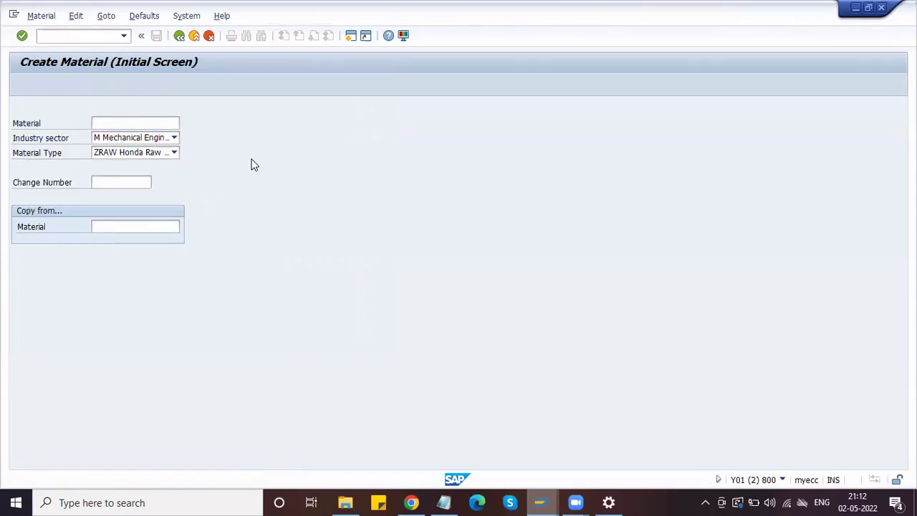
left_click(412, 136)
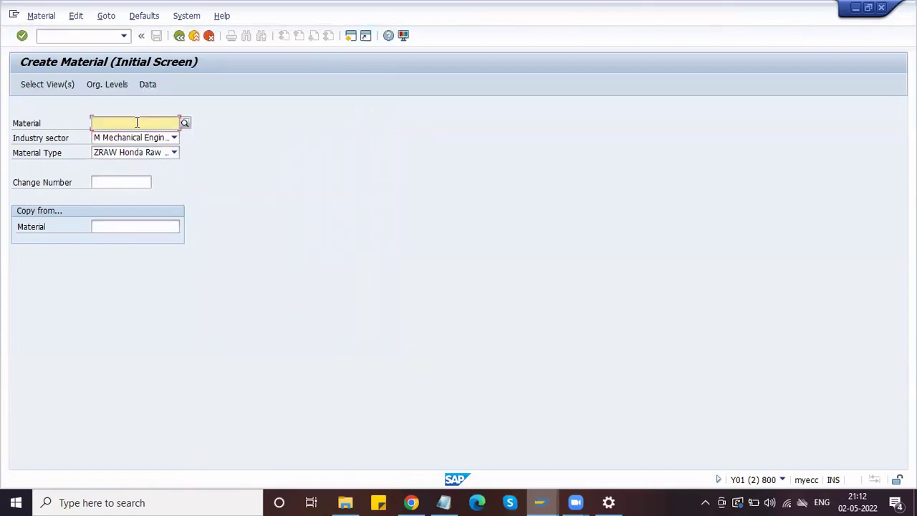
left_click(137, 120)
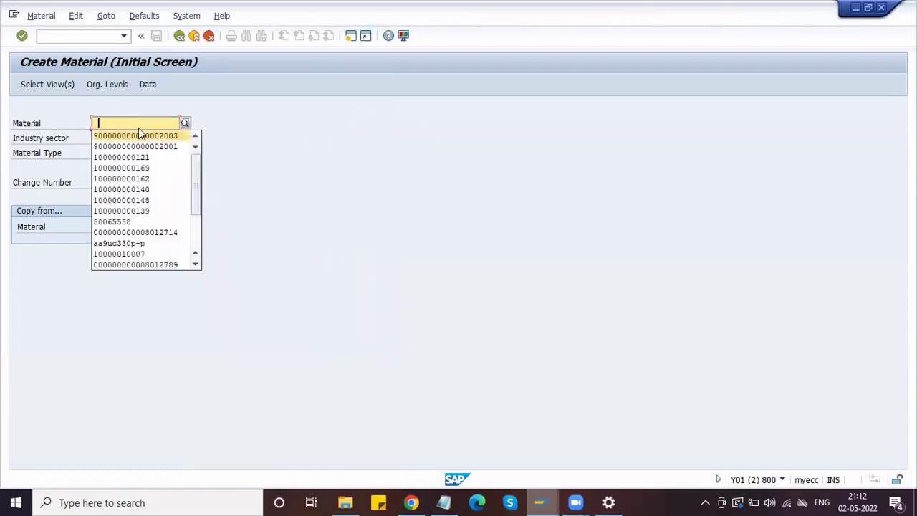
left_click(137, 135)
key("Return")
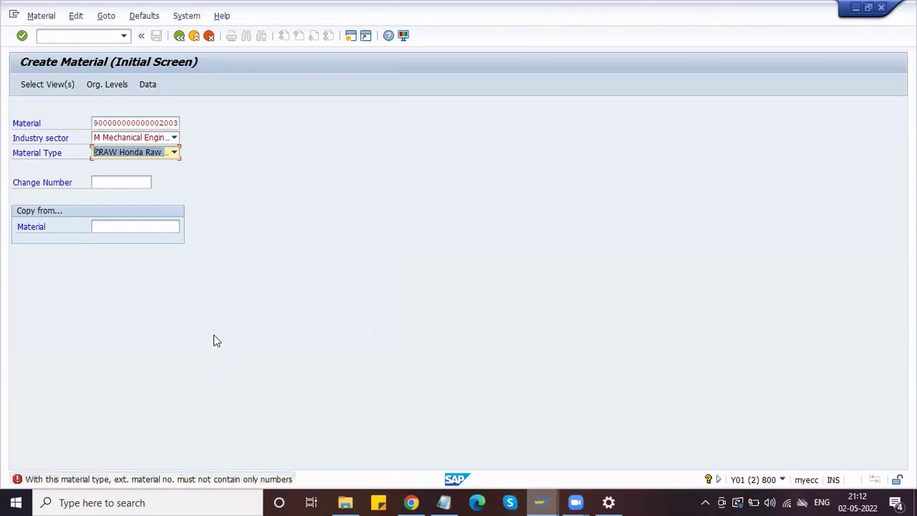
key("alt+Tab")
left_click_drag(123, 321, 32, 321)
key("alt+Tab")
key("Return")
key("ctrl+v")
key("Return")
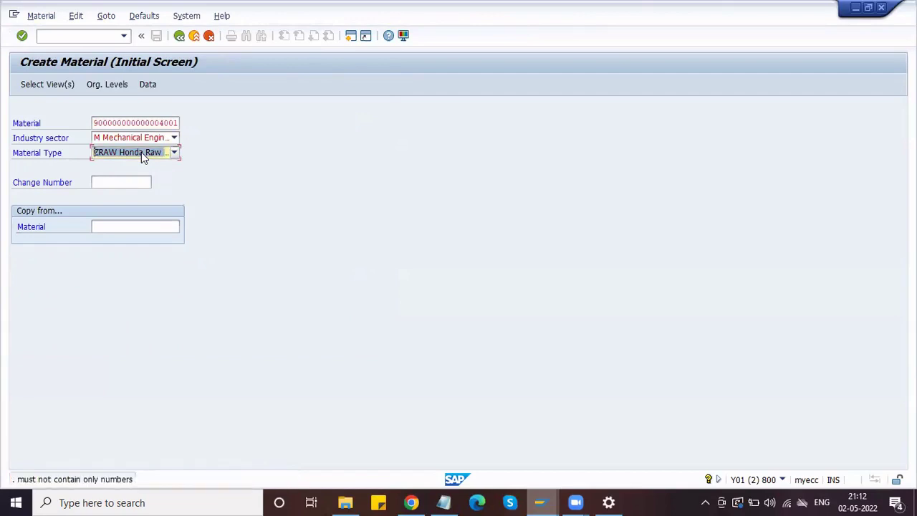
mouse_move(542, 501)
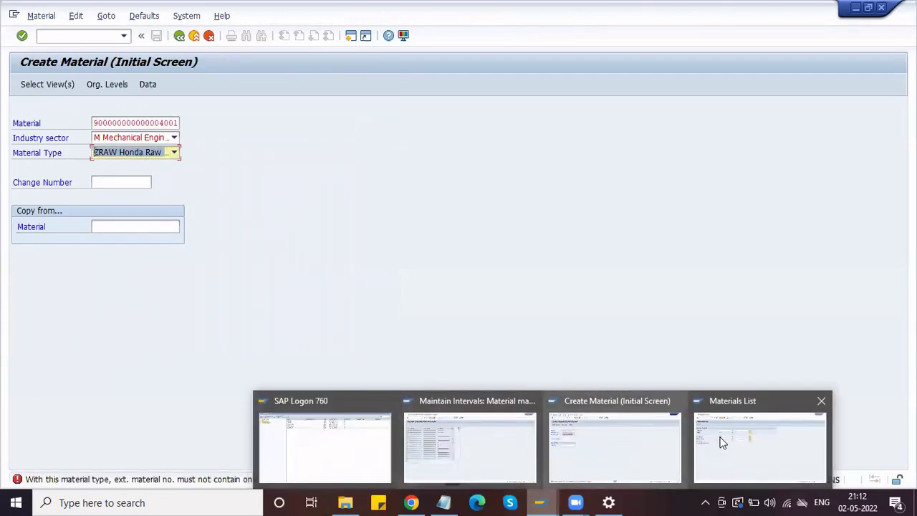
left_click(647, 432)
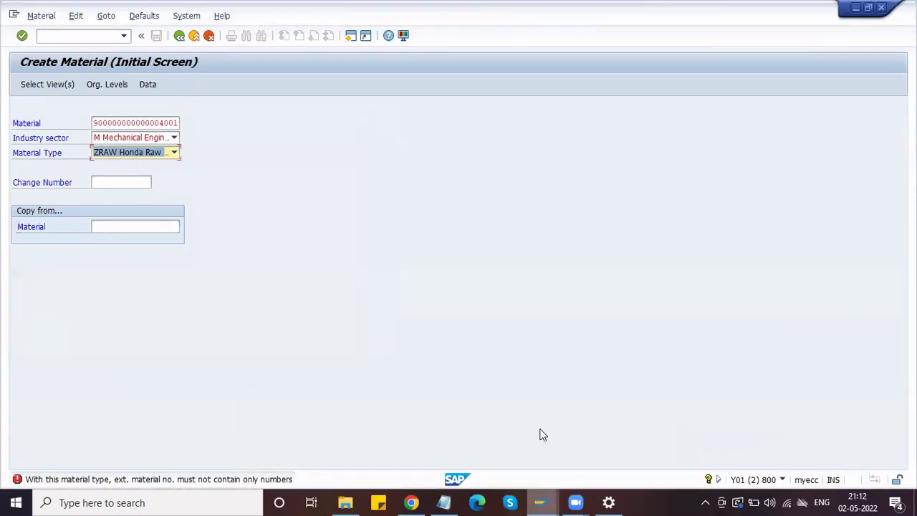
- Leave the interval maintenance window and run transaction OMS2
mouse_move(542, 503)
left_click(468, 430)
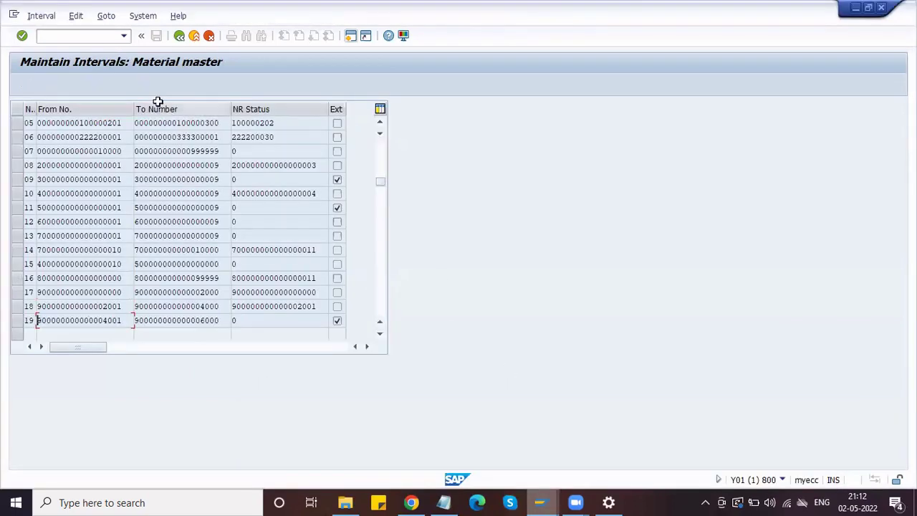
left_click(179, 35)
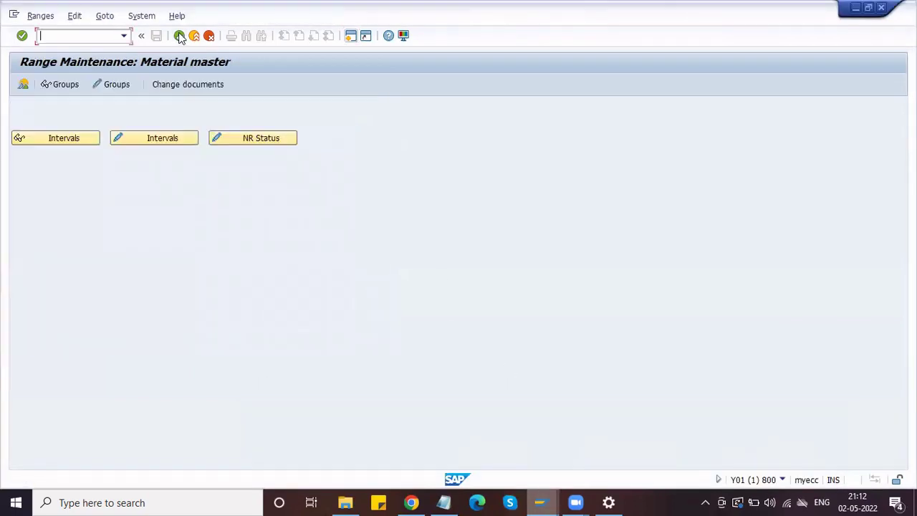
left_click(74, 139)
left_click(351, 35)
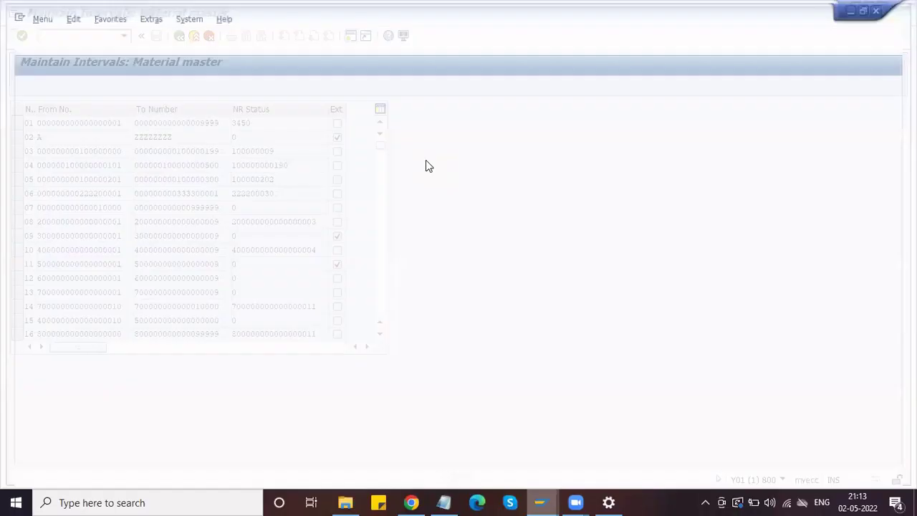
type("OMS2")
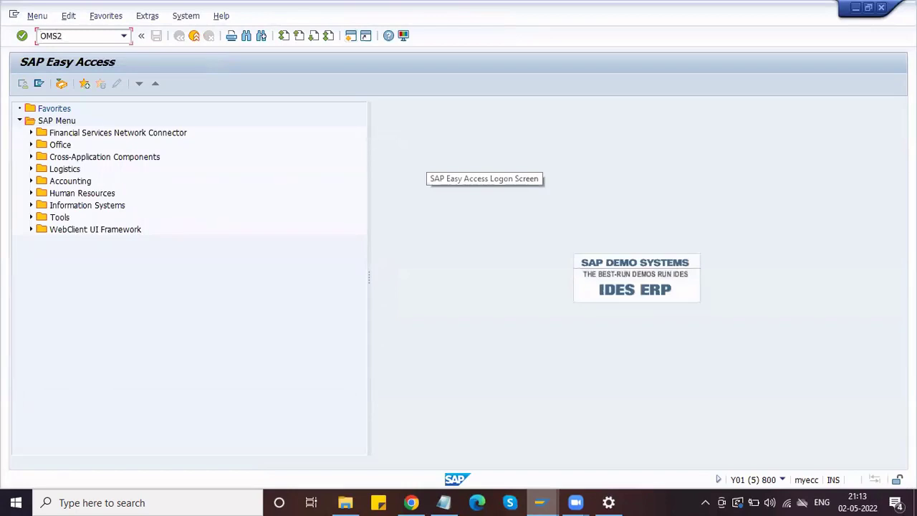
key("Return")
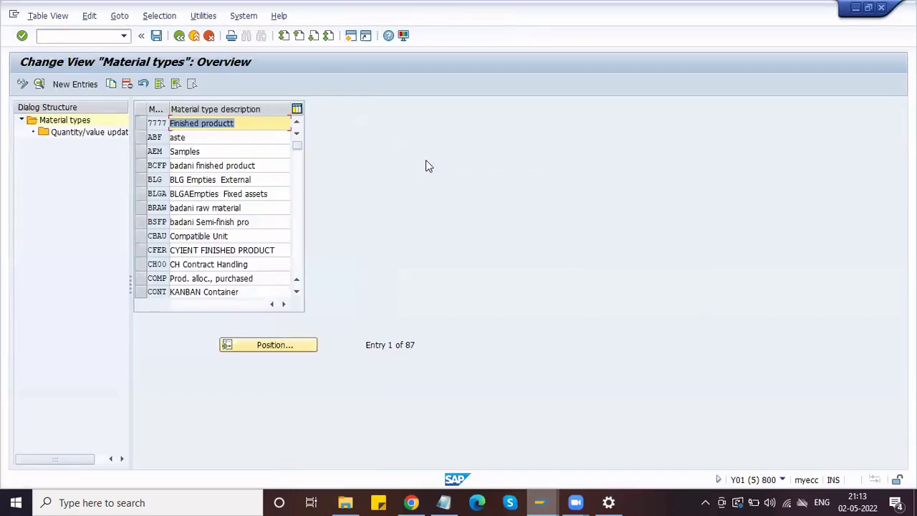
- Untick 'External no. assignment w/o check' for ZRAW and save with the customizing request
left_click(239, 344)
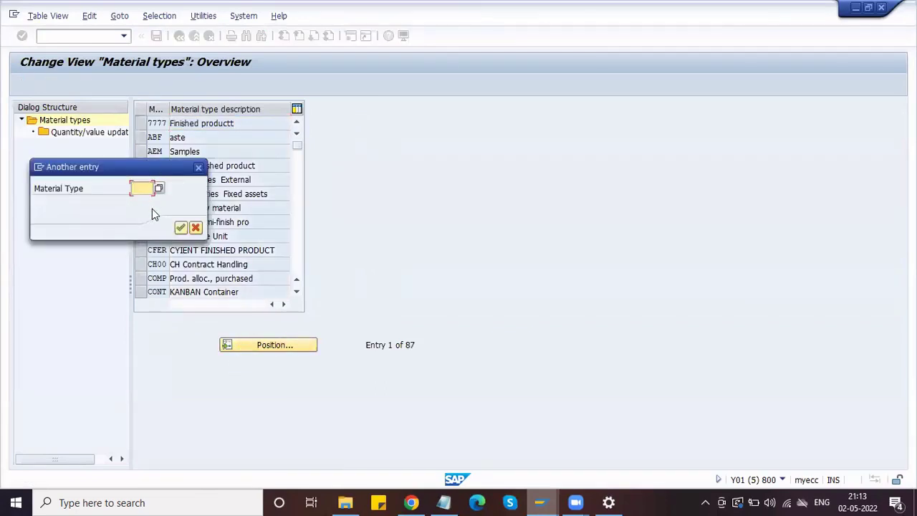
type("ZRAW")
key("Return")
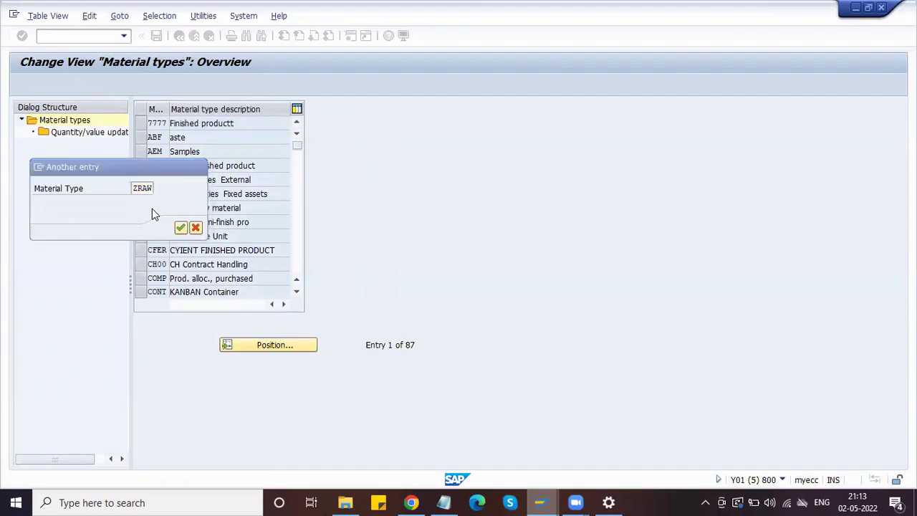
left_click(142, 124)
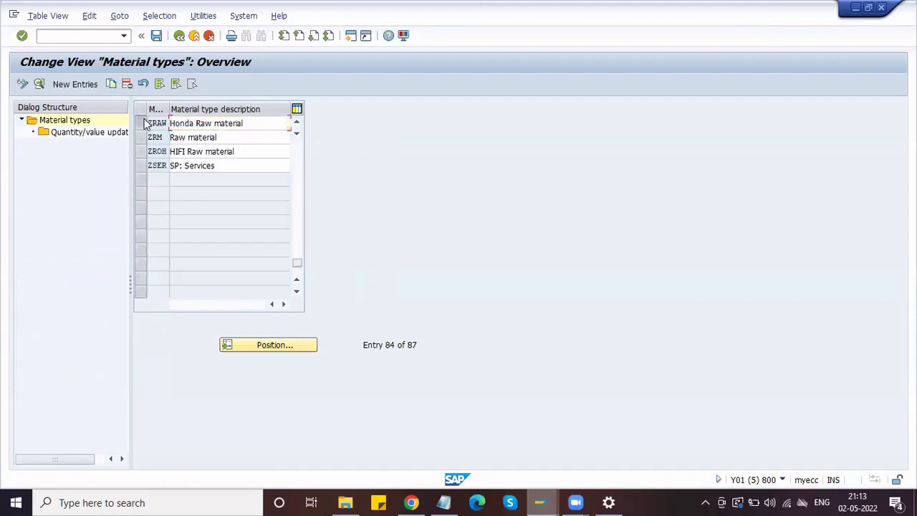
left_click(40, 83)
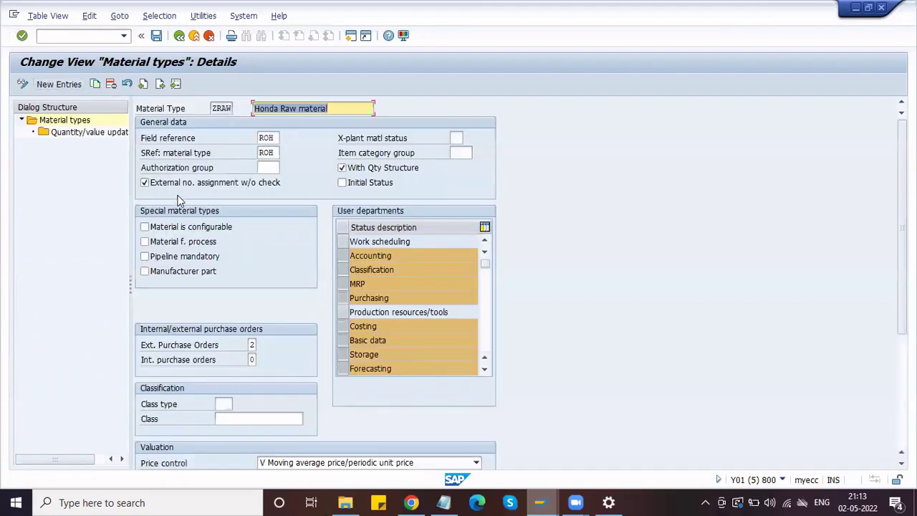
left_click(144, 184)
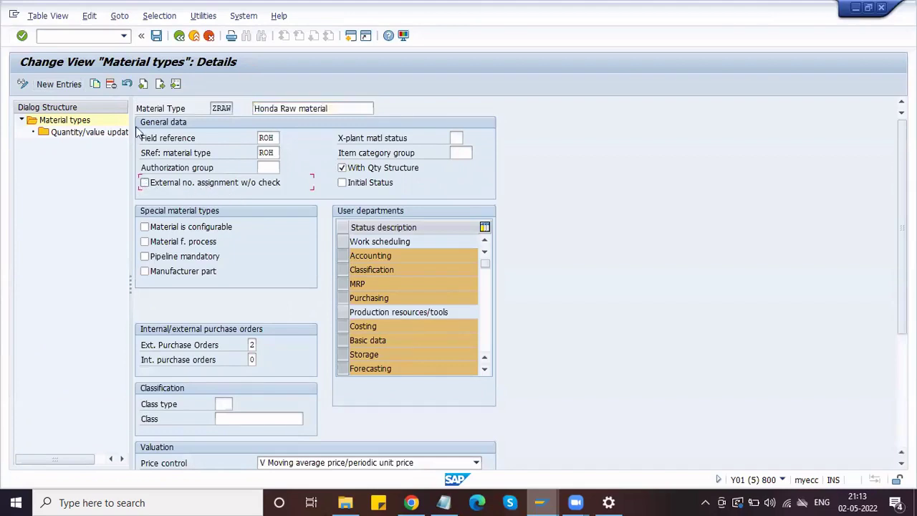
left_click(155, 38)
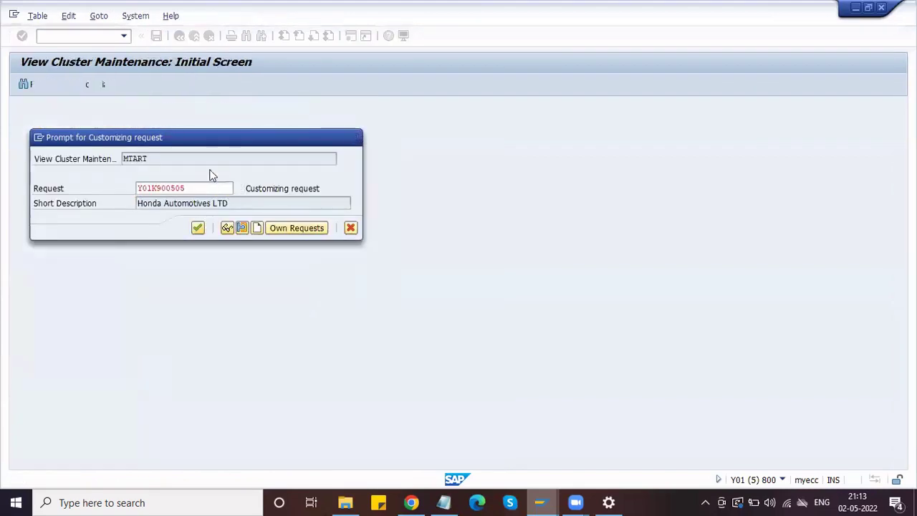
key("Return")
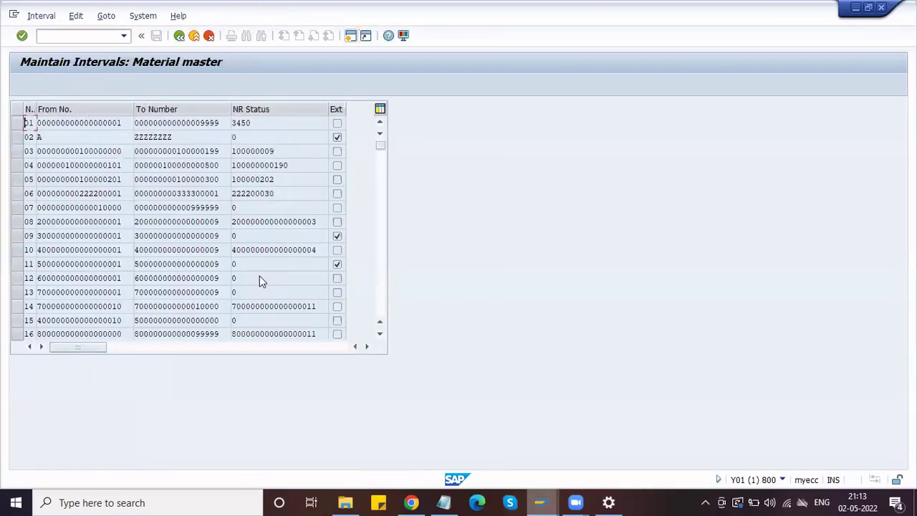
- Check interval 19's start and restart Create Material with /nmm01
scroll(261, 277, "down", 1)
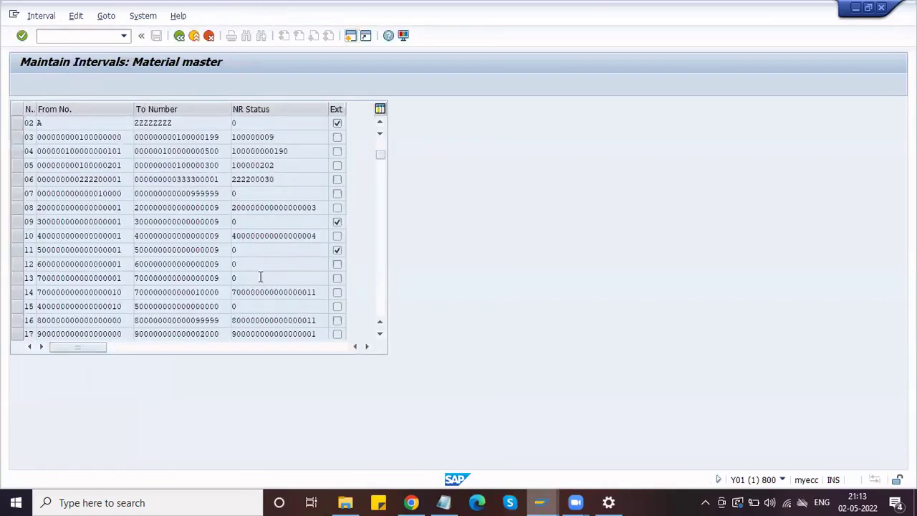
scroll(261, 278, "down", 5)
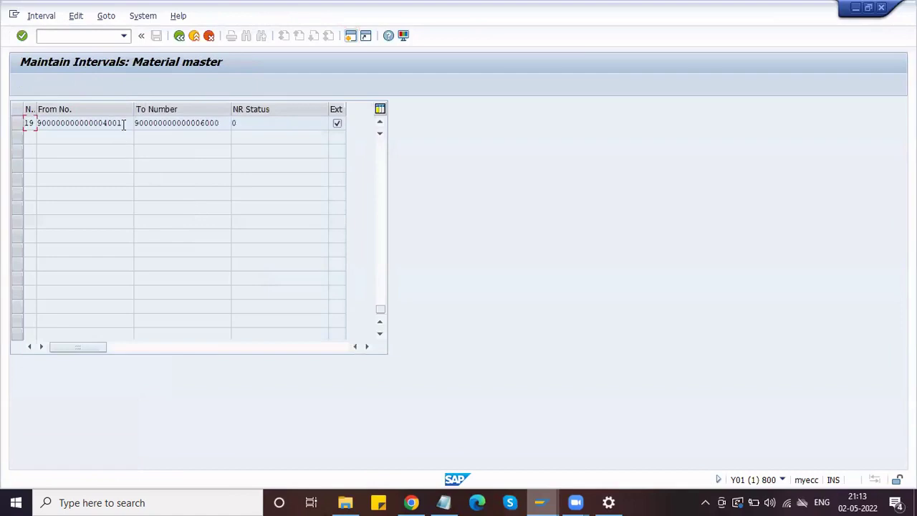
left_click_drag(123, 125, 11, 122)
left_click(540, 502)
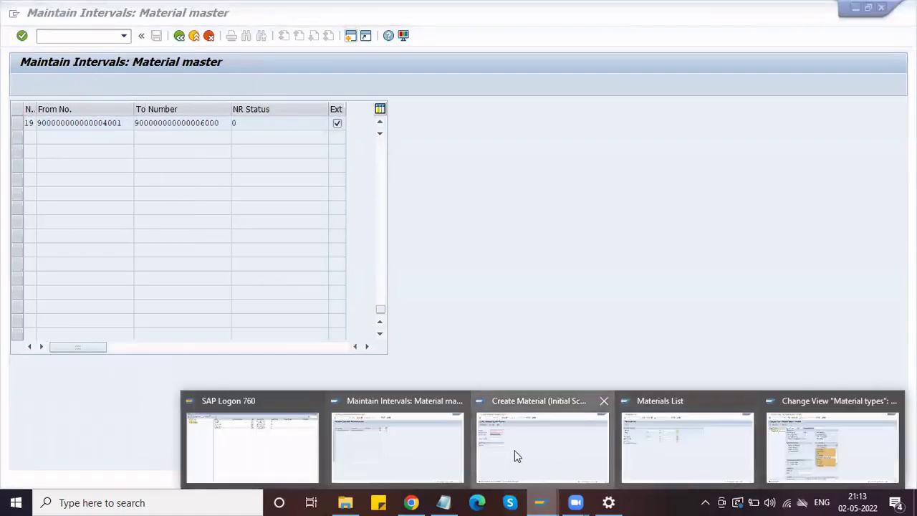
left_click(515, 450)
left_click(102, 35)
type("/")
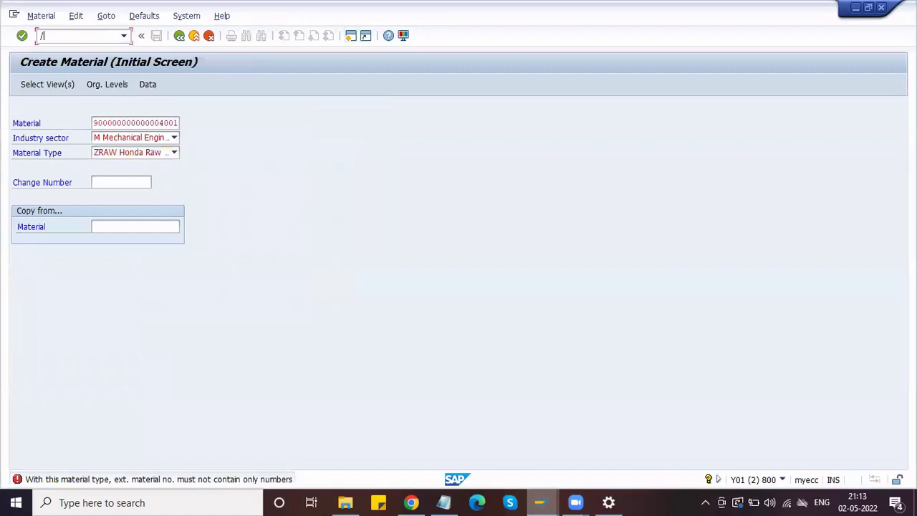
type("nmm01")
key("Return")
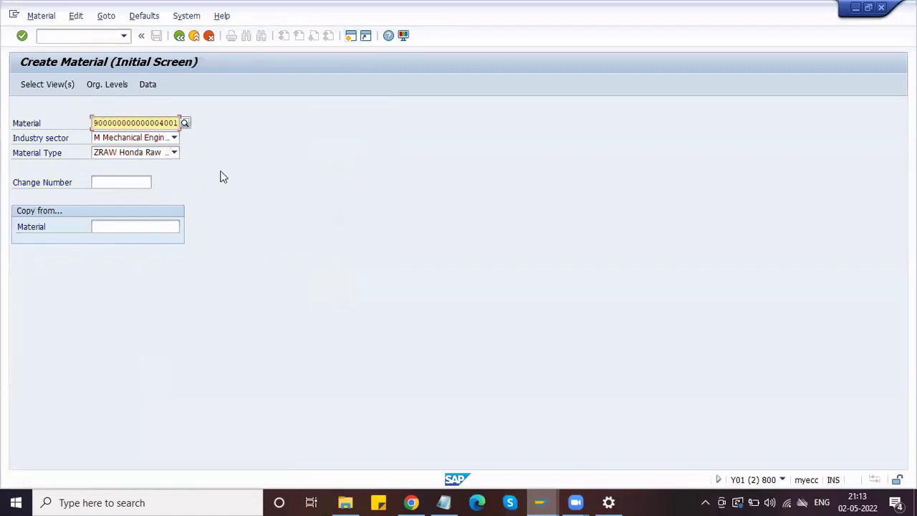
key("Return")
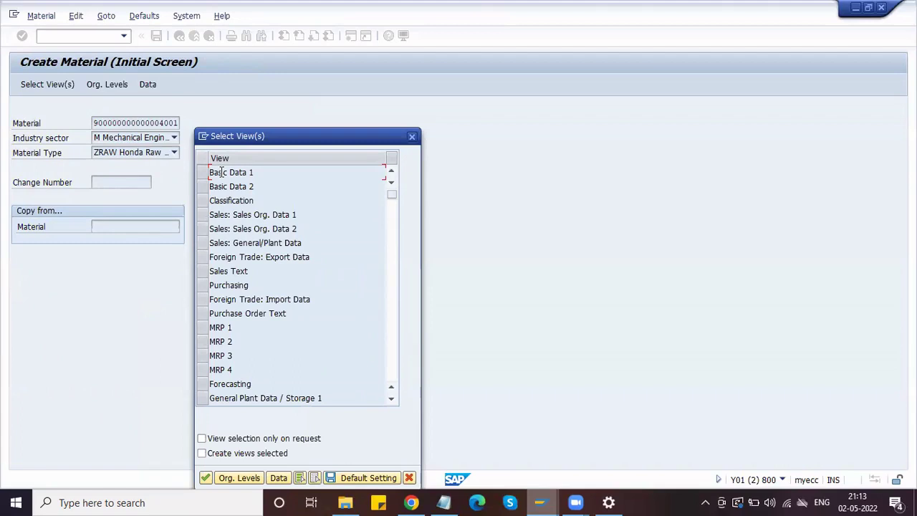
left_click(413, 136)
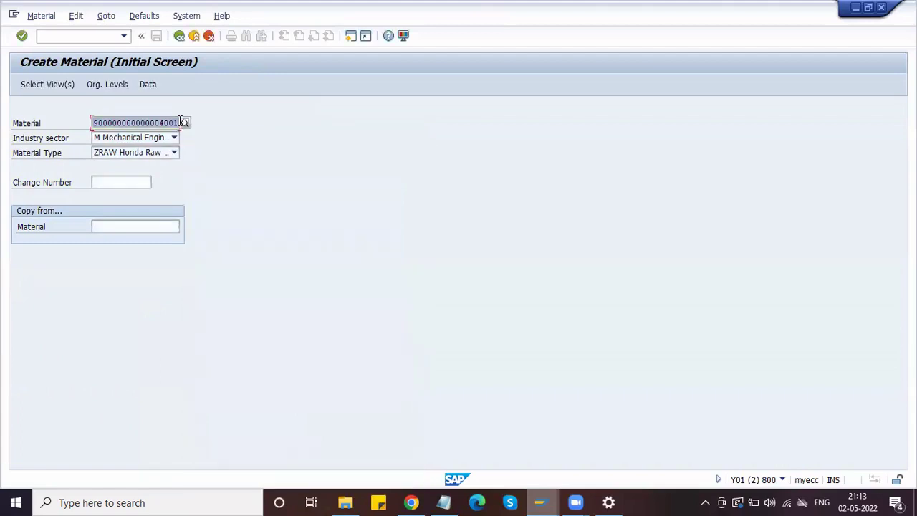
key("BackSpace")
key("Down")
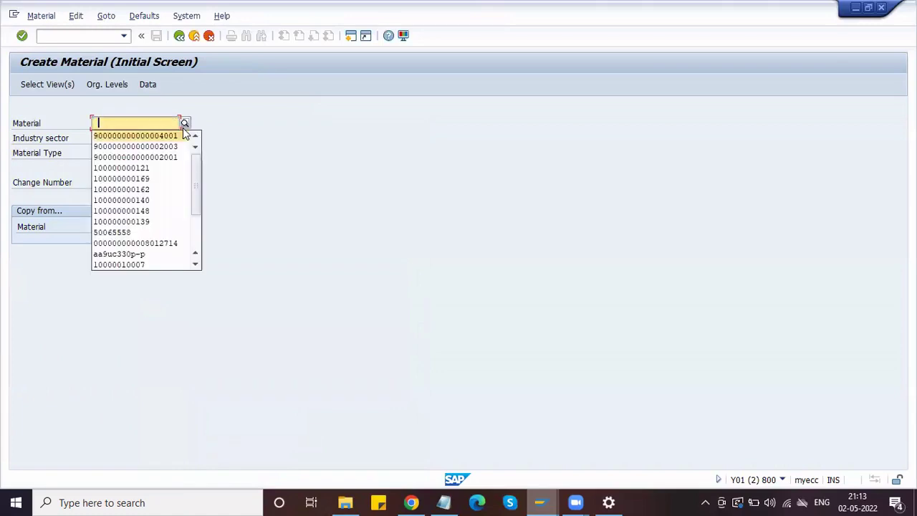
key("Down")
key("Return")
key("Return")
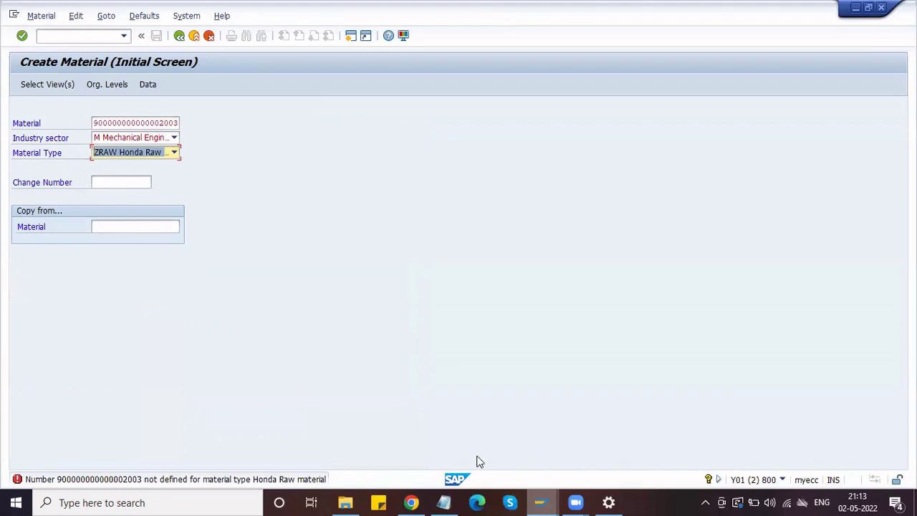
left_click(541, 502)
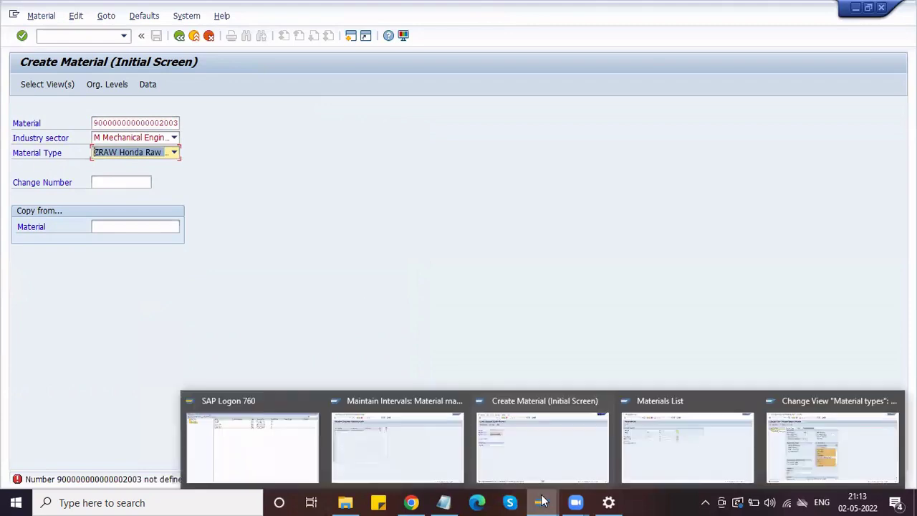
left_click(448, 445)
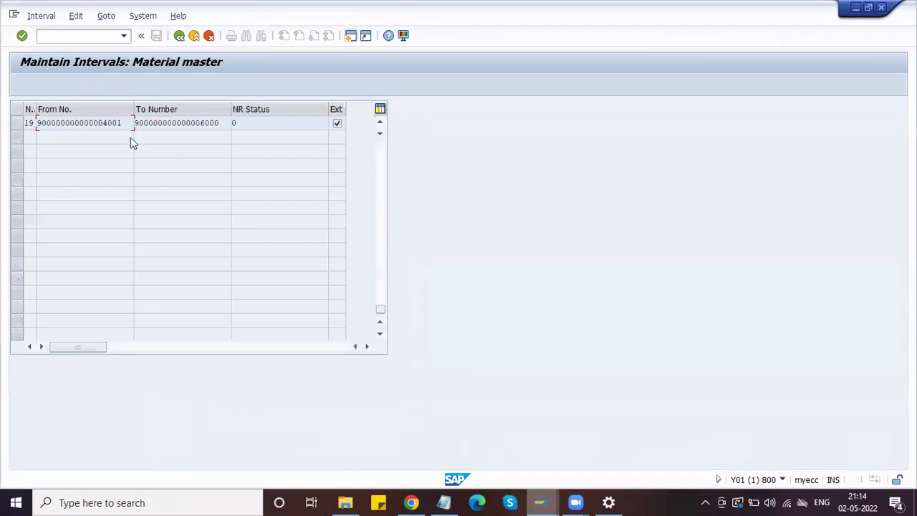
left_click_drag(126, 127, 11, 123)
left_click(14, 129)
left_click_drag(220, 125, 21, 121)
key("alt+Tab")
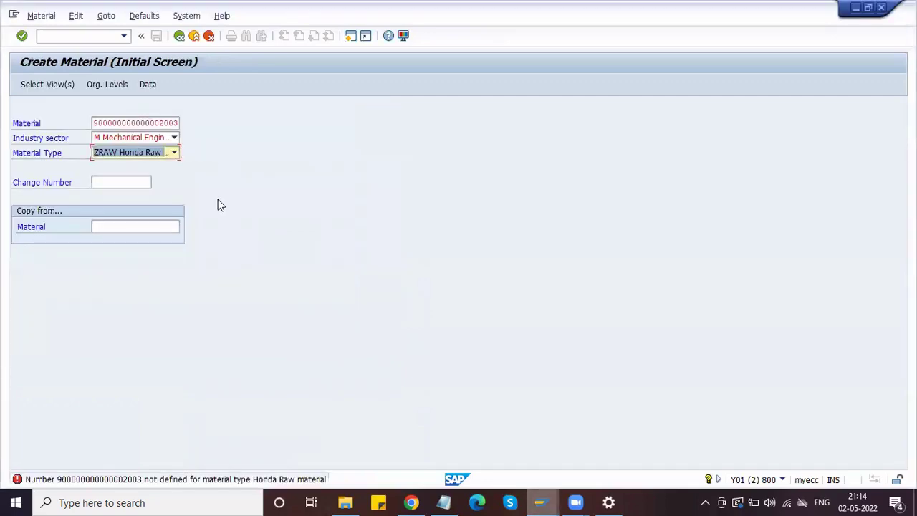
key("shift+Tab")
key("shift+Tab")
key("alt+Tab")
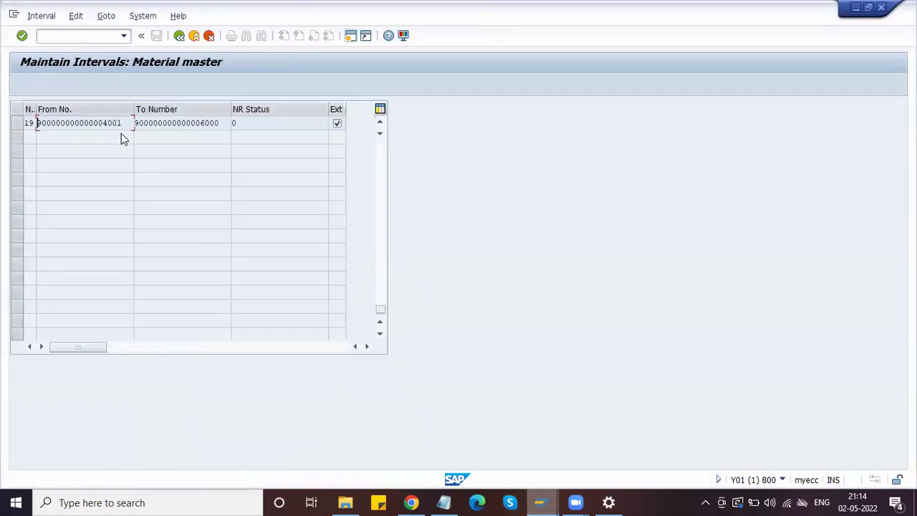
left_click_drag(127, 123, 19, 124)
key("ctrl+c")
key("alt+Tab")
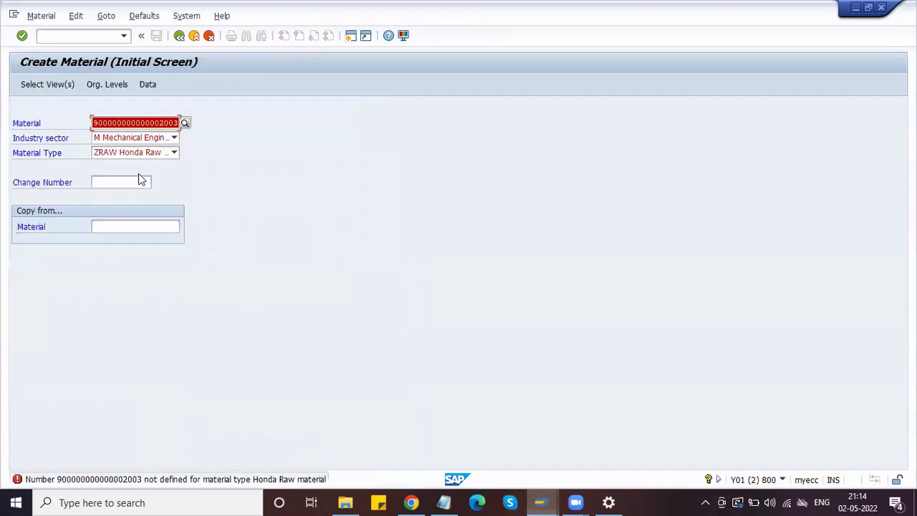
key("ctrl+v")
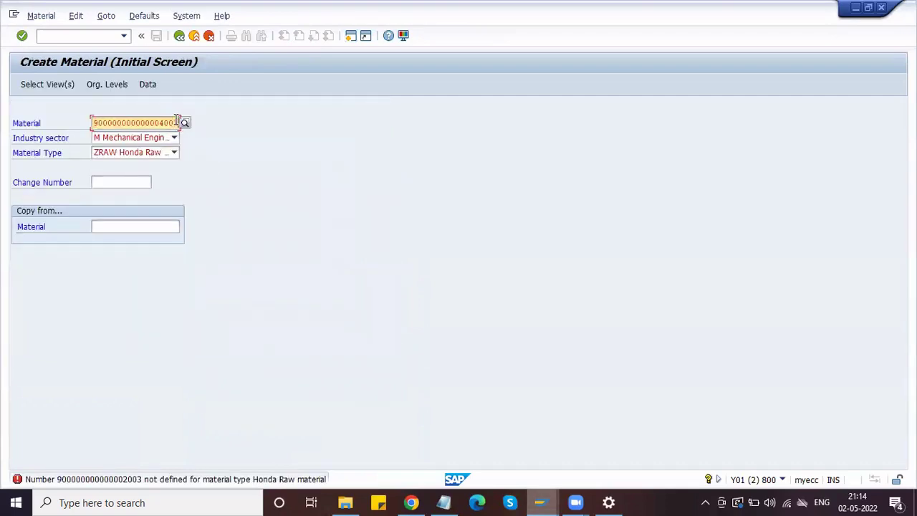
left_click(176, 122)
key("Delete")
key("BackSpace")
key("BackSpace")
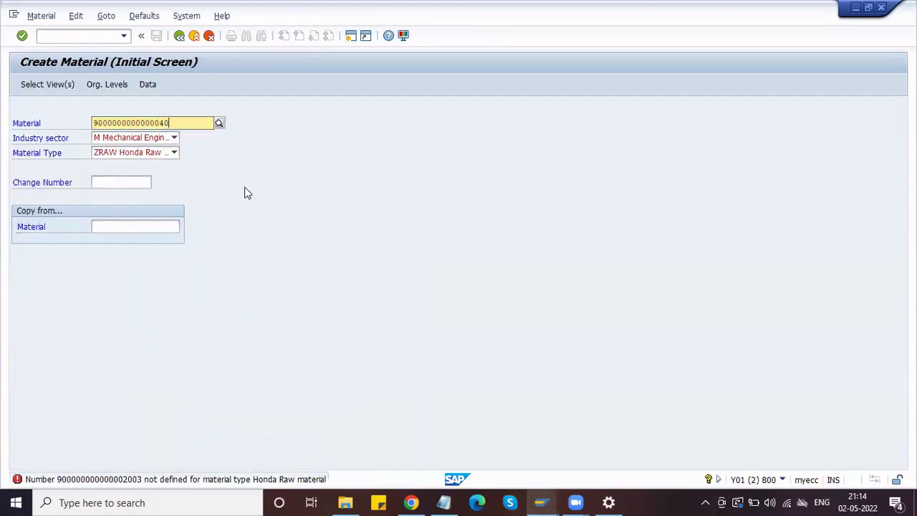
type("05")
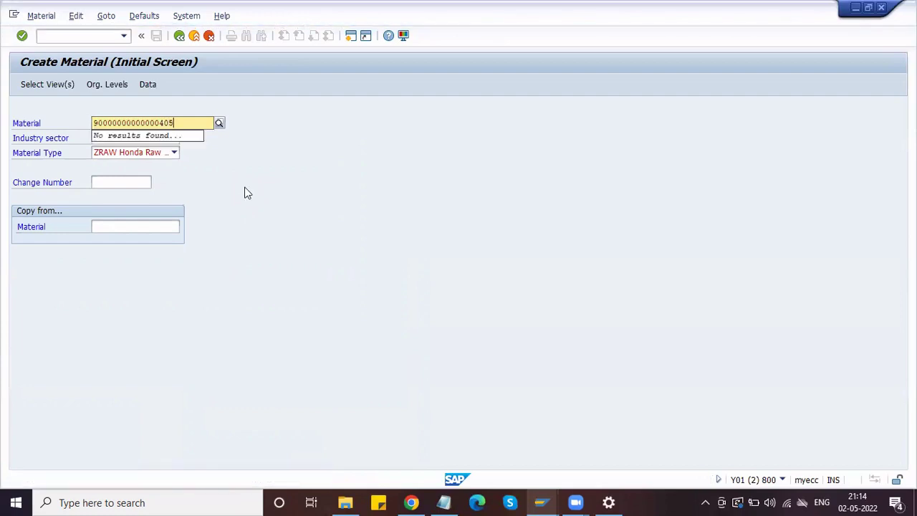
type("0")
key("Return")
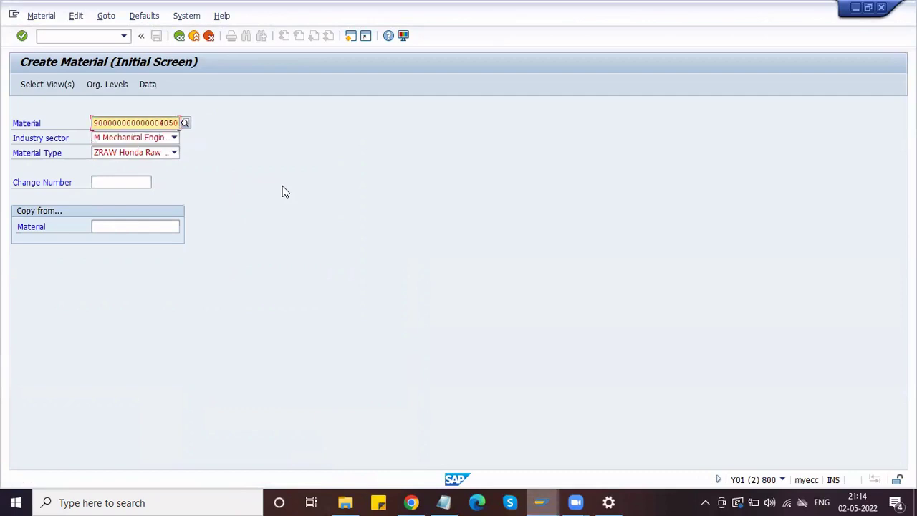